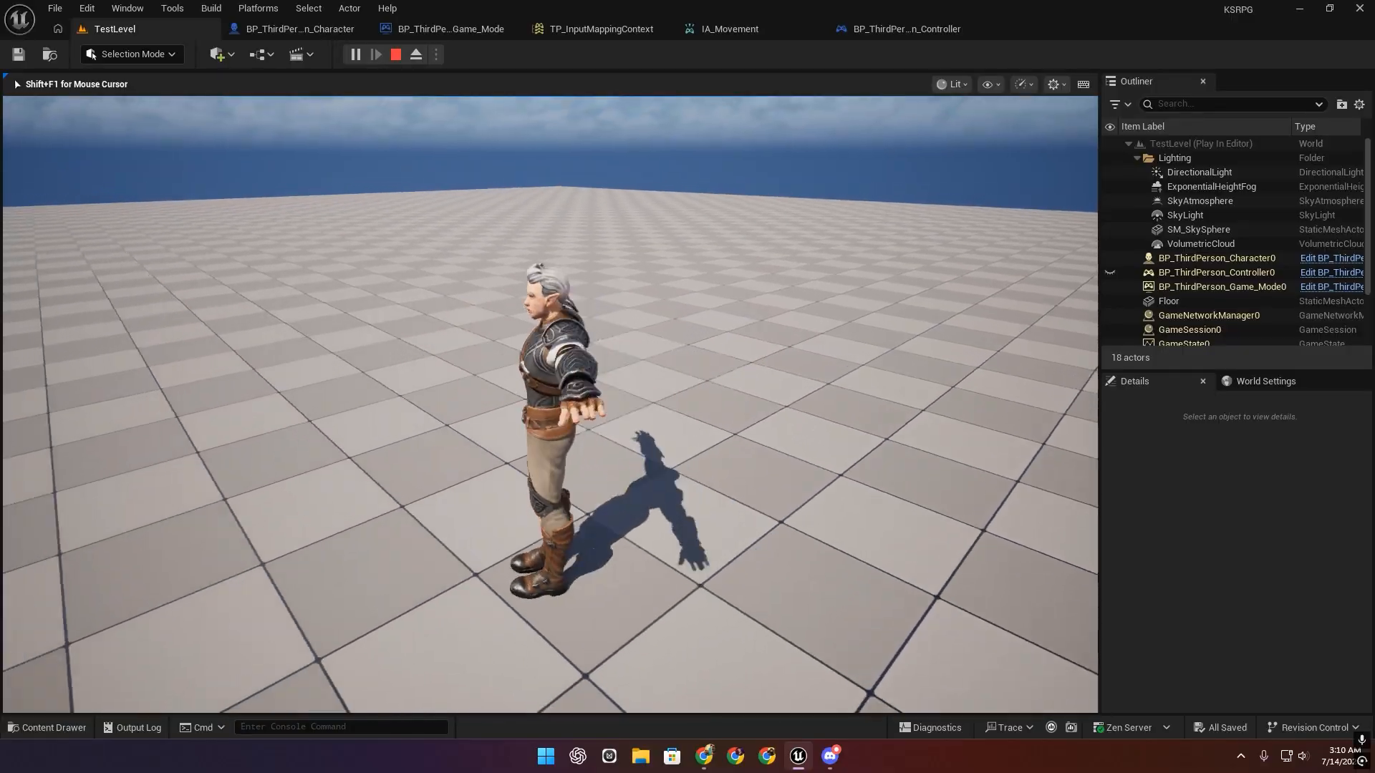
Stop the play session and close the TP_InputMappingContext, IA_Movement, BP_ThirdPerson_Controller and BP_ThirdPerson_Game_Mode editors.
{"action": "key", "text": "Escape"}
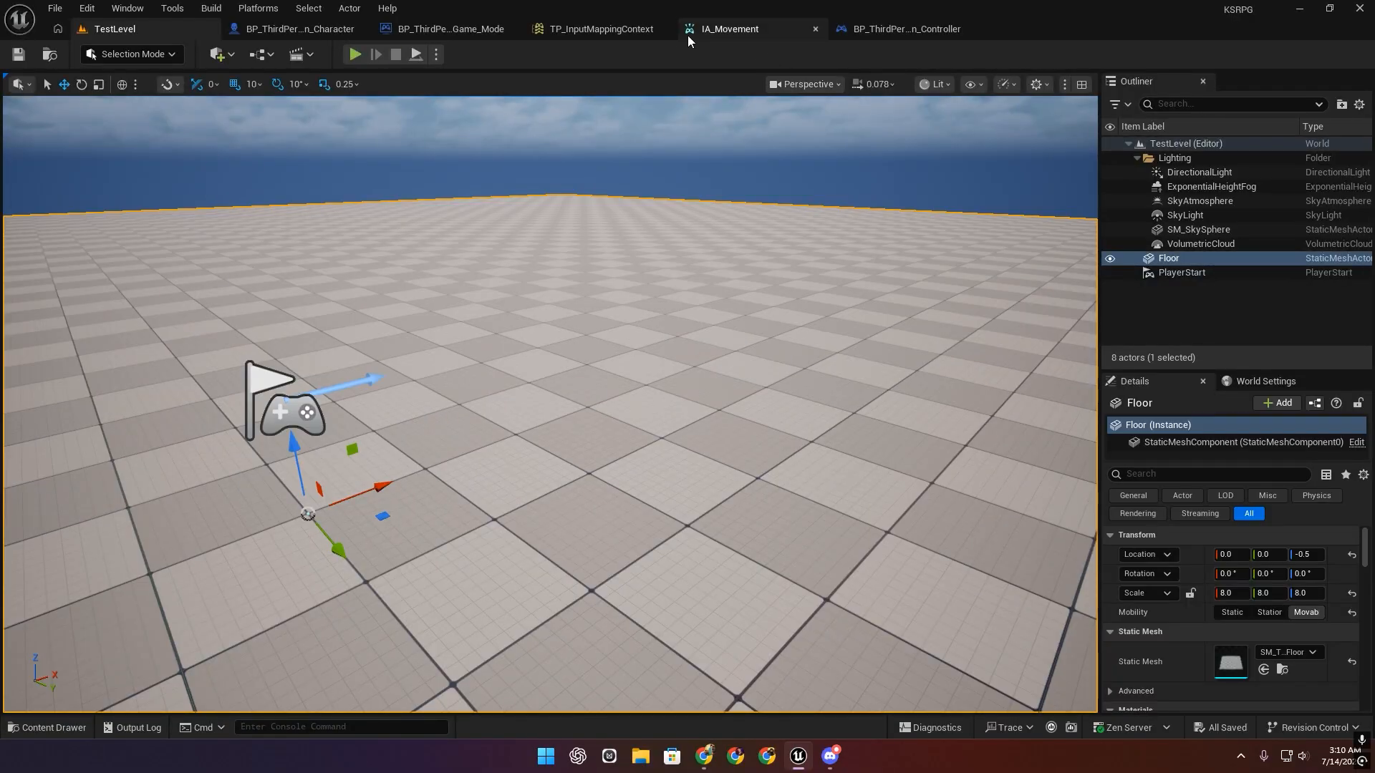
{"action": "left_click", "coordinate": [663, 30]}
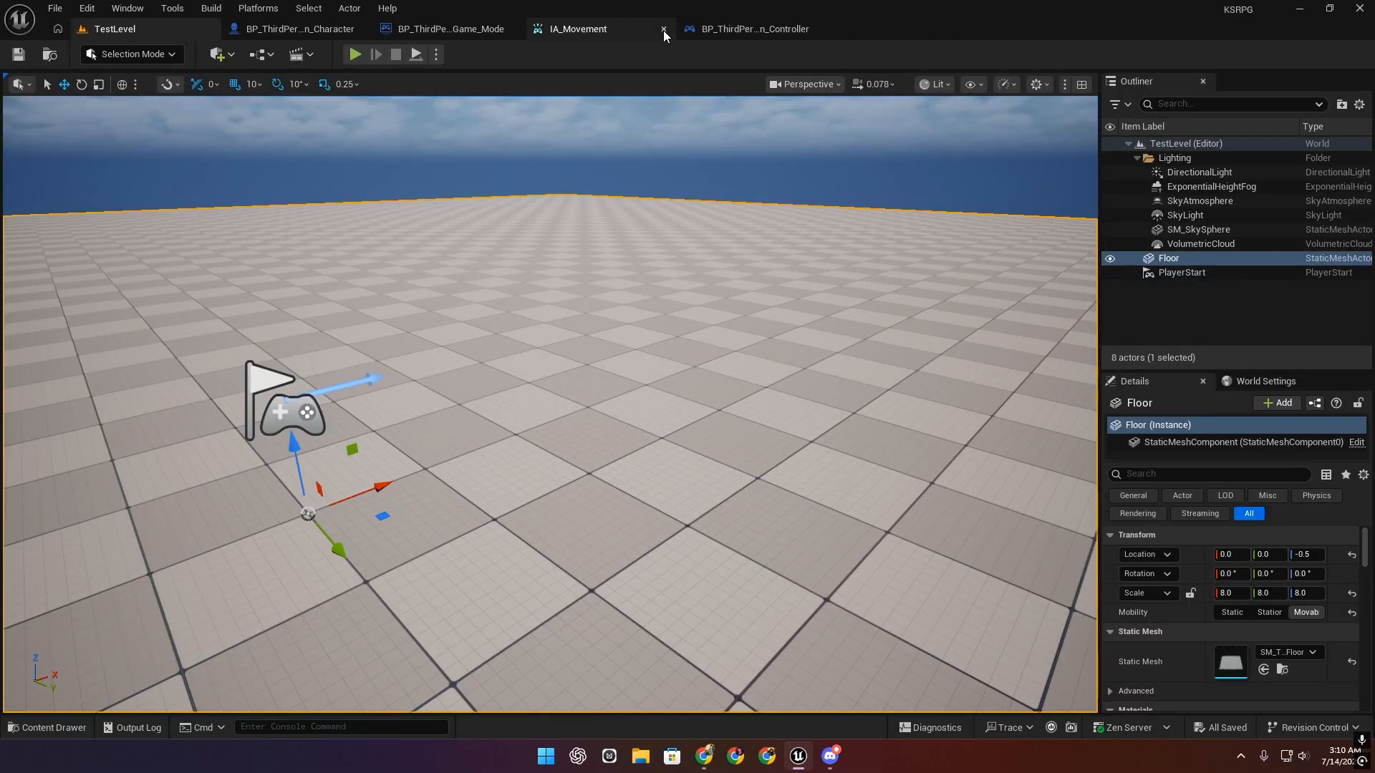
{"action": "left_click", "coordinate": [663, 30]}
{"action": "left_click", "coordinate": [664, 30]}
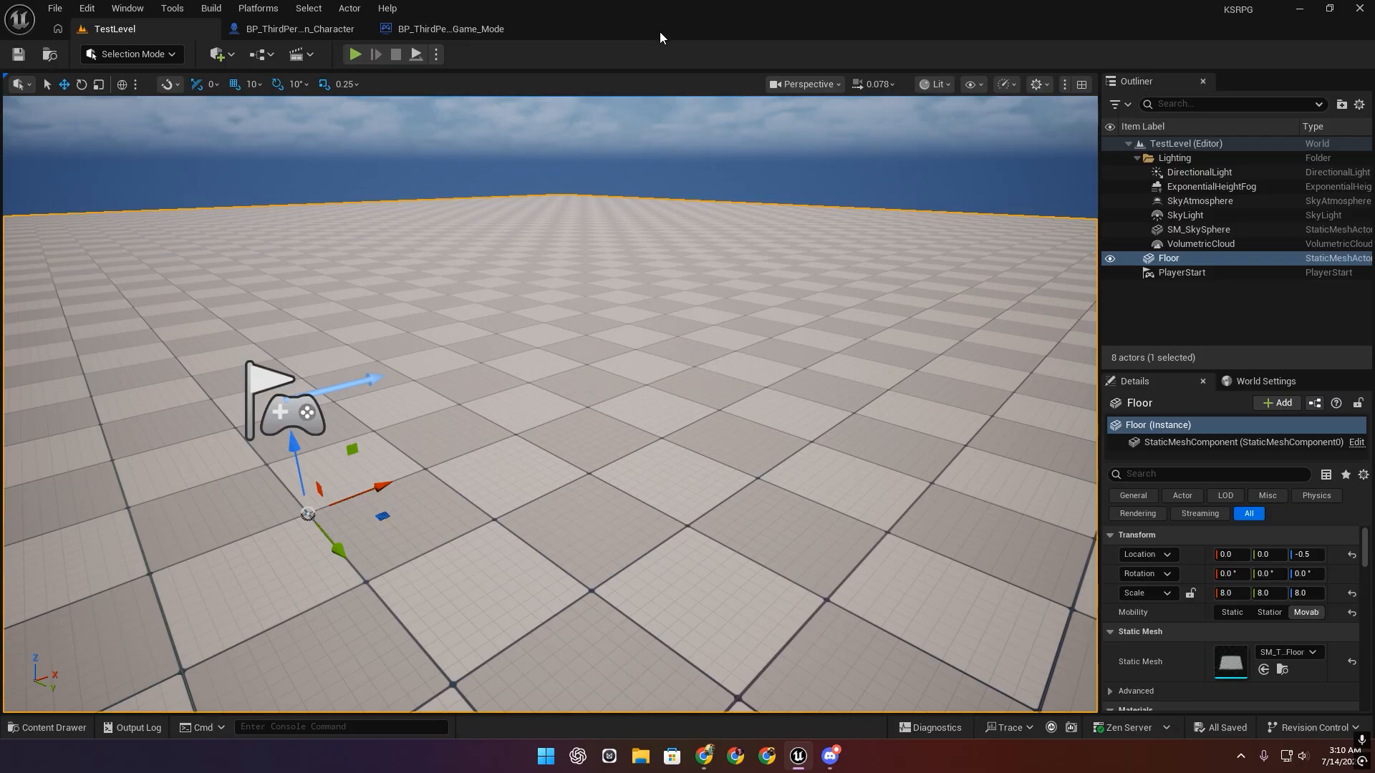
{"action": "left_click", "coordinate": [513, 28]}
Expand the IA_Movement event node in BP_ThirdPerson_Character's Event Graph so all its pins are shown.
{"action": "left_click", "coordinate": [301, 29]}
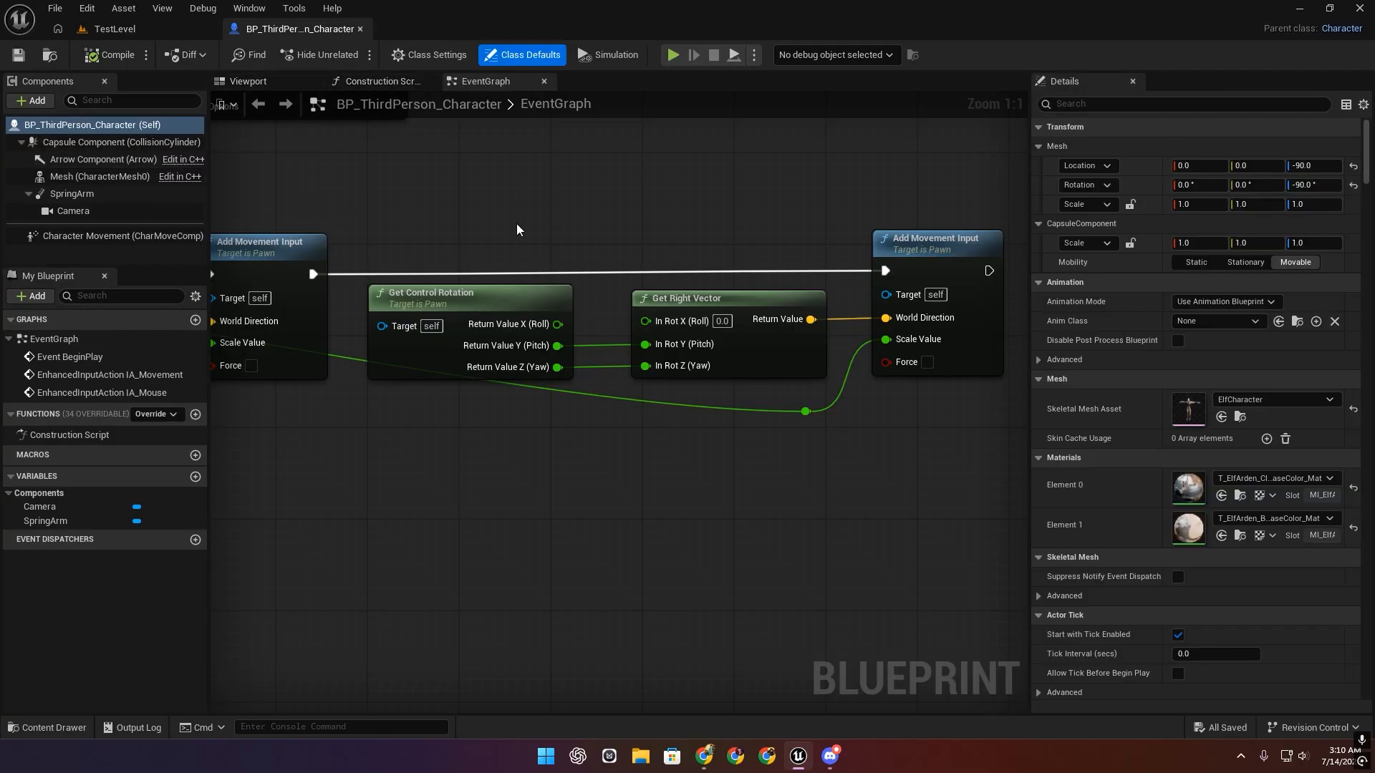
{"action": "scroll", "coordinate": [517, 229], "scroll_direction": "down", "scroll_amount": 3}
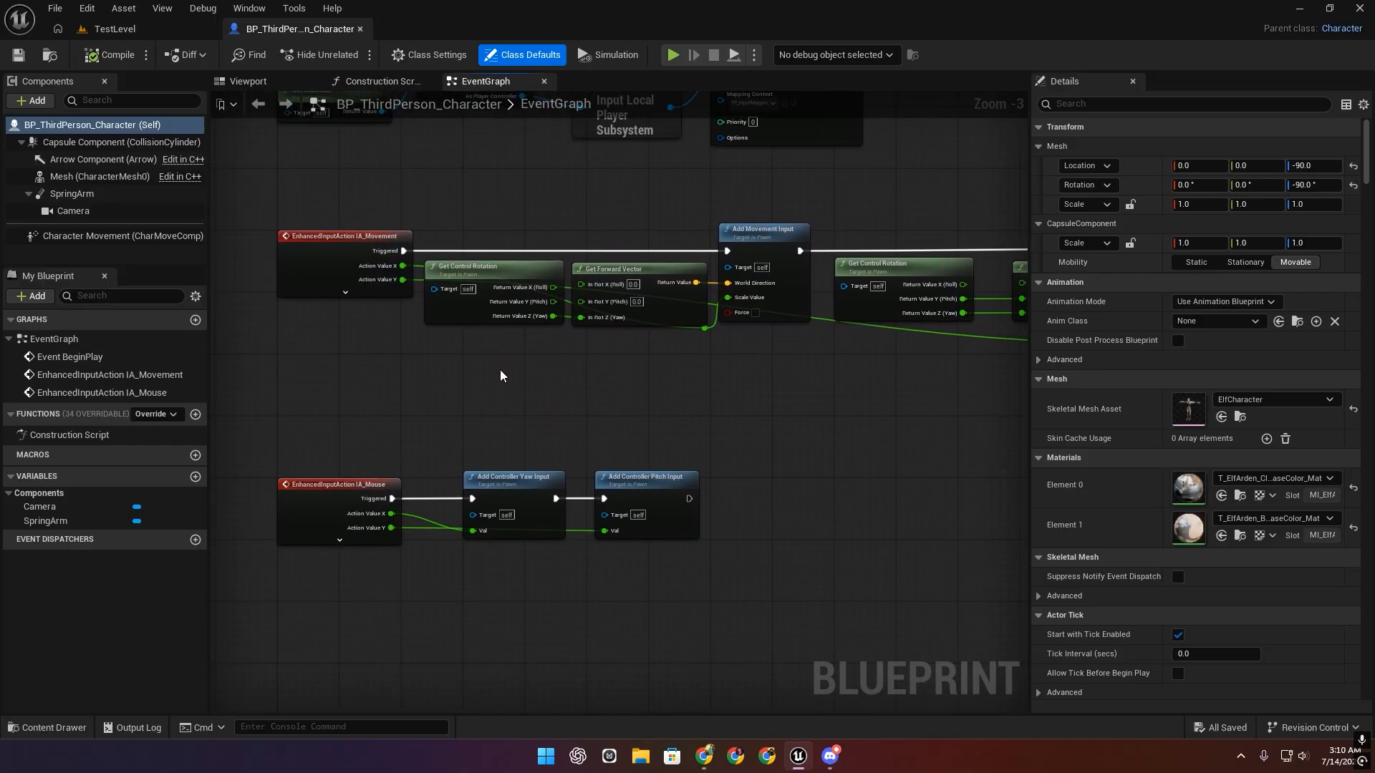
{"action": "left_click", "coordinate": [345, 292]}
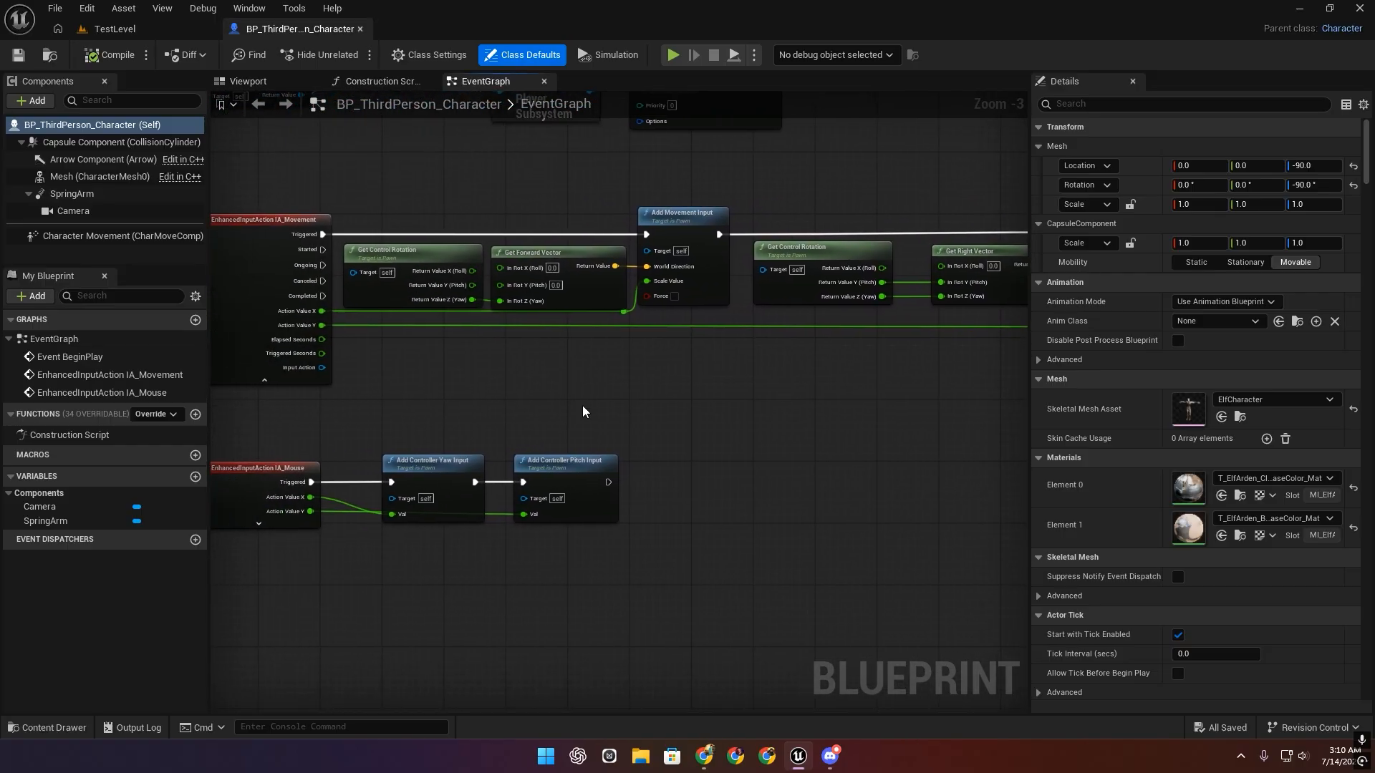
{"action": "scroll", "coordinate": [603, 394], "scroll_direction": "down", "scroll_amount": 1}
{"action": "scroll", "coordinate": [603, 394], "scroll_direction": "down", "scroll_amount": 1}
Create an Animation Blueprint for ElfCharacter_Skeleton in the Bluprints folder and name it ABP_TPC.
{"action": "key", "text": "ctrl+space"}
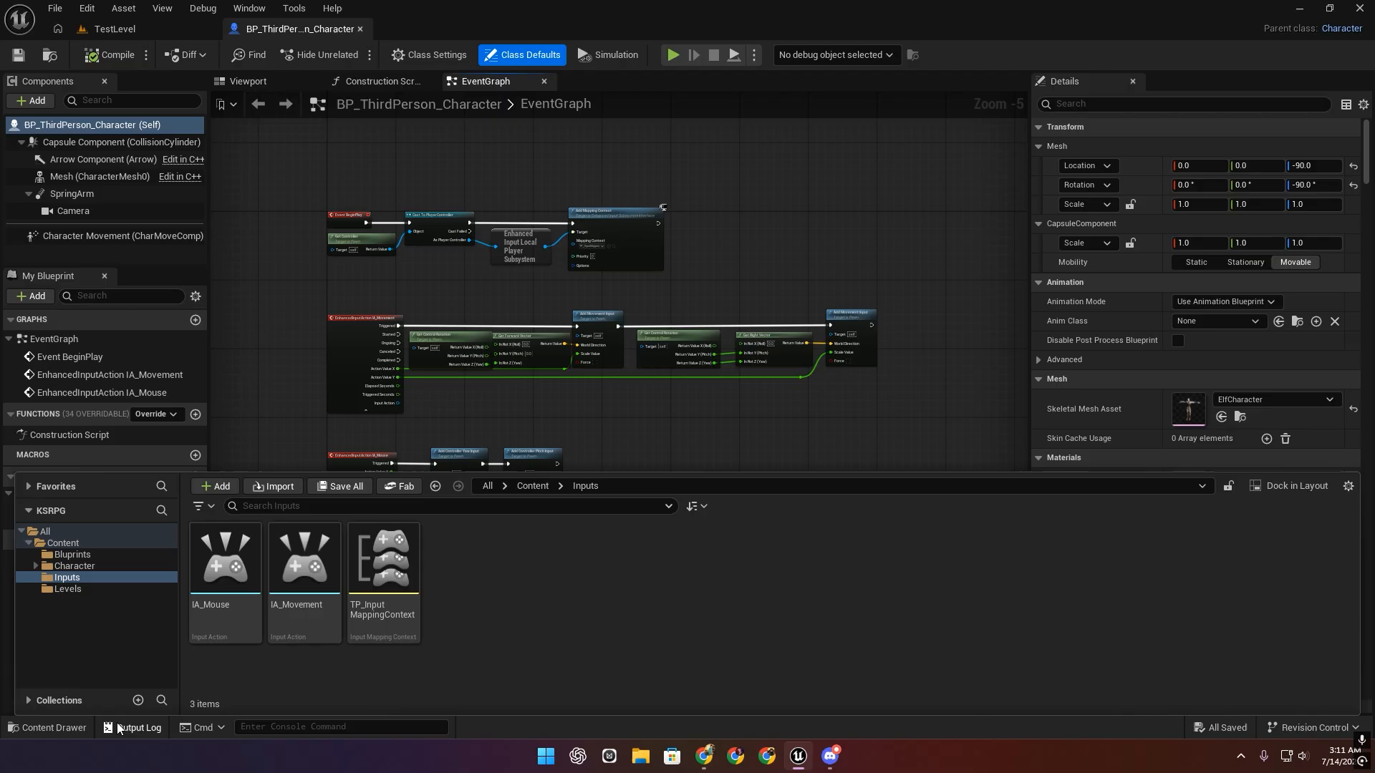
{"action": "left_click", "coordinate": [531, 489]}
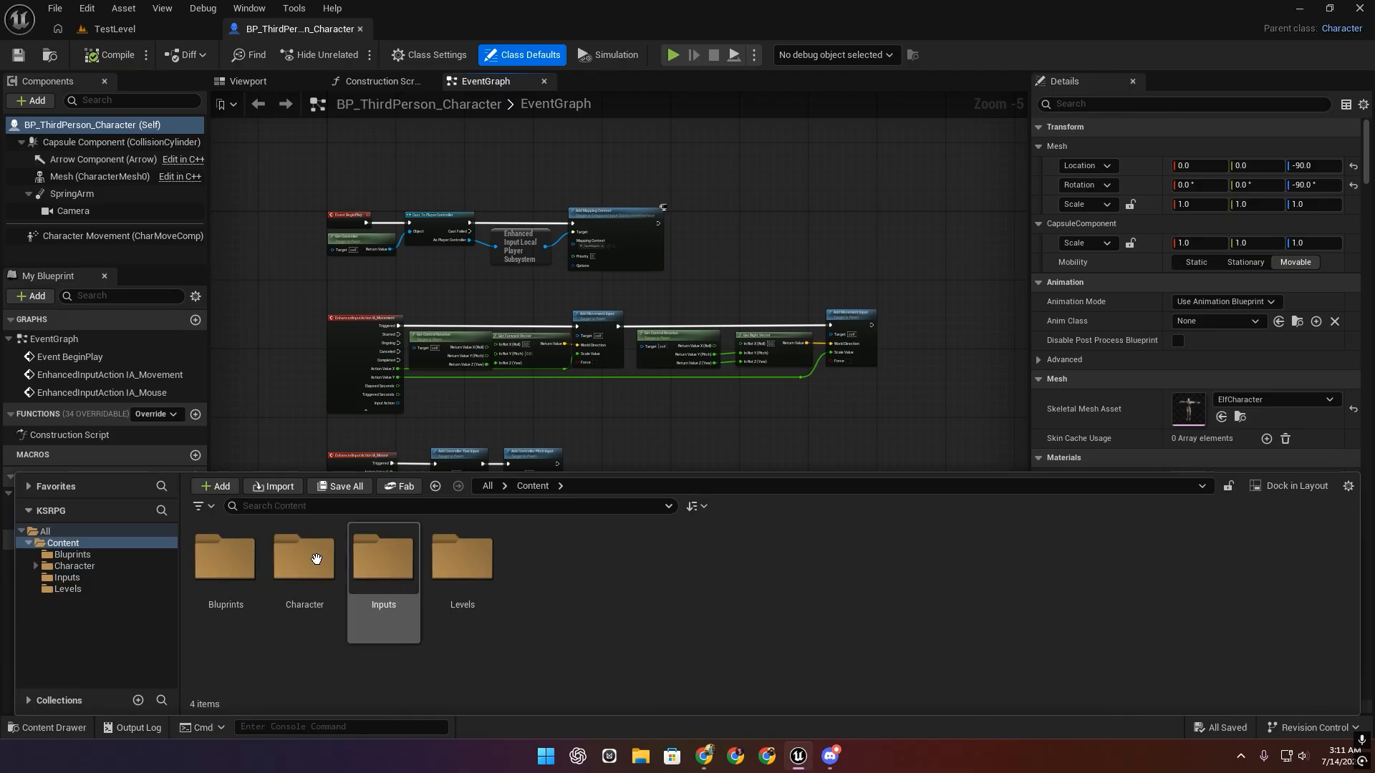
{"action": "double_click", "coordinate": [225, 562]}
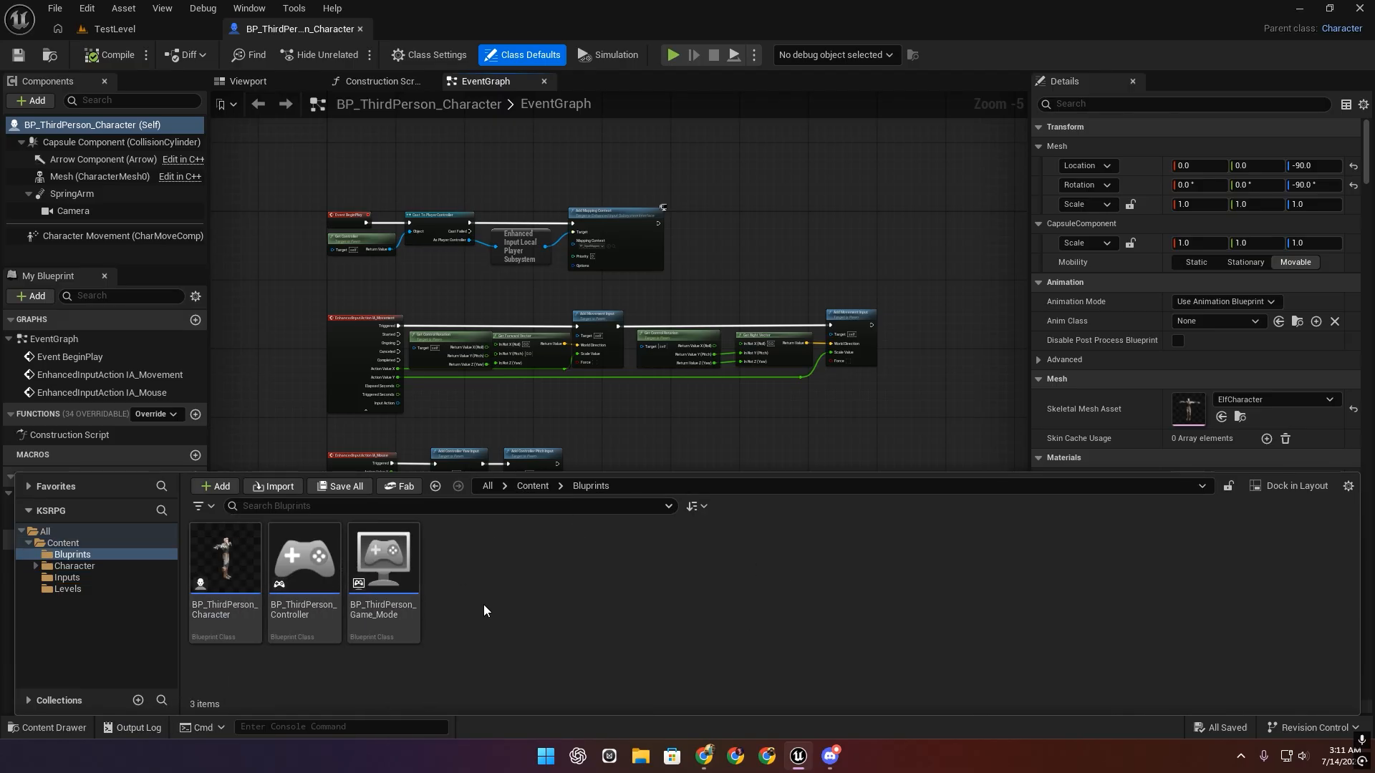
{"action": "right_click", "coordinate": [492, 554]}
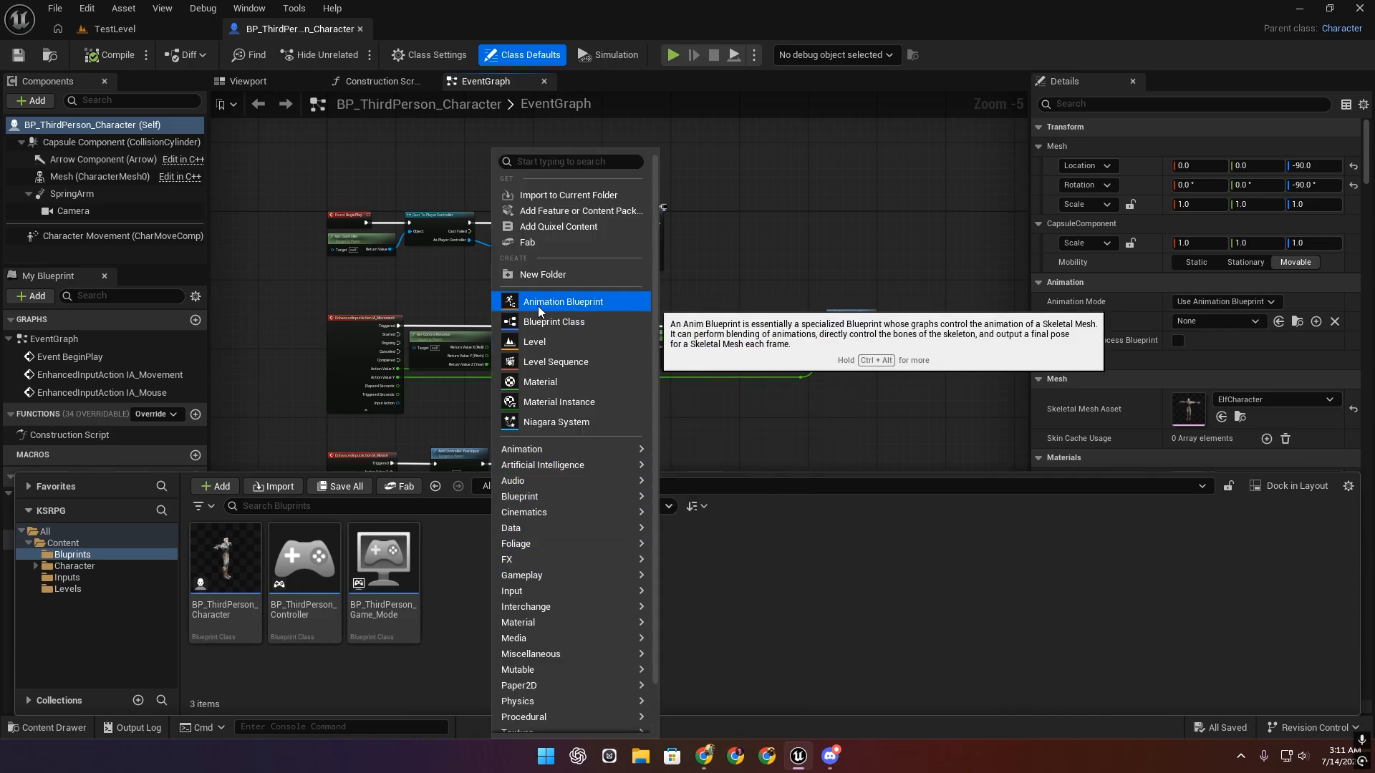
{"action": "left_click", "coordinate": [593, 305]}
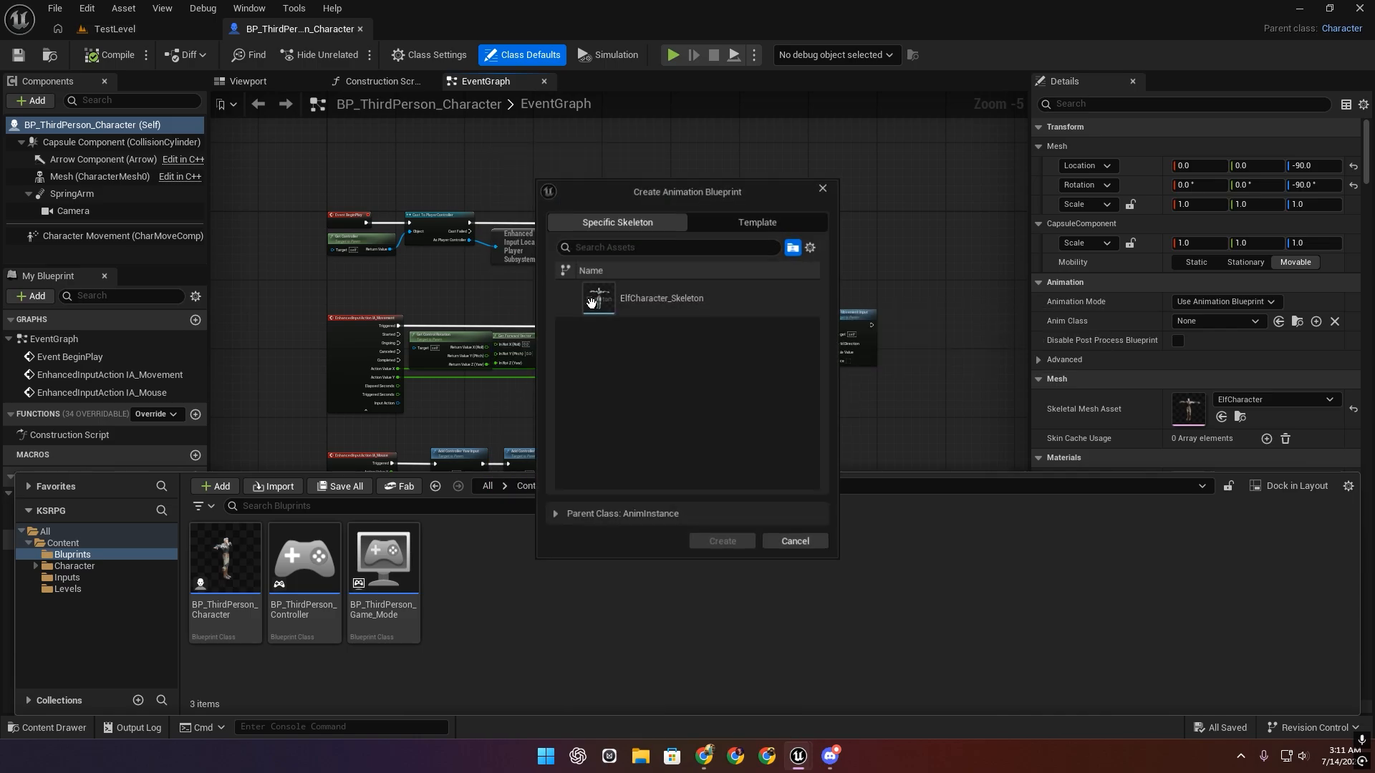
{"action": "left_click", "coordinate": [639, 310]}
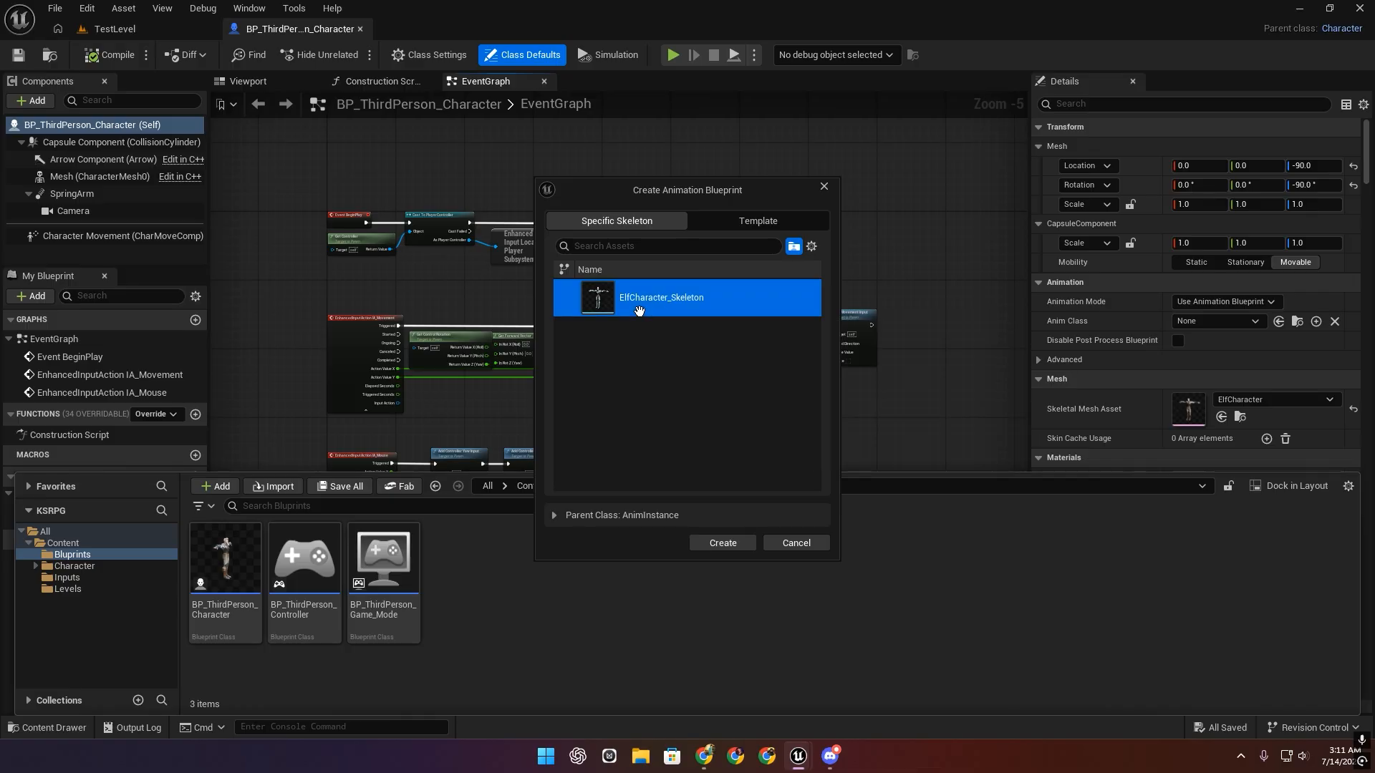
{"action": "left_click", "coordinate": [727, 539]}
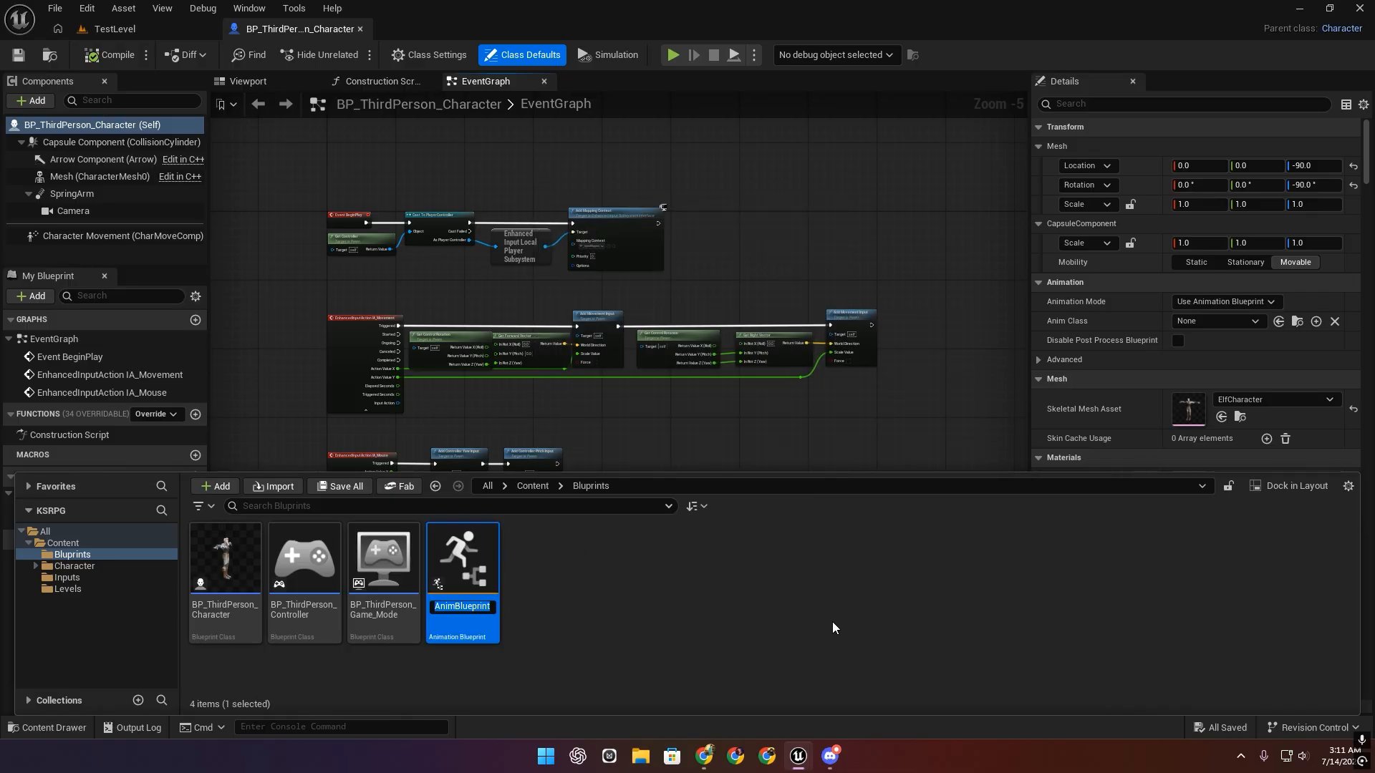
{"action": "type", "text": "A"}
{"action": "type", "text": "BP_TPC"}
{"action": "key", "text": "Return"}
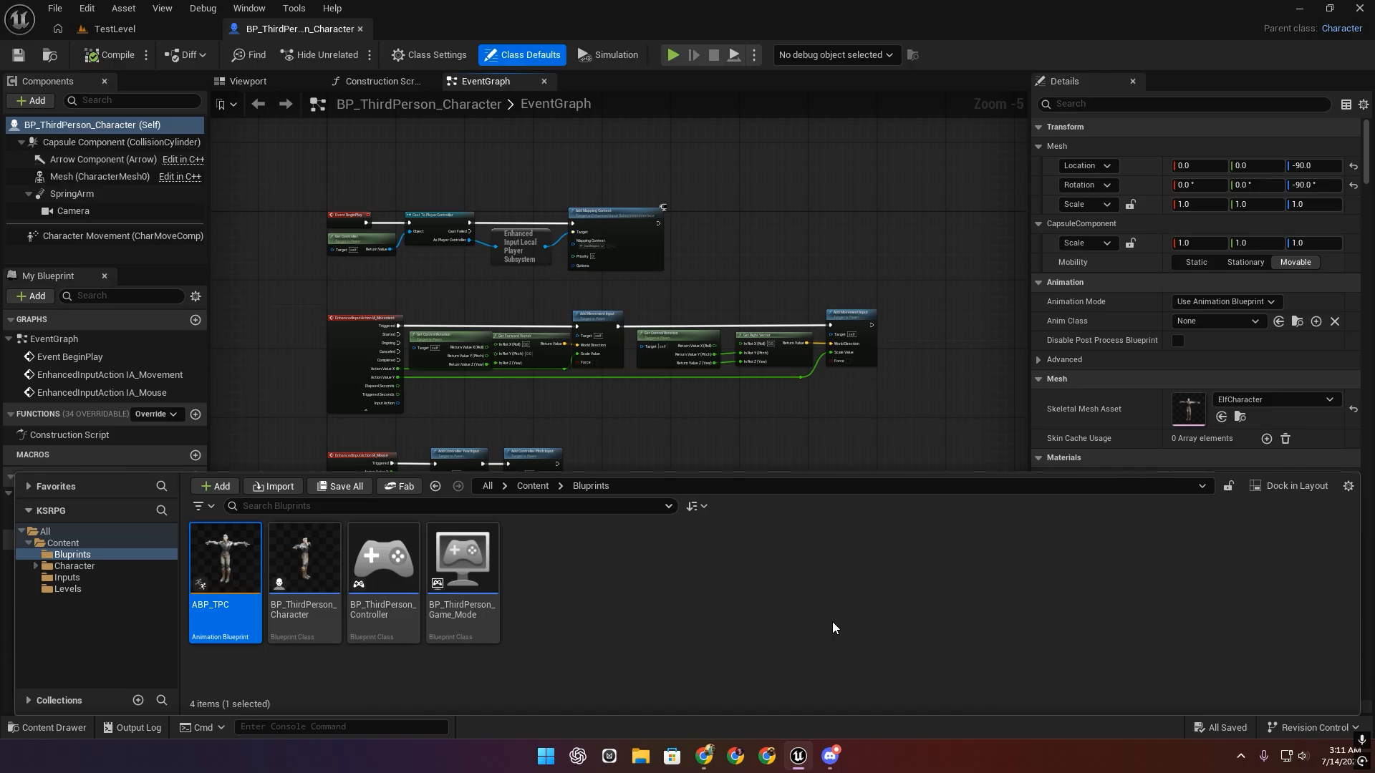
Open ABP_TPC and look over its Event Graph, AnimGraph and available animation assets.
{"action": "double_click", "coordinate": [224, 564]}
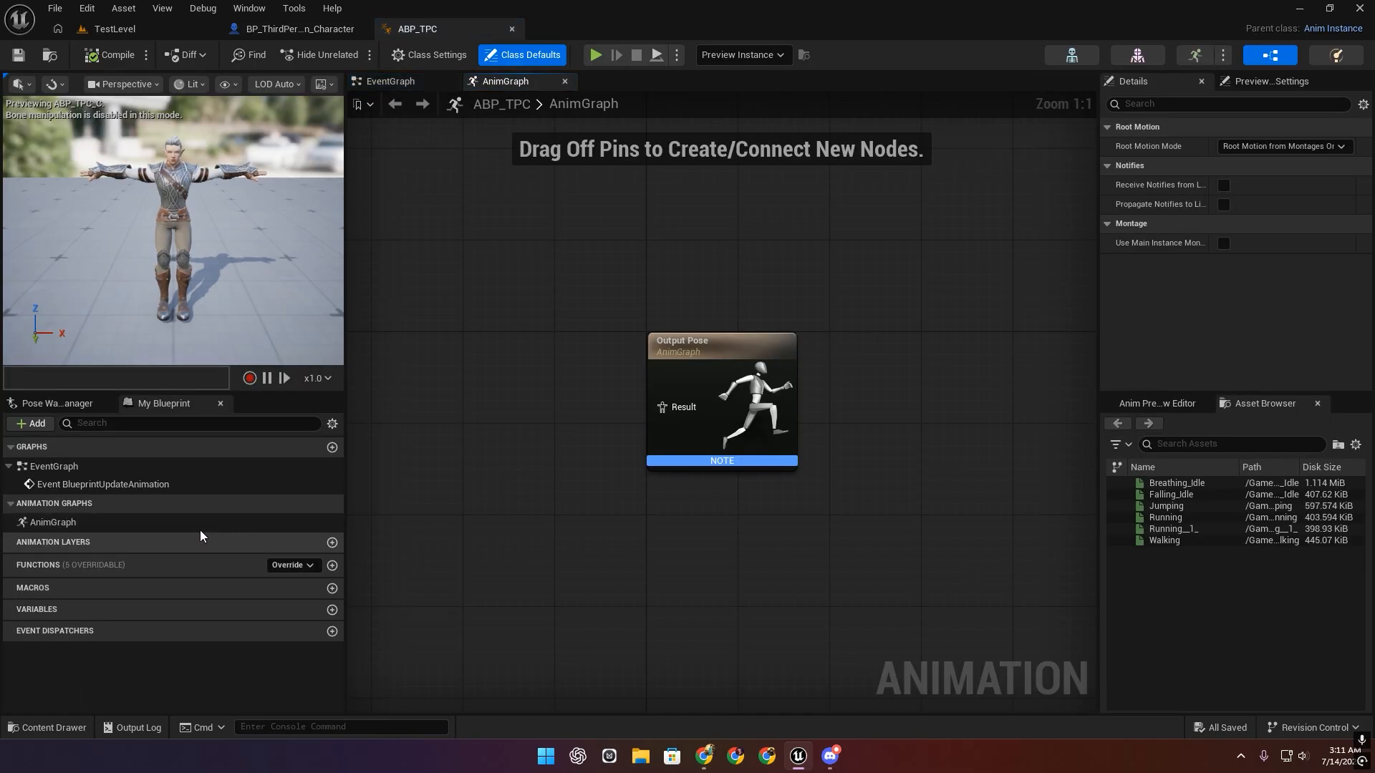
{"action": "left_click", "coordinate": [392, 83]}
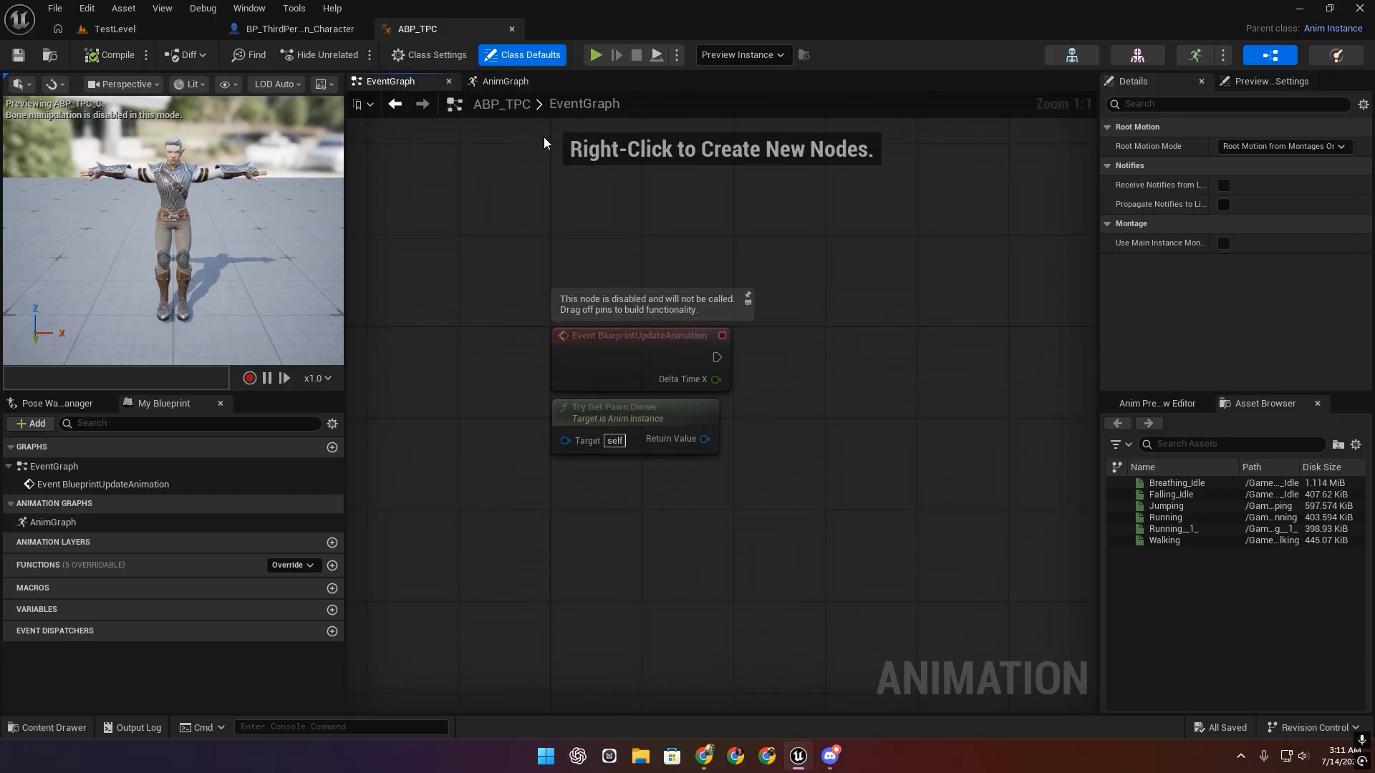
{"action": "right_click_drag", "start_coordinate": [904, 327], "coordinate": [872, 316]}
{"action": "left_click", "coordinate": [509, 81]}
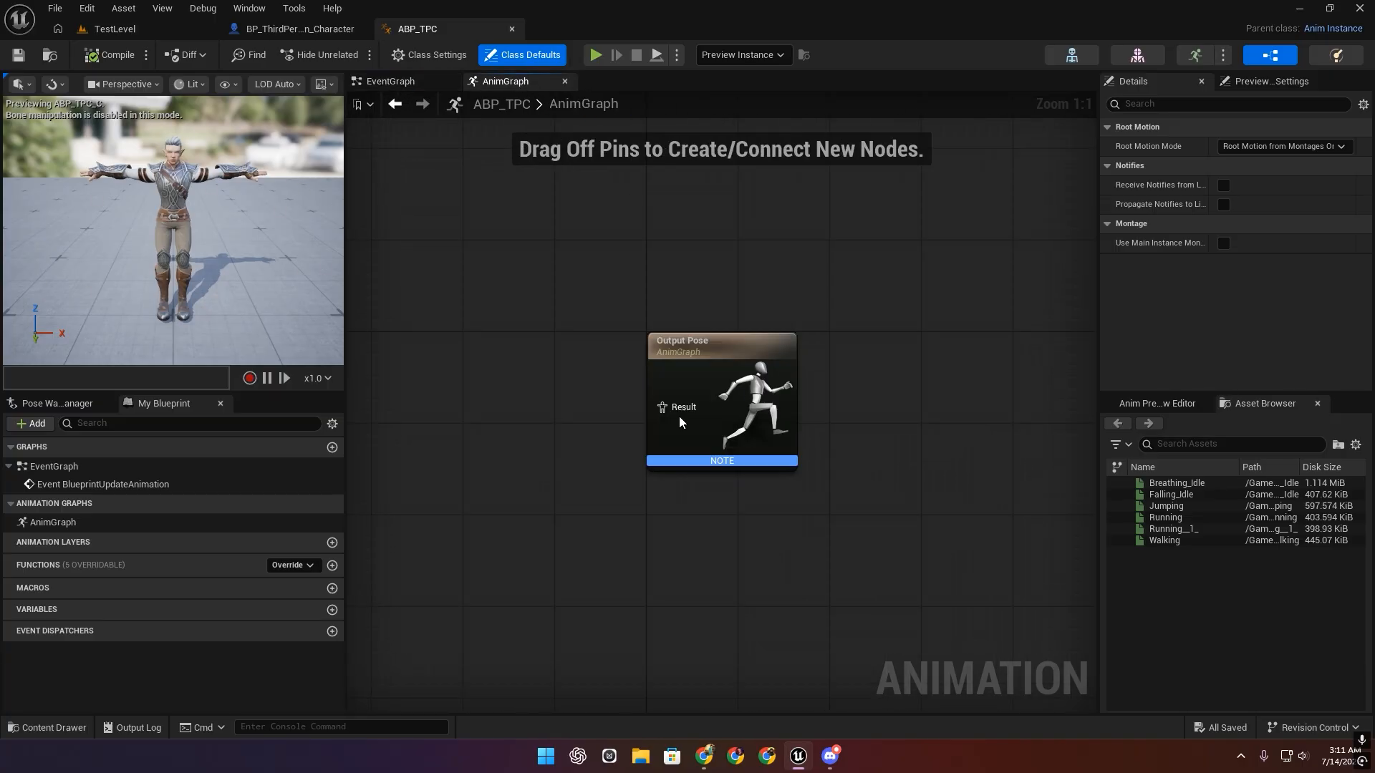
{"action": "left_click_drag", "start_coordinate": [1166, 506], "coordinate": [1232, 517]}
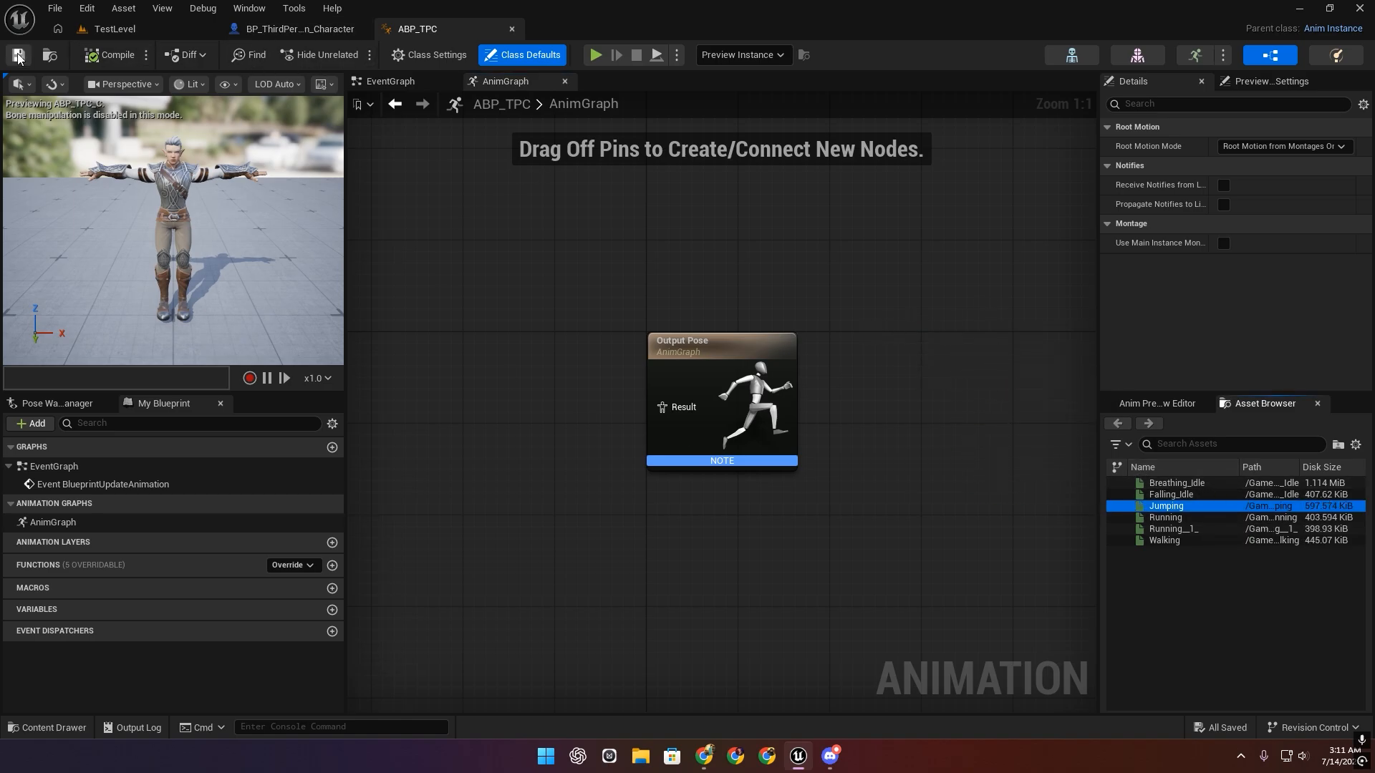
Set the mesh of BP_ThirdPerson_Character to Use Animation Asset mode and choose Breathing_Idle as the animation to play.
{"action": "left_click", "coordinate": [286, 28]}
{"action": "left_click", "coordinate": [248, 82]}
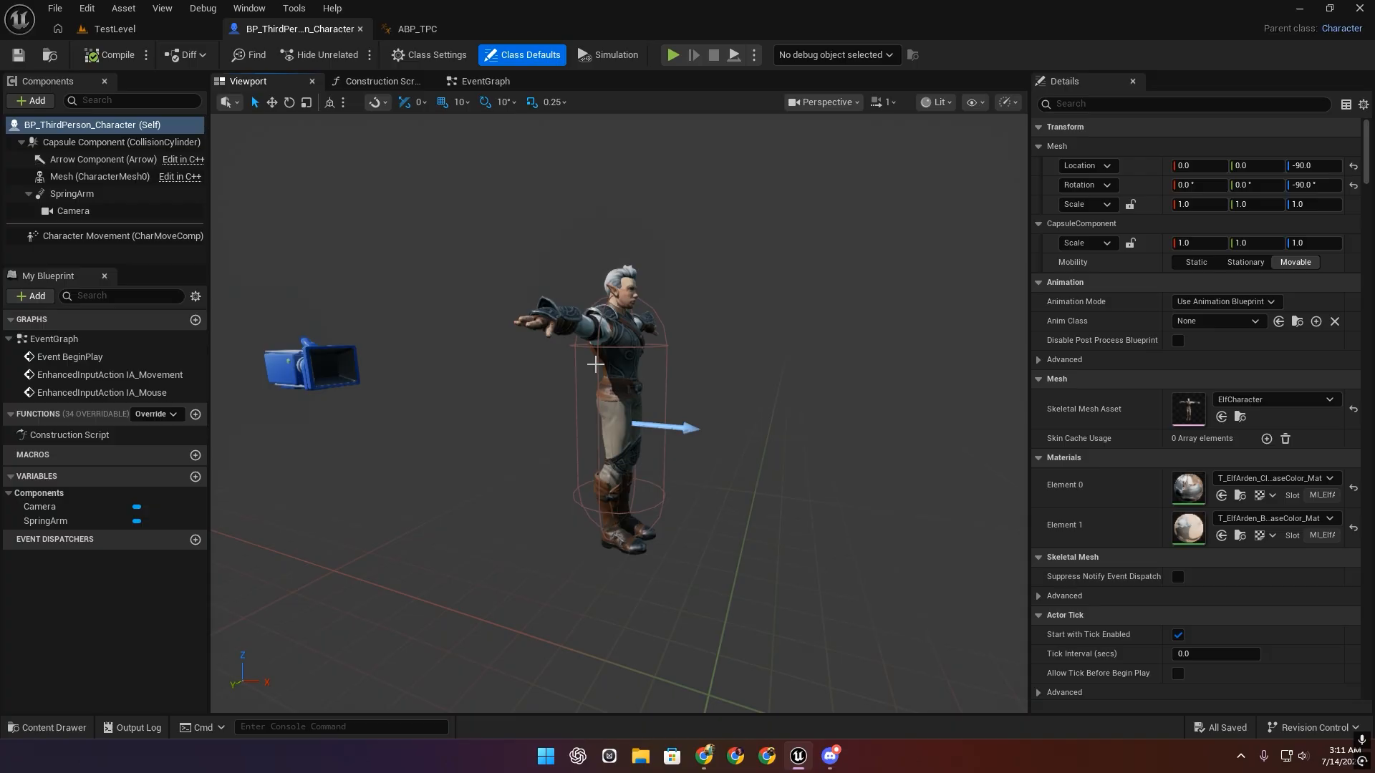
{"action": "left_click", "coordinate": [623, 361]}
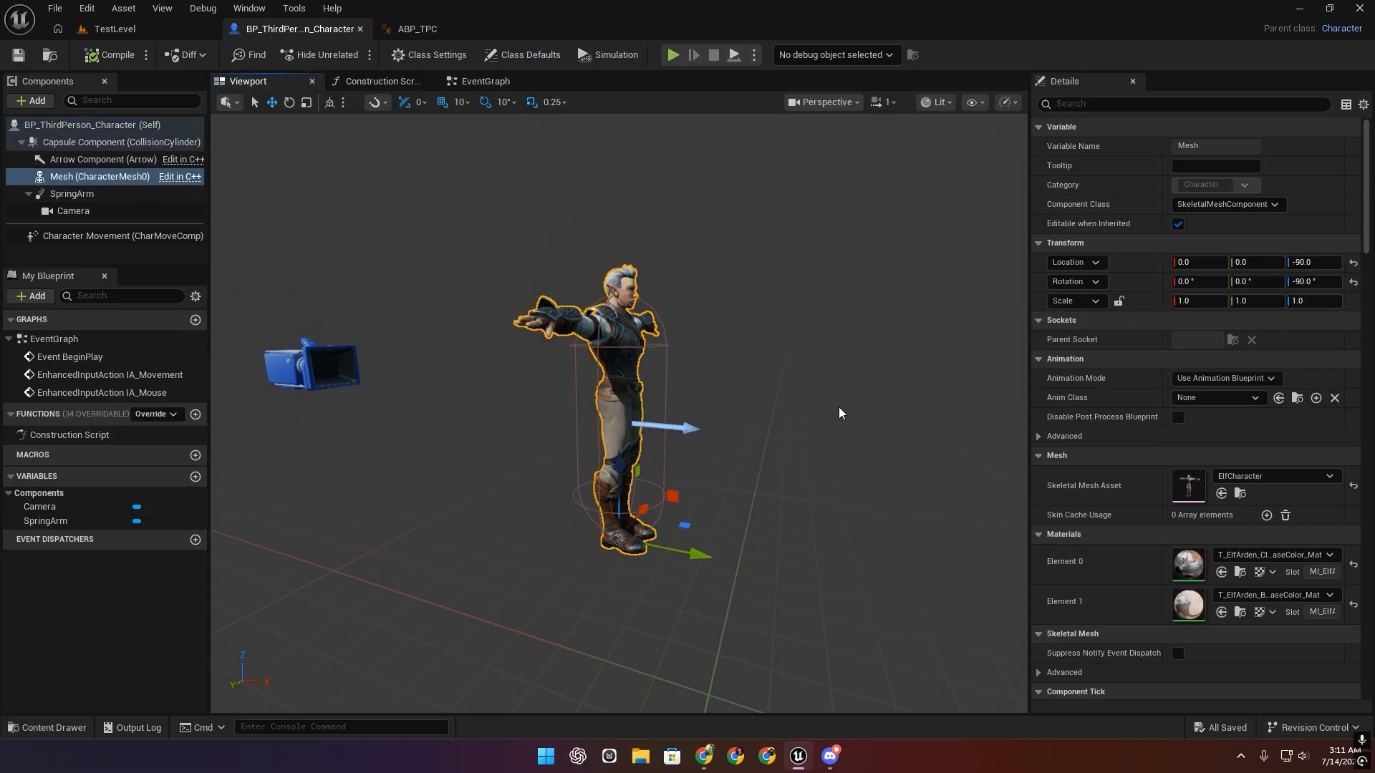
{"action": "left_click", "coordinate": [1221, 378]}
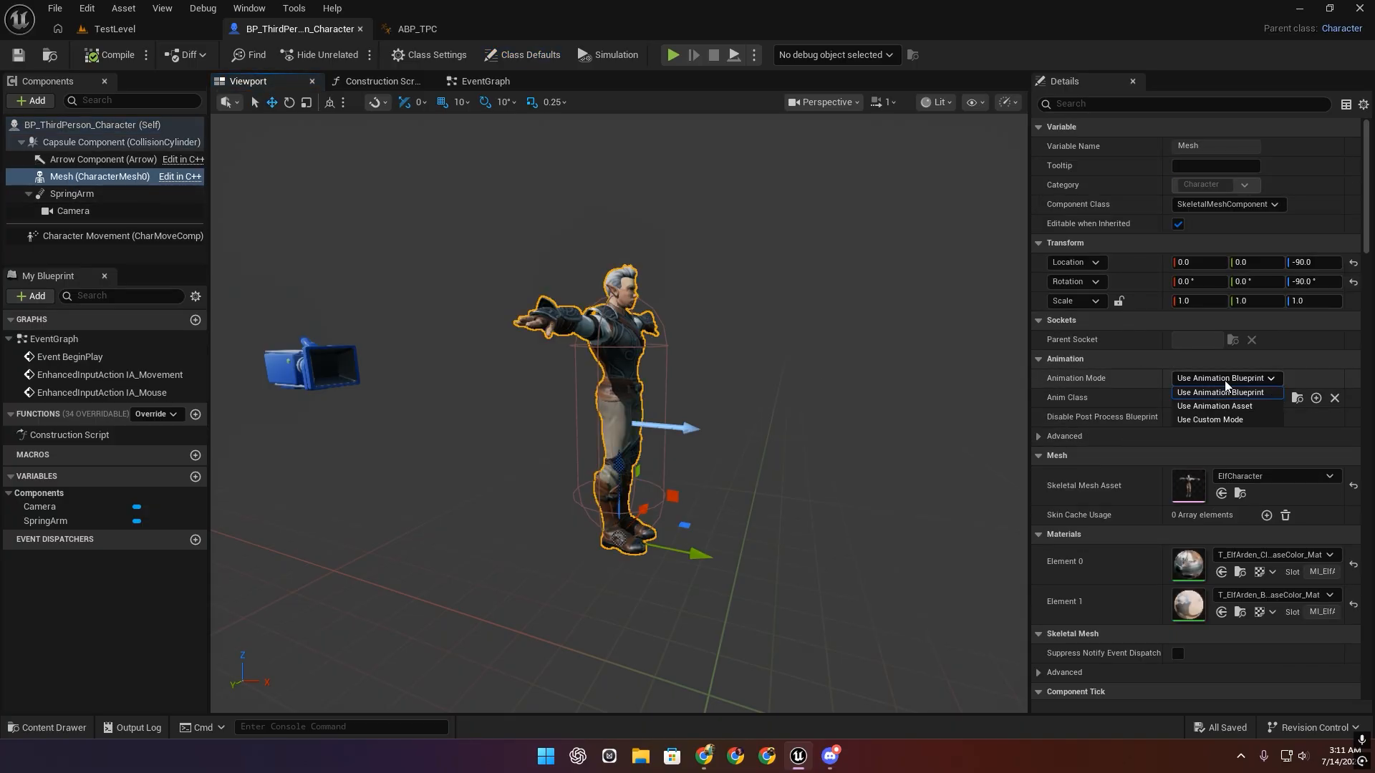
{"action": "left_click", "coordinate": [1210, 382]}
{"action": "left_click", "coordinate": [1206, 382]}
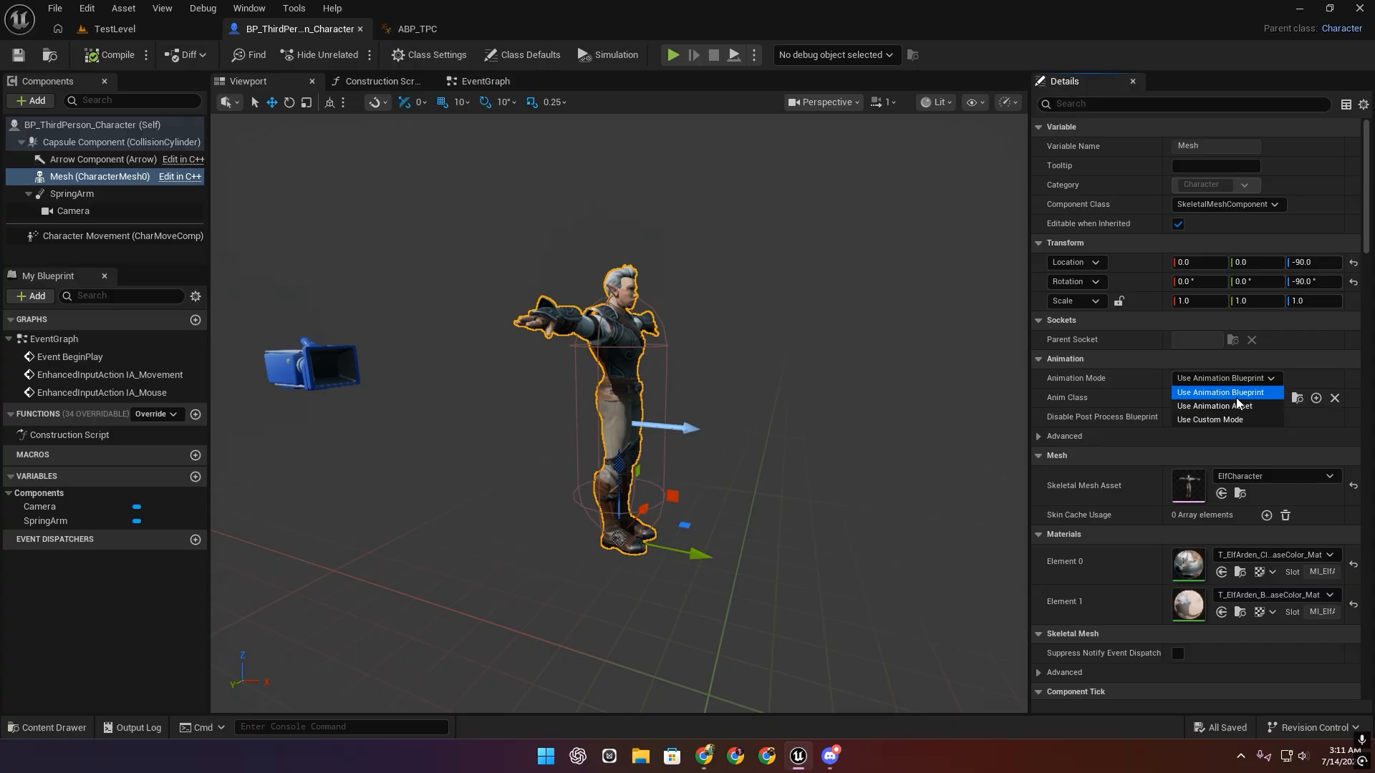
{"action": "left_click", "coordinate": [1115, 391]}
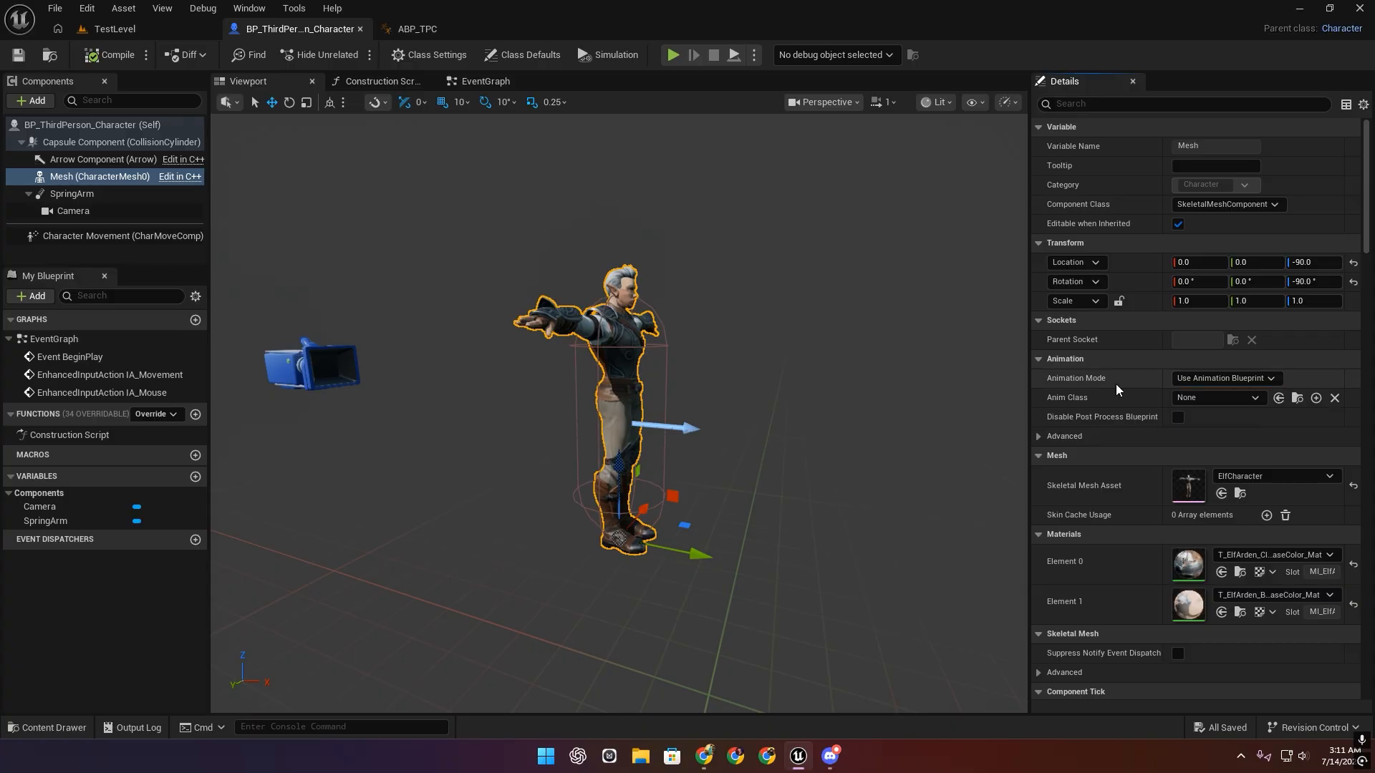
{"action": "left_click", "coordinate": [1221, 378]}
{"action": "left_click", "coordinate": [1217, 400]}
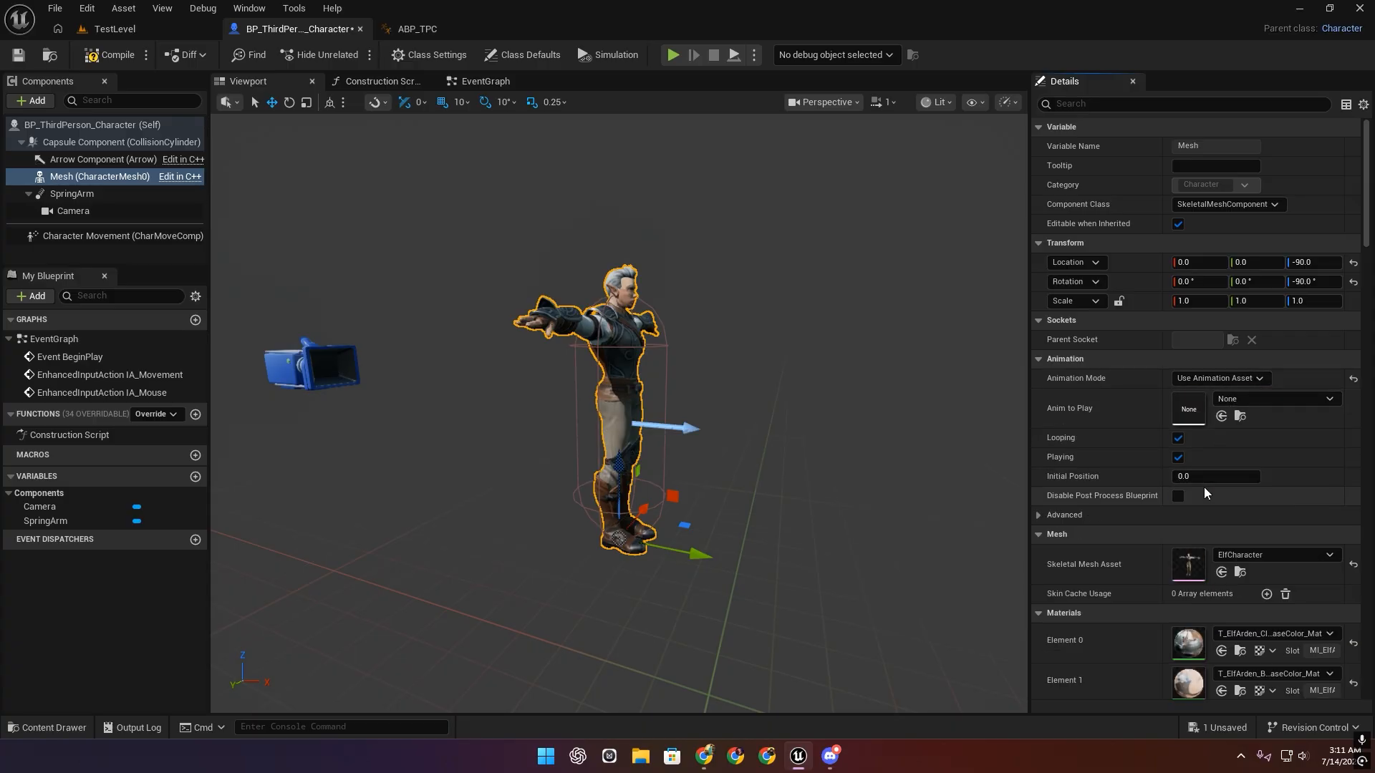
{"action": "left_click", "coordinate": [1237, 398]}
{"action": "left_click", "coordinate": [1103, 575]}
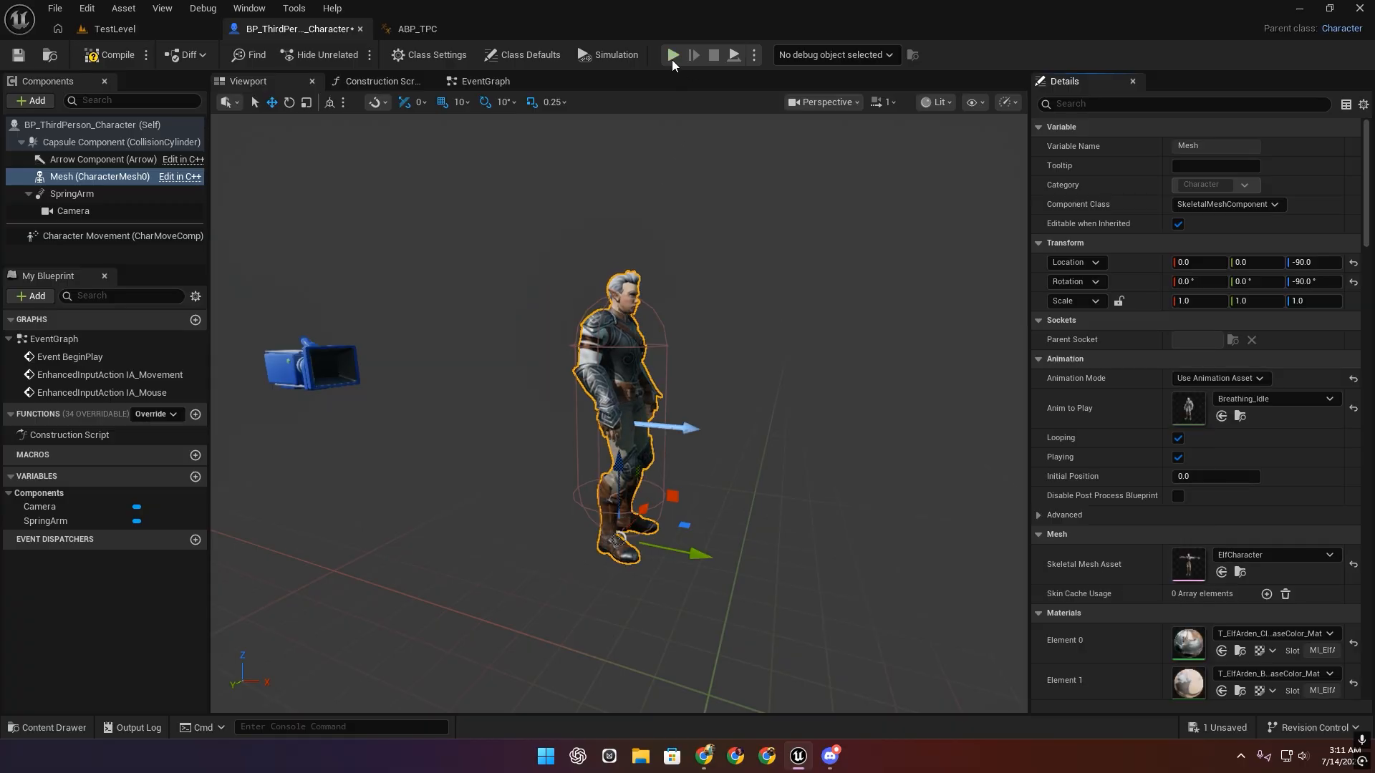
Play the level in a preview window to check the character's idle animation, and stop the session.
{"action": "left_click", "coordinate": [783, 434]}
{"action": "key", "text": "alt+p"}
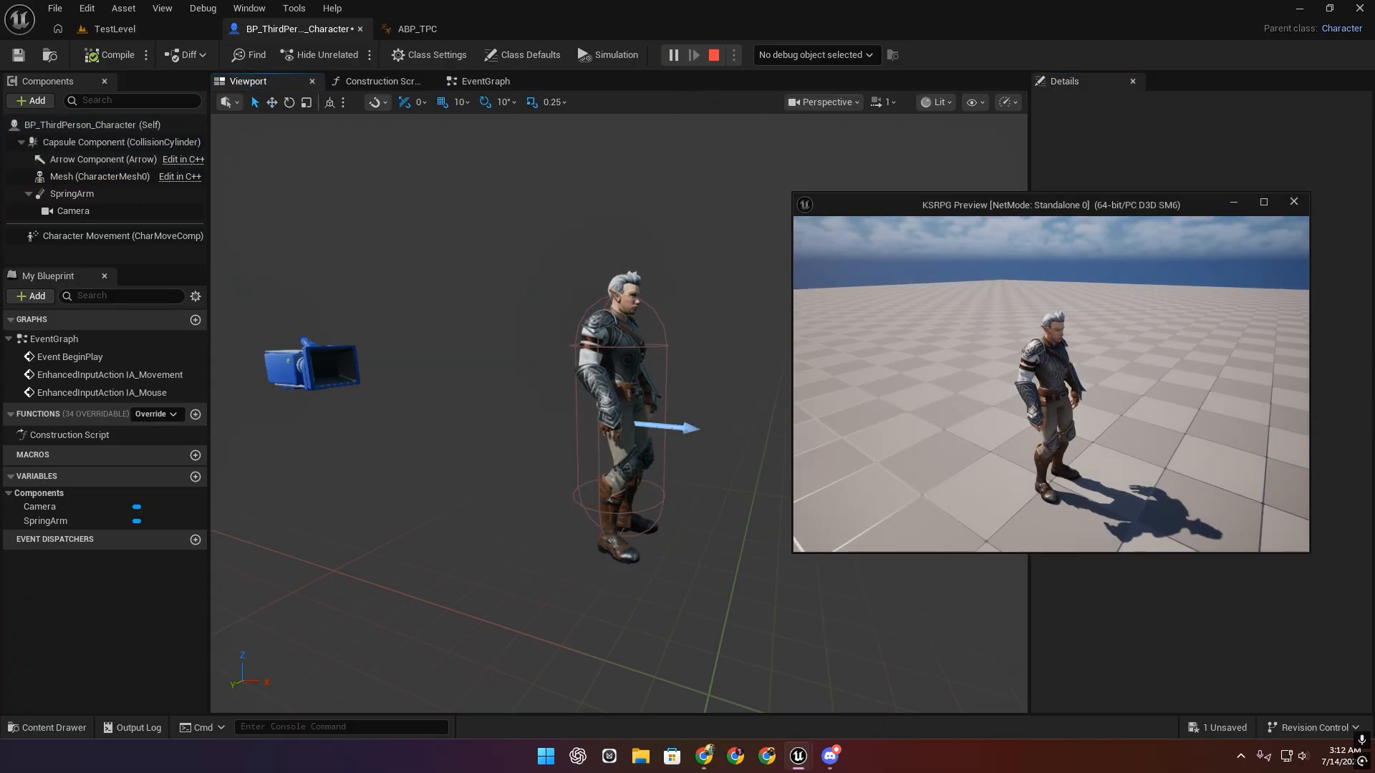
{"action": "key", "text": "Escape"}
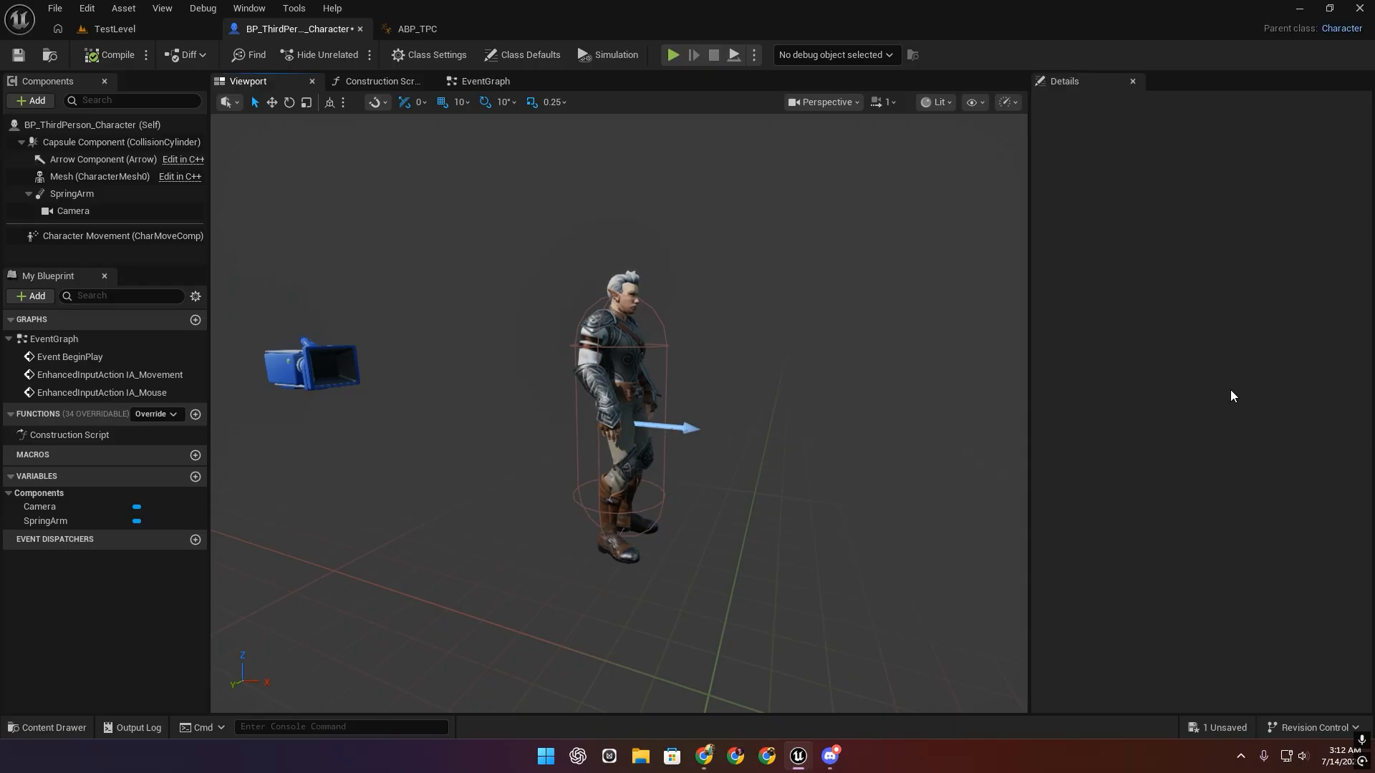
Reset the character mesh to Use Animation Blueprint mode with ABP_TPC as its Anim Class, and compile the character blueprint.
{"action": "left_click", "coordinate": [71, 176]}
{"action": "left_click", "coordinate": [1354, 398]}
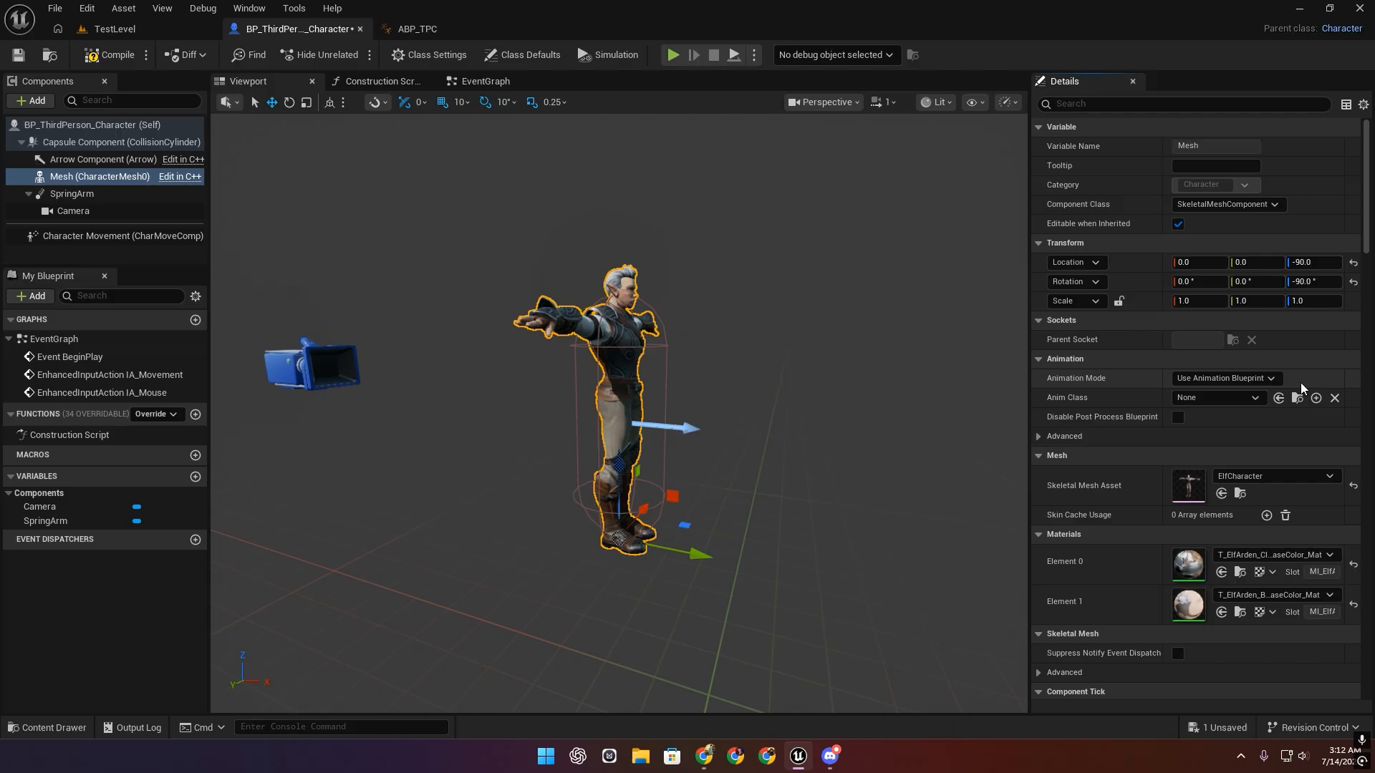
{"action": "left_click", "coordinate": [44, 732]}
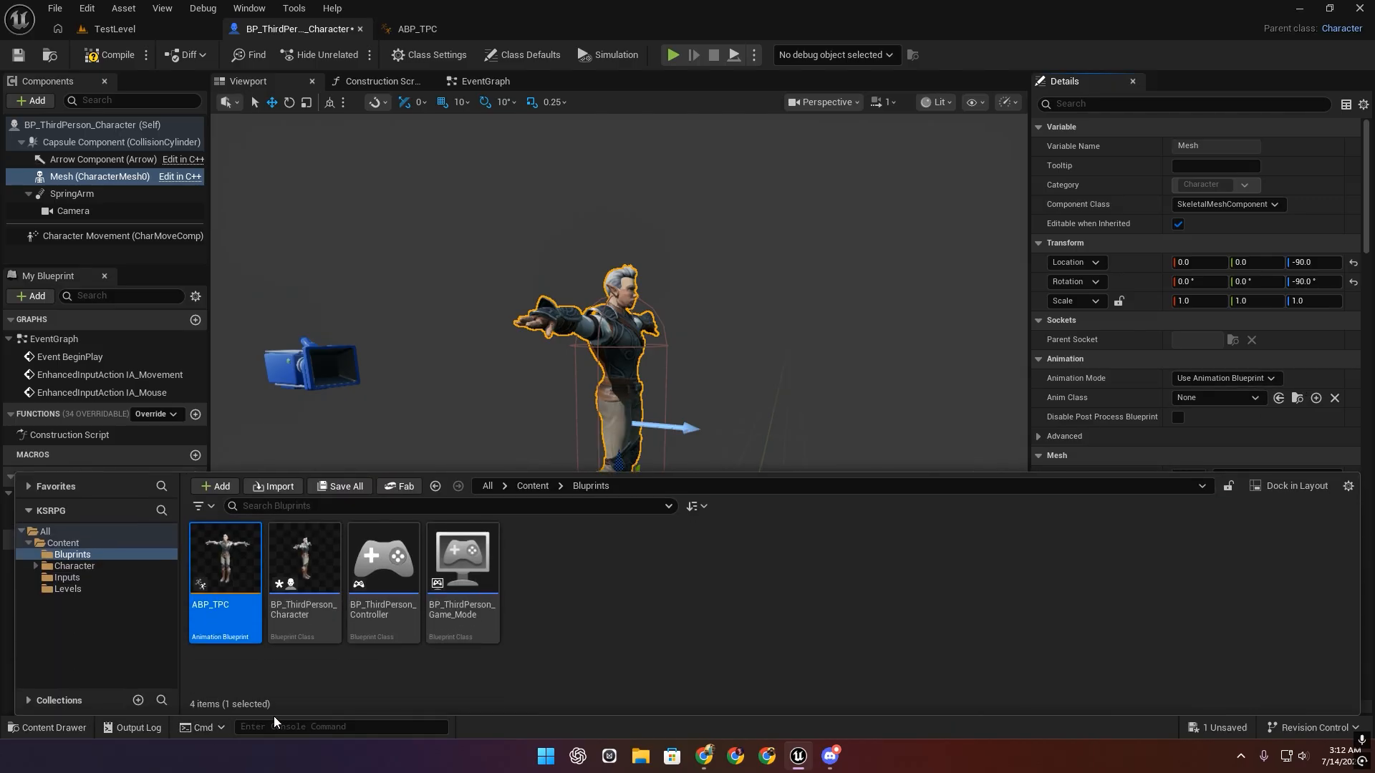
{"action": "left_click_drag", "start_coordinate": [225, 615], "coordinate": [1185, 414]}
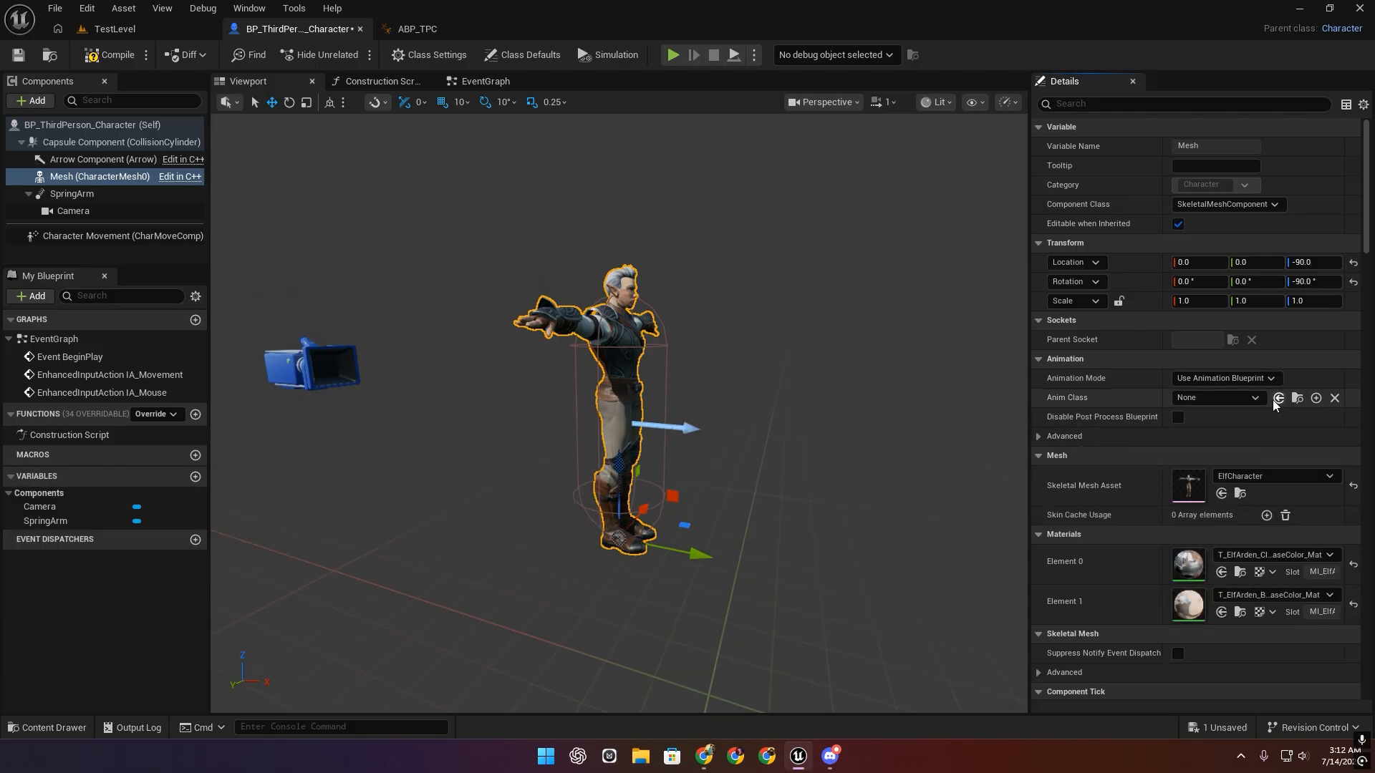
{"action": "left_click", "coordinate": [1214, 398]}
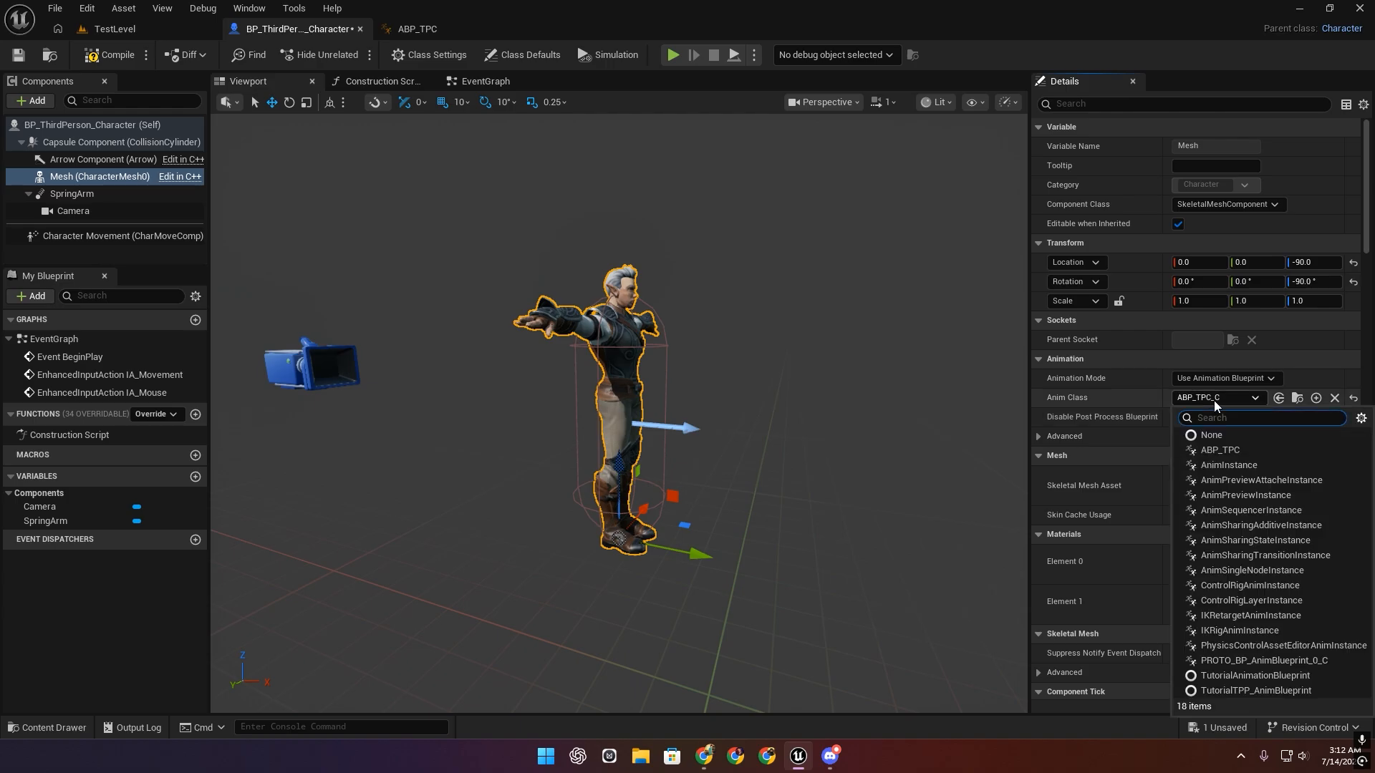
{"action": "left_click", "coordinate": [1243, 446]}
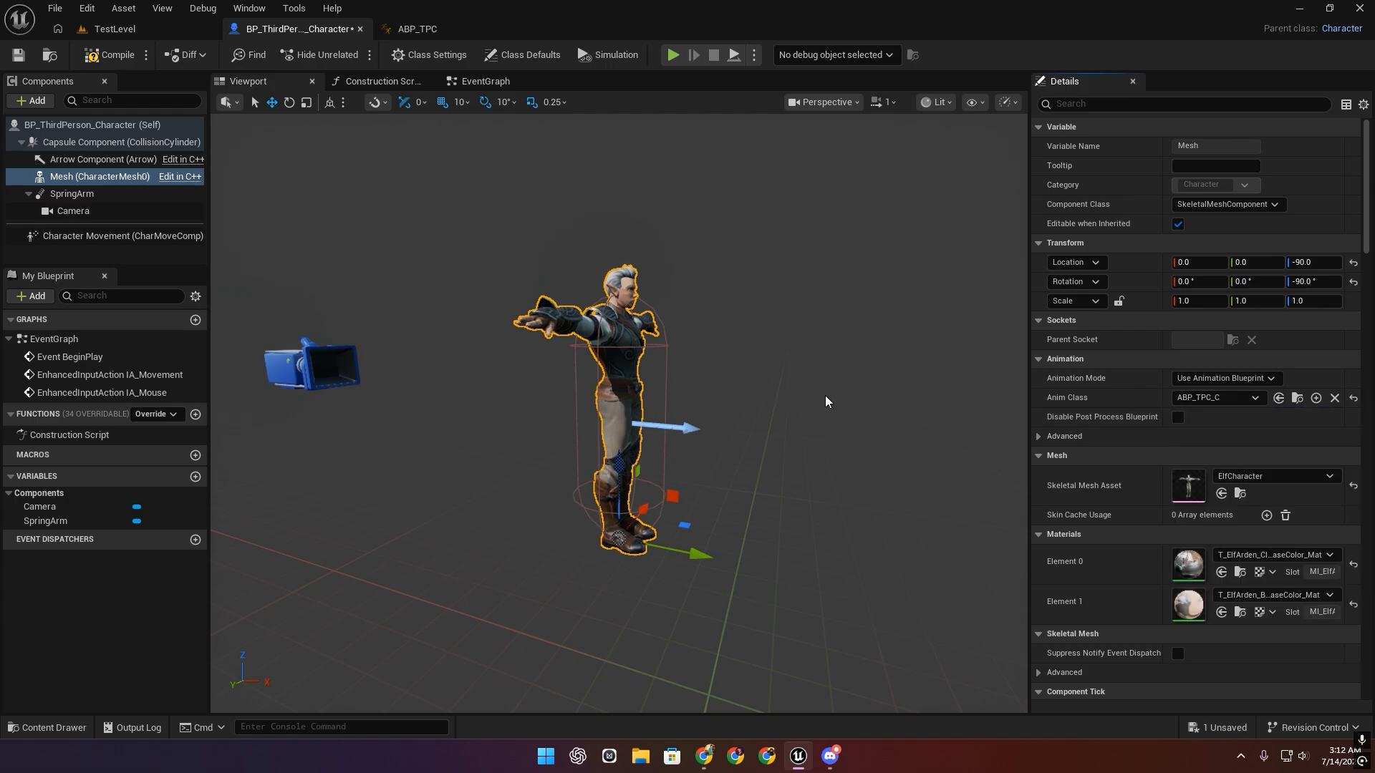
{"action": "left_click", "coordinate": [111, 58]}
Open the Event Graph of ABP_TPC and widen the graph area by narrowing the preview pane.
{"action": "left_click", "coordinate": [417, 28]}
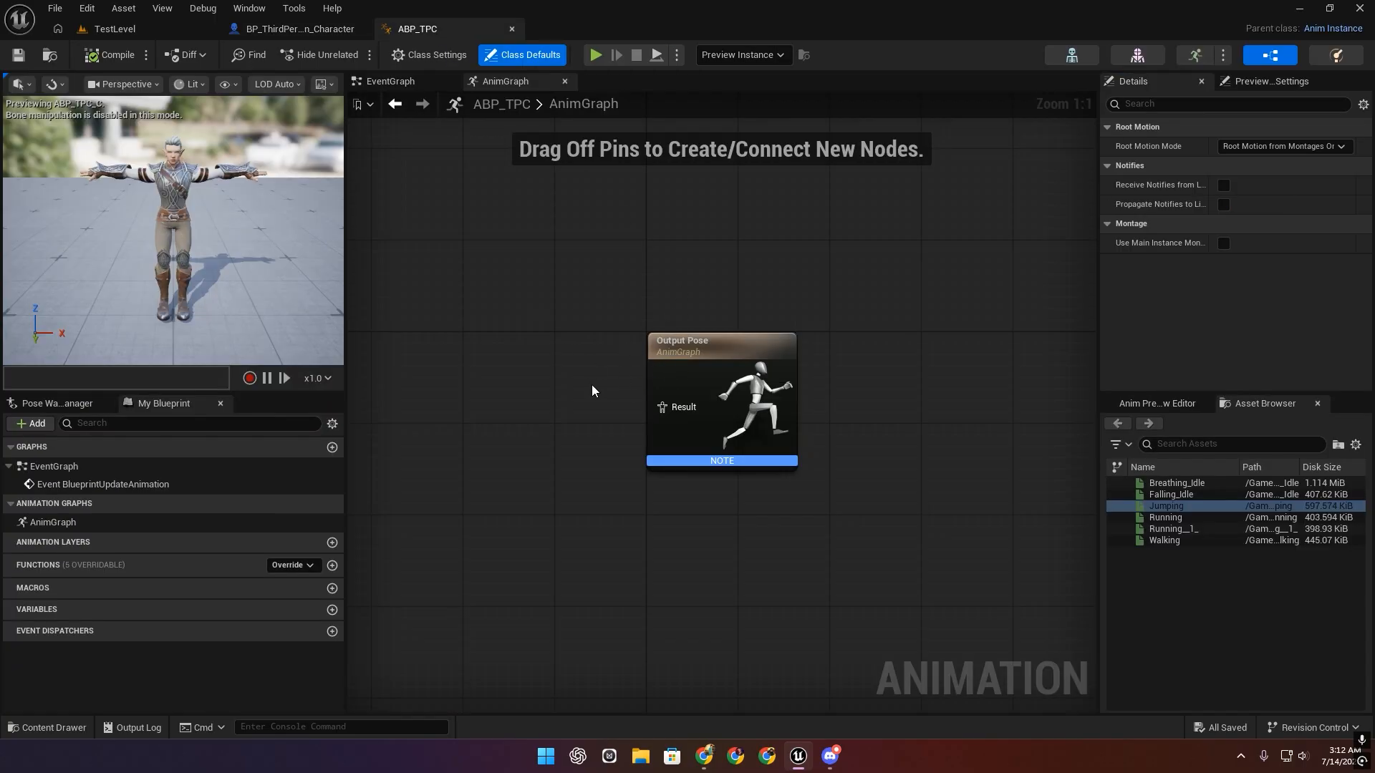
{"action": "left_click", "coordinate": [390, 81]}
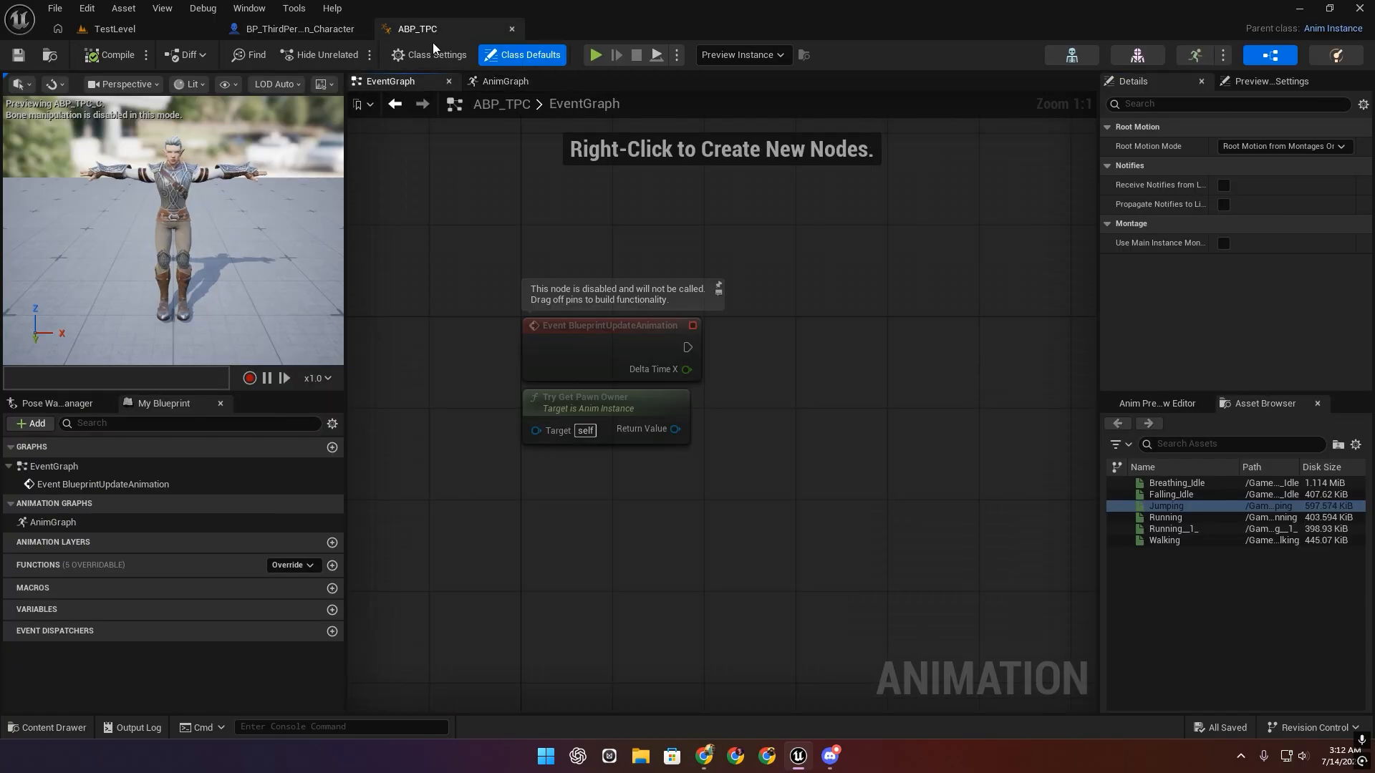
{"action": "left_click_drag", "start_coordinate": [347, 132], "coordinate": [281, 134]}
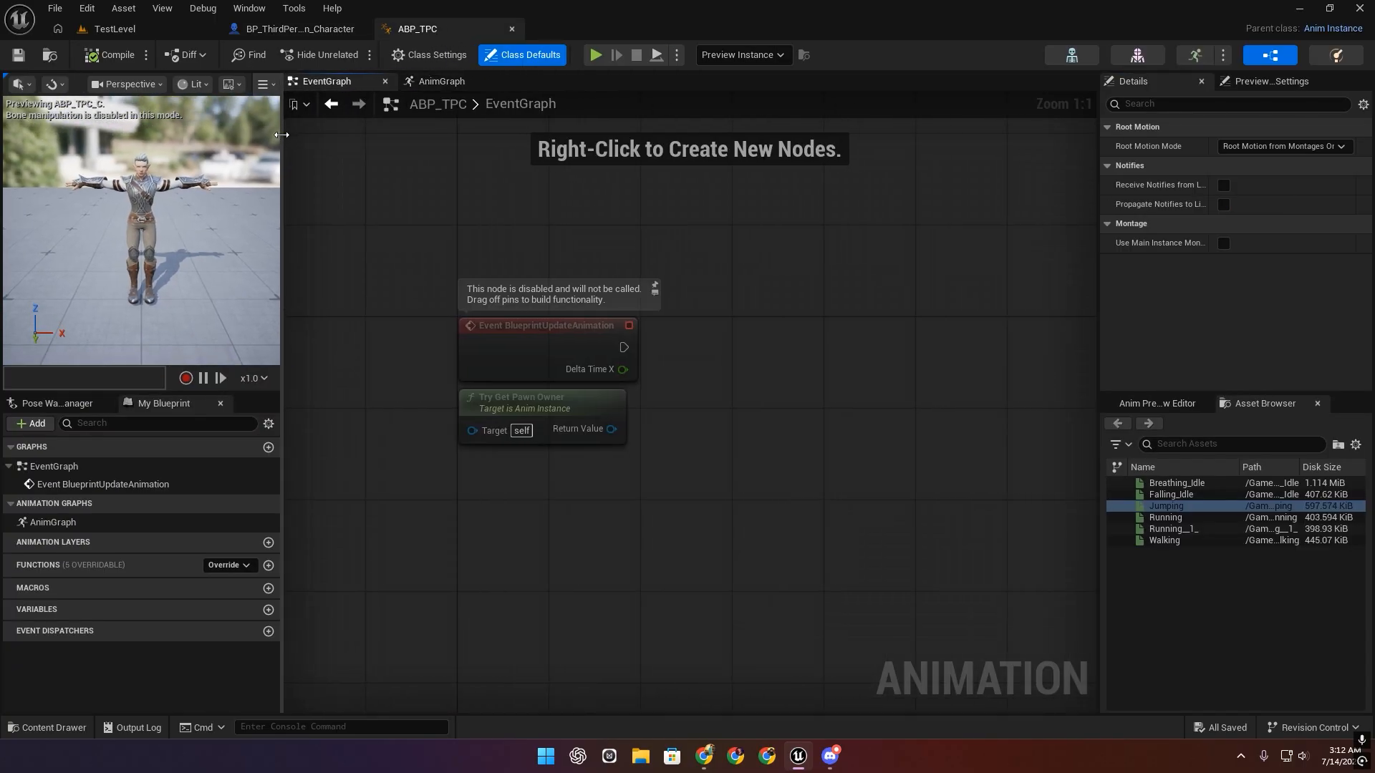
In the AnimGraph, preview the Jumping animation by connecting it to the Output Pose and compiling, and remove its node.
{"action": "left_click", "coordinate": [436, 82]}
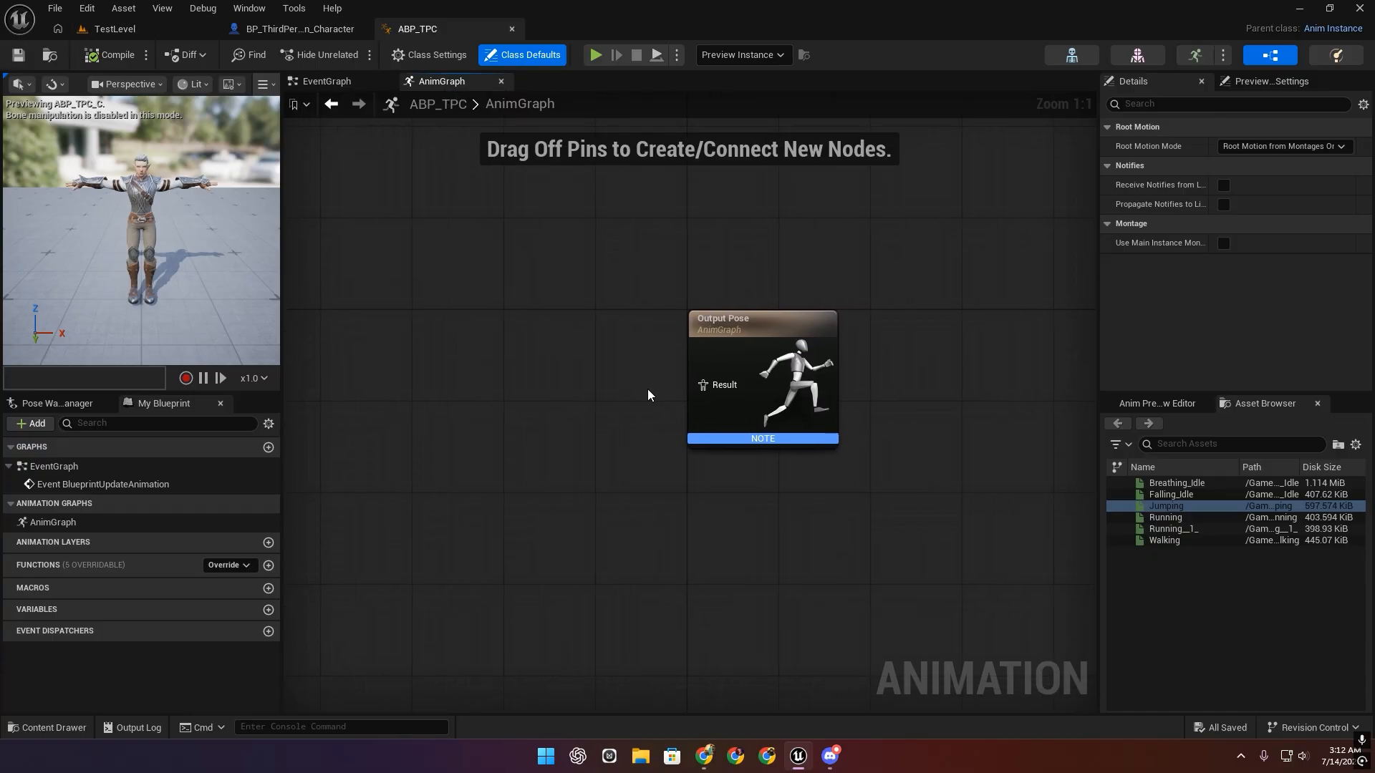
{"action": "mouse_move", "coordinate": [721, 386]}
{"action": "left_mouse_down"}
{"action": "mouse_move", "coordinate": [536, 381]}
{"action": "mouse_move", "coordinate": [716, 386]}
{"action": "left_mouse_up"}
{"action": "left_click_drag", "start_coordinate": [1176, 510], "coordinate": [519, 348]}
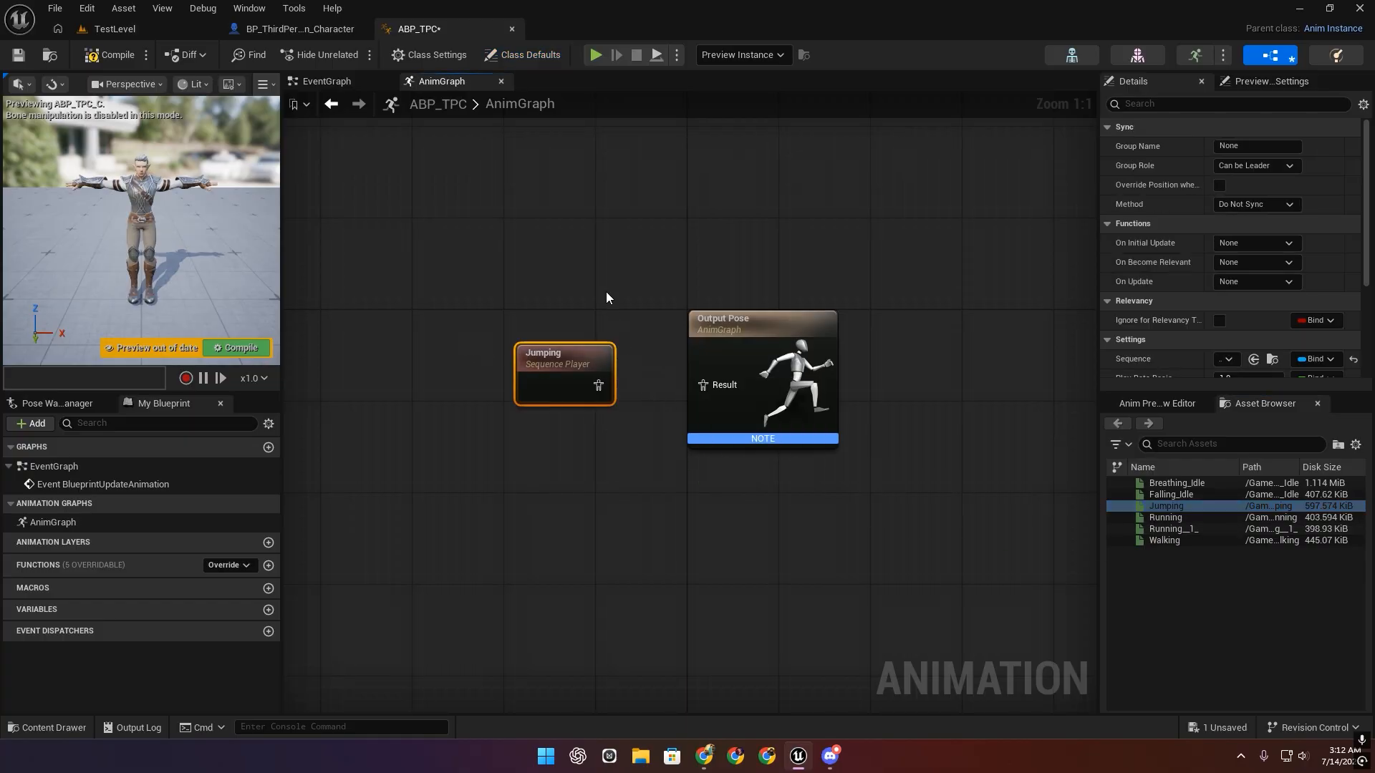
{"action": "left_click_drag", "start_coordinate": [599, 385], "coordinate": [703, 386]}
{"action": "left_click", "coordinate": [241, 349]}
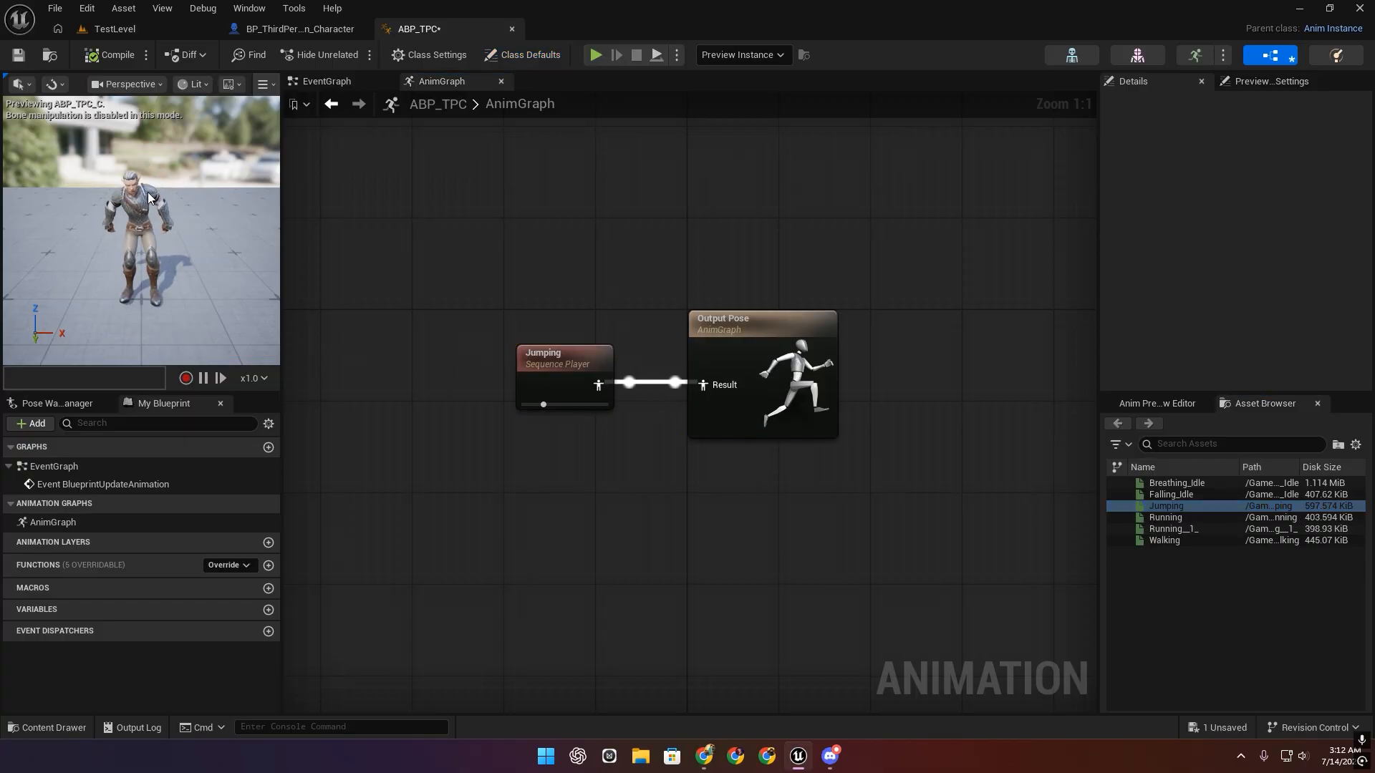
{"action": "left_click", "coordinate": [576, 374]}
{"action": "key", "text": "Delete"}
Add a state machine named Locomotion feeding the Output Pose, line it up with the Result input, and compile ABP_TPC.
{"action": "left_click_drag", "start_coordinate": [724, 390], "coordinate": [441, 384]}
{"action": "type", "text": "state"}
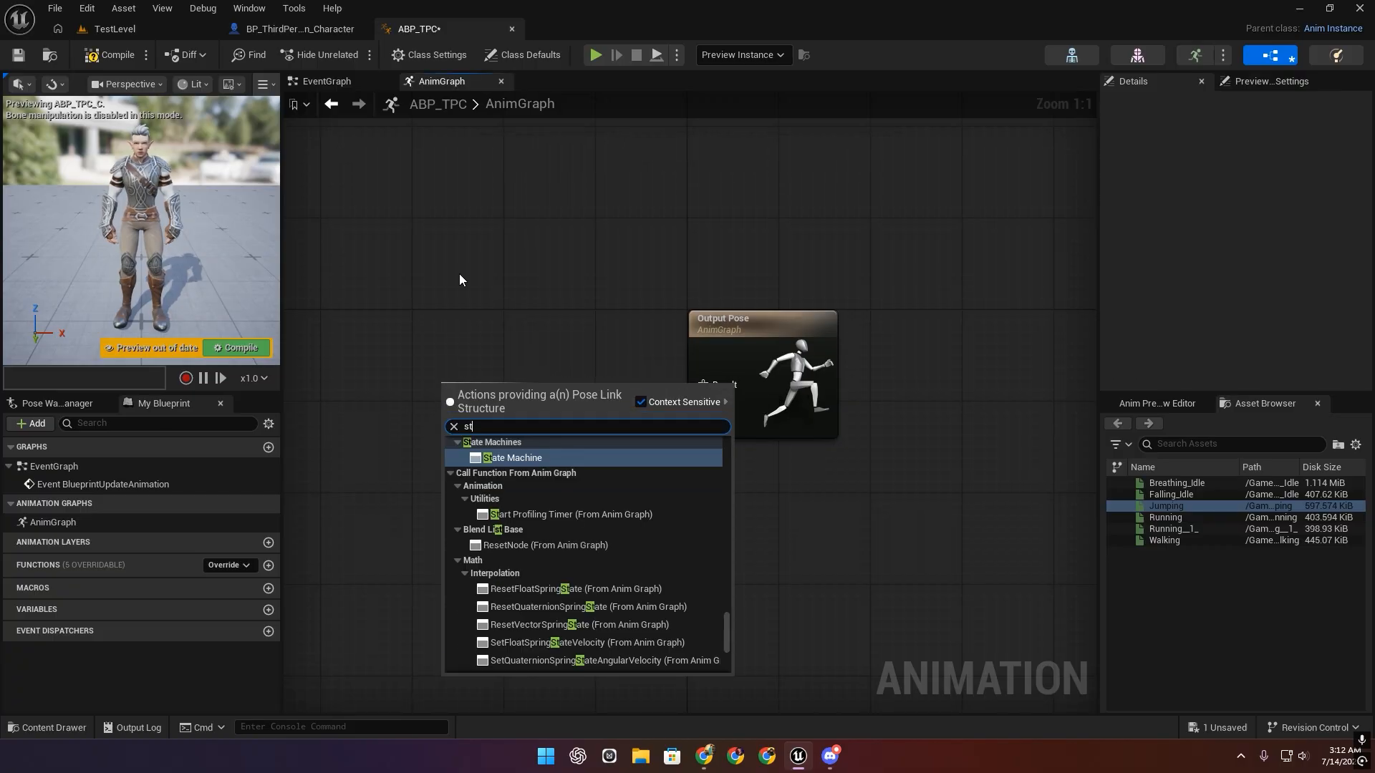
{"action": "left_click", "coordinate": [550, 459]}
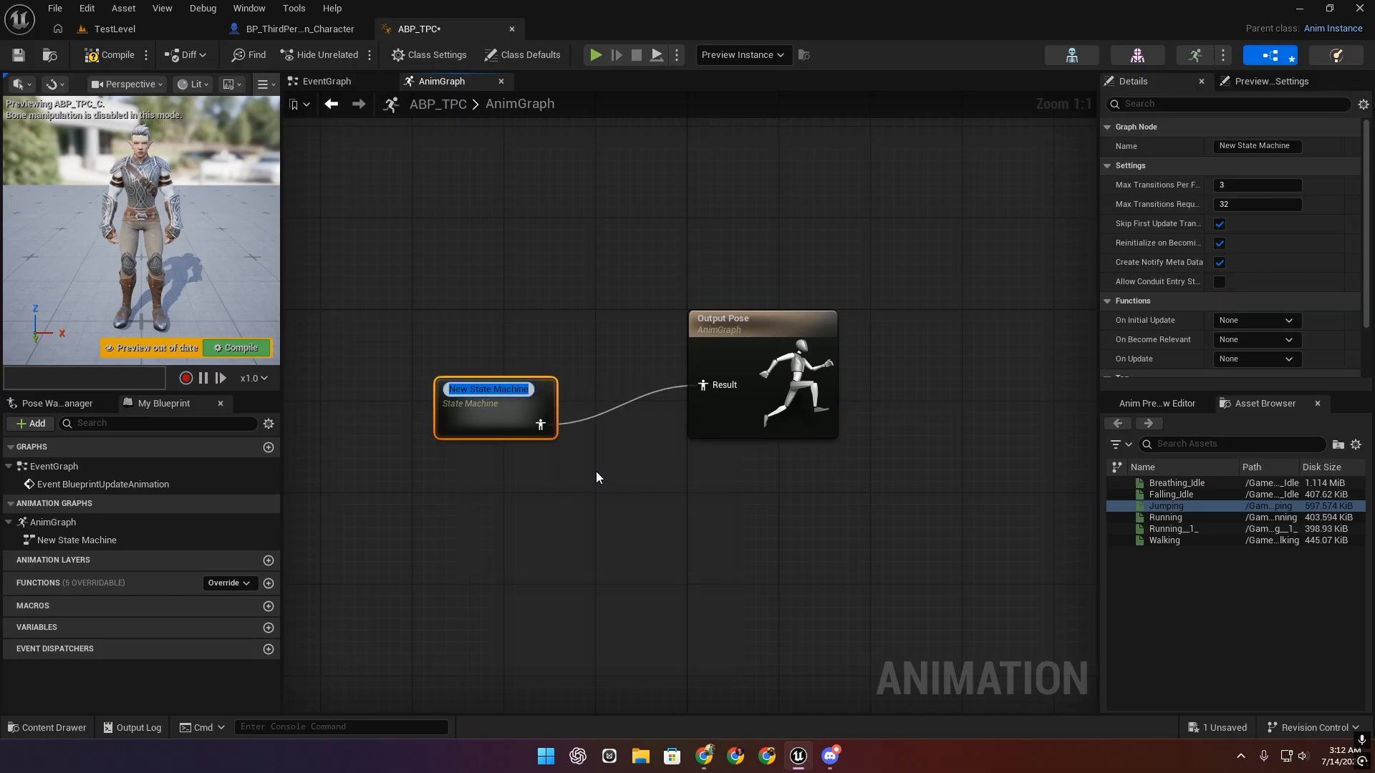
{"action": "type", "text": "Locom"}
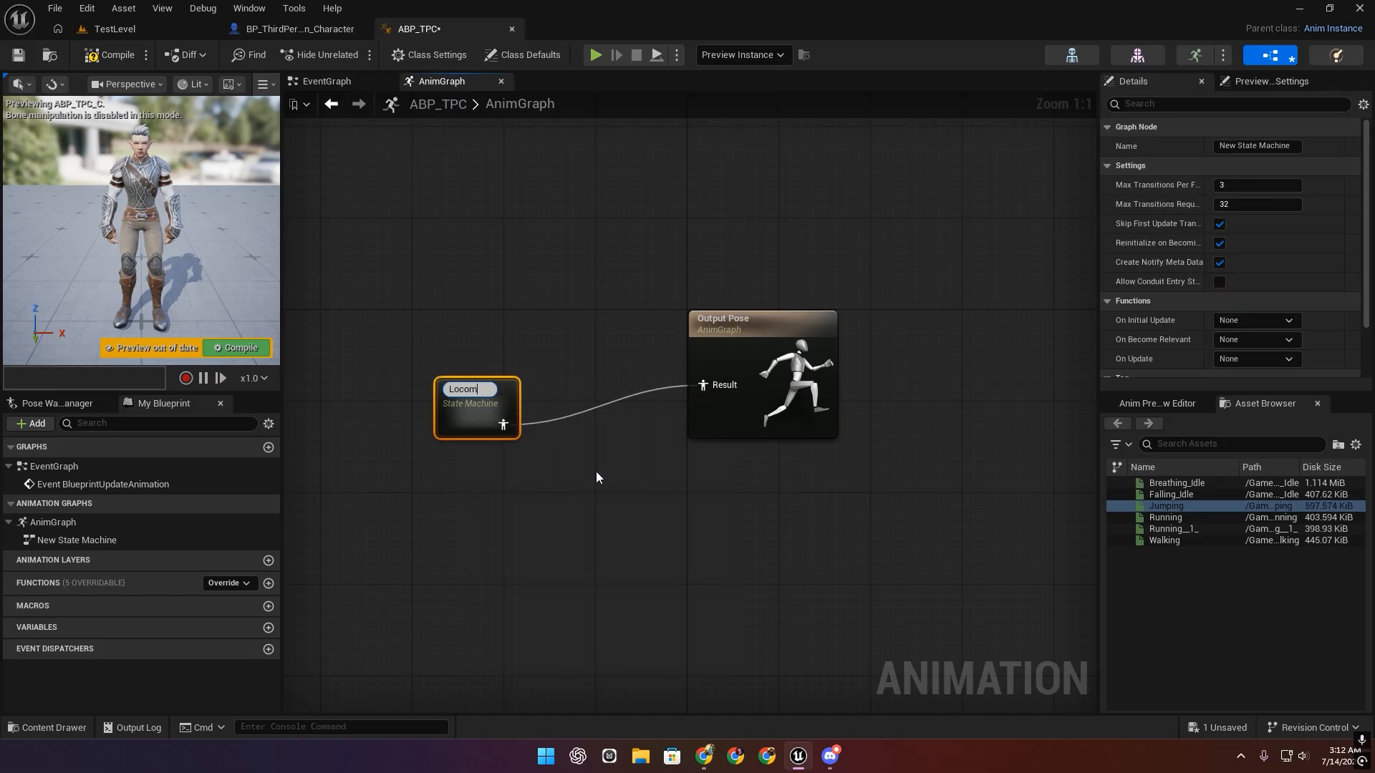
{"action": "type", "text": "otion"}
{"action": "key", "text": "Return"}
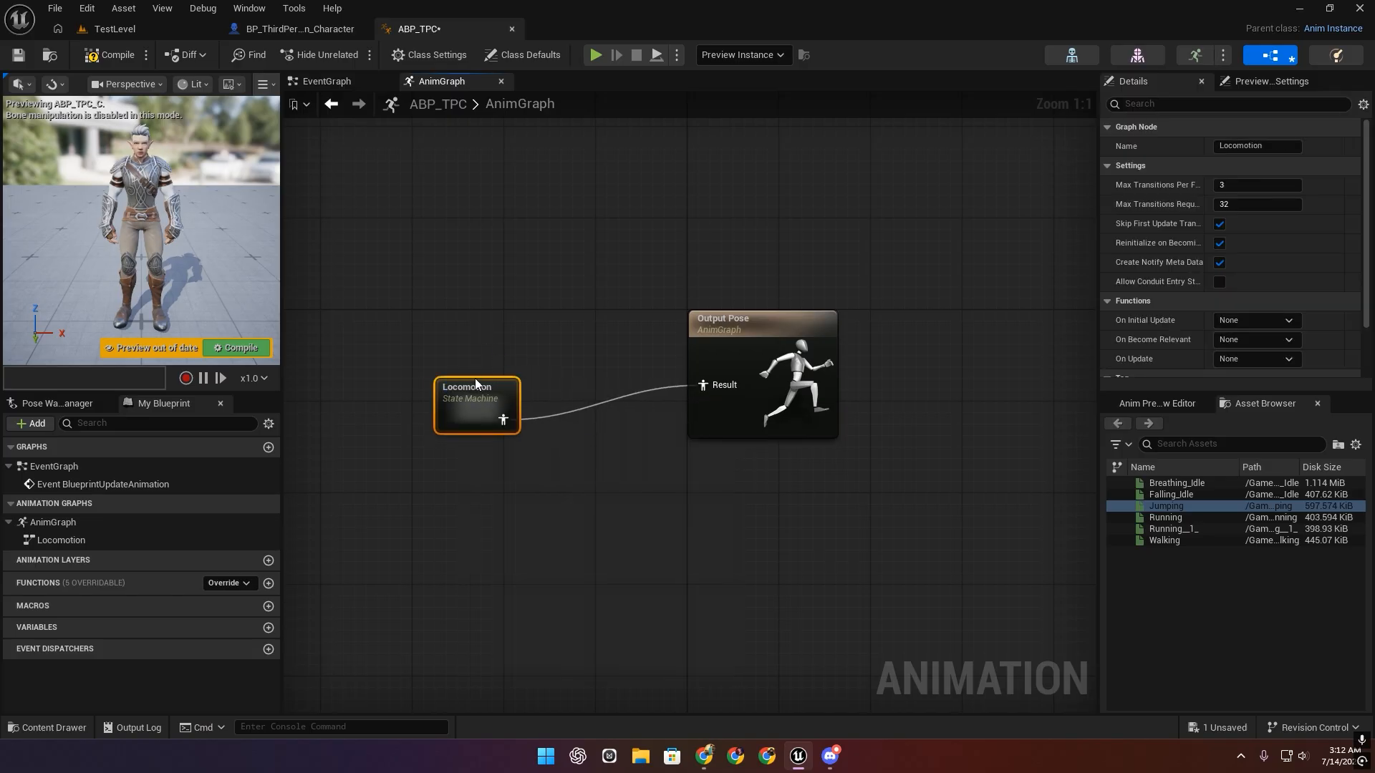
{"action": "left_click_drag", "start_coordinate": [474, 378], "coordinate": [449, 351]}
{"action": "left_click", "coordinate": [236, 348]}
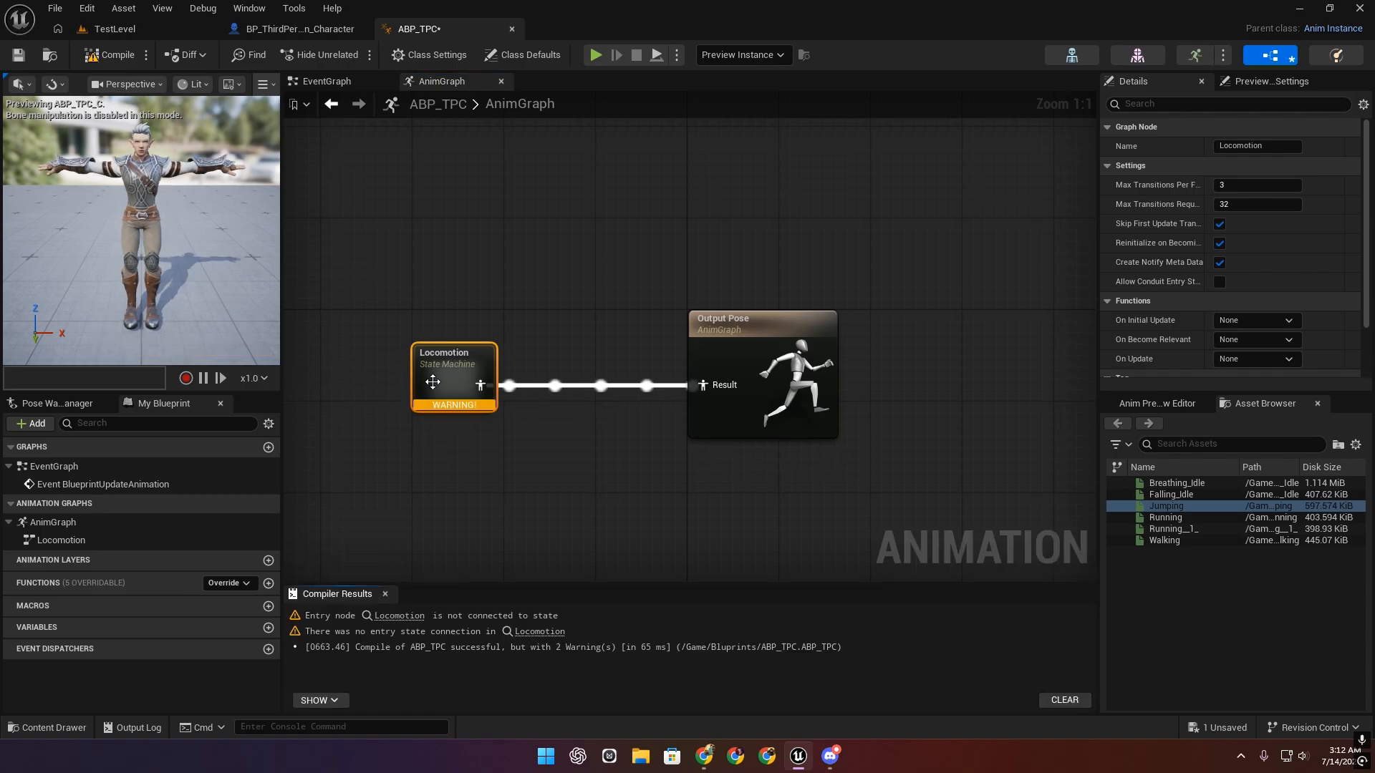
Open the Locomotion state machine's graph.
{"action": "double_click", "coordinate": [433, 381]}
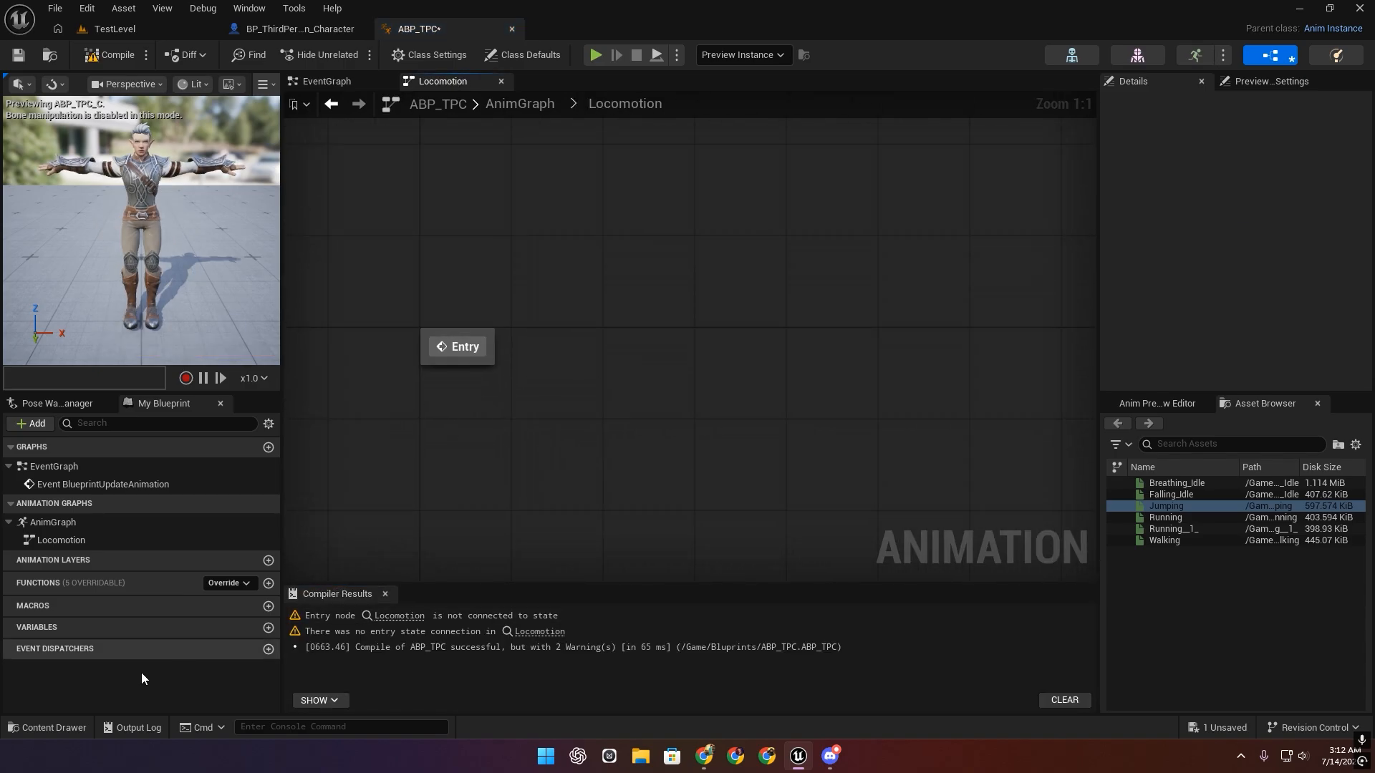
{"action": "left_click", "coordinate": [42, 729]}
{"action": "left_click", "coordinate": [703, 313]}
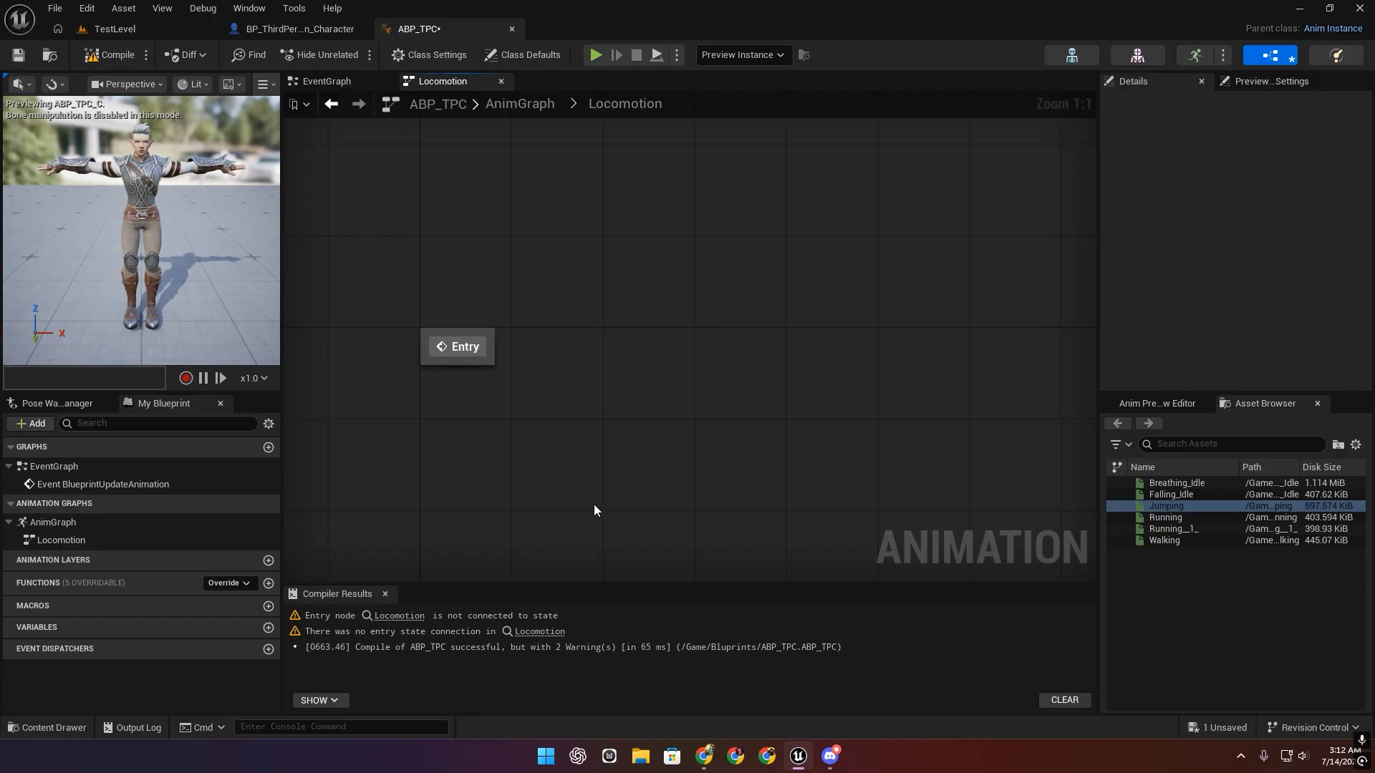
Preview the Breathing_Idle, Walking, Running__1_ and Running animations, and close the animation editor.
{"action": "left_click", "coordinate": [1189, 482]}
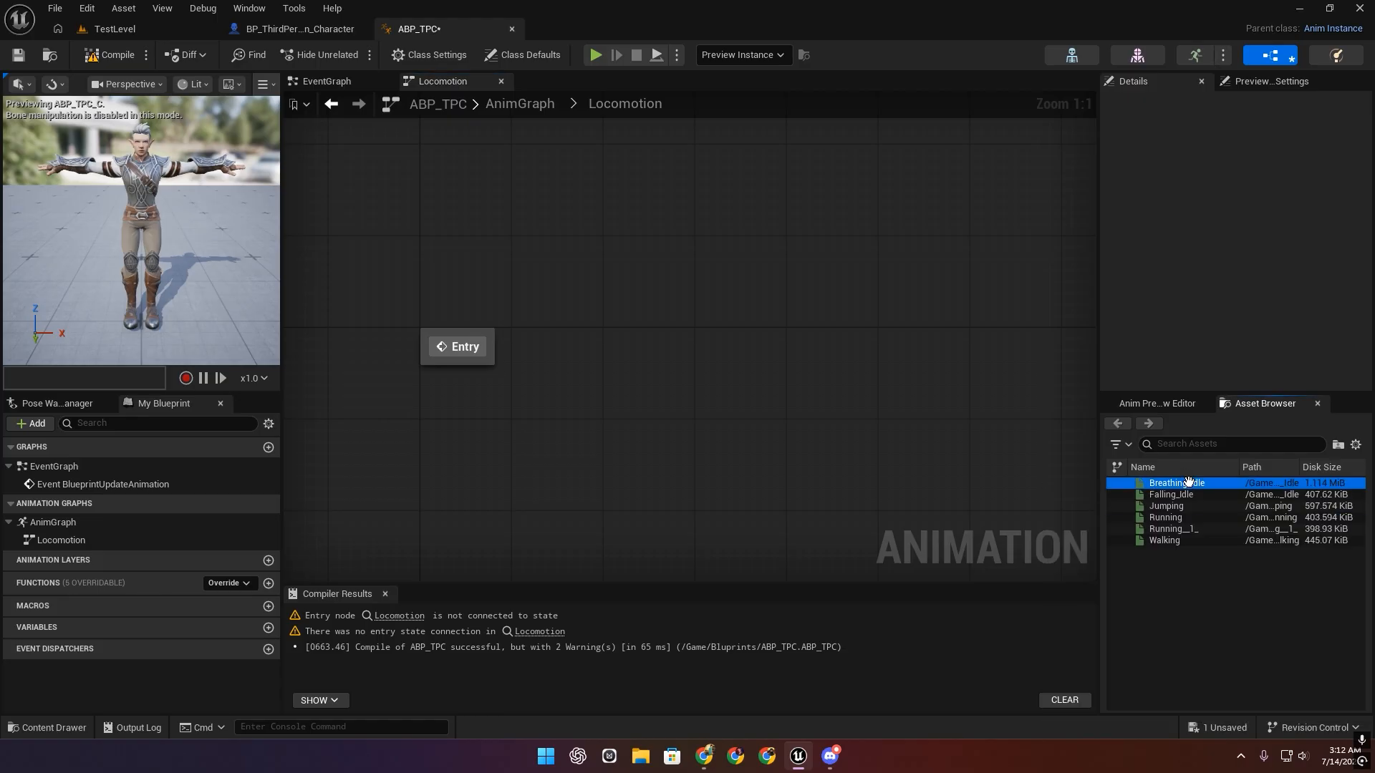
{"action": "double_click", "coordinate": [1189, 483]}
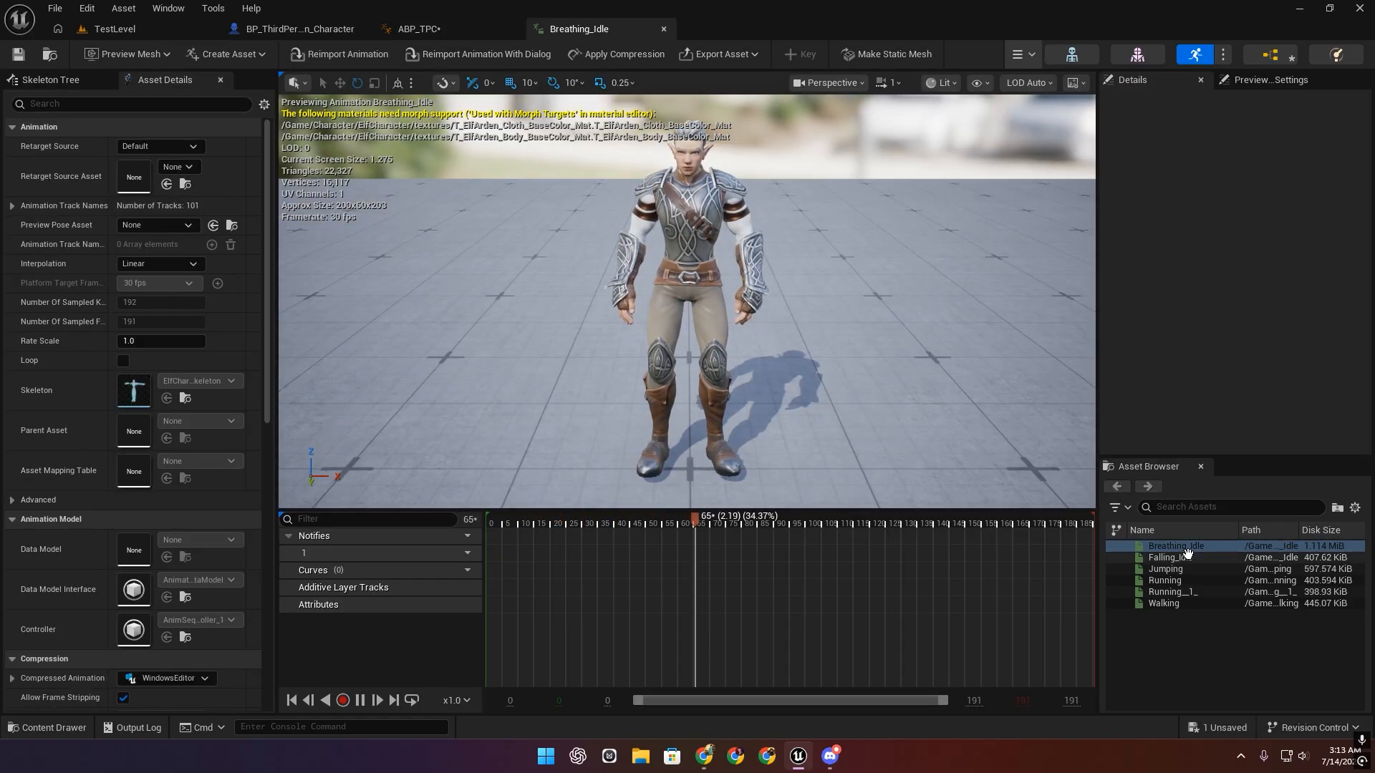
{"action": "left_click", "coordinate": [1163, 603]}
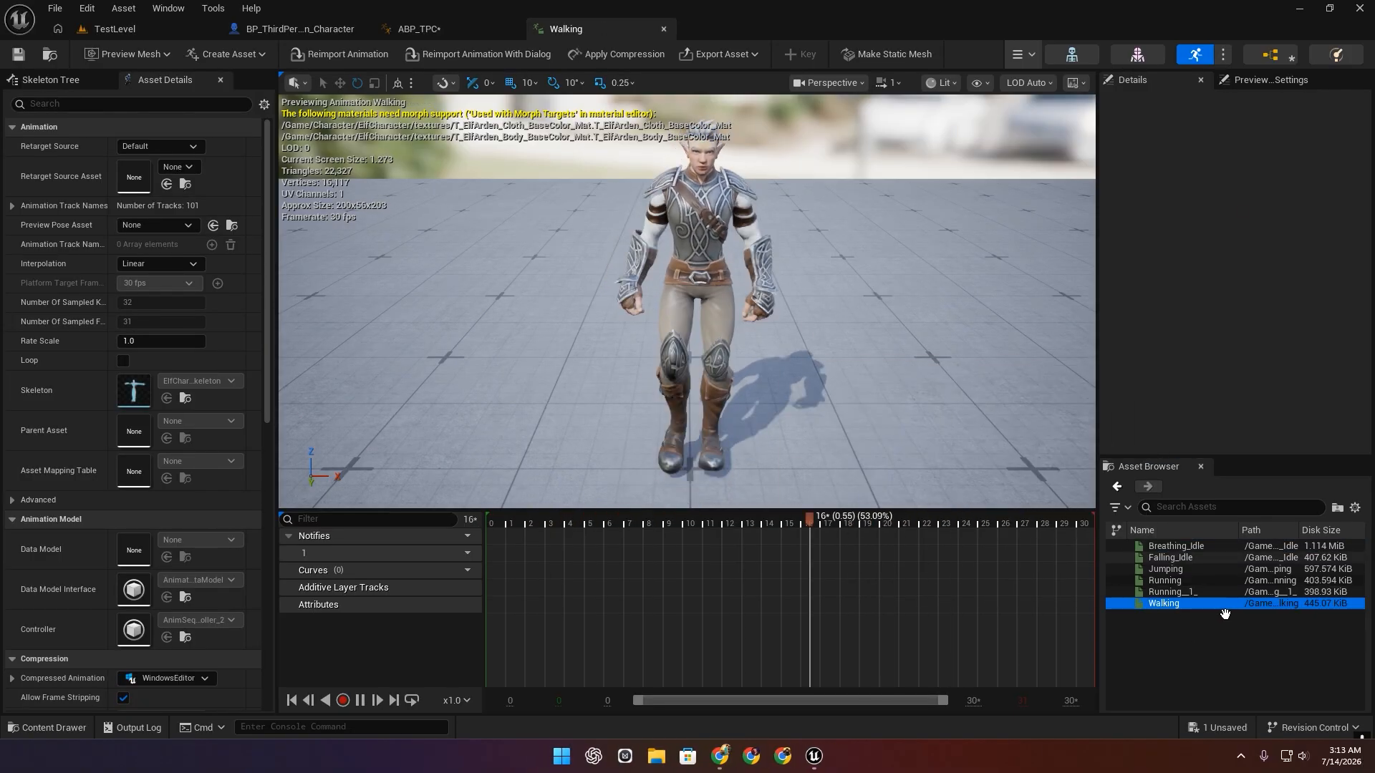
{"action": "left_click", "coordinate": [1174, 593]}
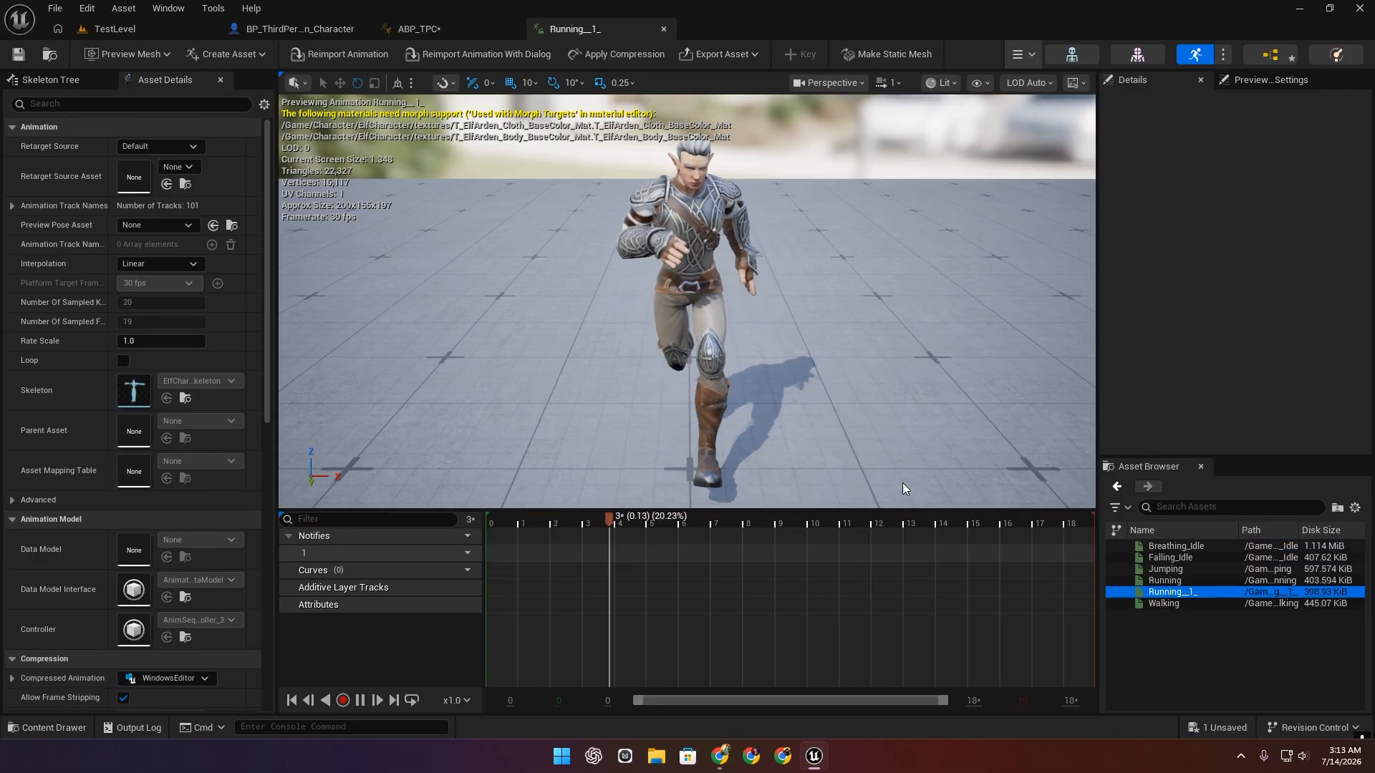
{"action": "left_click", "coordinate": [1186, 581]}
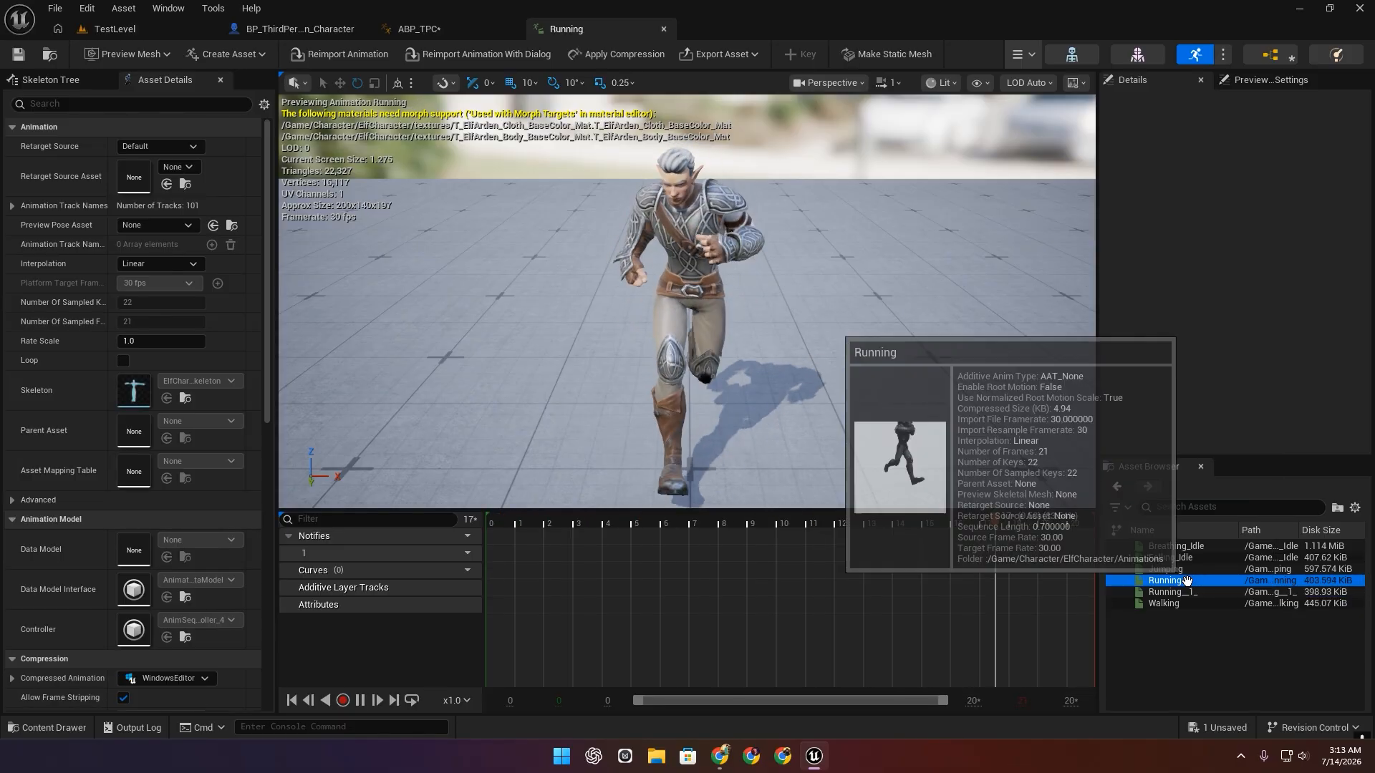
{"action": "left_click", "coordinate": [1165, 603]}
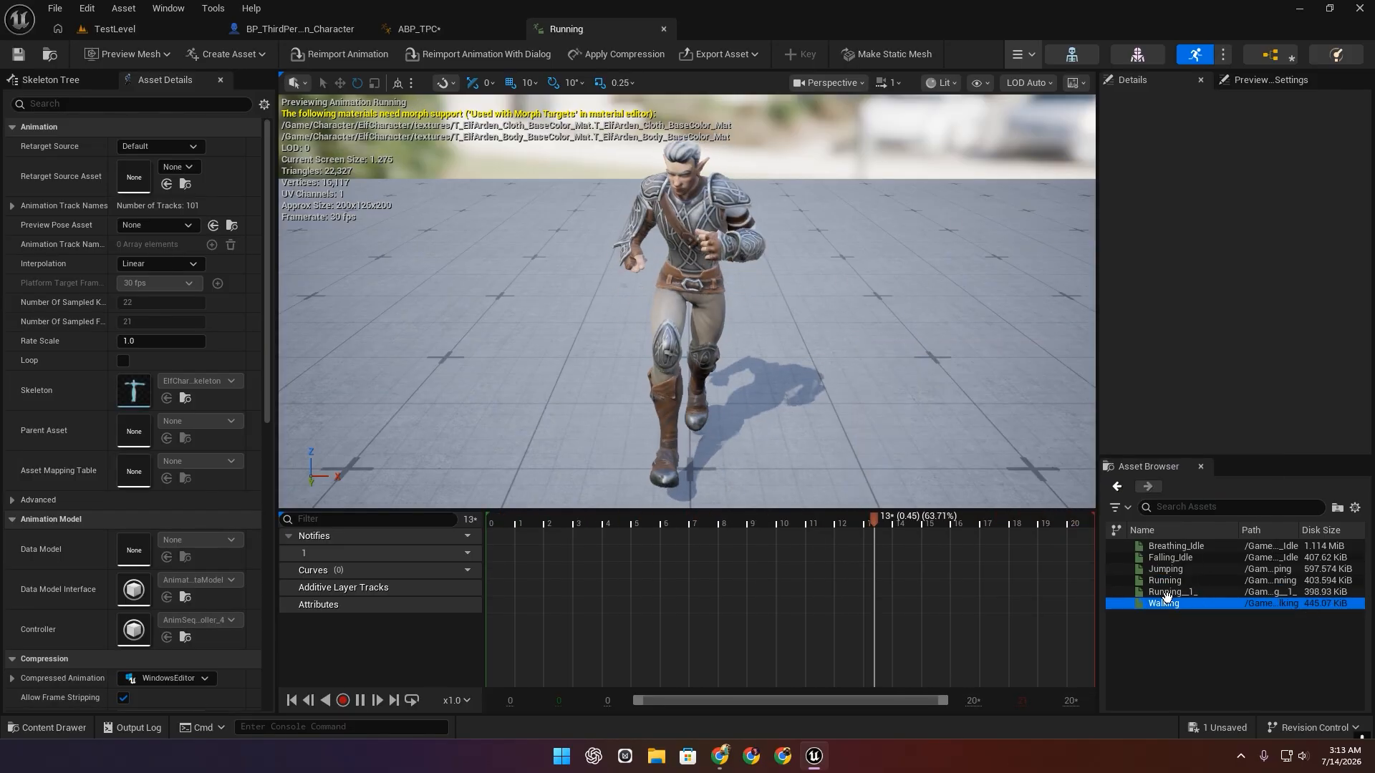
{"action": "left_click", "coordinate": [663, 29]}
Create a folder named Locomotion inside Content > Character > ElfCharacter > Animations.
{"action": "left_click", "coordinate": [44, 730]}
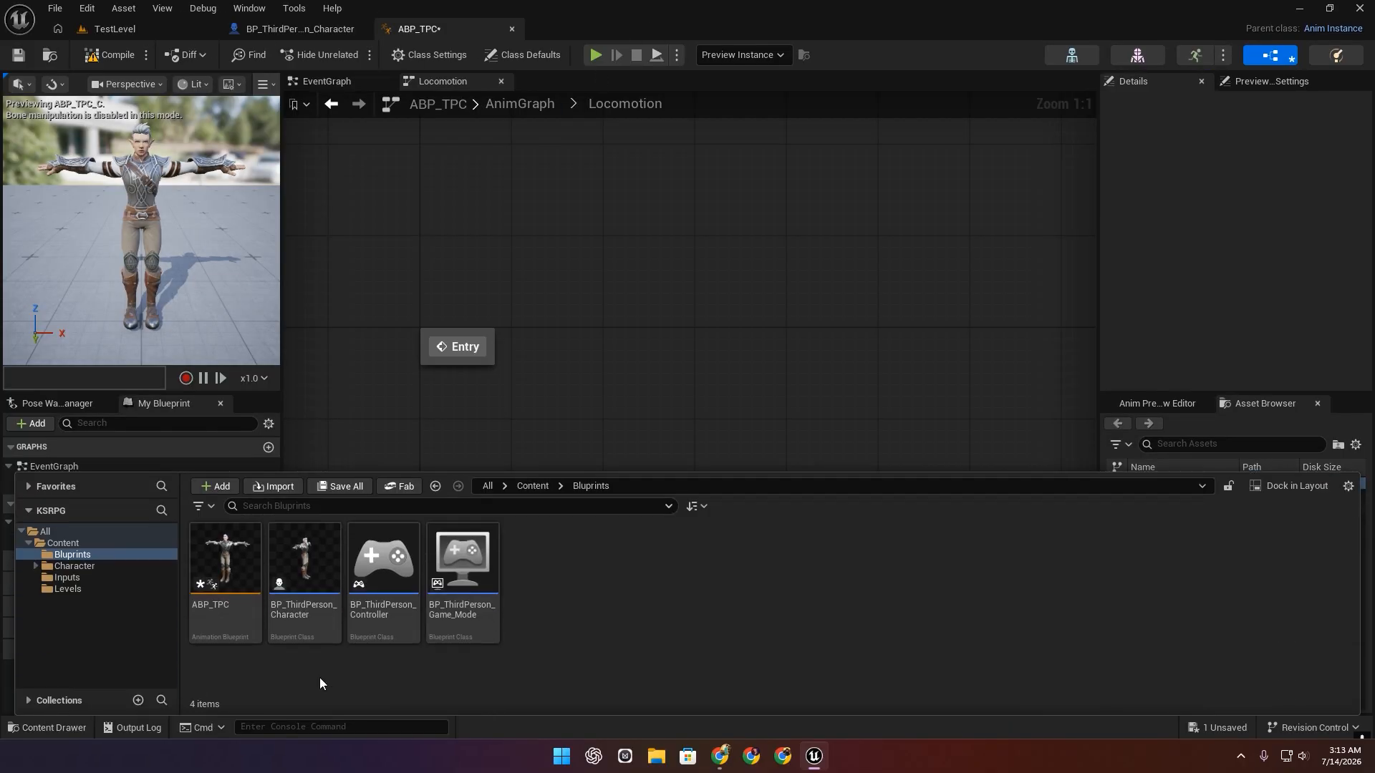
{"action": "left_click", "coordinate": [538, 486]}
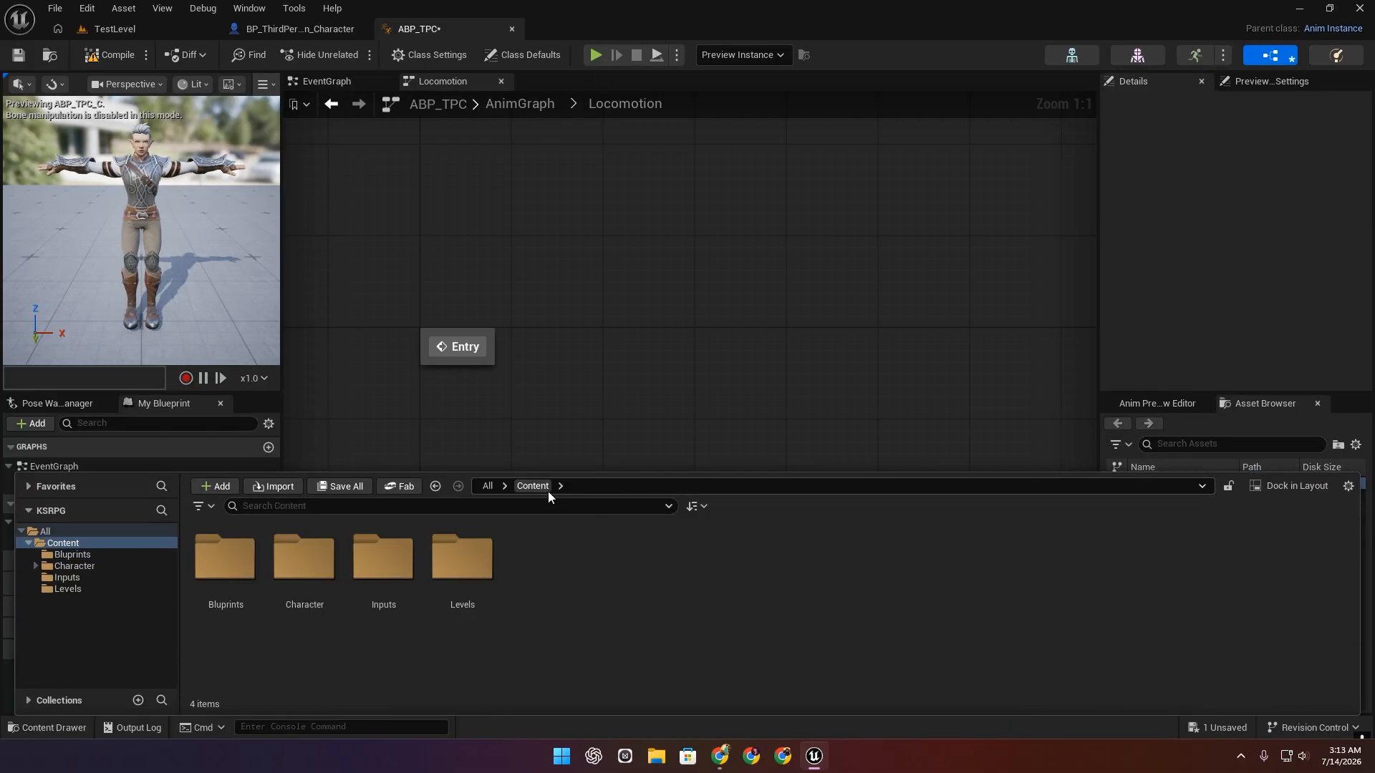
{"action": "double_click", "coordinate": [301, 559]}
{"action": "double_click", "coordinate": [224, 558]}
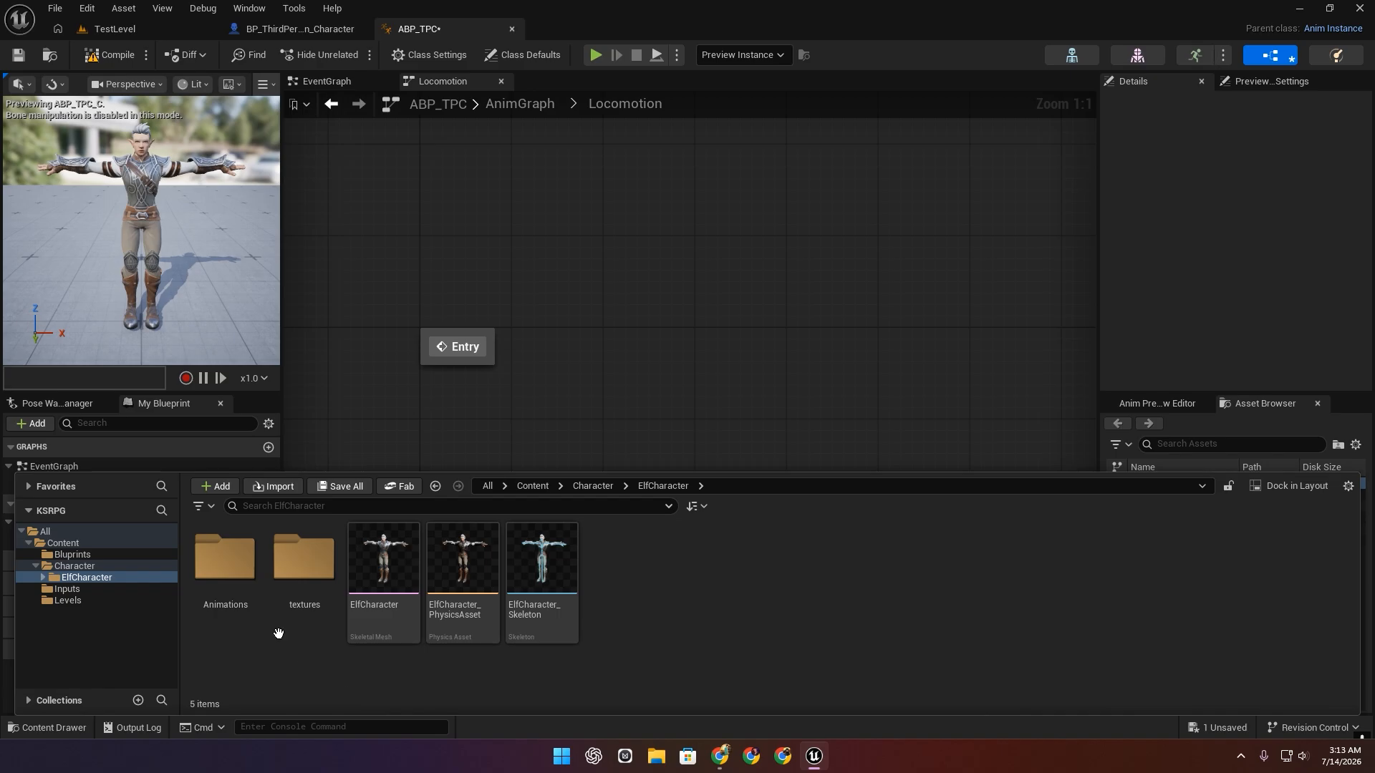
{"action": "double_click", "coordinate": [228, 564]}
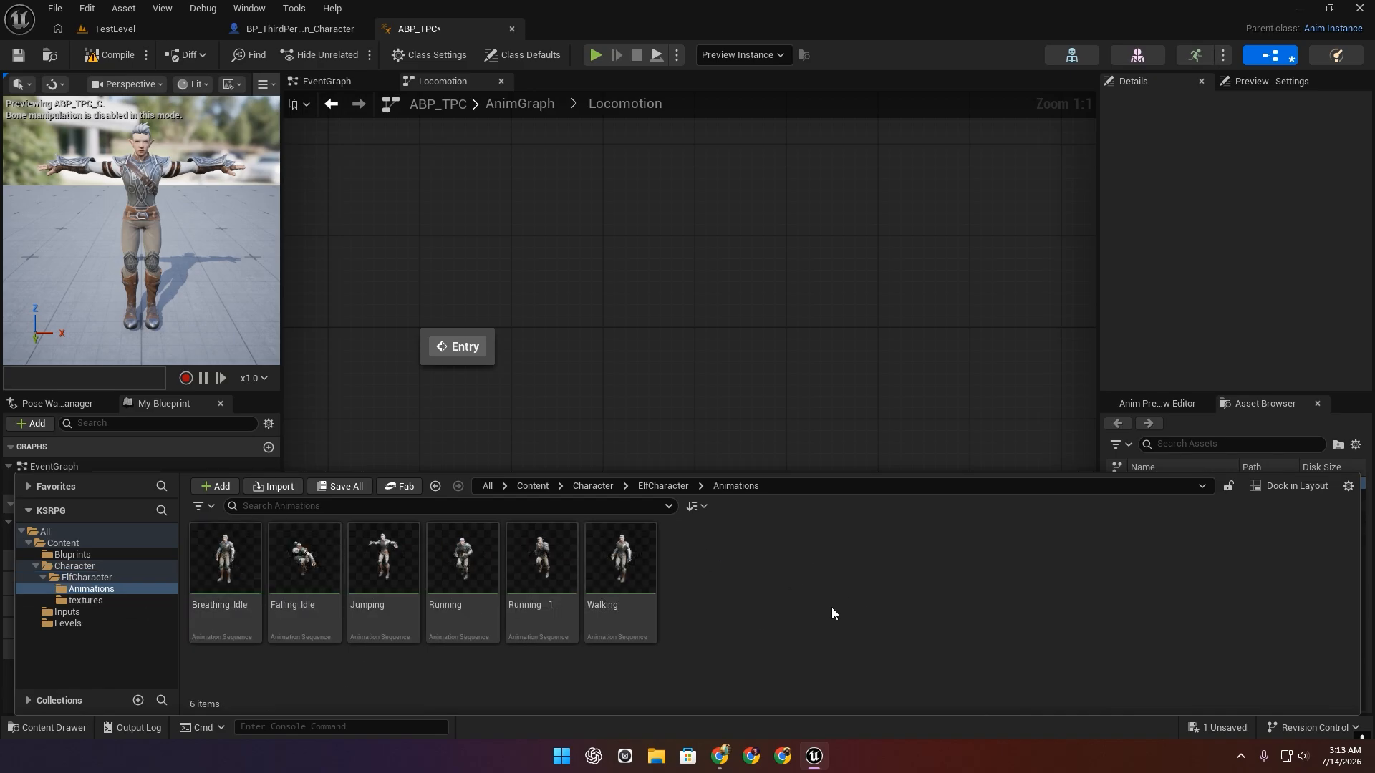
{"action": "right_click", "coordinate": [733, 556]}
{"action": "left_click", "coordinate": [776, 282]}
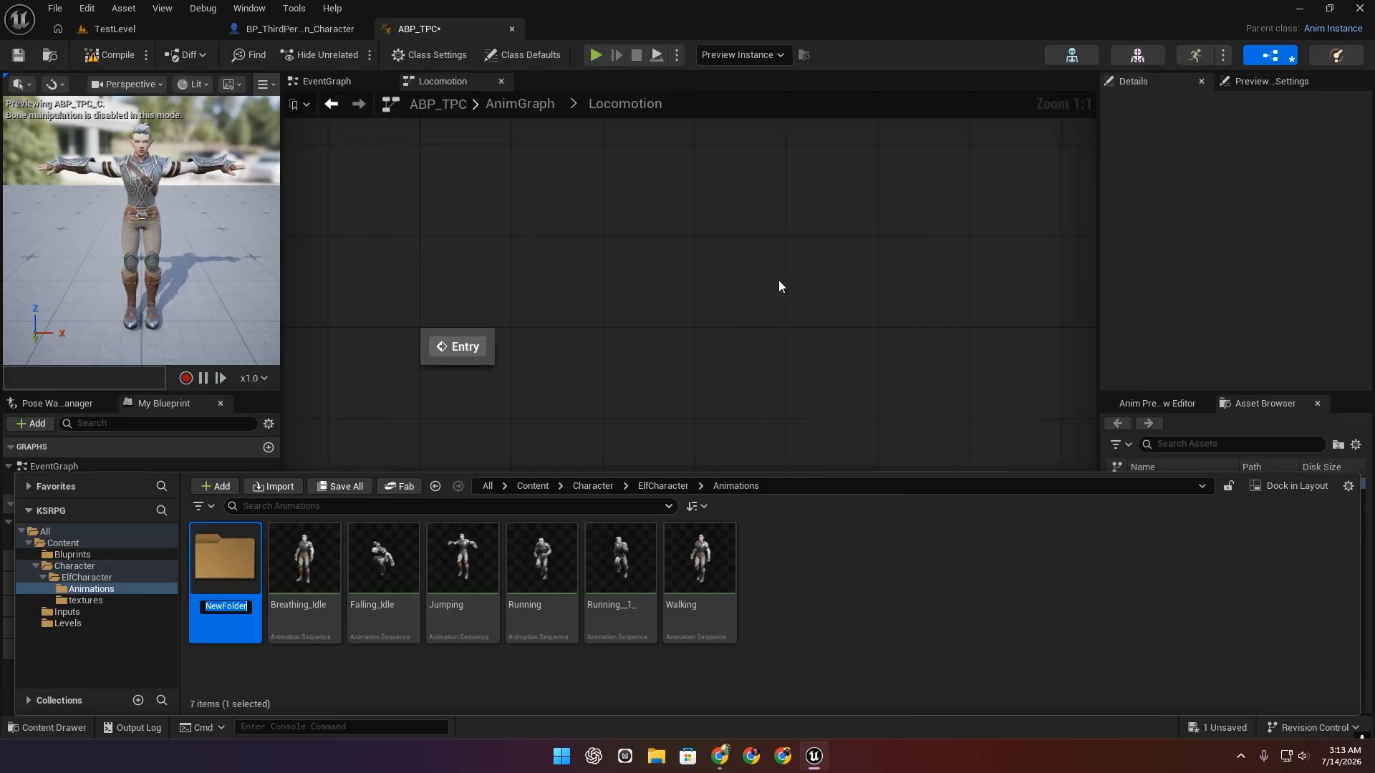
{"action": "type", "text": "Loc"}
{"action": "type", "text": "L"}
{"action": "type", "text": "ocomotion"}
{"action": "key", "text": "Return"}
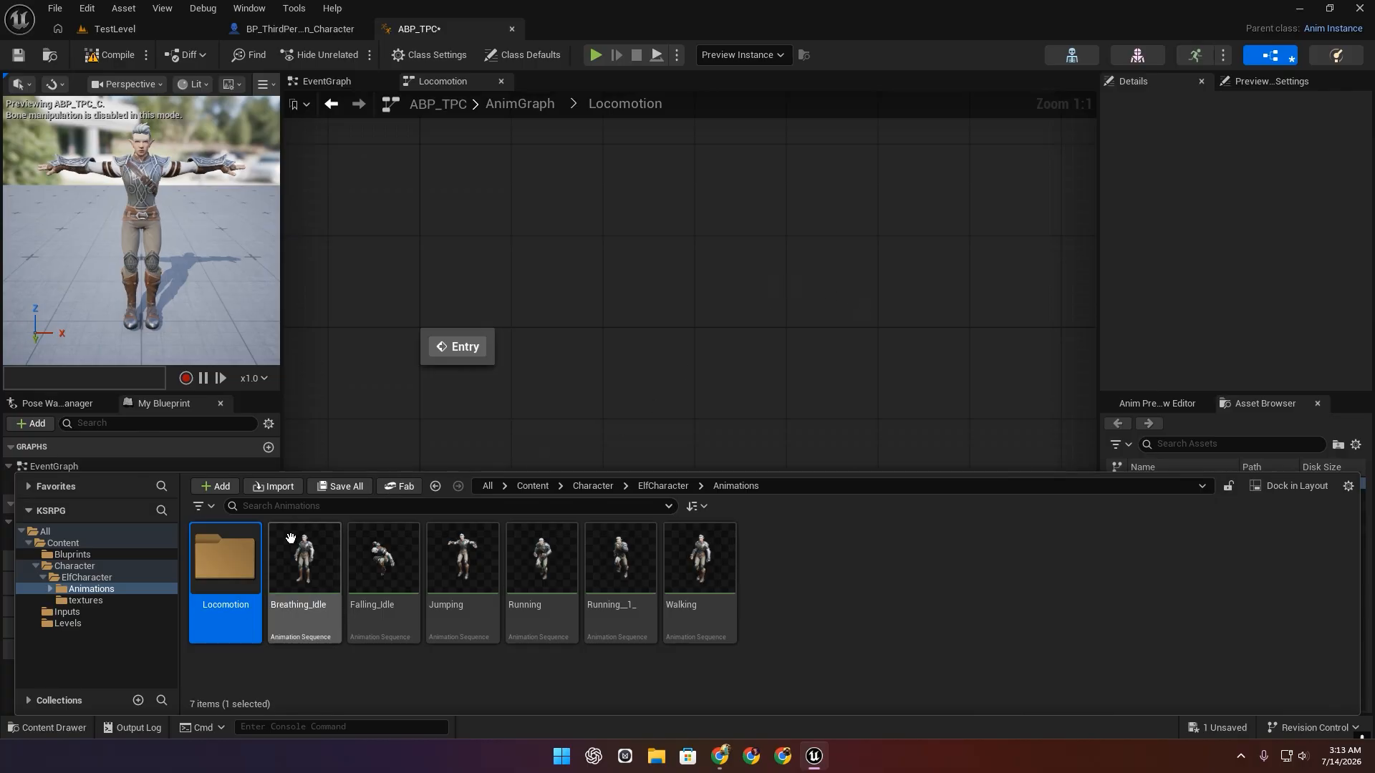
Move all animation sequences, from Breathing_Idle through Walking, into the Locomotion folder.
{"action": "left_click", "coordinate": [304, 565]}
{"action": "left_click", "coordinate": [699, 573], "text": "shift"}
{"action": "left_click_drag", "start_coordinate": [608, 630], "coordinate": [251, 598]}
{"action": "left_click", "coordinate": [286, 604]}
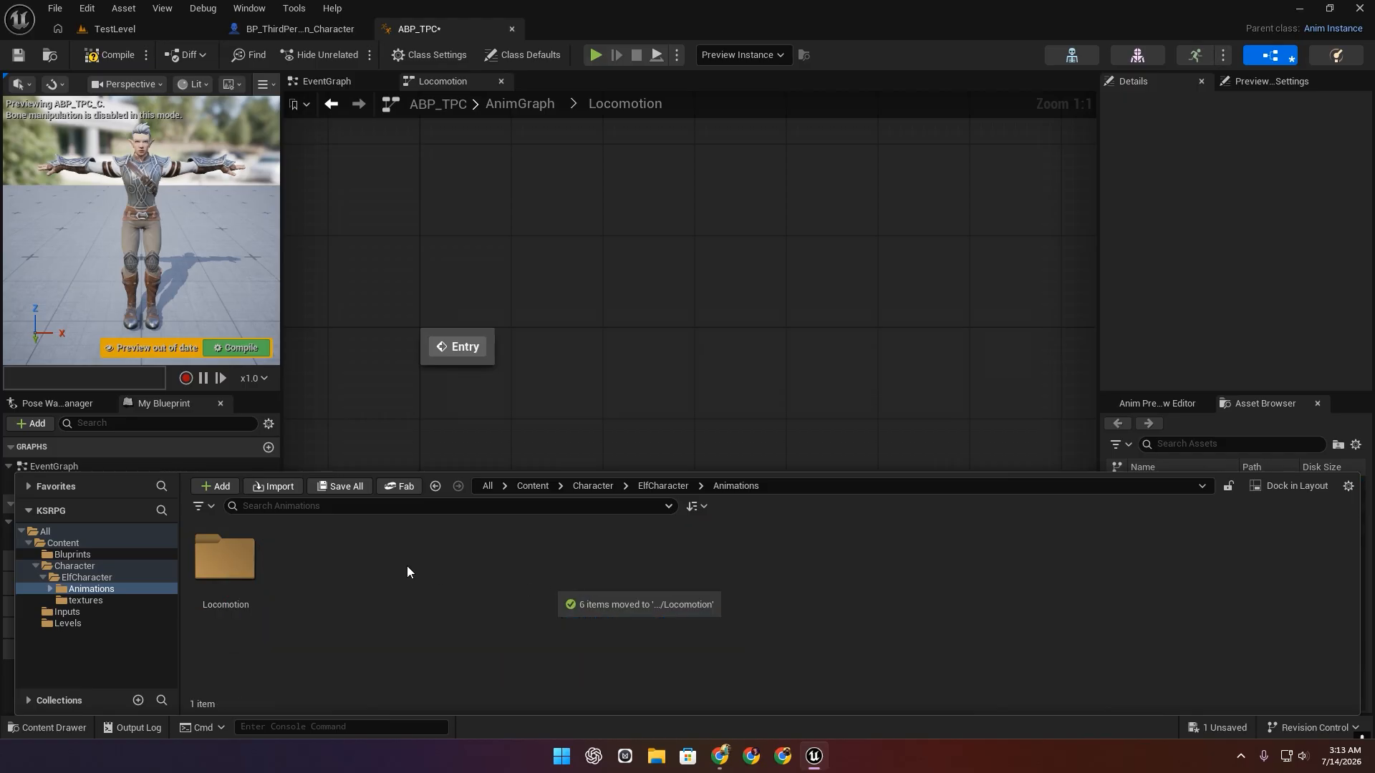
Create a legacy Blend Space 1D in the Animations folder using ElfCharacter_Skeleton, and name it BS_1D_Locomotion.
{"action": "right_click", "coordinate": [327, 554]}
{"action": "mouse_move", "coordinate": [327, 555]}
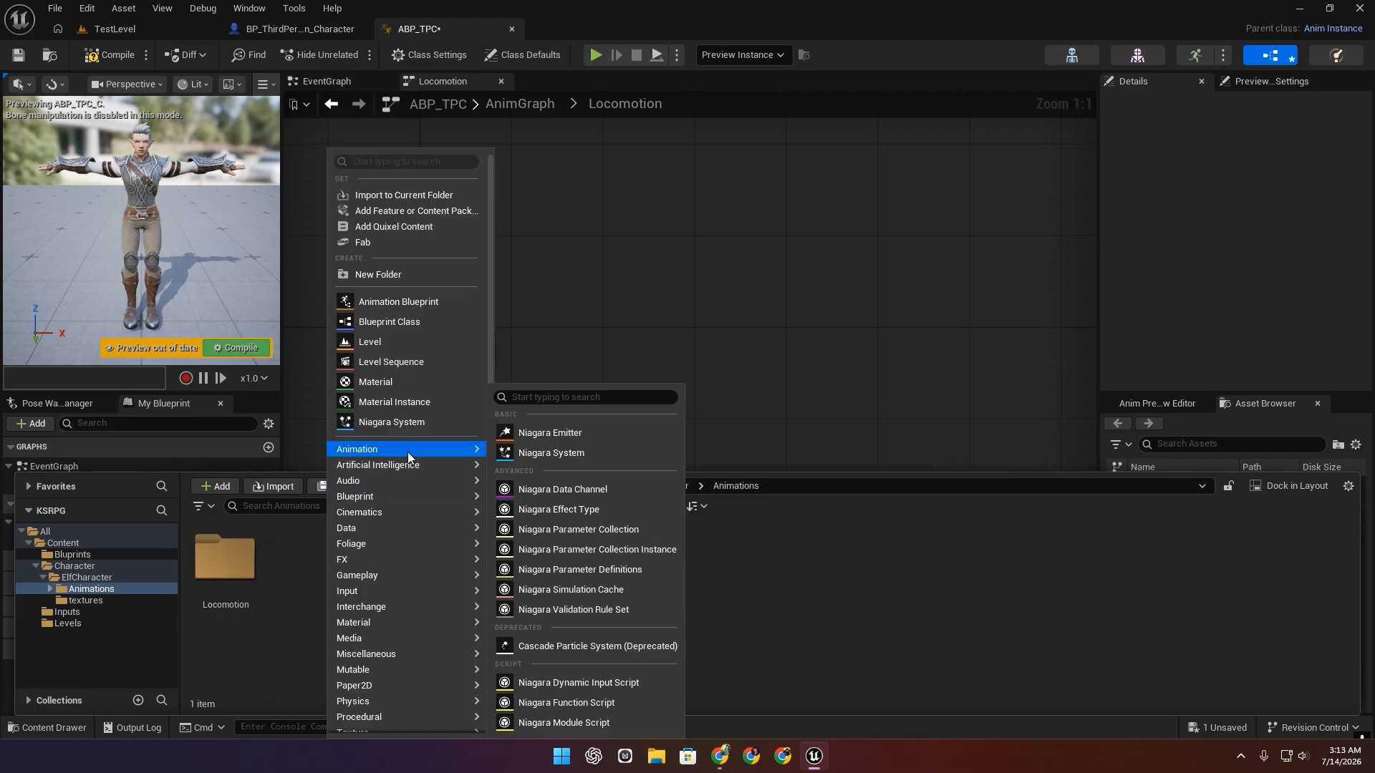
{"action": "mouse_move", "coordinate": [408, 453]}
{"action": "mouse_move", "coordinate": [570, 705]}
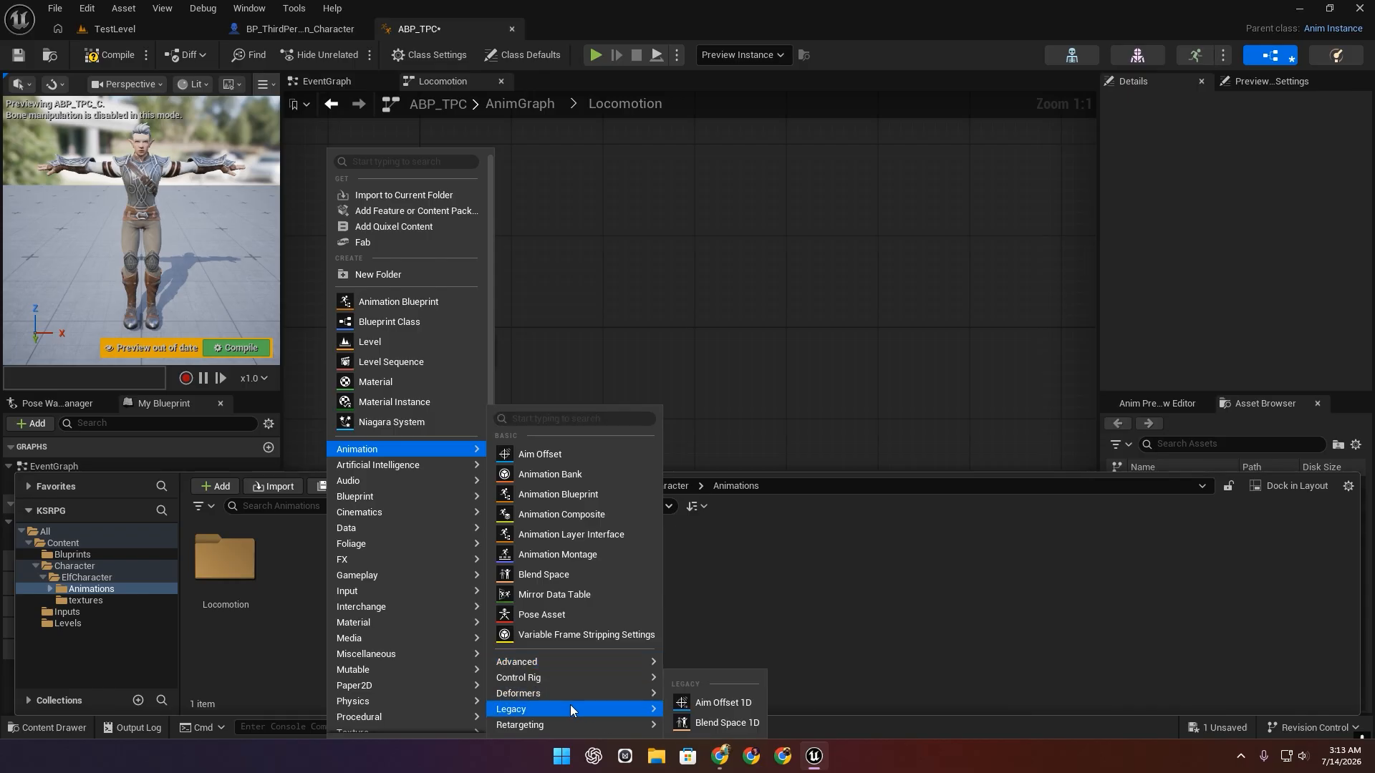
{"action": "left_click", "coordinate": [731, 728]}
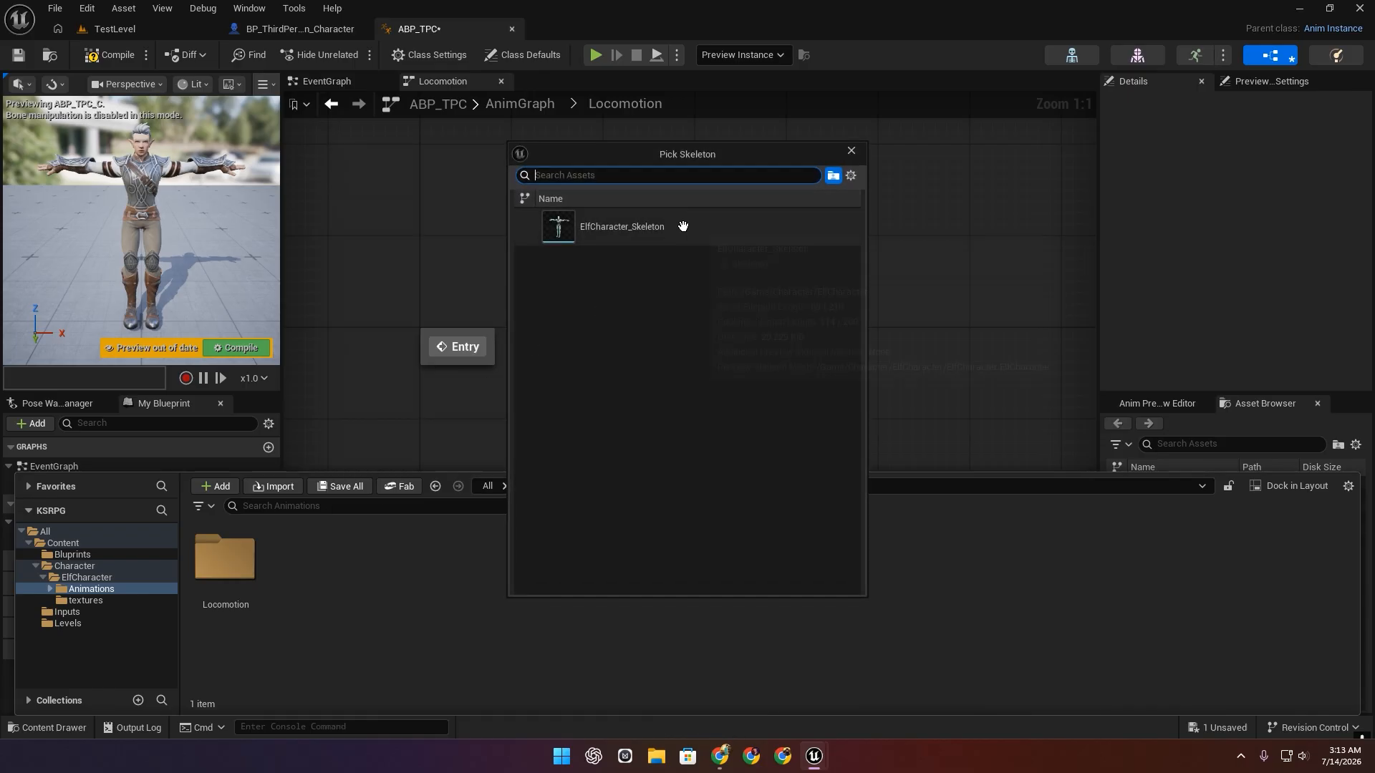
{"action": "left_click", "coordinate": [616, 227]}
{"action": "key", "text": "BackSpace"}
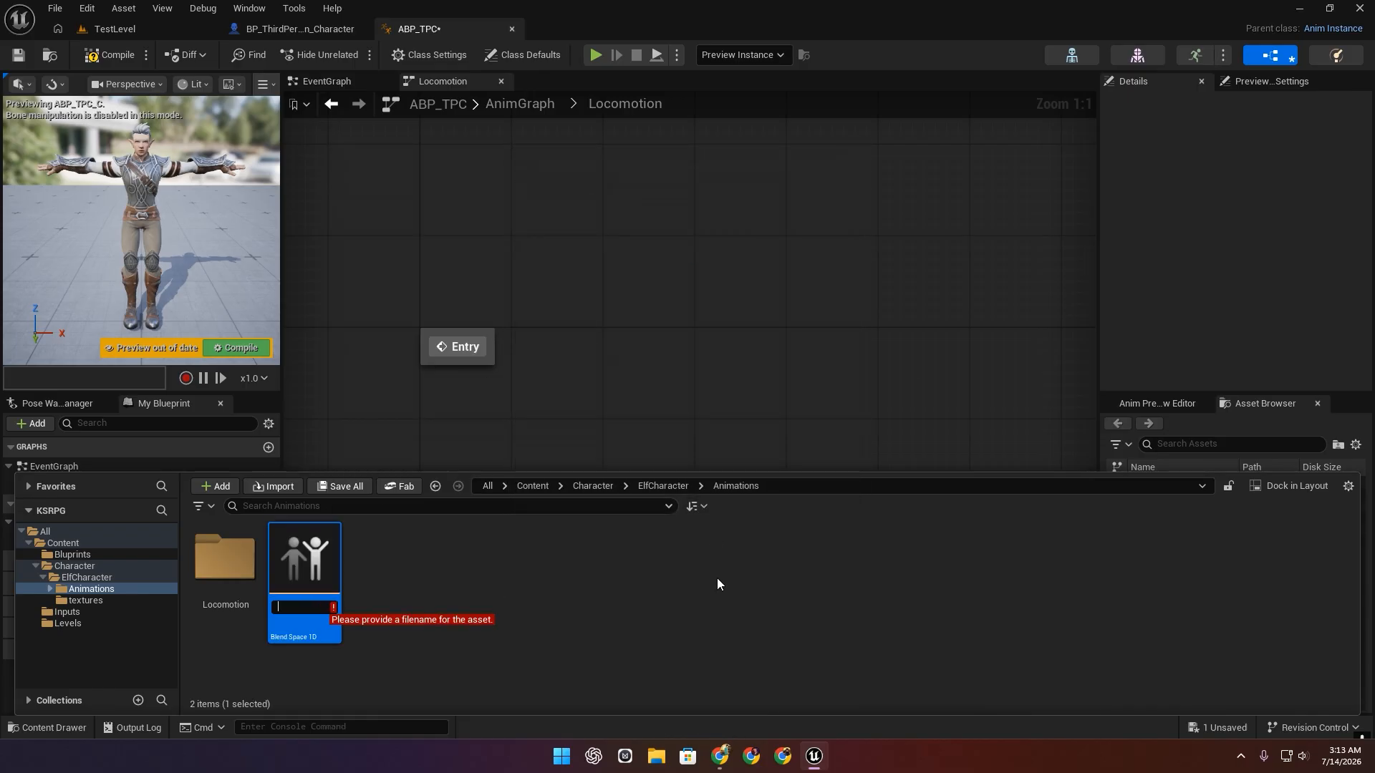
{"action": "type", "text": "1d"}
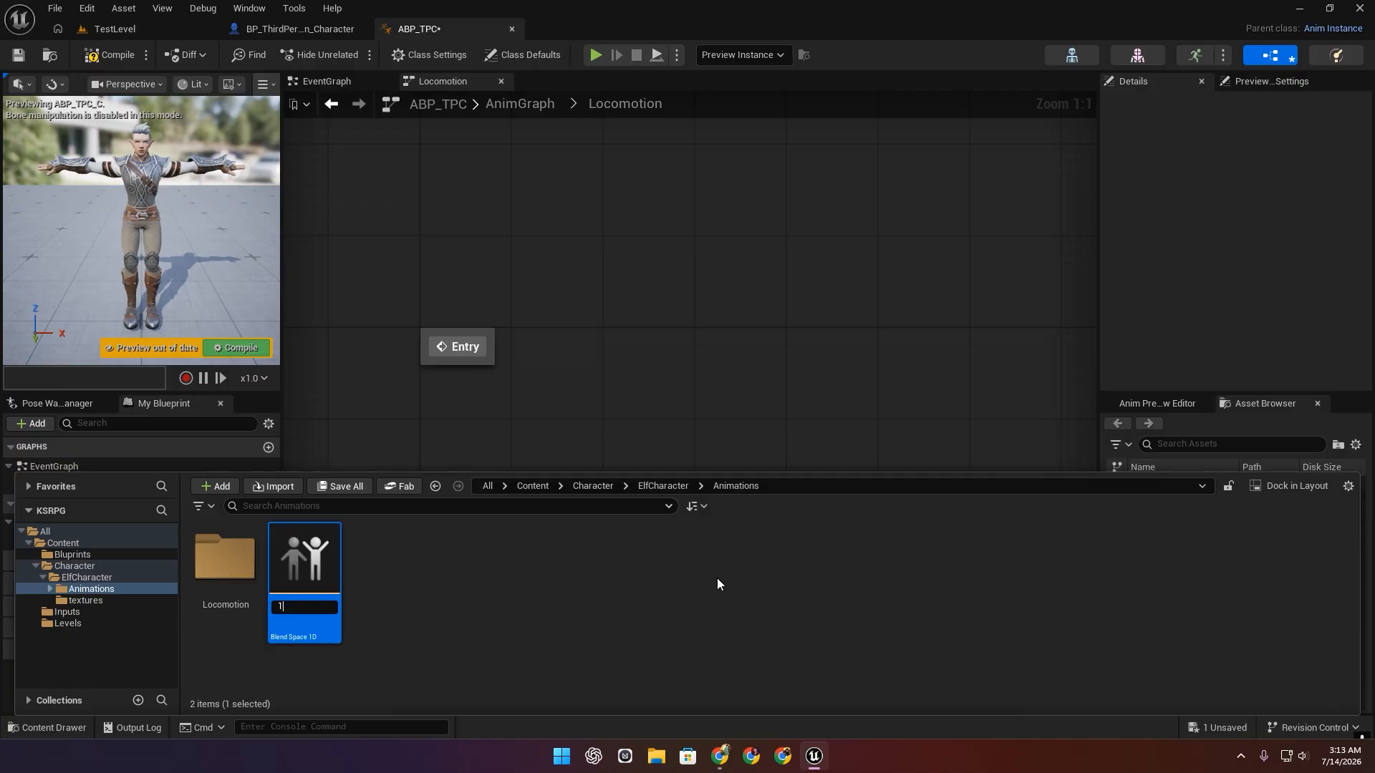
{"action": "key", "text": "BackSpace"}
{"action": "type", "text": "B"}
{"action": "type", "text": "n"}
{"action": "key", "text": "Return"}
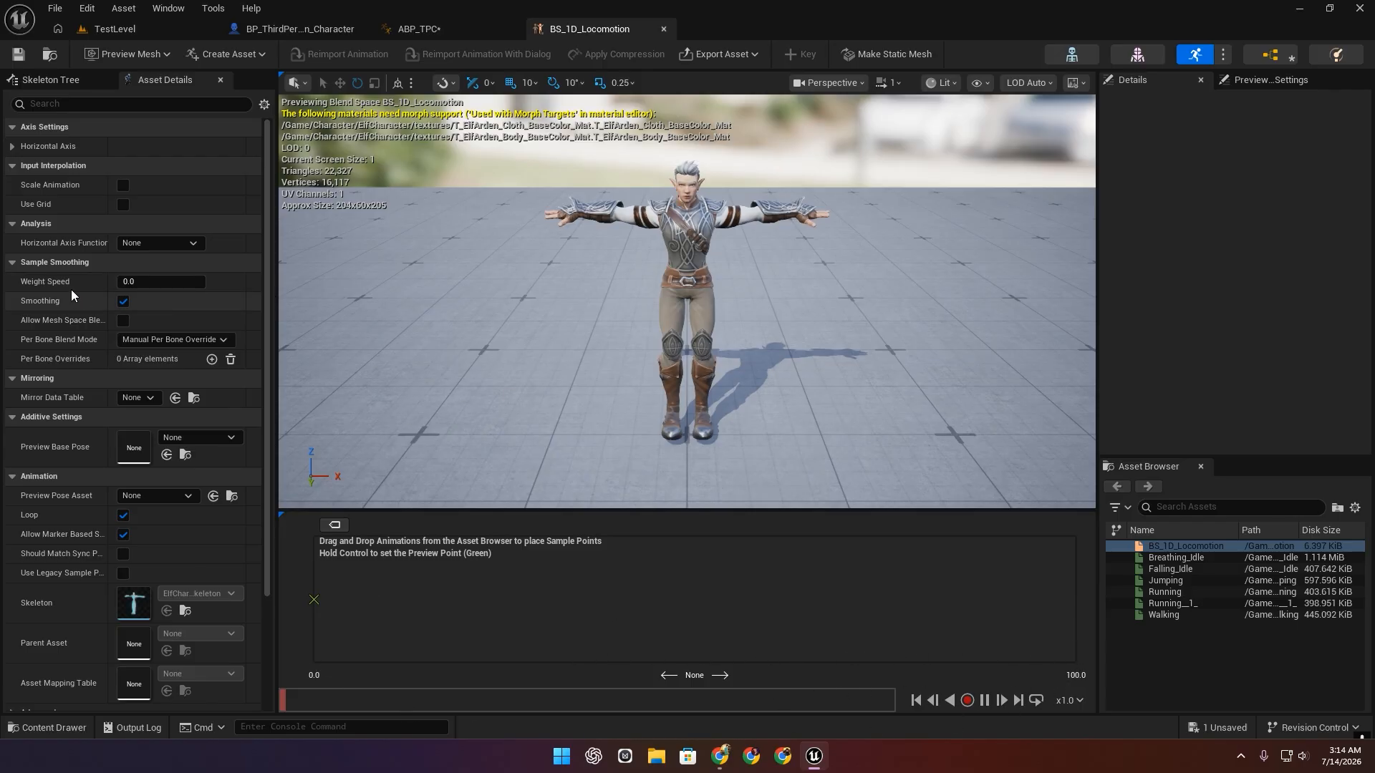
Set the blend space's horizontal Maximum Axis Value to 600 and save the asset.
{"action": "left_click", "coordinate": [12, 146]}
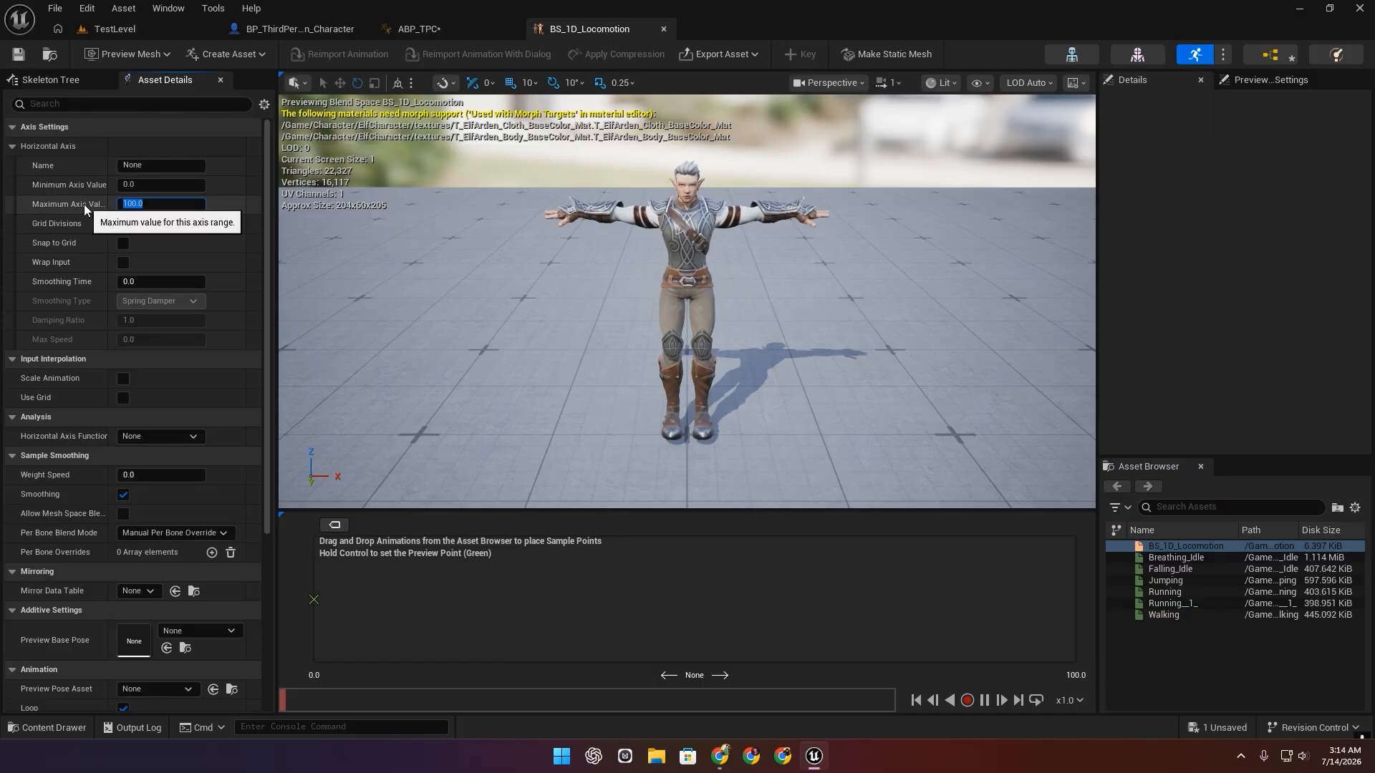
{"action": "type", "text": "600"}
{"action": "key", "text": "Return"}
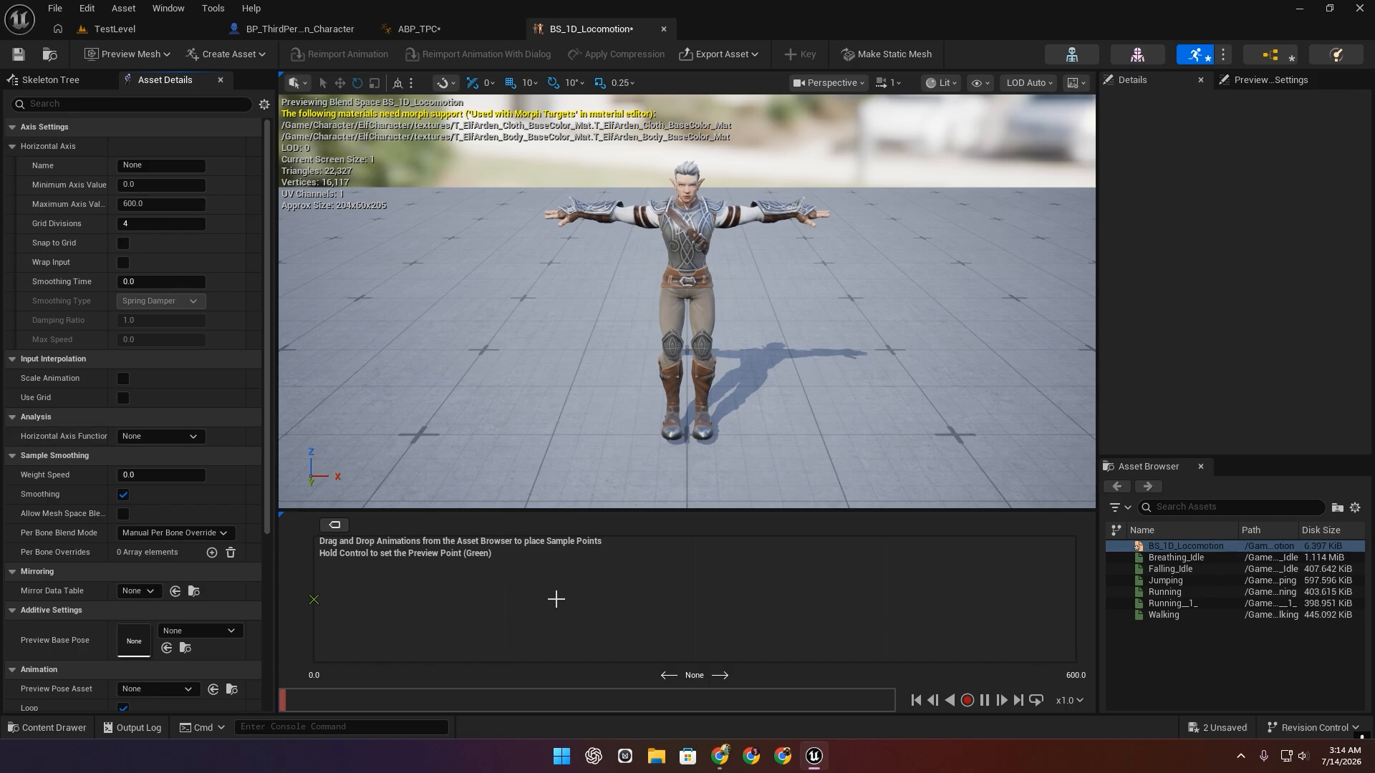
{"action": "key", "text": "ctrl+s"}
Place the Breathing_Idle animation as a sample at 0 on the blend space's horizontal axis.
{"action": "left_click", "coordinate": [1195, 557]}
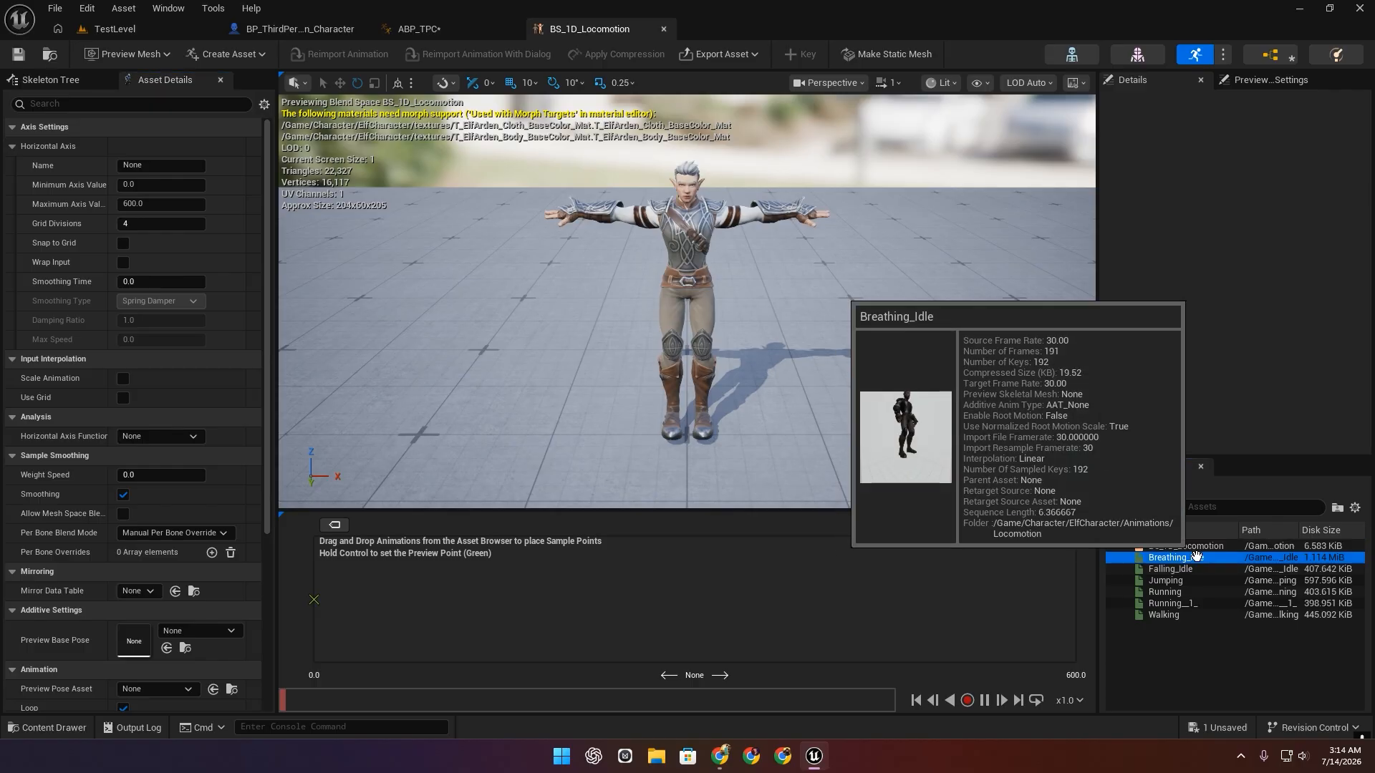
{"action": "left_click_drag", "start_coordinate": [1196, 557], "coordinate": [564, 600]}
{"action": "left_click", "coordinate": [565, 599]}
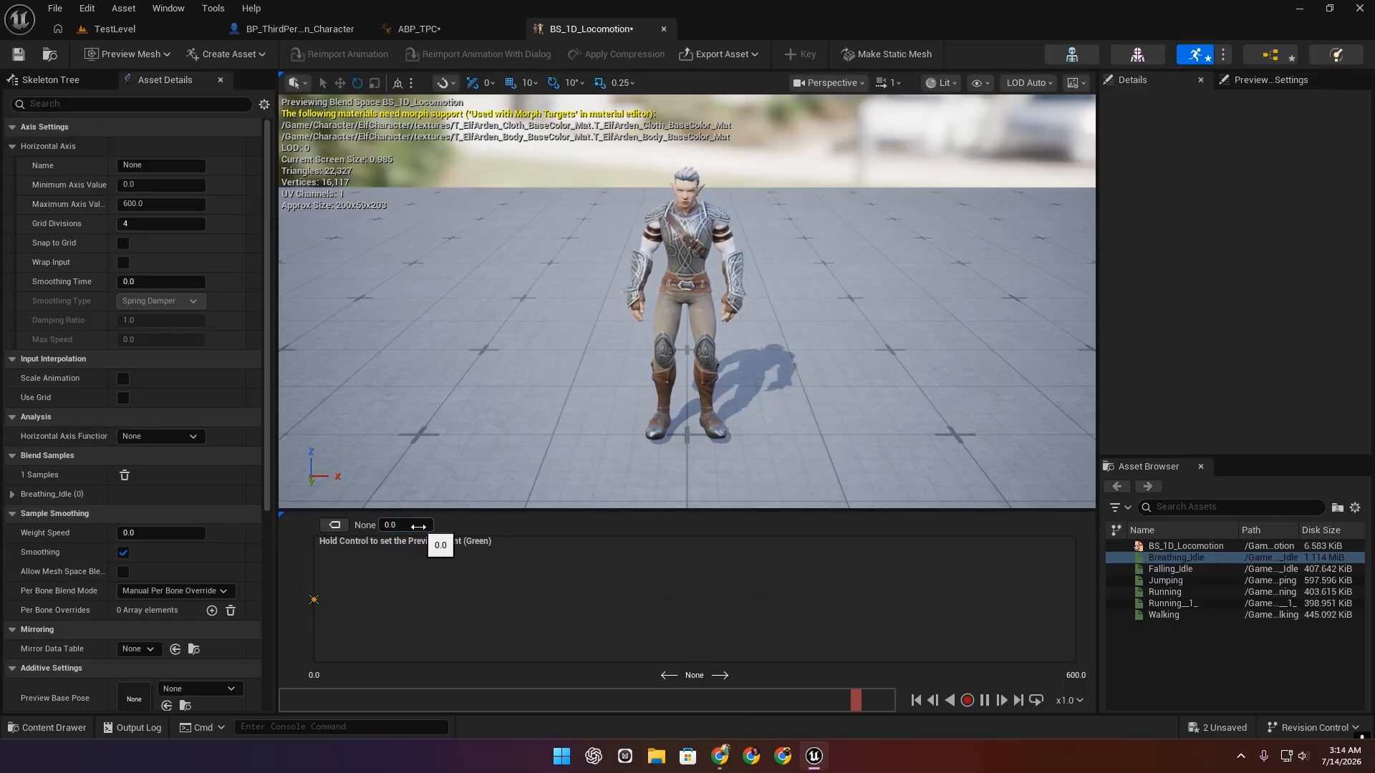
Add the Walking animation as a sample on the blend space's horizontal axis and set its position to 300.
{"action": "left_click_drag", "start_coordinate": [1164, 614], "coordinate": [644, 600]}
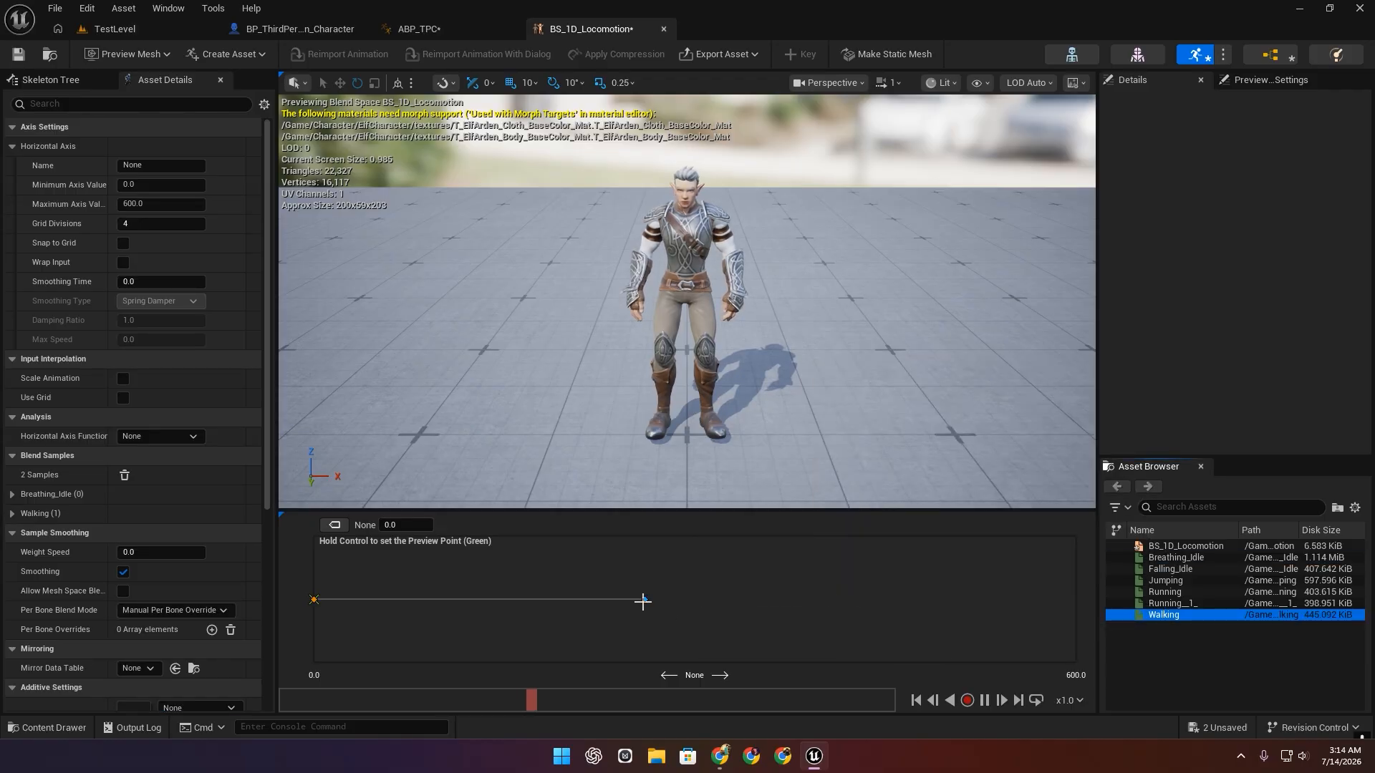
{"action": "left_click", "coordinate": [418, 525]}
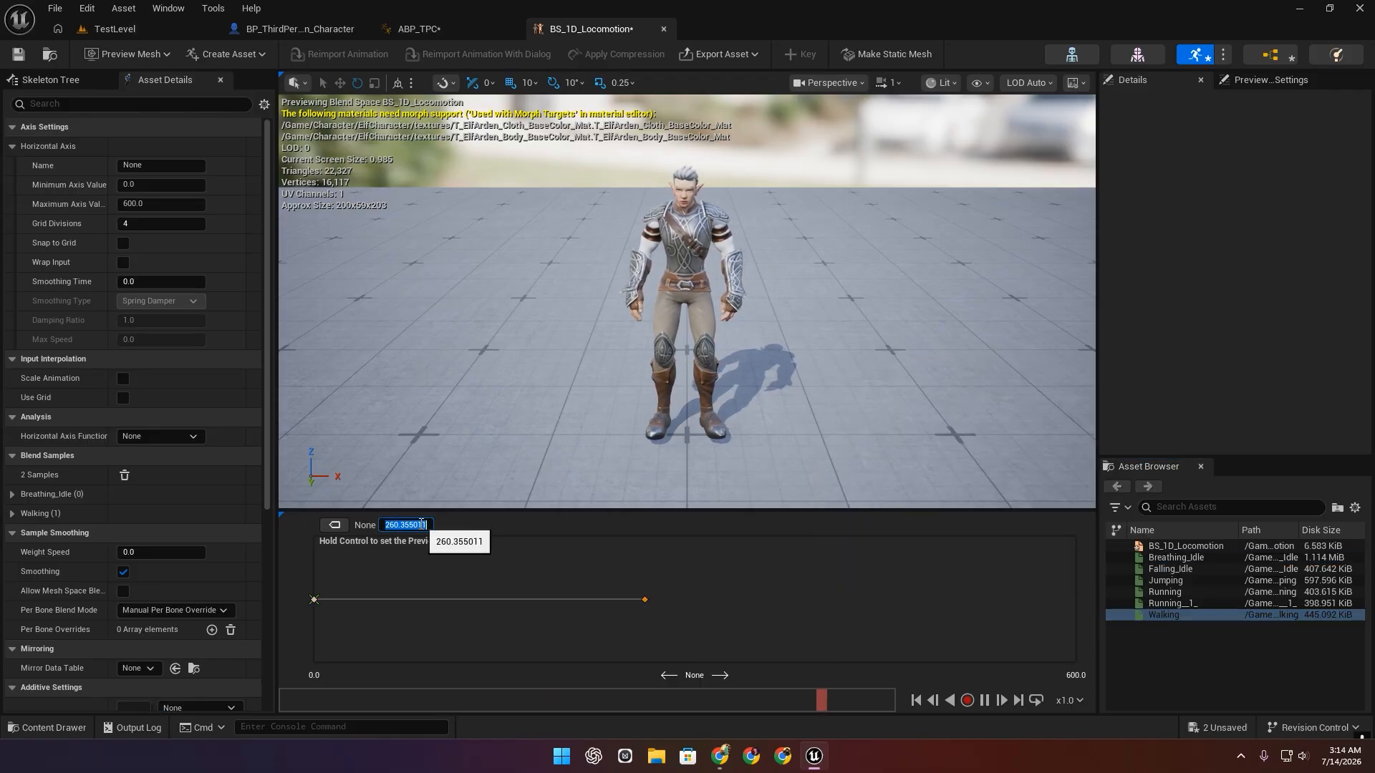
{"action": "type", "text": "300"}
{"action": "key", "text": "Return"}
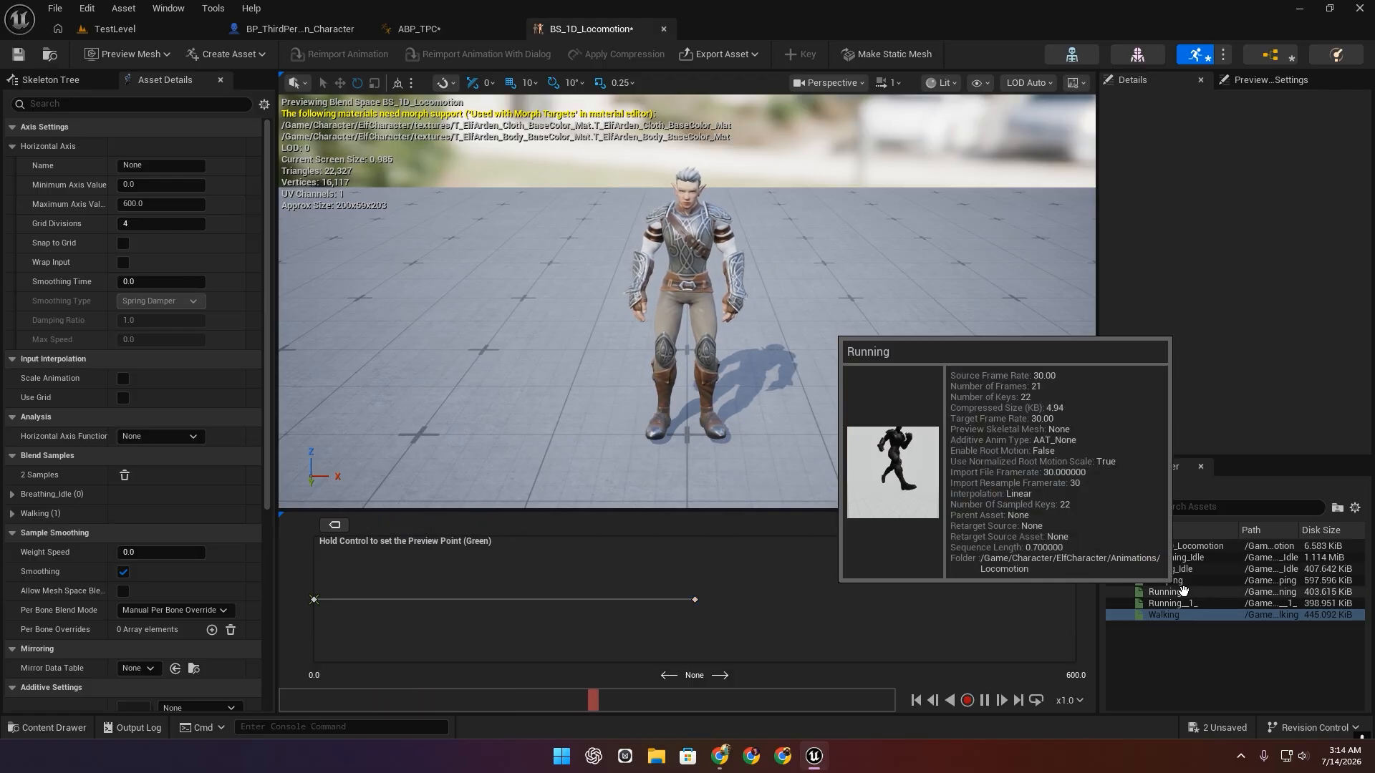
Add the Running animation as a sample at 600 on the horizontal axis and show the sample names in the graph.
{"action": "left_click_drag", "start_coordinate": [1164, 591], "coordinate": [899, 603]}
{"action": "left_click", "coordinate": [900, 604]}
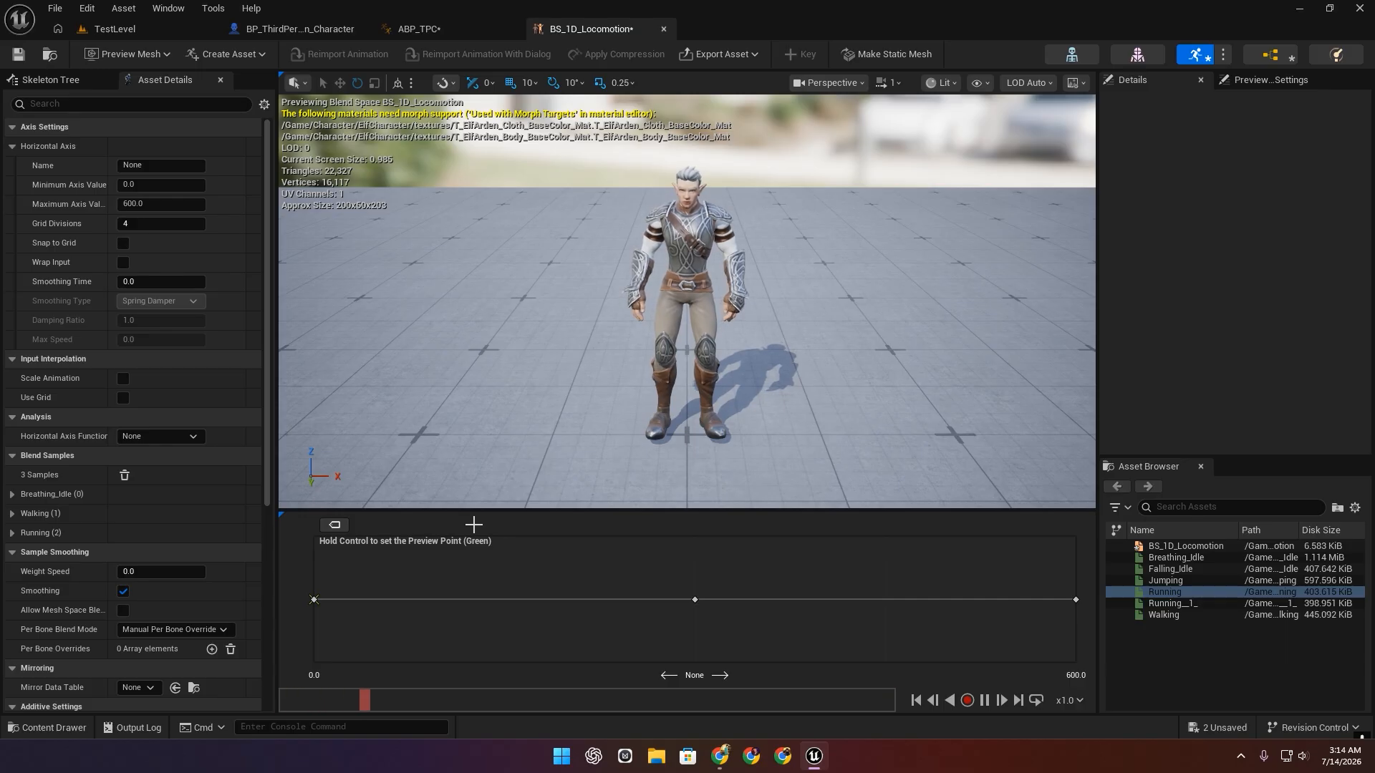
{"action": "left_click", "coordinate": [335, 526]}
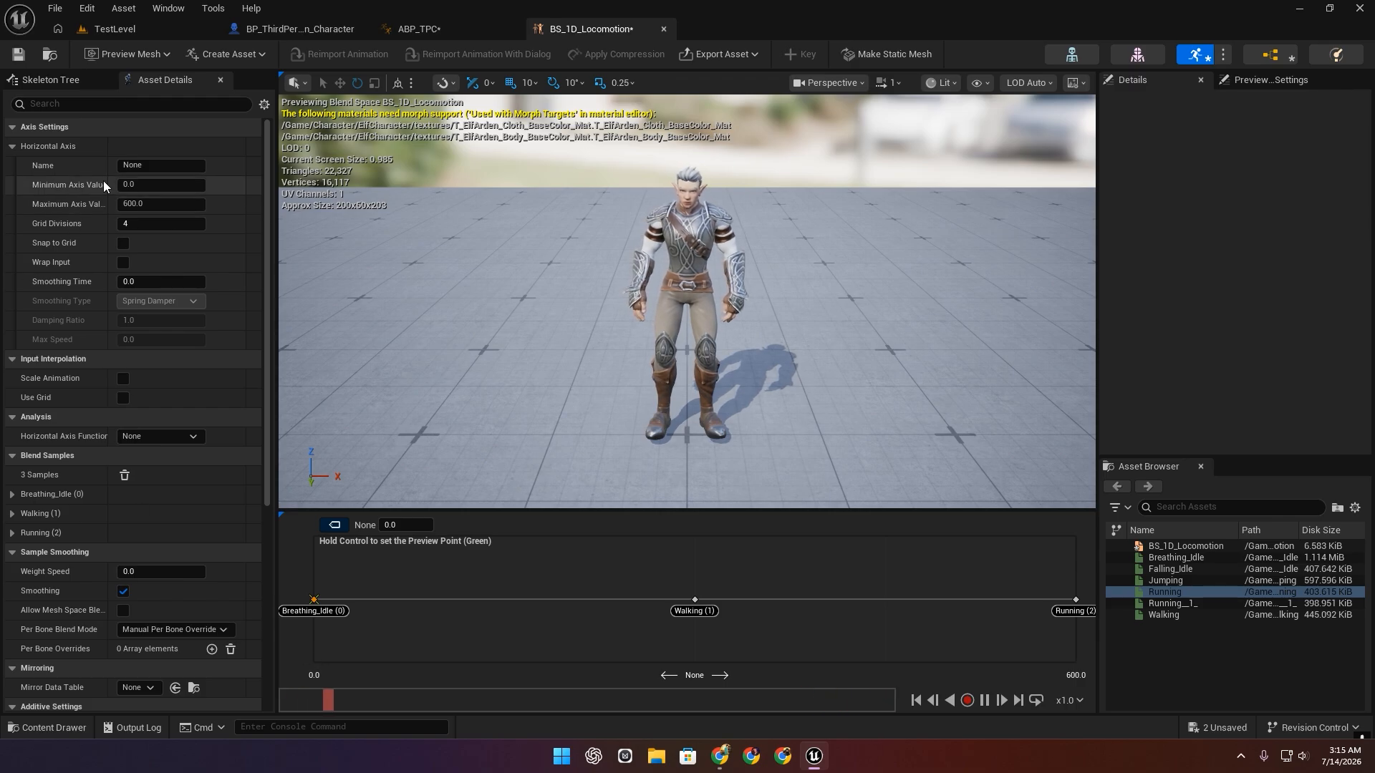
Name the blend space's horizontal axis Speed.
{"action": "left_click", "coordinate": [143, 167]}
{"action": "type", "text": "Speed"}
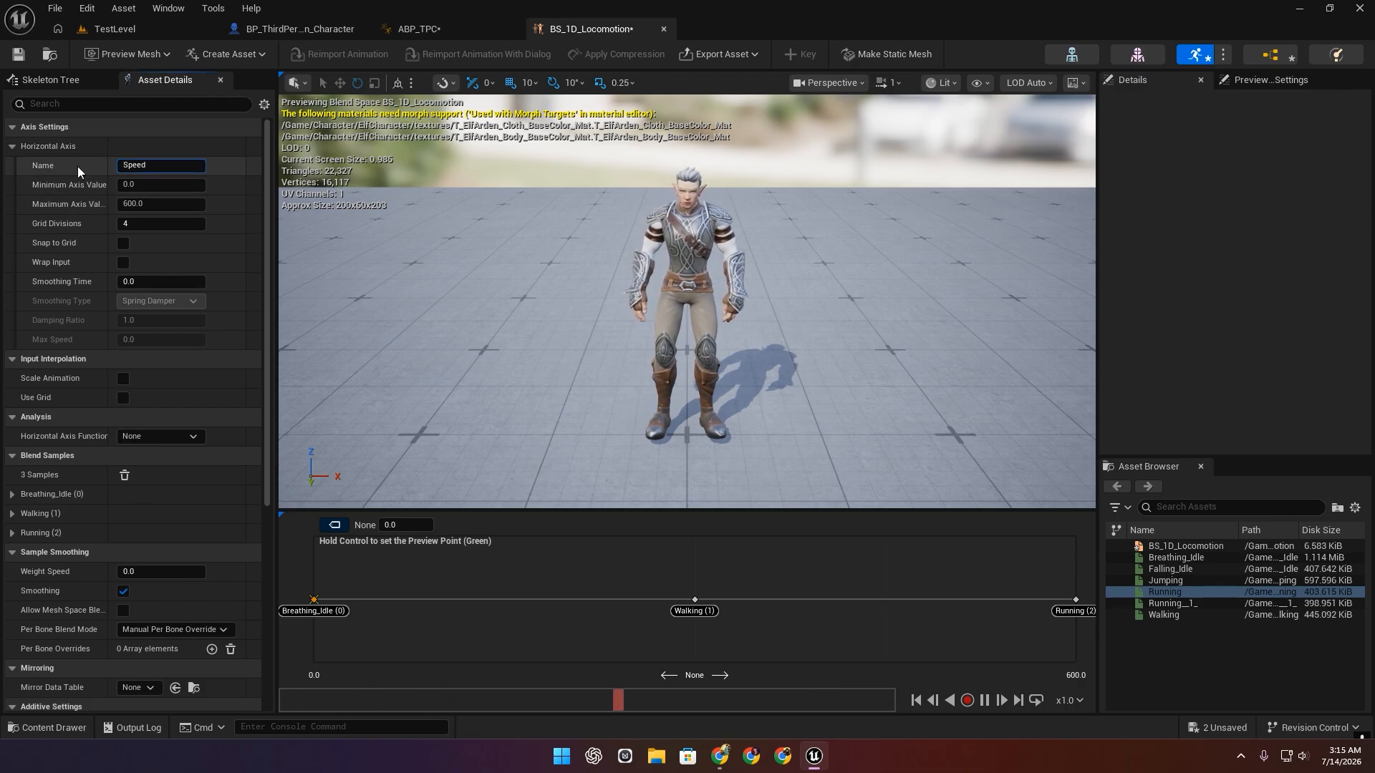
{"action": "key", "text": "Return"}
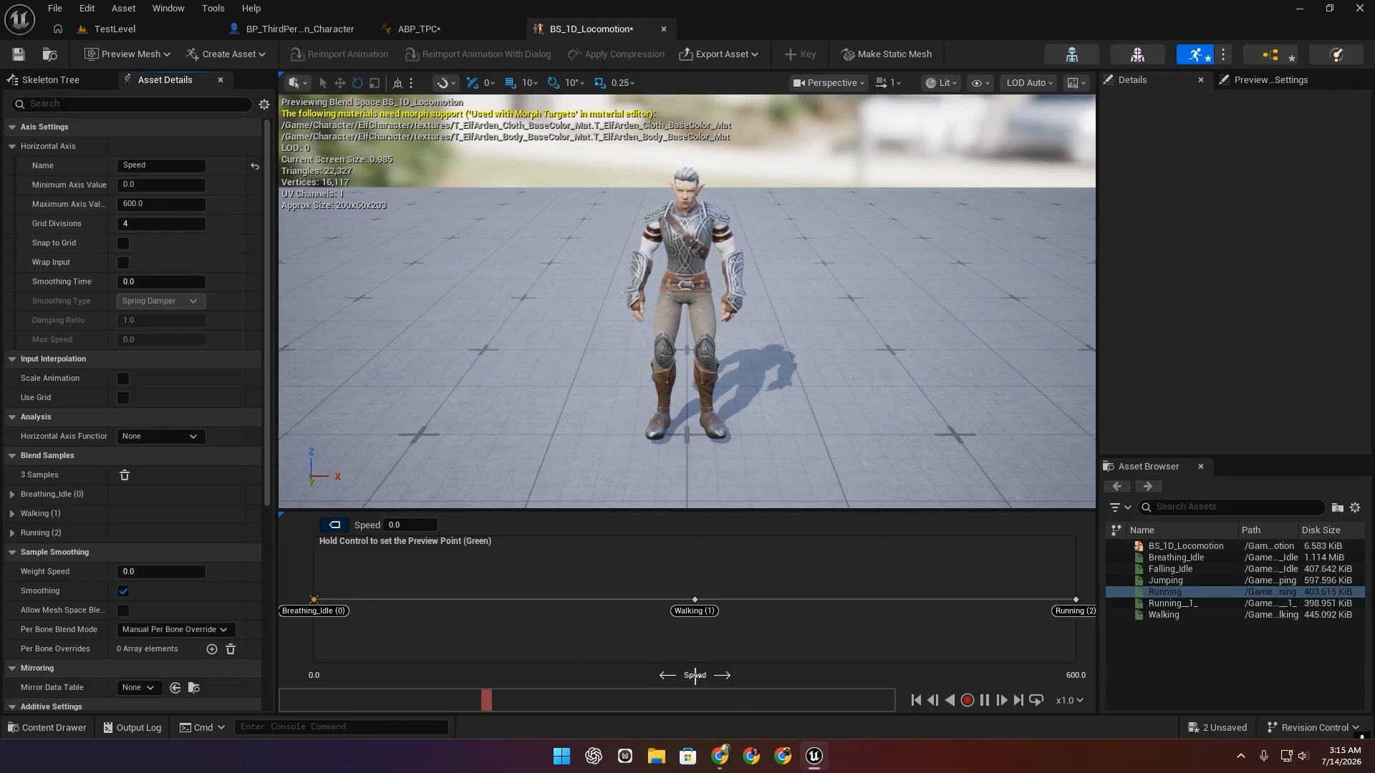
Check the Walking and Running sample positions, and preview the blended animation at different Speed values along the axis.
{"action": "left_click", "coordinate": [694, 598]}
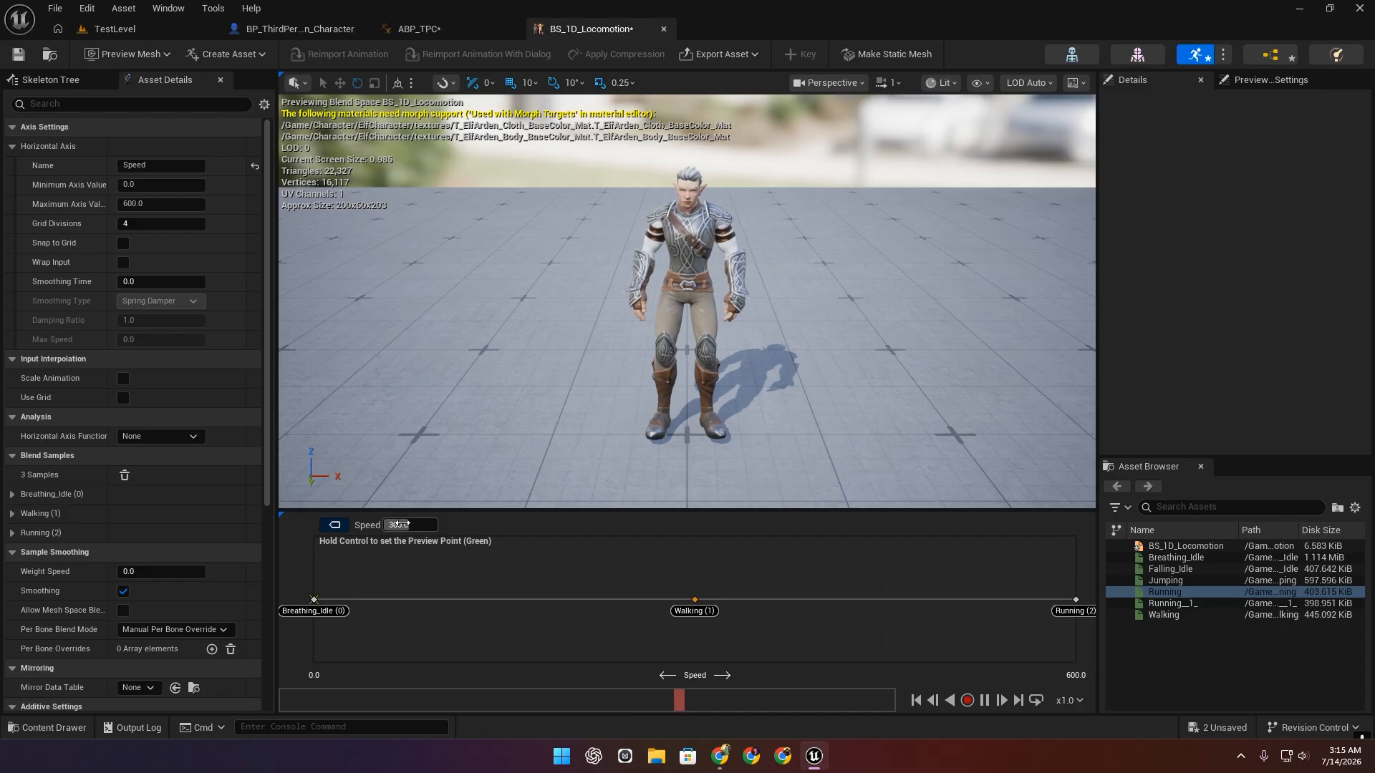
{"action": "left_click", "coordinate": [1074, 603]}
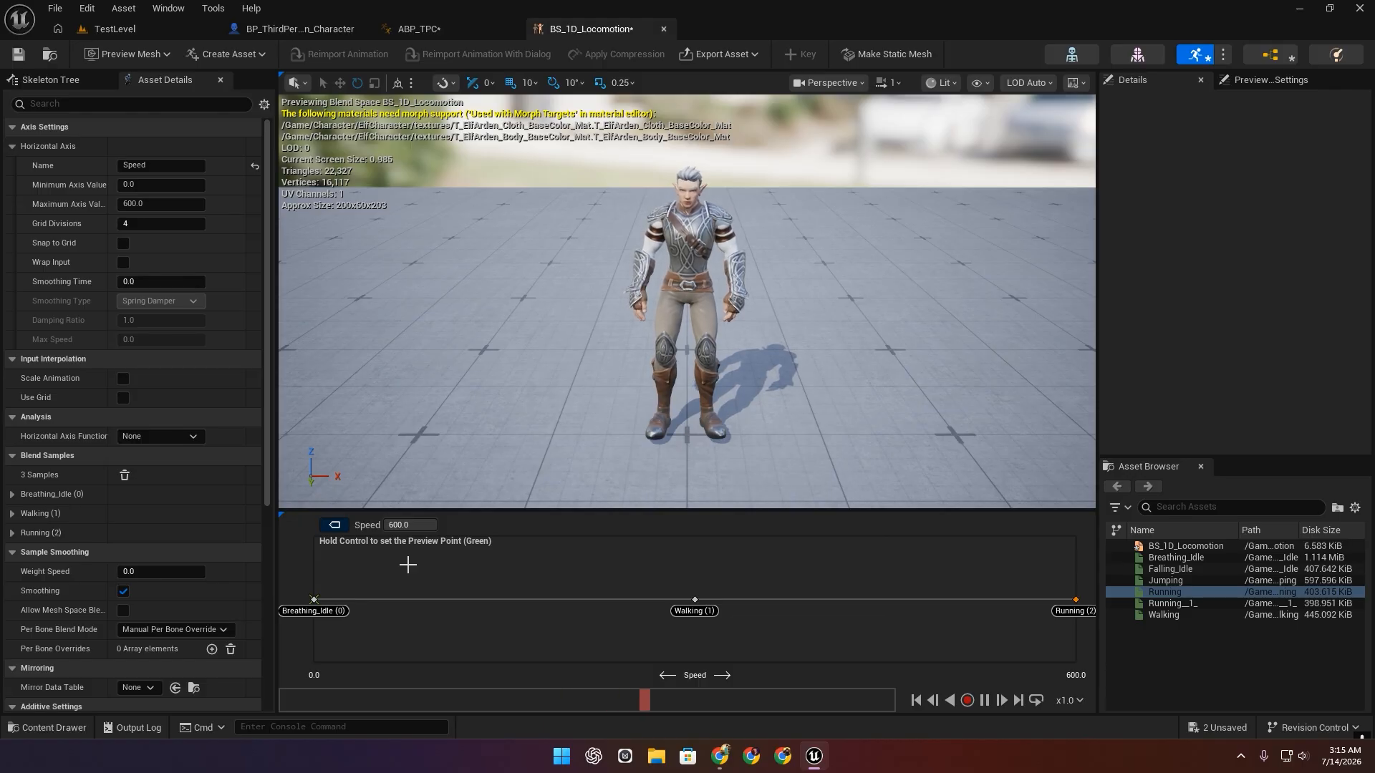
{"action": "key", "text": "ctrl"}
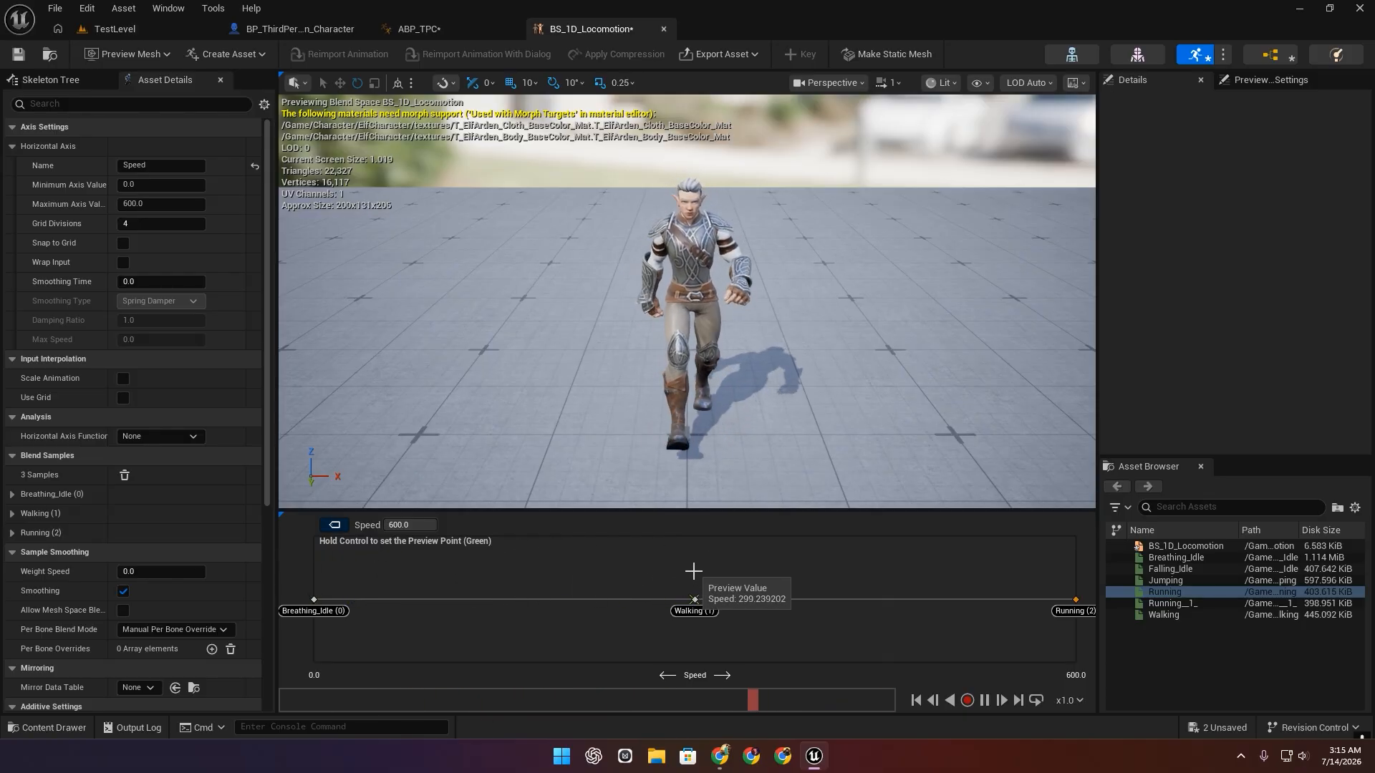
{"action": "mouse_move", "coordinate": [1182, 549]}
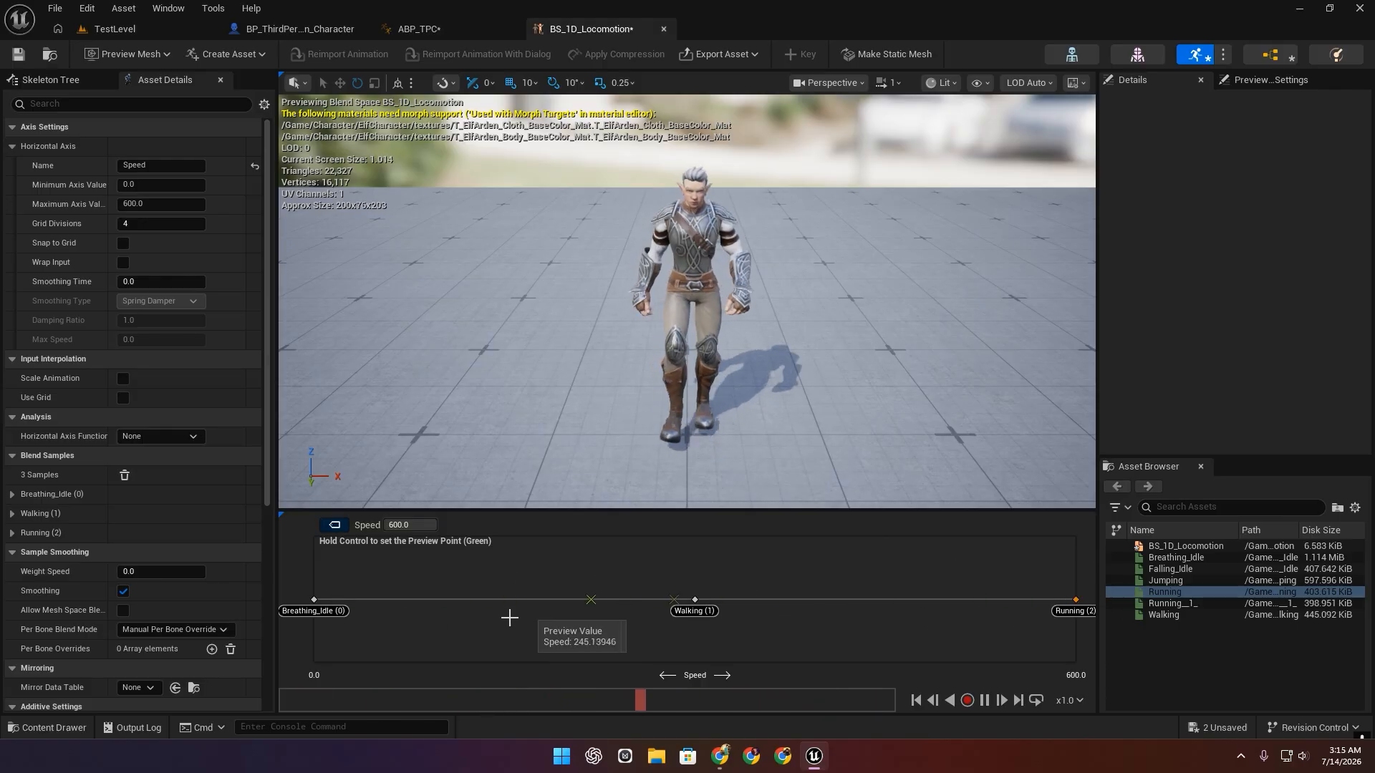
In ABP_TPC's Locomotion state machine, add BS_1D_Locomotion as a state, connect Entry to it and compile.
{"action": "left_click", "coordinate": [445, 27]}
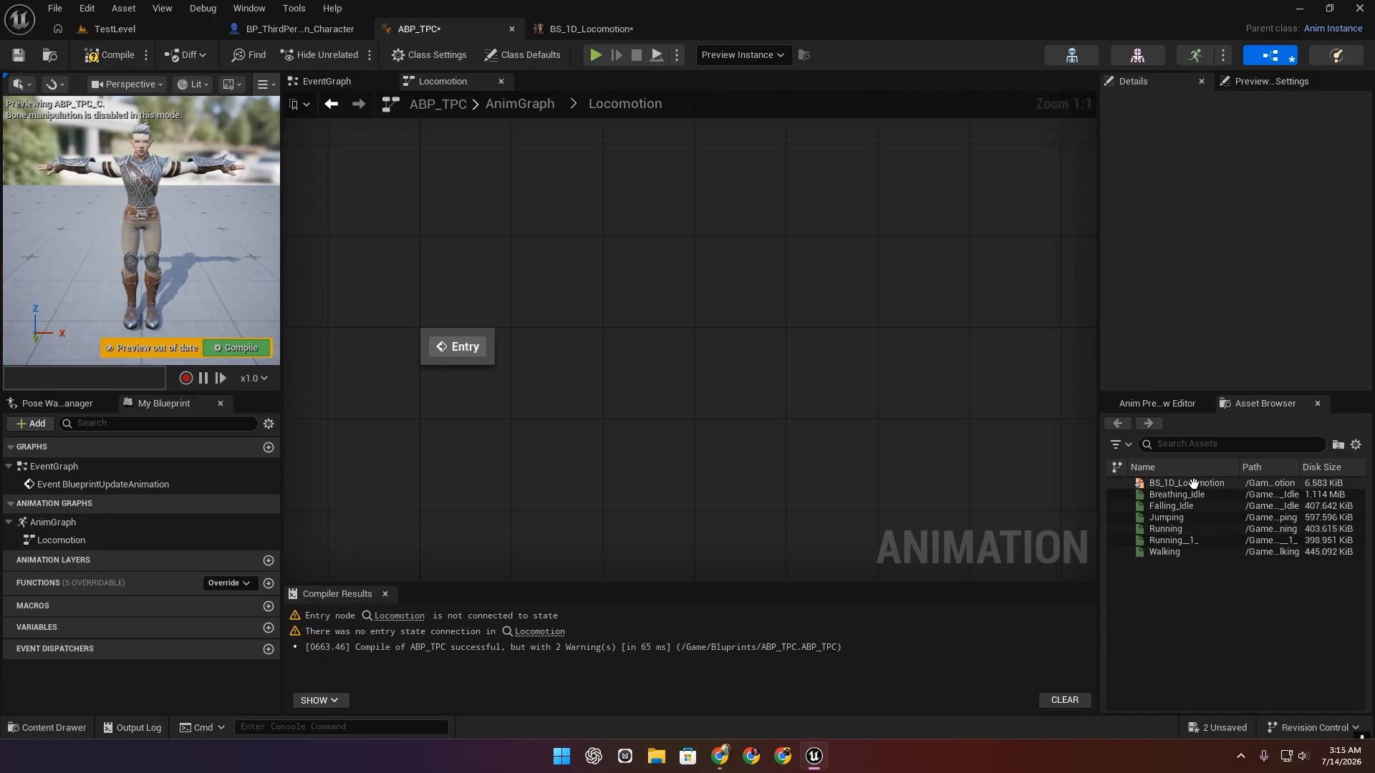
{"action": "left_click_drag", "start_coordinate": [1186, 483], "coordinate": [676, 346]}
{"action": "left_click", "coordinate": [522, 332]}
{"action": "left_click", "coordinate": [236, 348]}
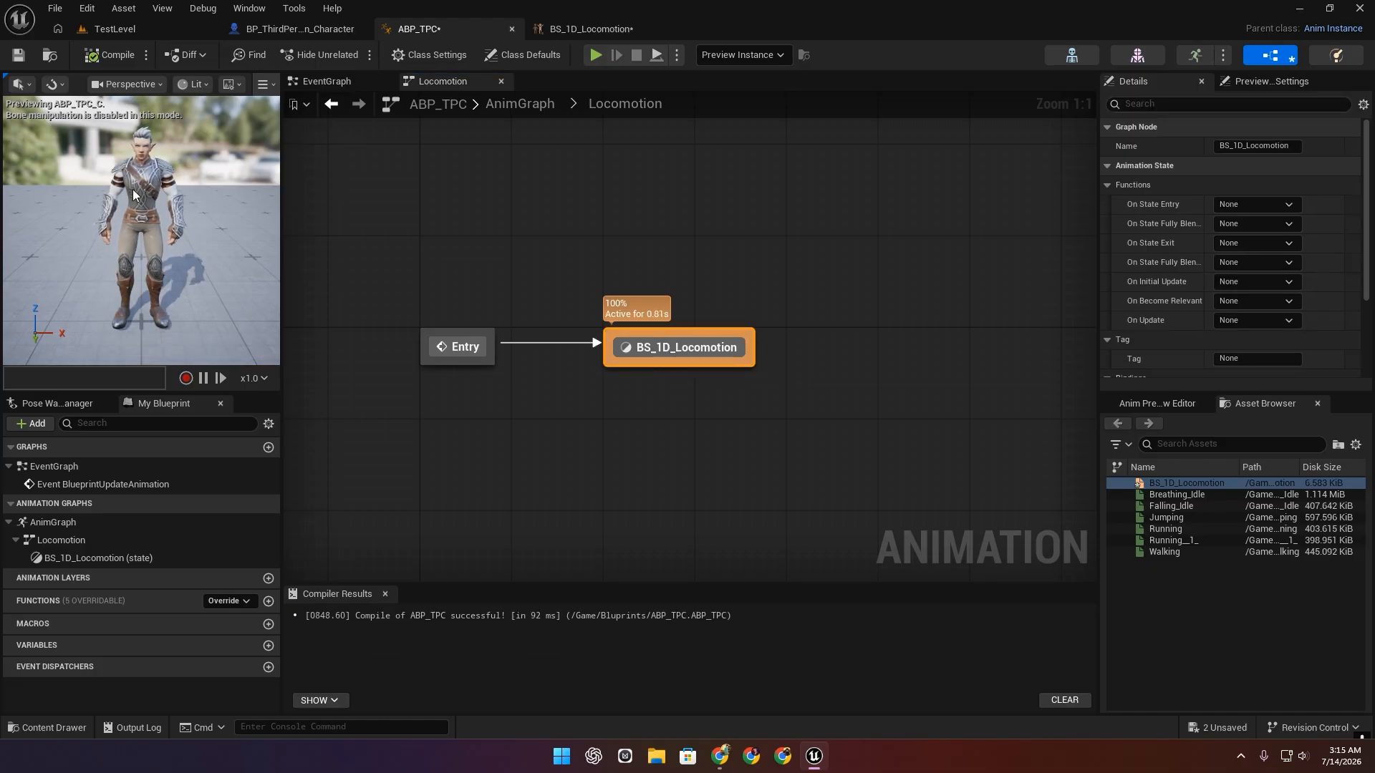
Open the BS_1D_Locomotion state, set the blend space player's Speed to 300 and compile to preview the animation.
{"action": "double_click", "coordinate": [655, 345]}
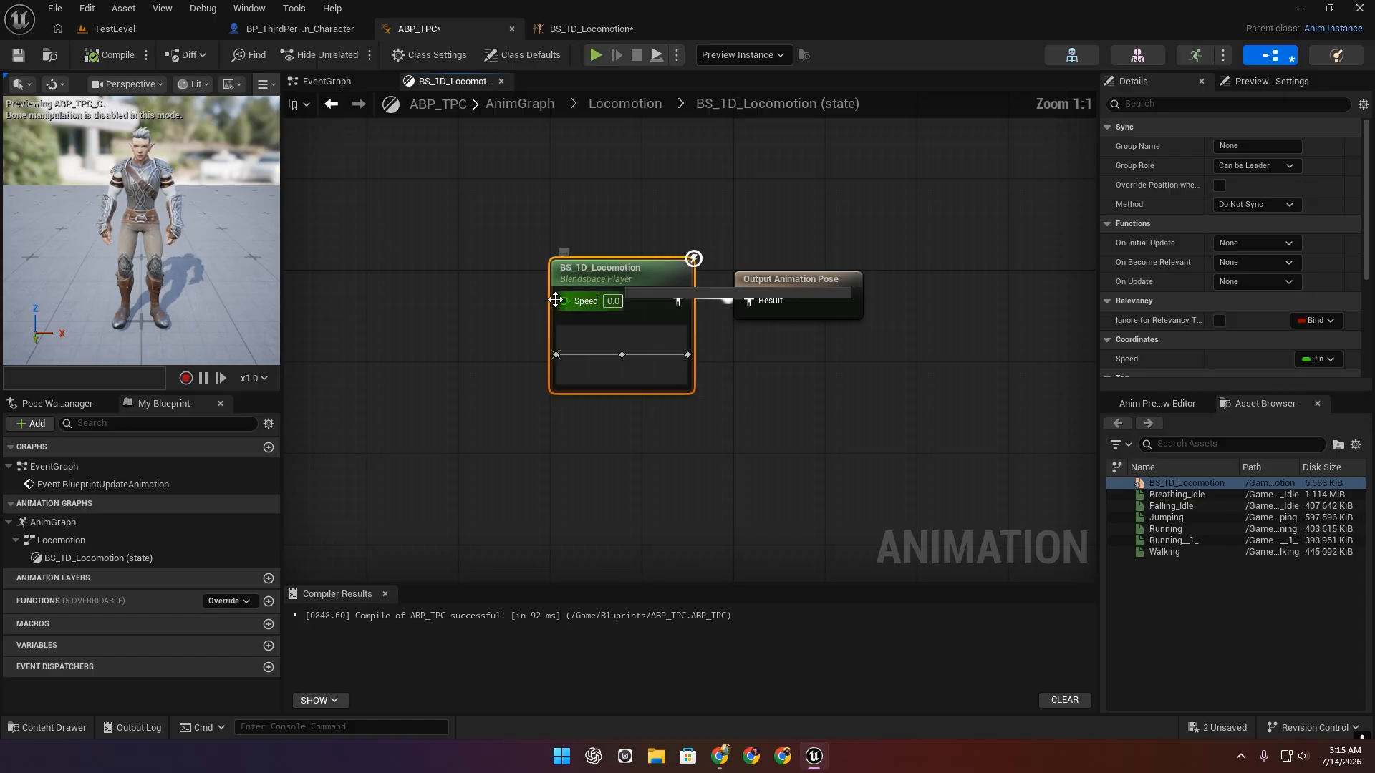
{"action": "left_click", "coordinate": [612, 300]}
{"action": "type", "text": "300"}
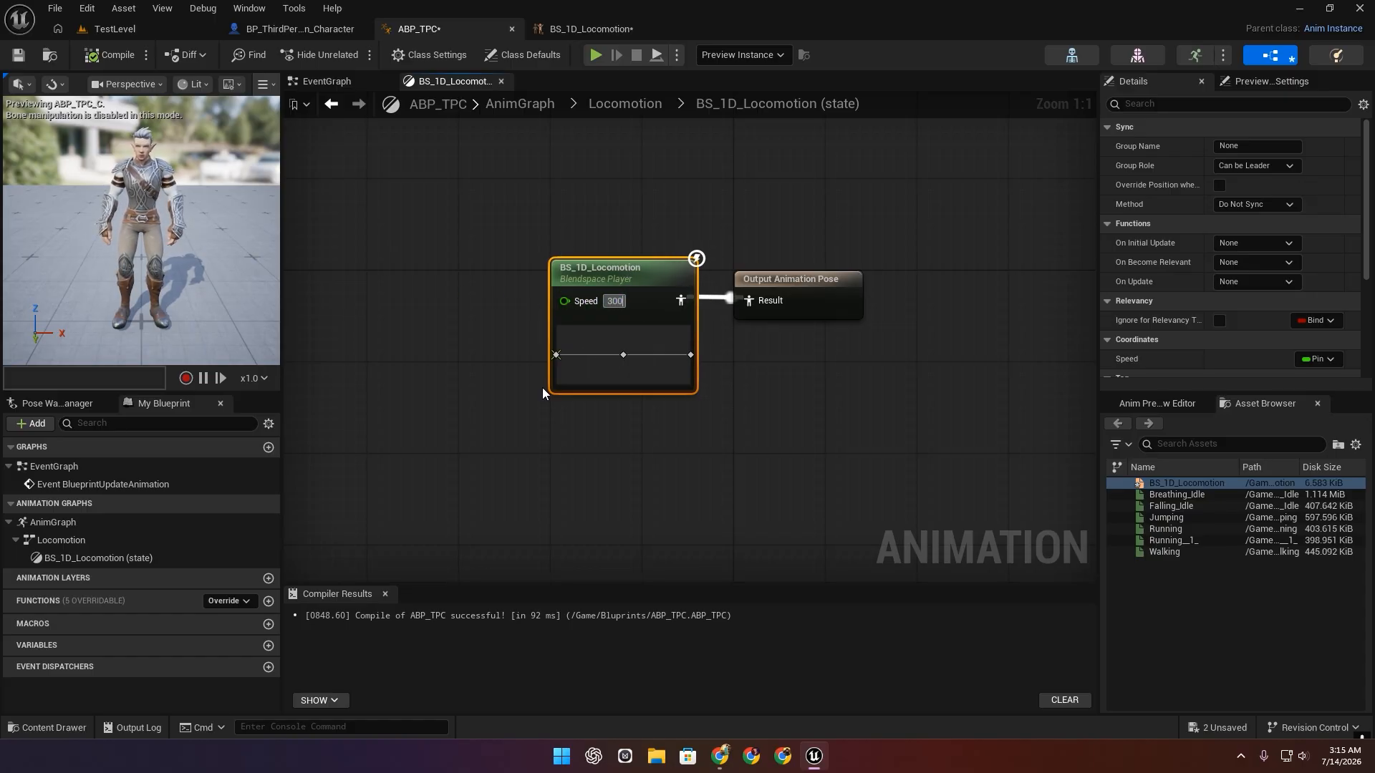
{"action": "left_click", "coordinate": [495, 376]}
{"action": "left_click", "coordinate": [231, 351]}
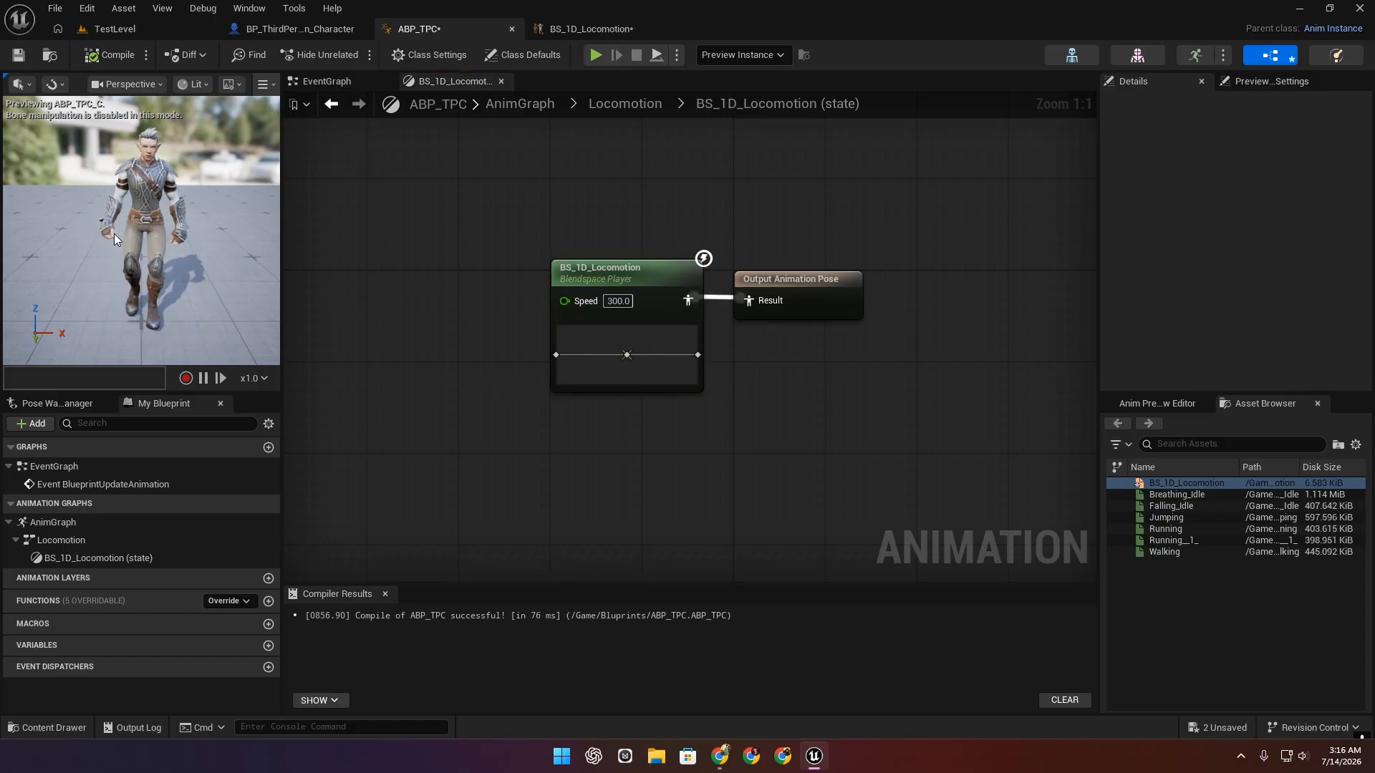
Set the BS_1D_Locomotion player's Speed to 600 and compile to preview the animation.
{"action": "left_click", "coordinate": [611, 301]}
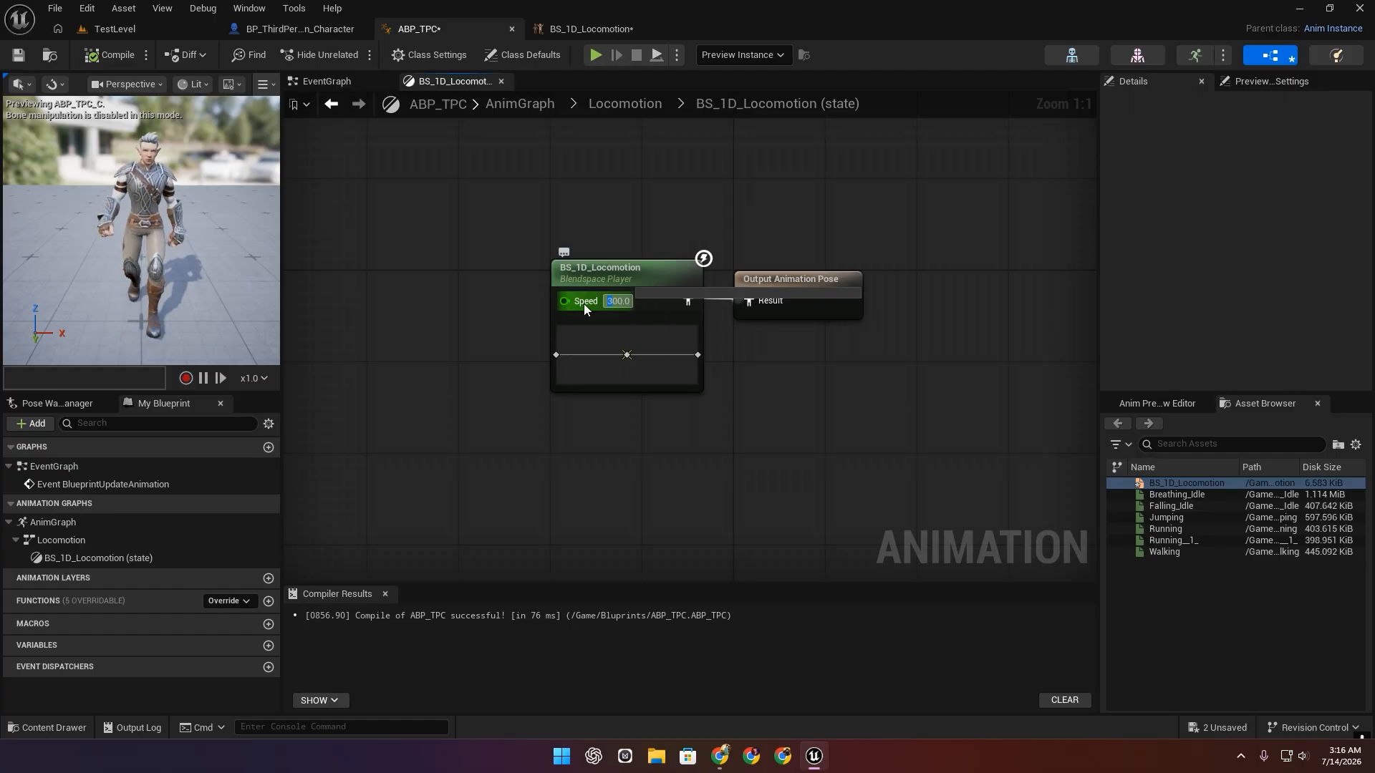
{"action": "type", "text": "600"}
{"action": "left_click", "coordinate": [444, 340]}
{"action": "left_click", "coordinate": [226, 351]}
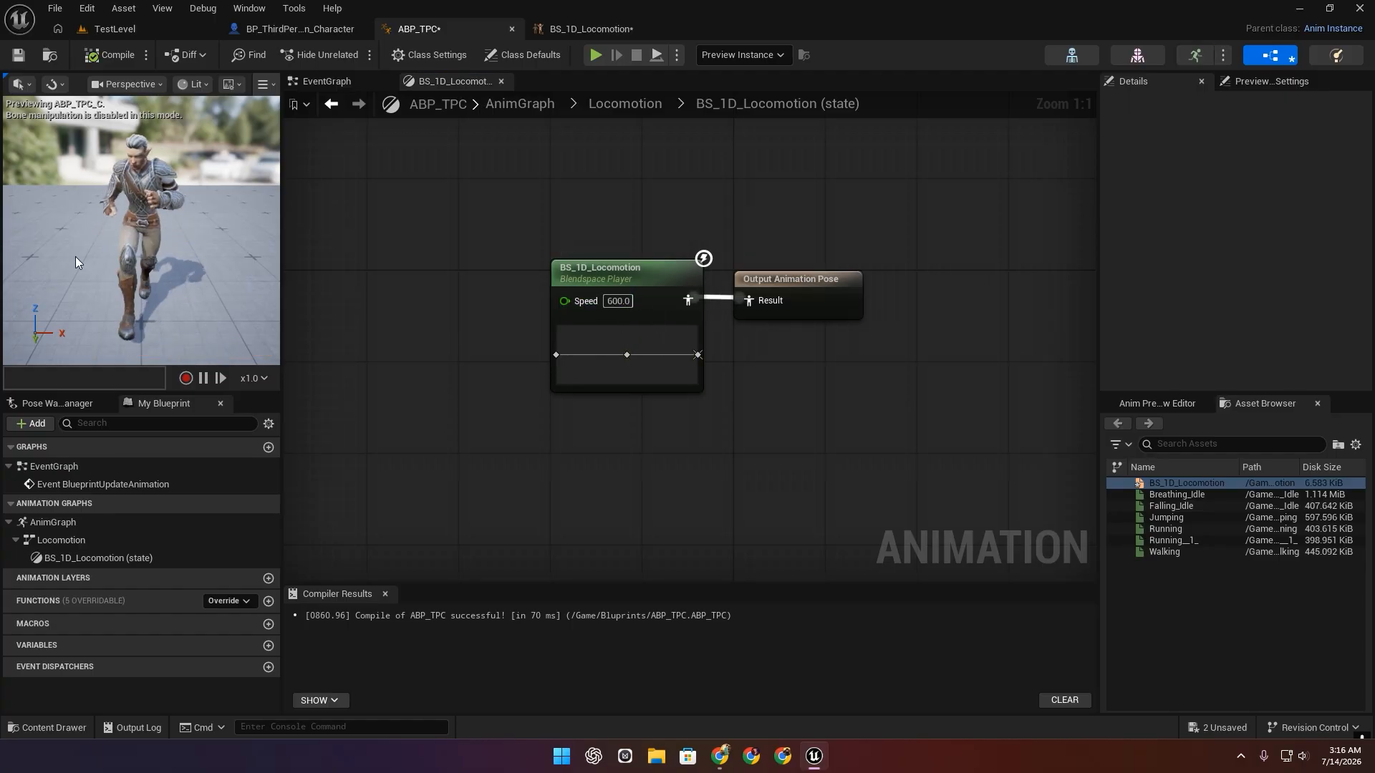
Set the BS_1D_Locomotion player's Speed to 0, then compile and save the Animation Blueprint.
{"action": "left_click", "coordinate": [616, 301]}
{"action": "type", "text": "0"}
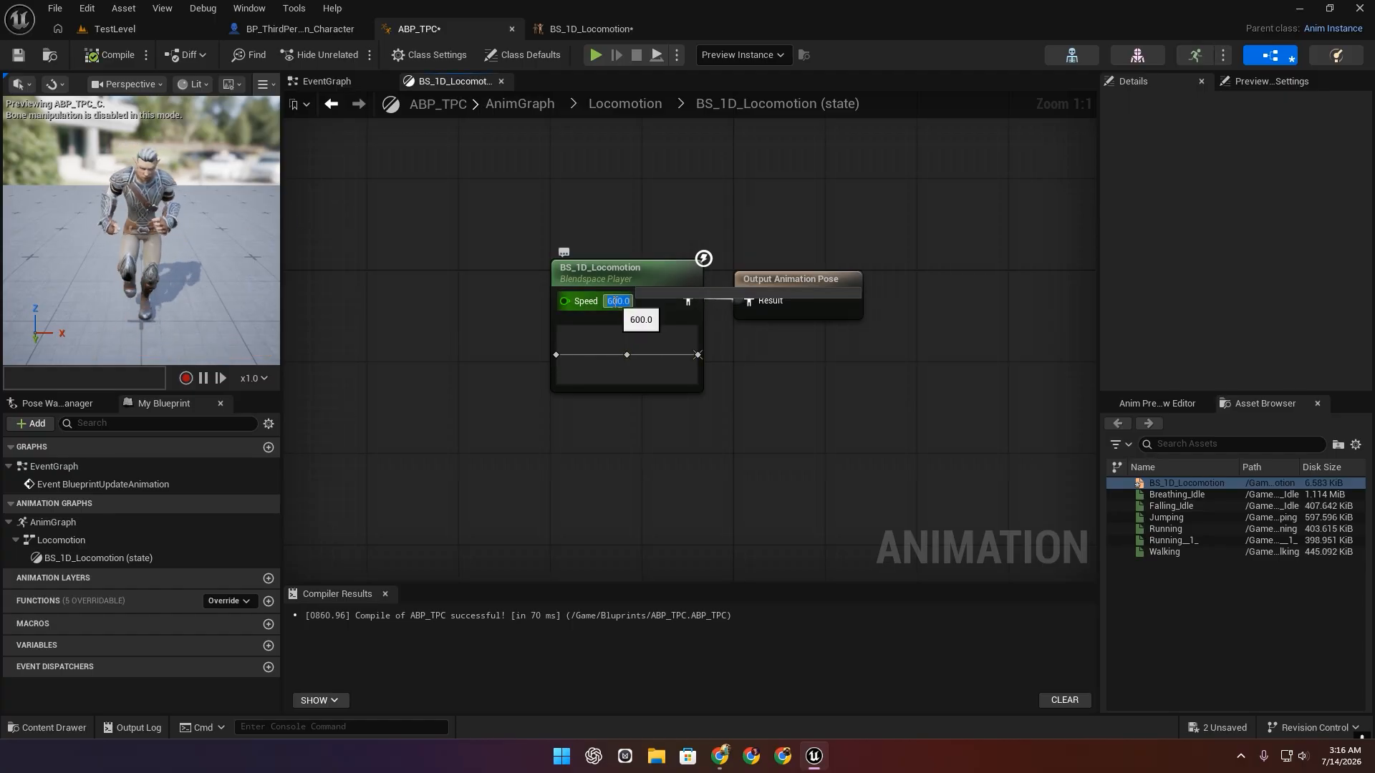
{"action": "left_click", "coordinate": [444, 316]}
{"action": "left_click", "coordinate": [114, 58]}
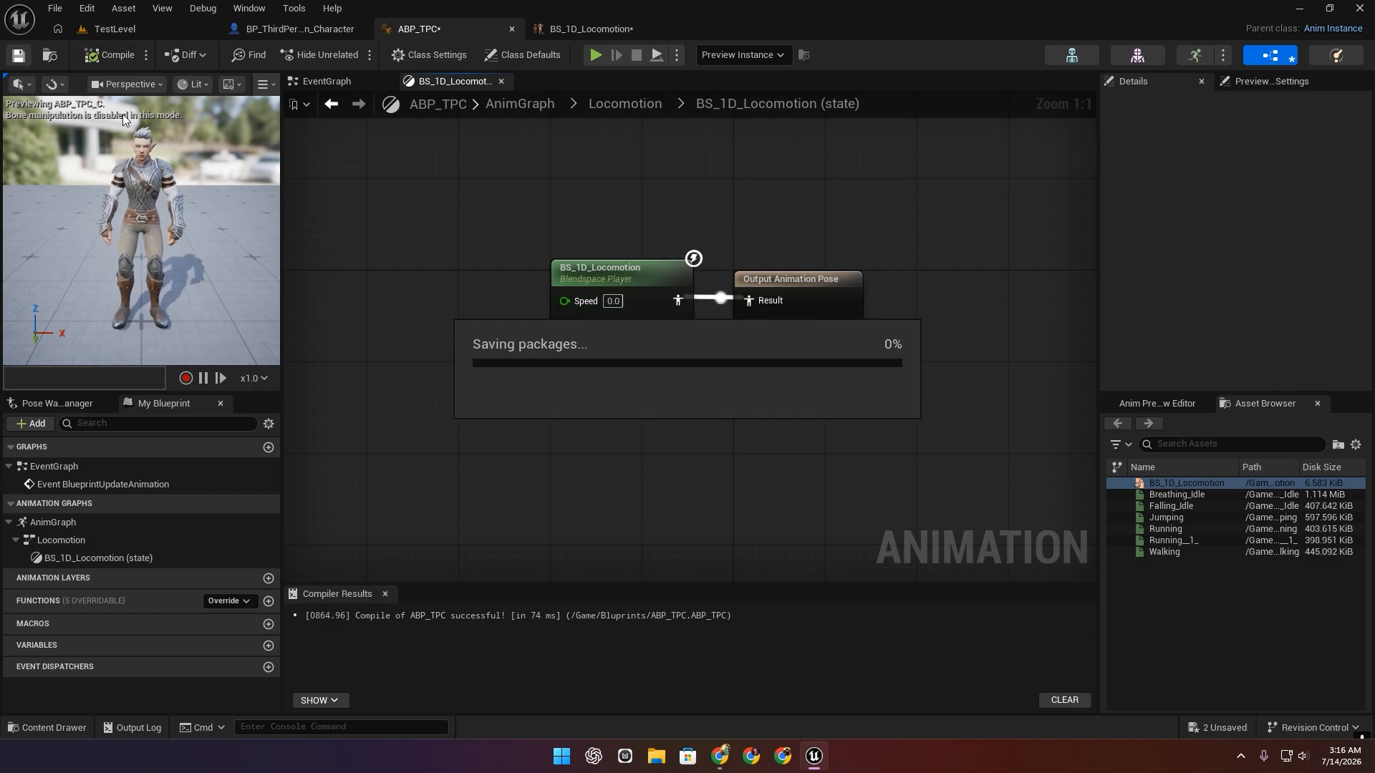
Promote the BS_1D_Locomotion player's Speed input to a float variable named Speed, and compile and save the blueprint.
{"action": "right_click", "coordinate": [577, 304]}
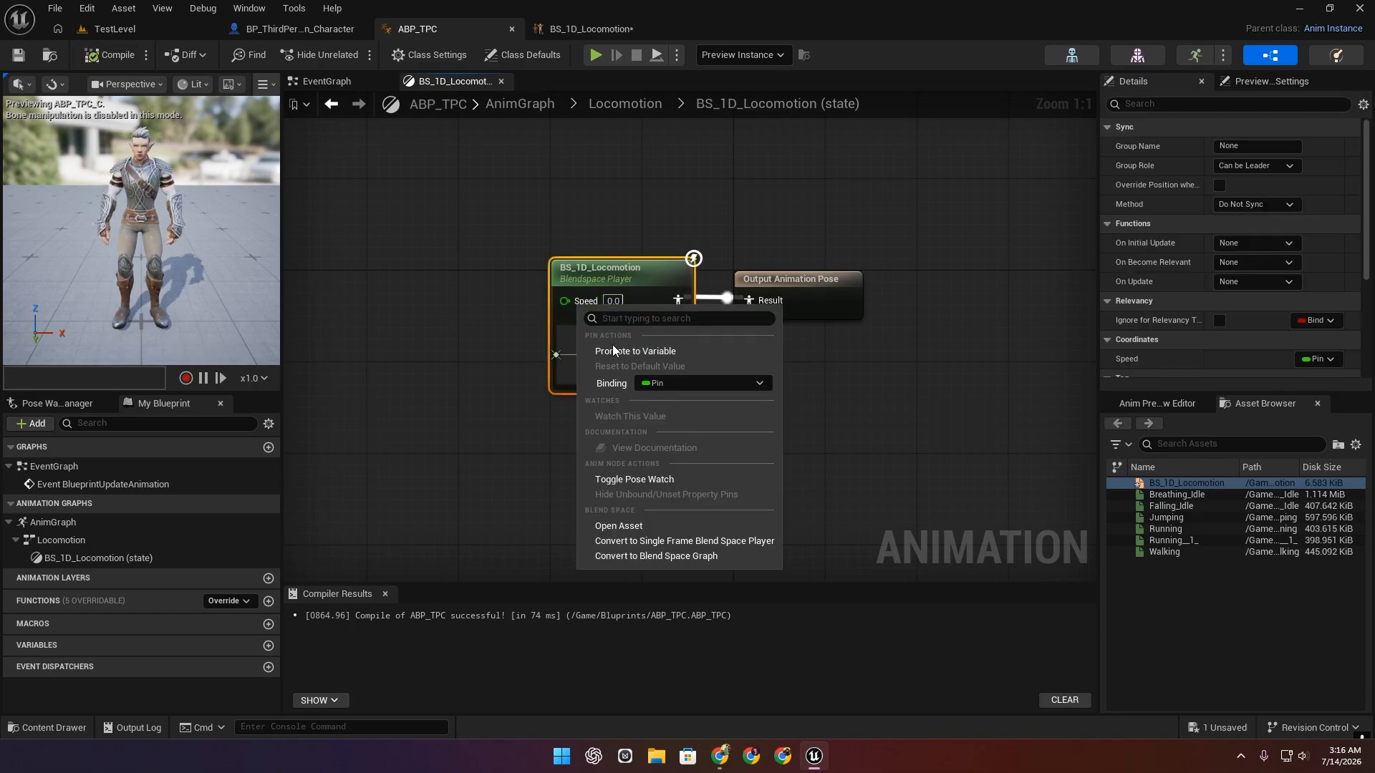
{"action": "left_click", "coordinate": [650, 352]}
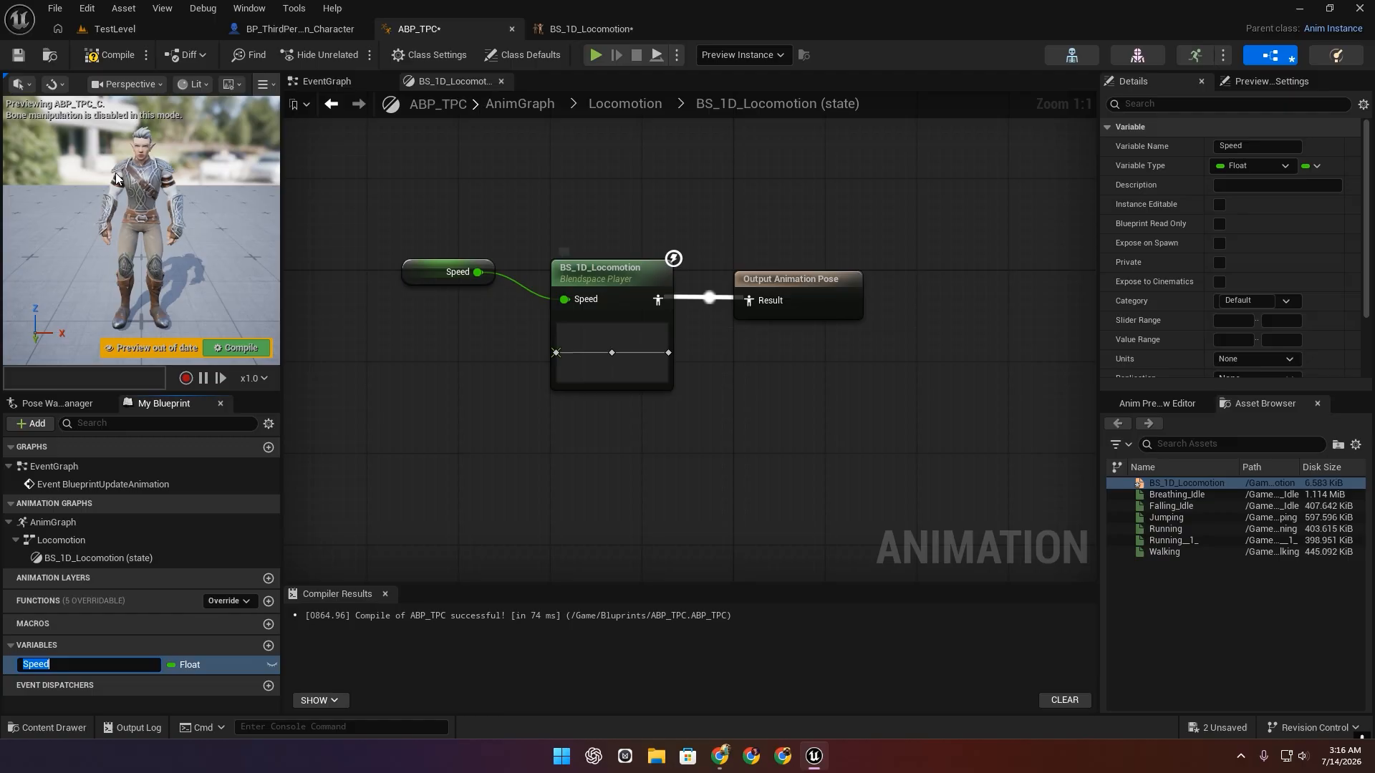
{"action": "left_click", "coordinate": [115, 55]}
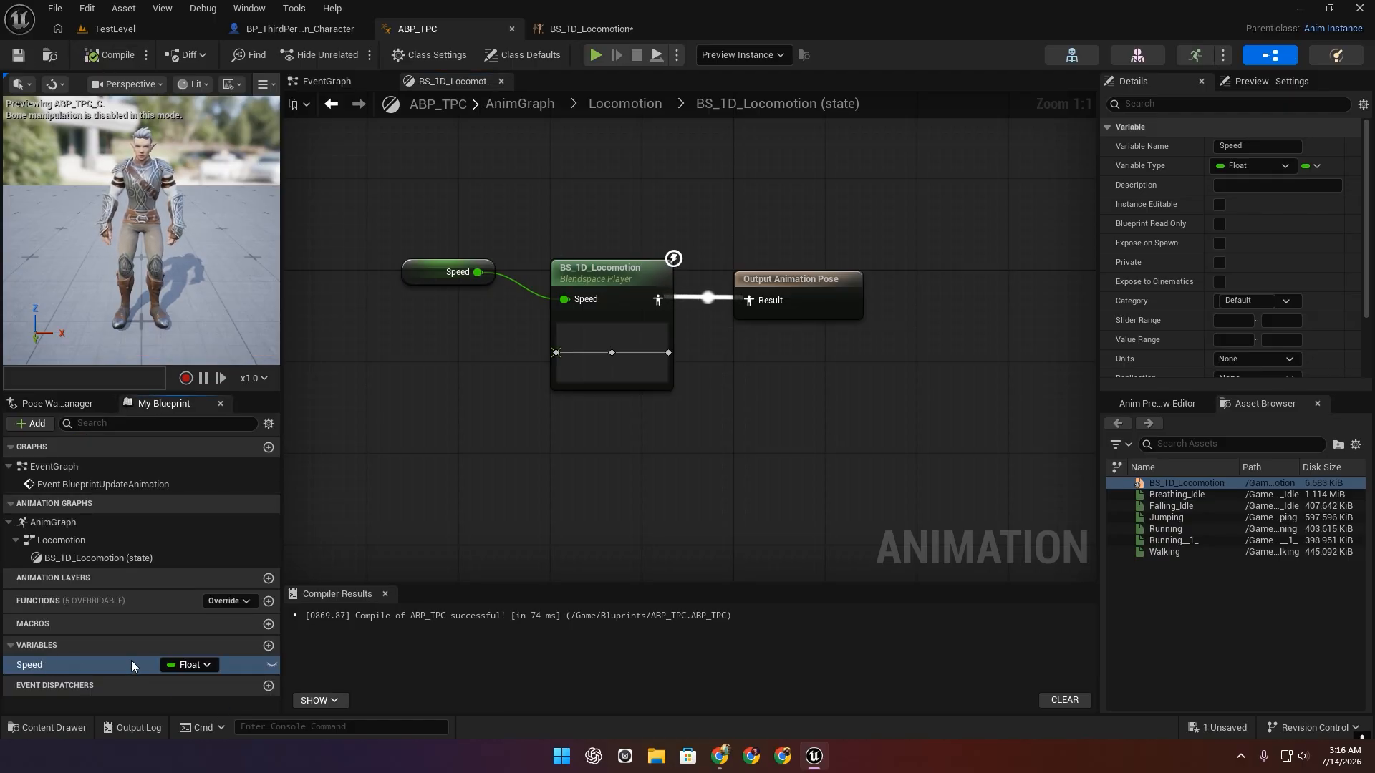
Vary the Speed variable's preview value to check the animation blend, and reset it to 0.
{"action": "left_click", "coordinate": [414, 277]}
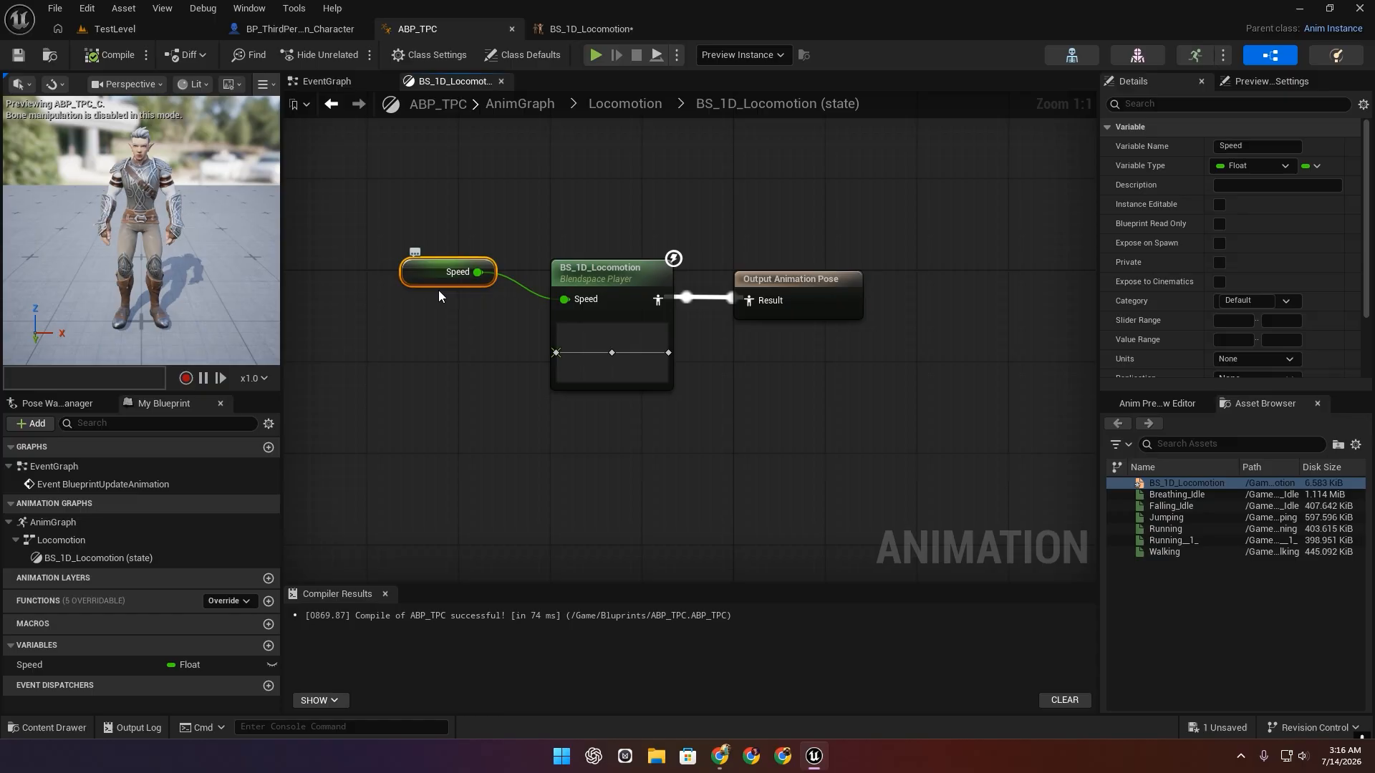
{"action": "left_click", "coordinate": [1157, 403]}
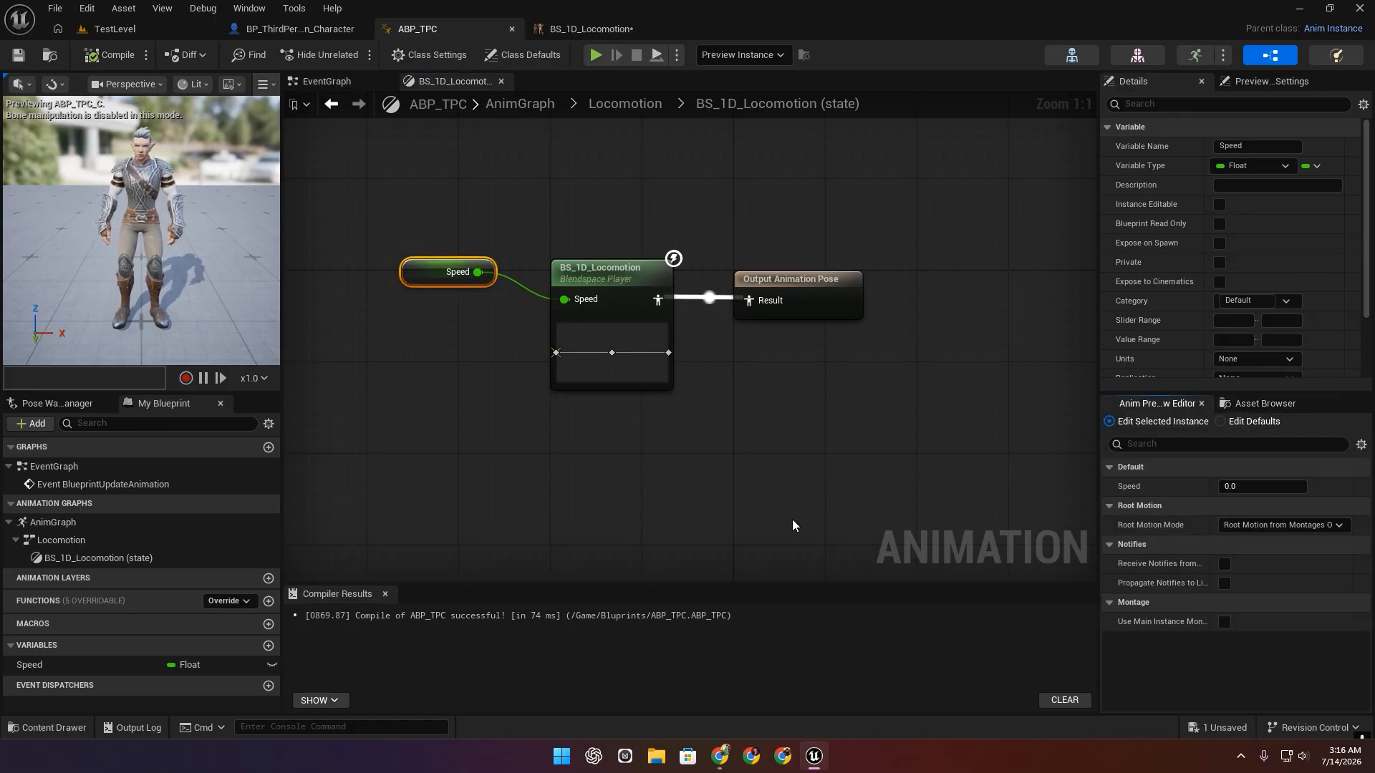
{"action": "left_click", "coordinate": [916, 510]}
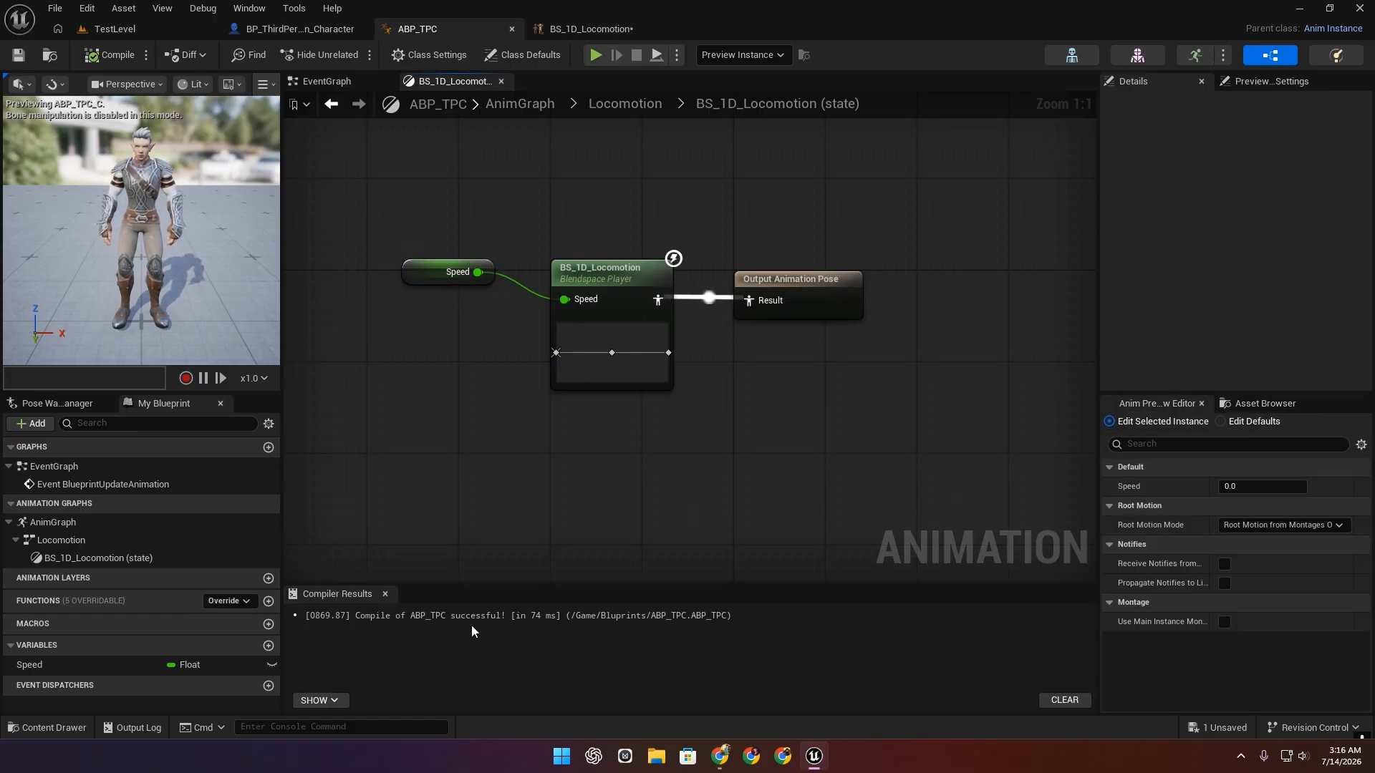
{"action": "left_click", "coordinate": [41, 665]}
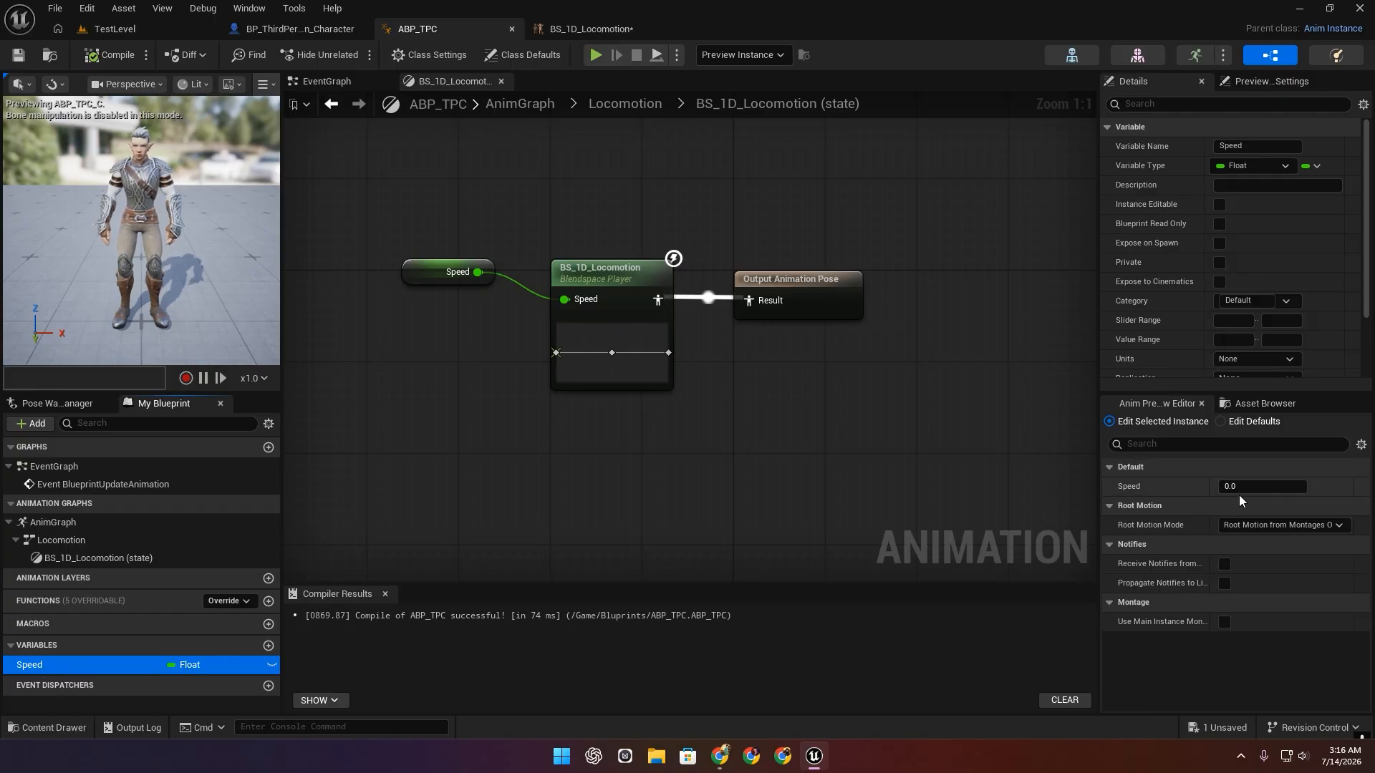
{"action": "left_click_drag", "start_coordinate": [1260, 486], "coordinate": [1307, 489]}
{"action": "left_click", "coordinate": [1361, 487]}
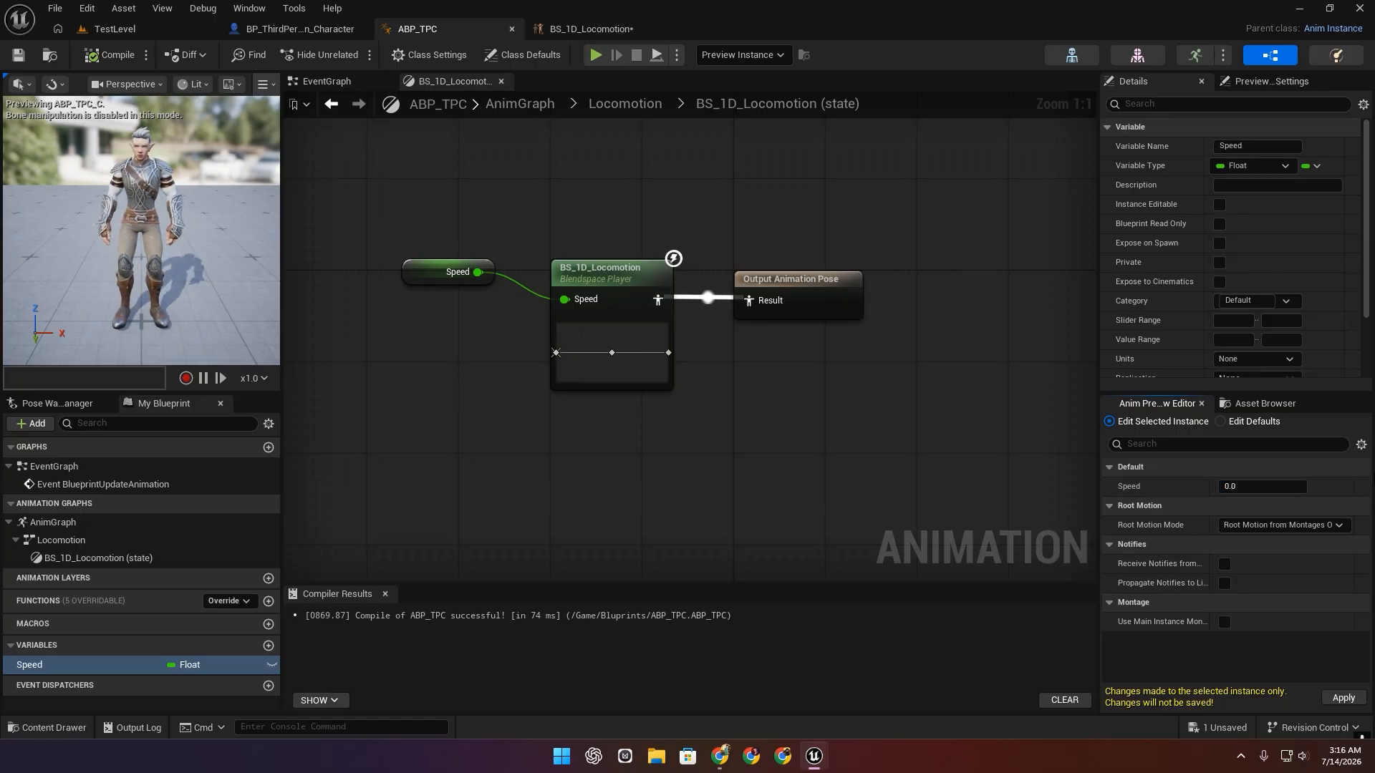
Review the event graph of BP_ThirdPerson_Character, return to its 3D view and save the blueprint.
{"action": "left_click", "coordinate": [300, 29]}
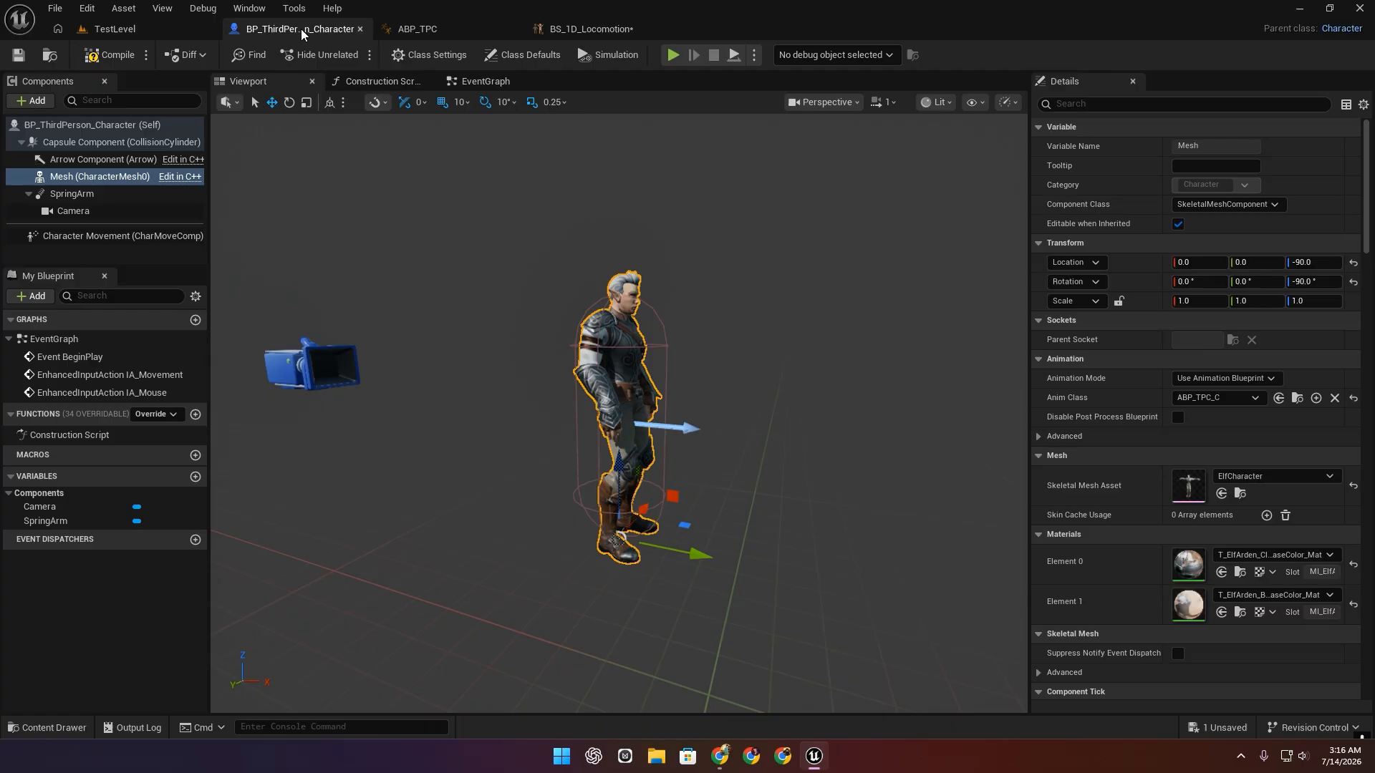
{"action": "left_click", "coordinate": [486, 81]}
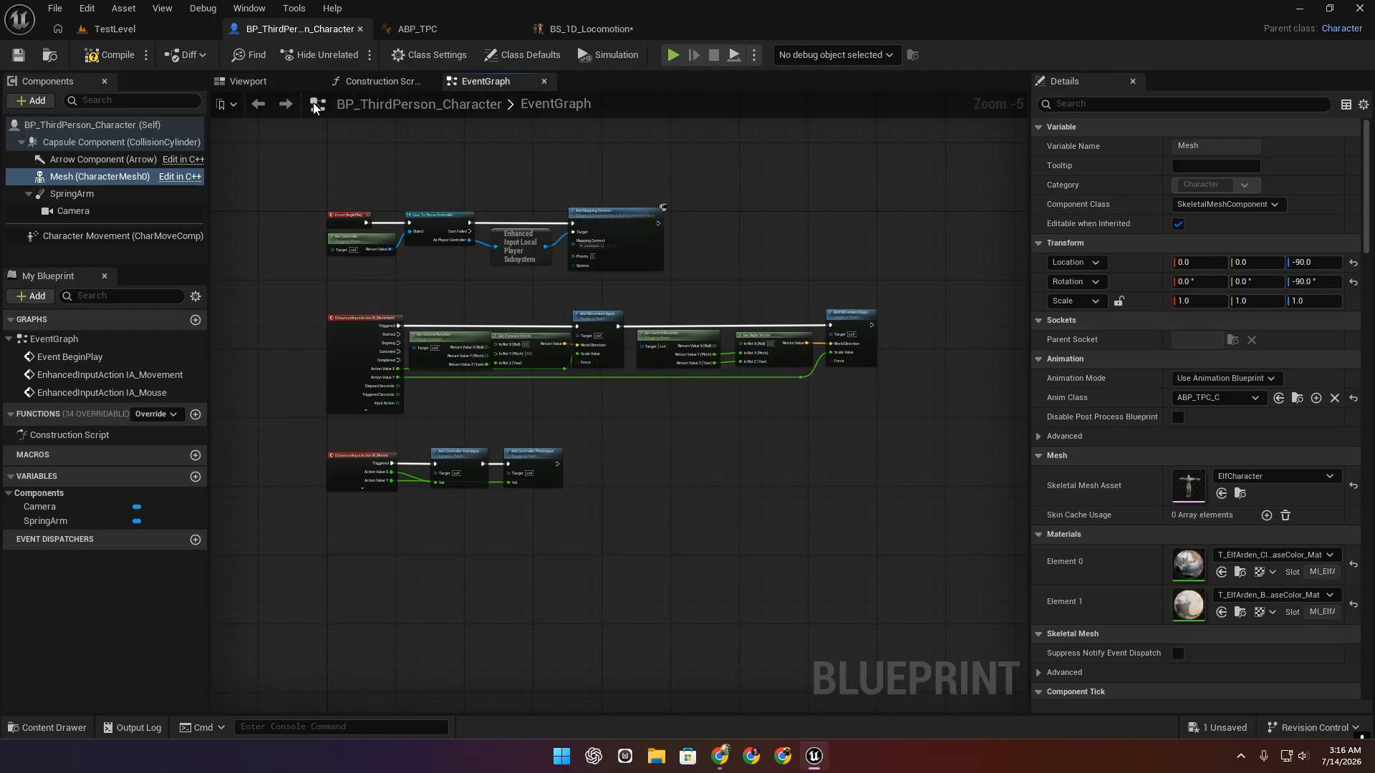
{"action": "left_click", "coordinate": [272, 81]}
{"action": "left_click", "coordinate": [19, 55]}
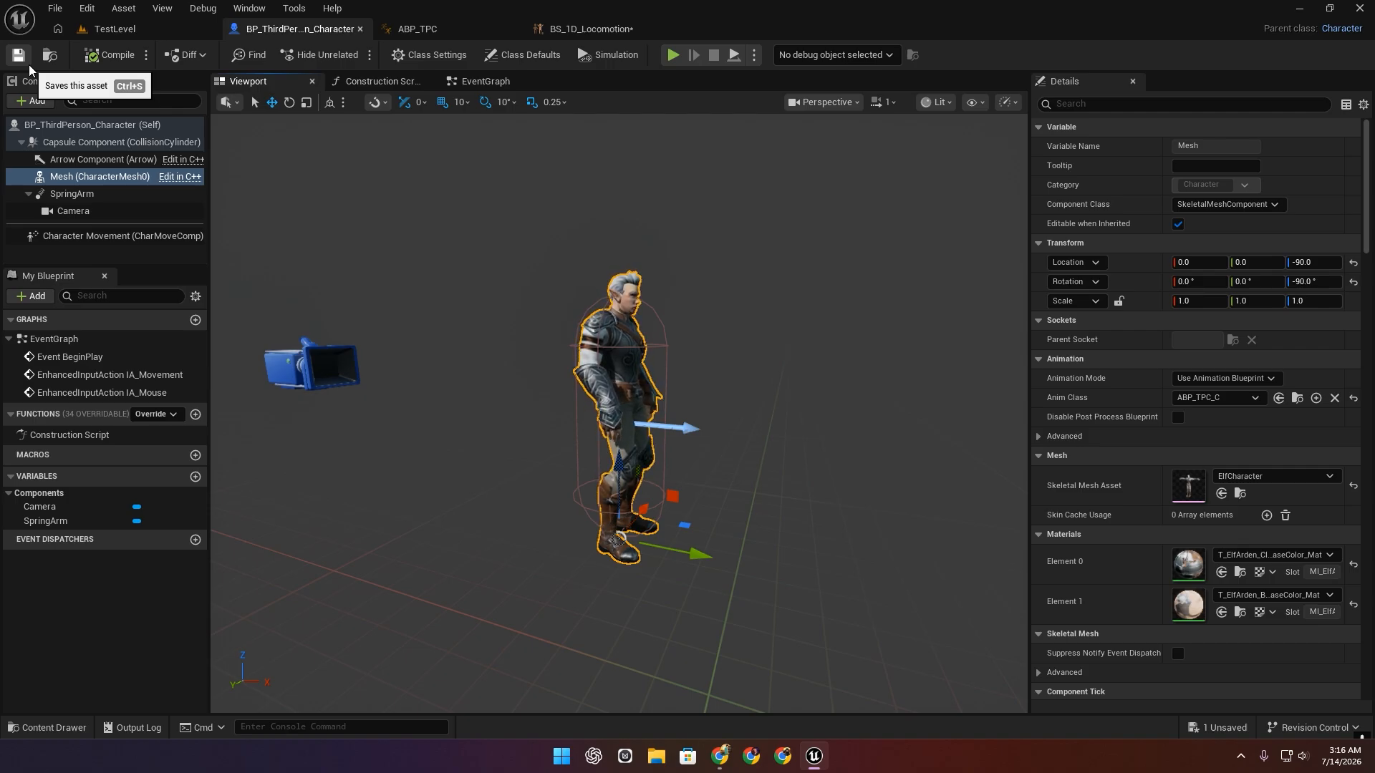
Play the game in a preview window, reposition and enlarge the window, and test the character's animation while moving.
{"action": "left_click", "coordinate": [673, 56]}
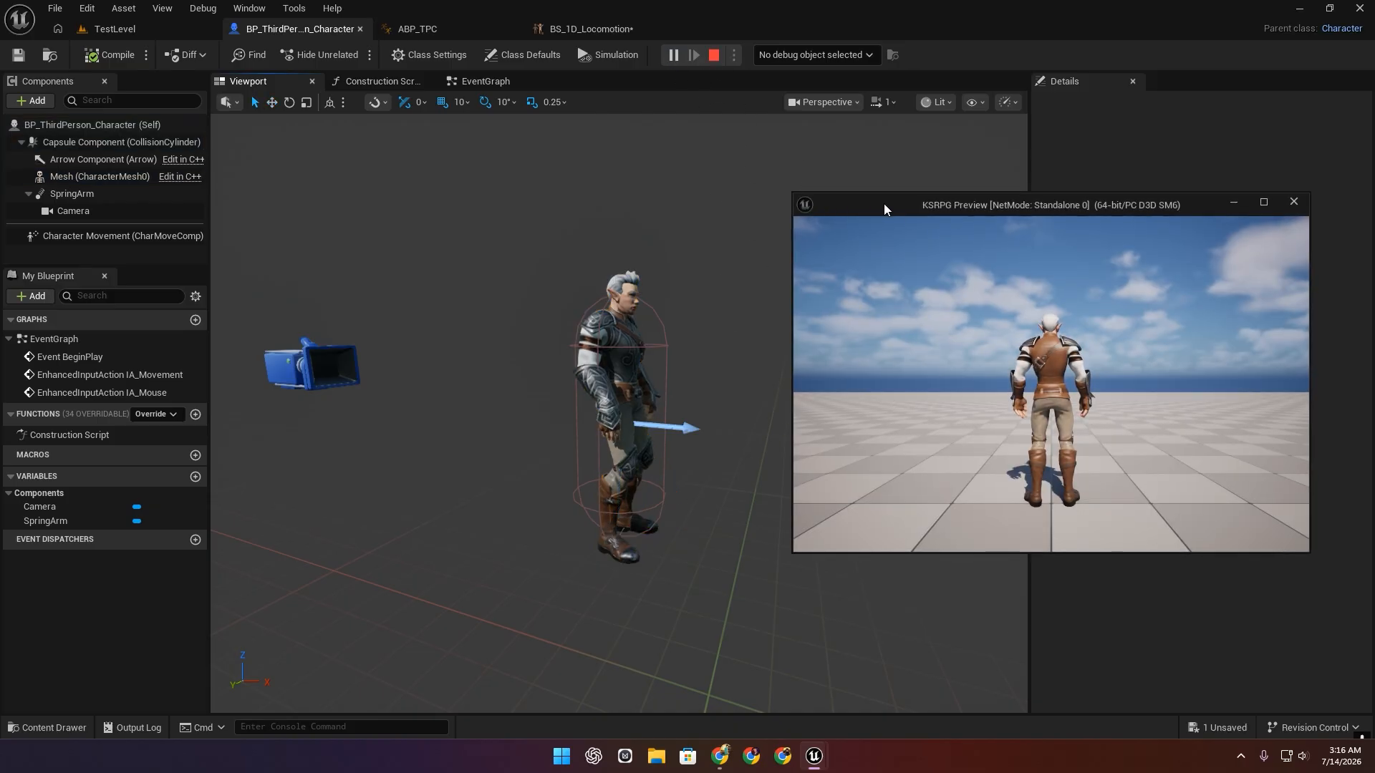
{"action": "left_click_drag", "start_coordinate": [885, 209], "coordinate": [484, 196]}
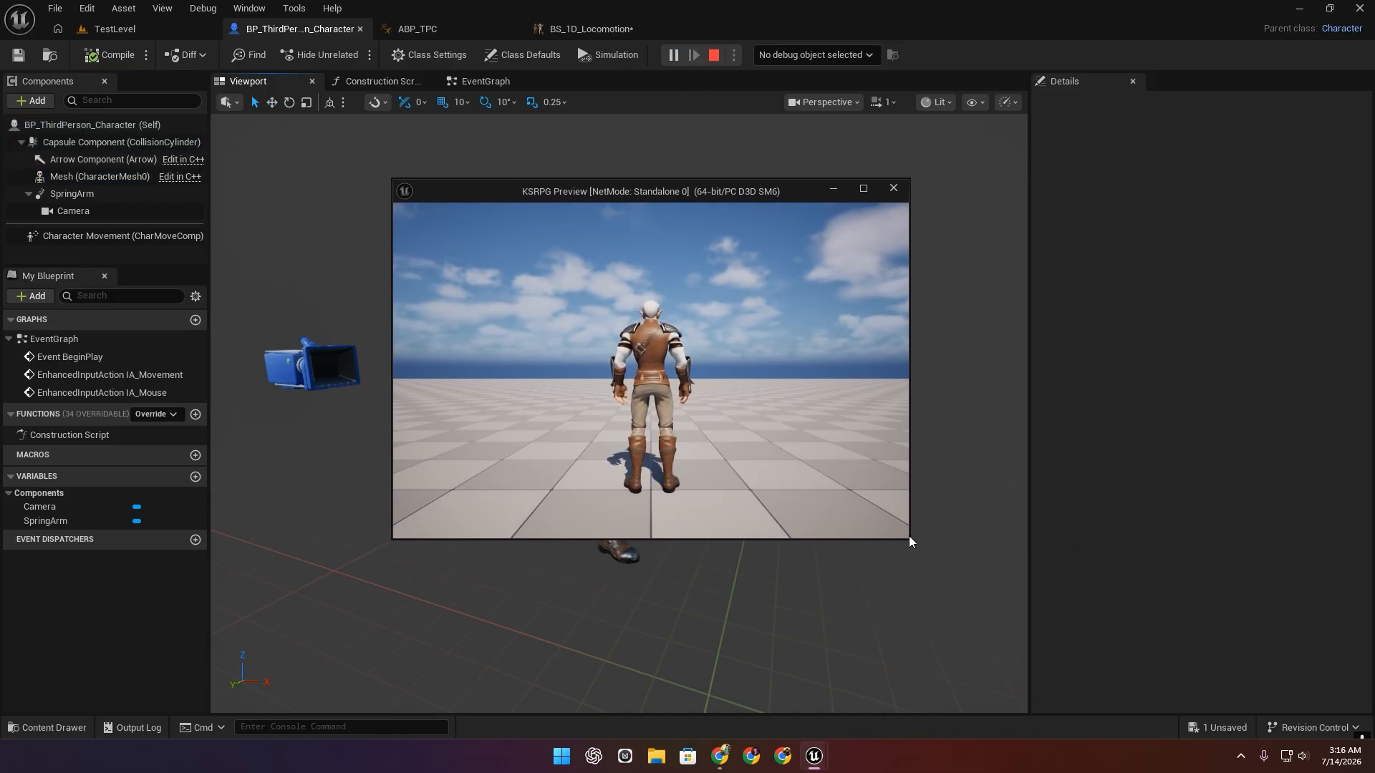
{"action": "left_click_drag", "start_coordinate": [910, 539], "coordinate": [1139, 663]}
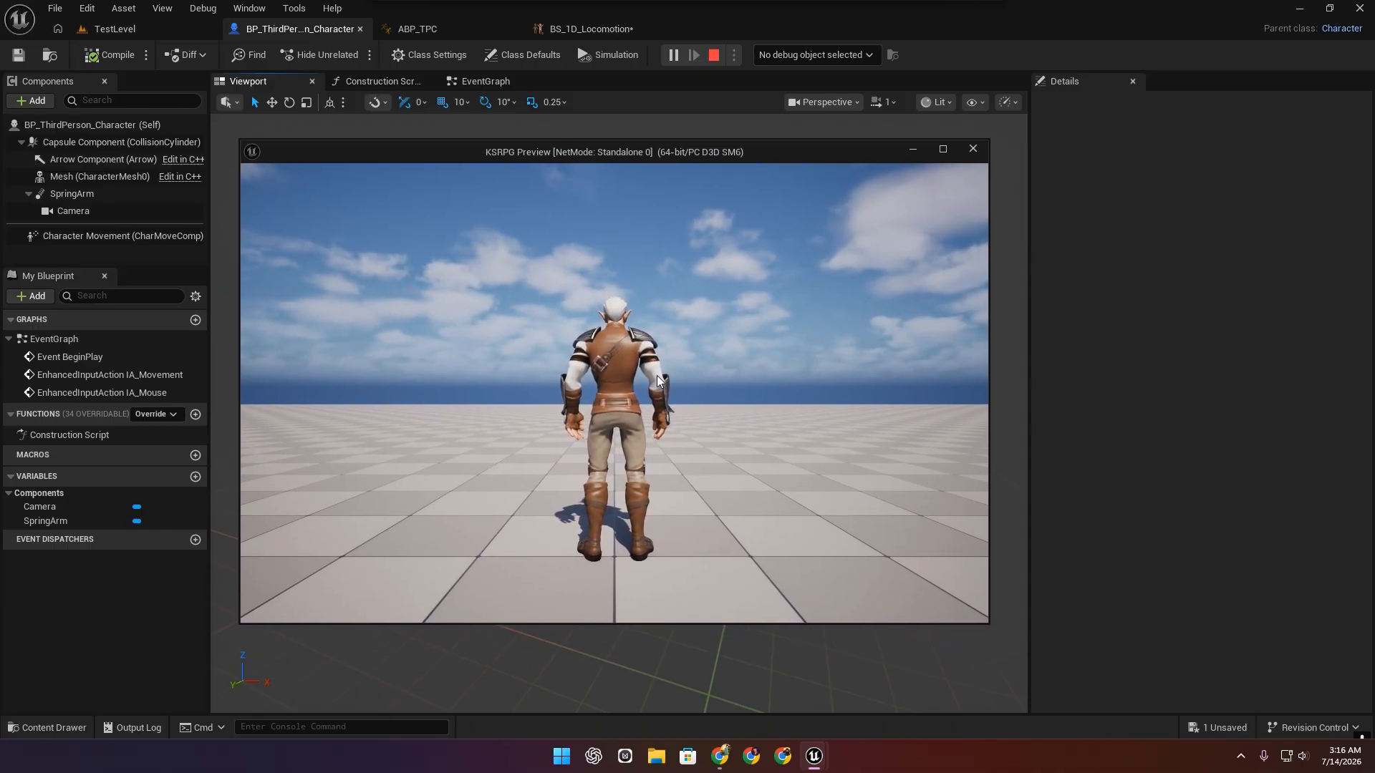
{"action": "left_click", "coordinate": [657, 376]}
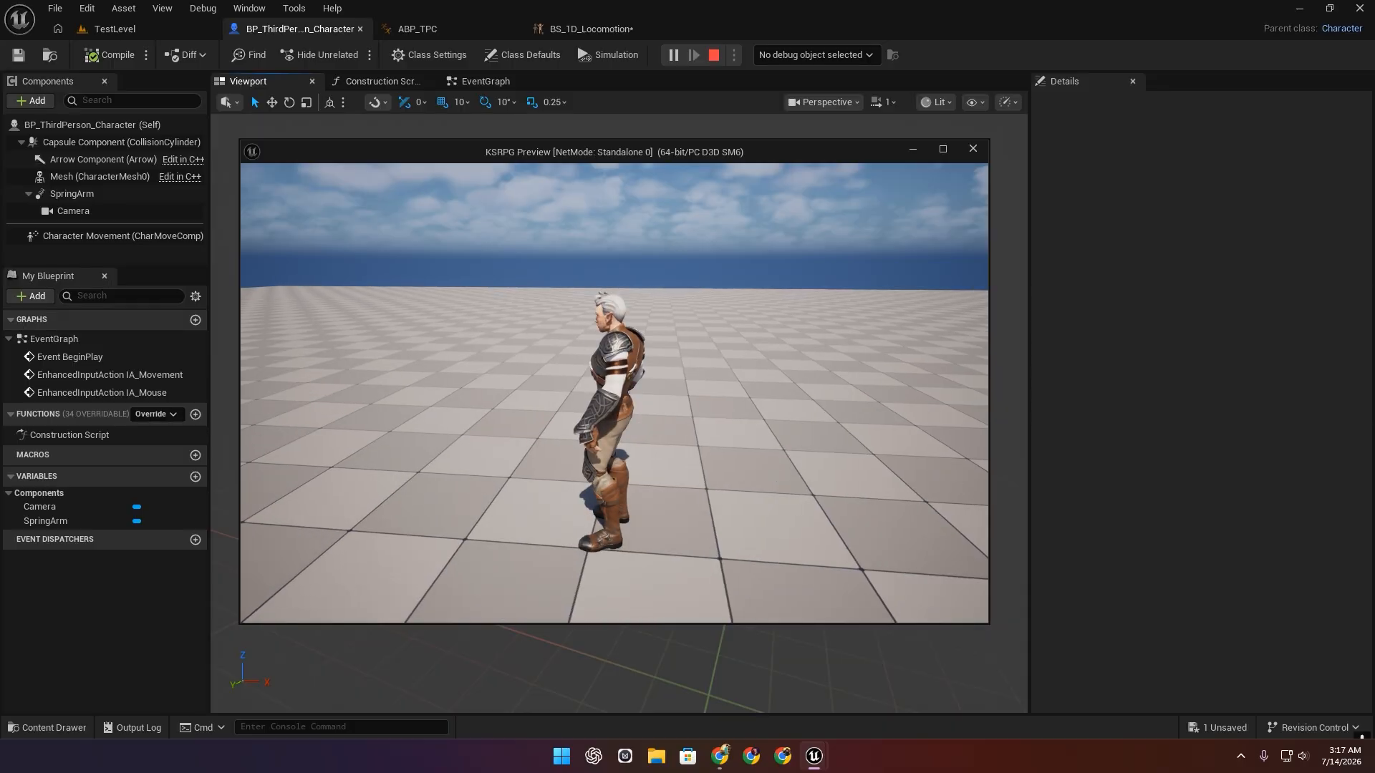
Stop the running game preview and save all modified assets.
{"action": "key", "text": "Escape"}
{"action": "left_click", "coordinate": [56, 9]}
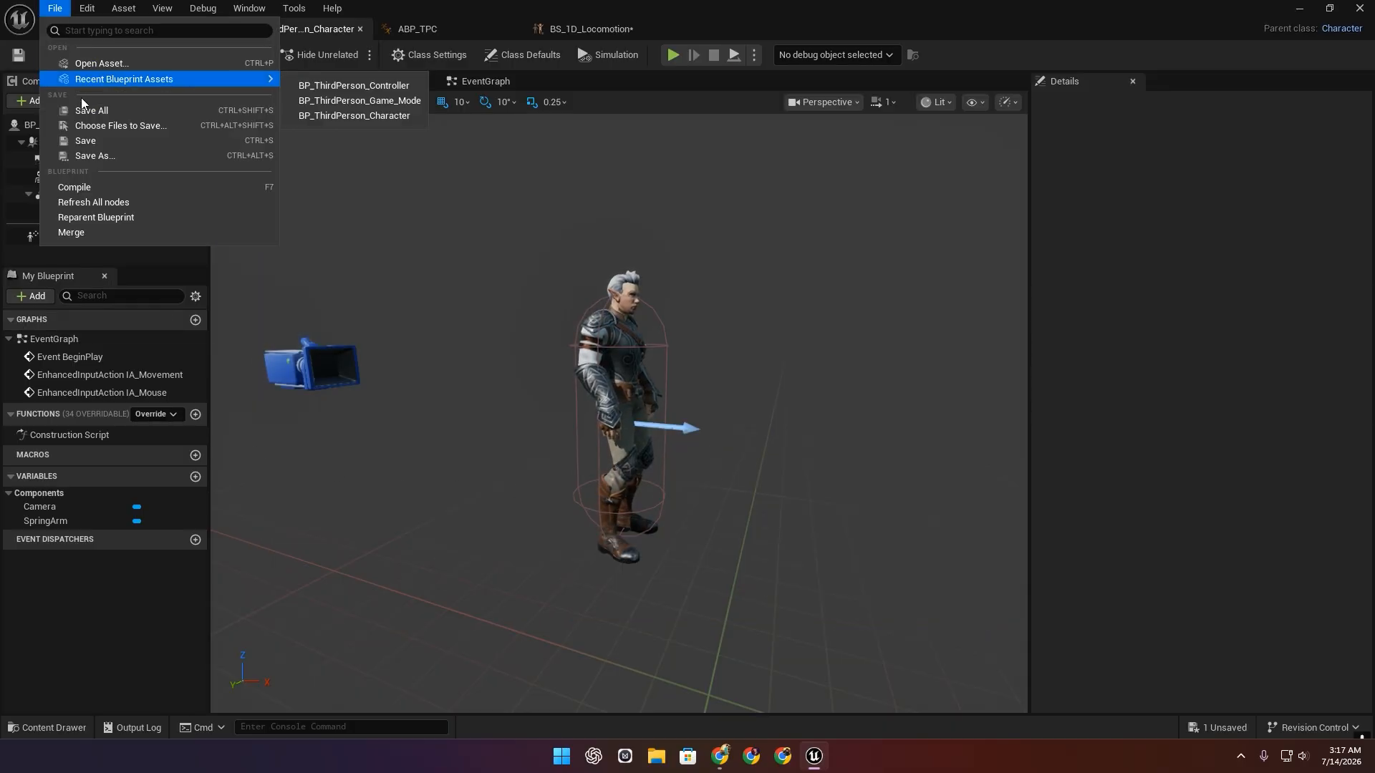
{"action": "left_click", "coordinate": [89, 111]}
Open the event graph of the ABP_TPC Animation Blueprint.
{"action": "left_click", "coordinate": [470, 86]}
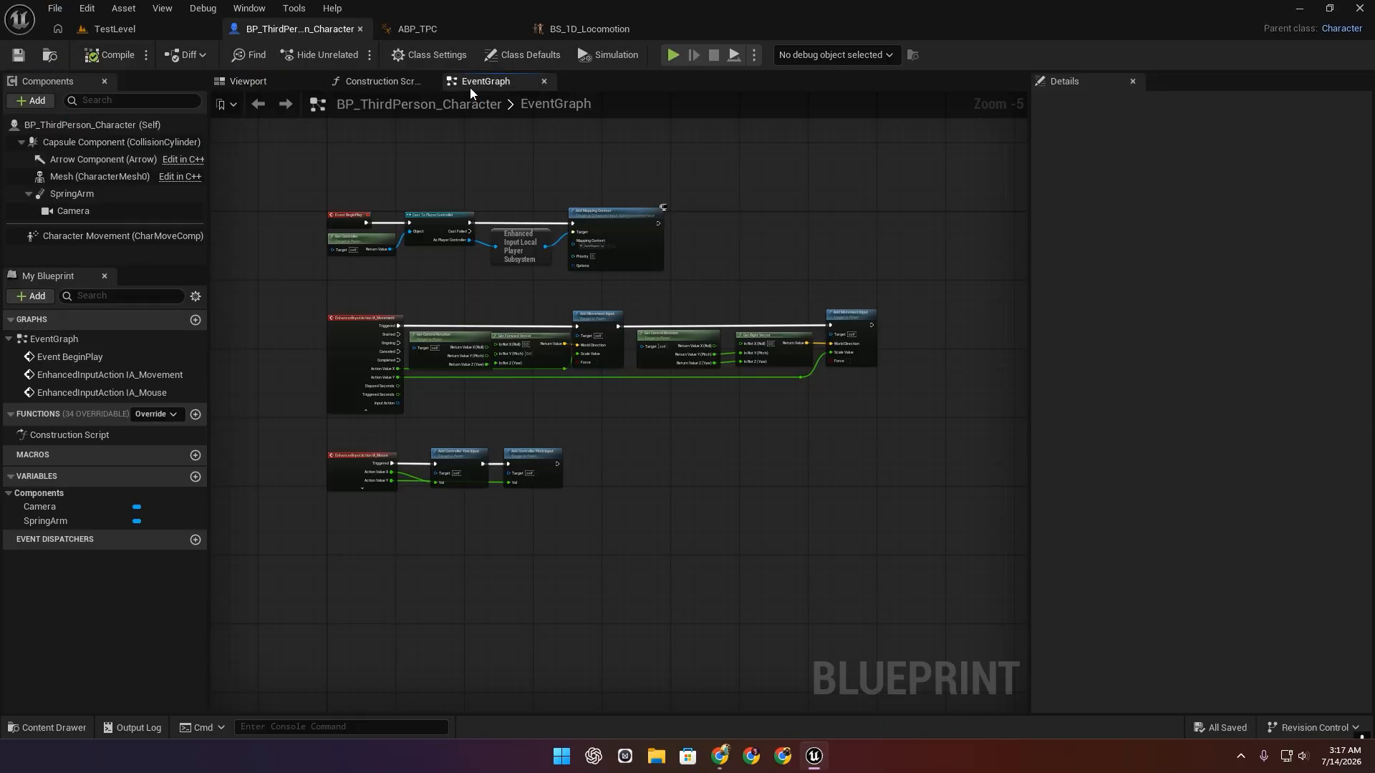
{"action": "left_click", "coordinate": [432, 32]}
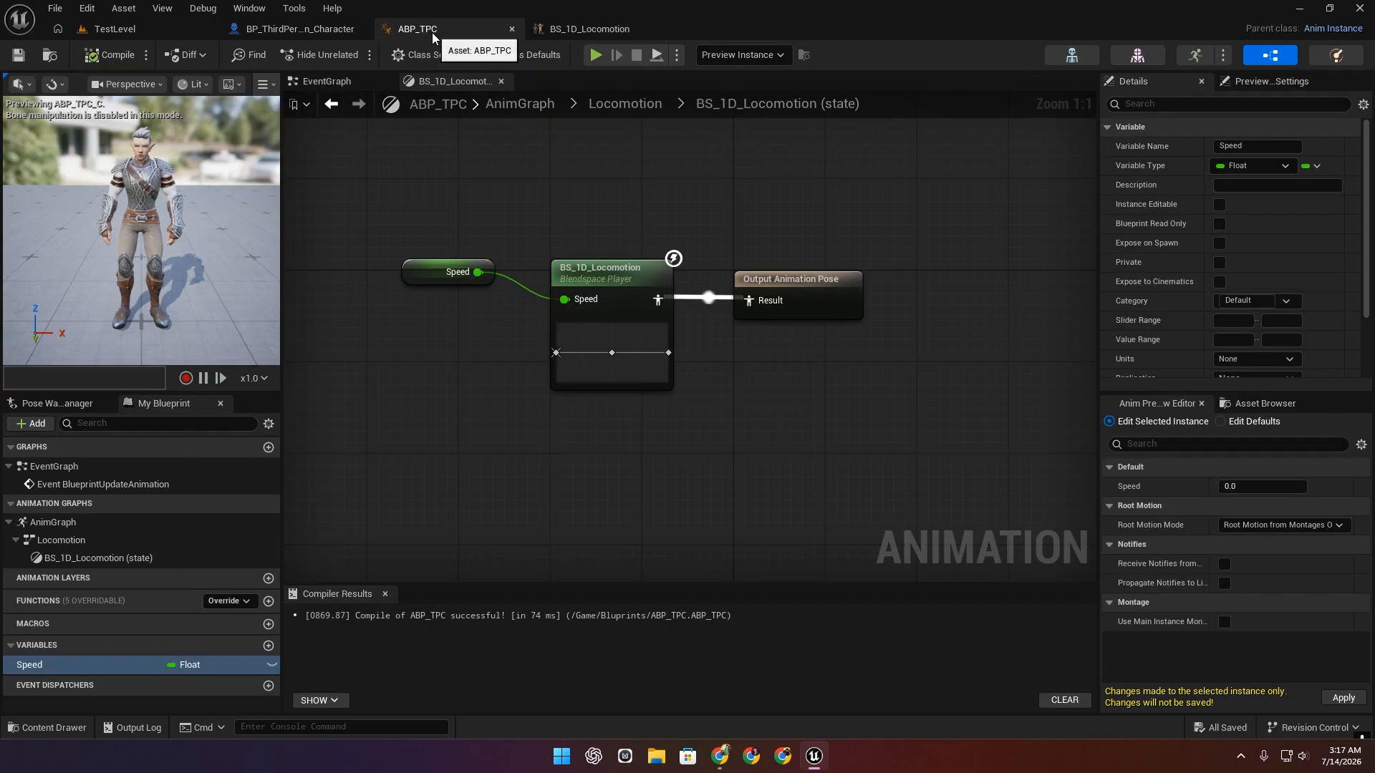
{"action": "left_click", "coordinate": [329, 83]}
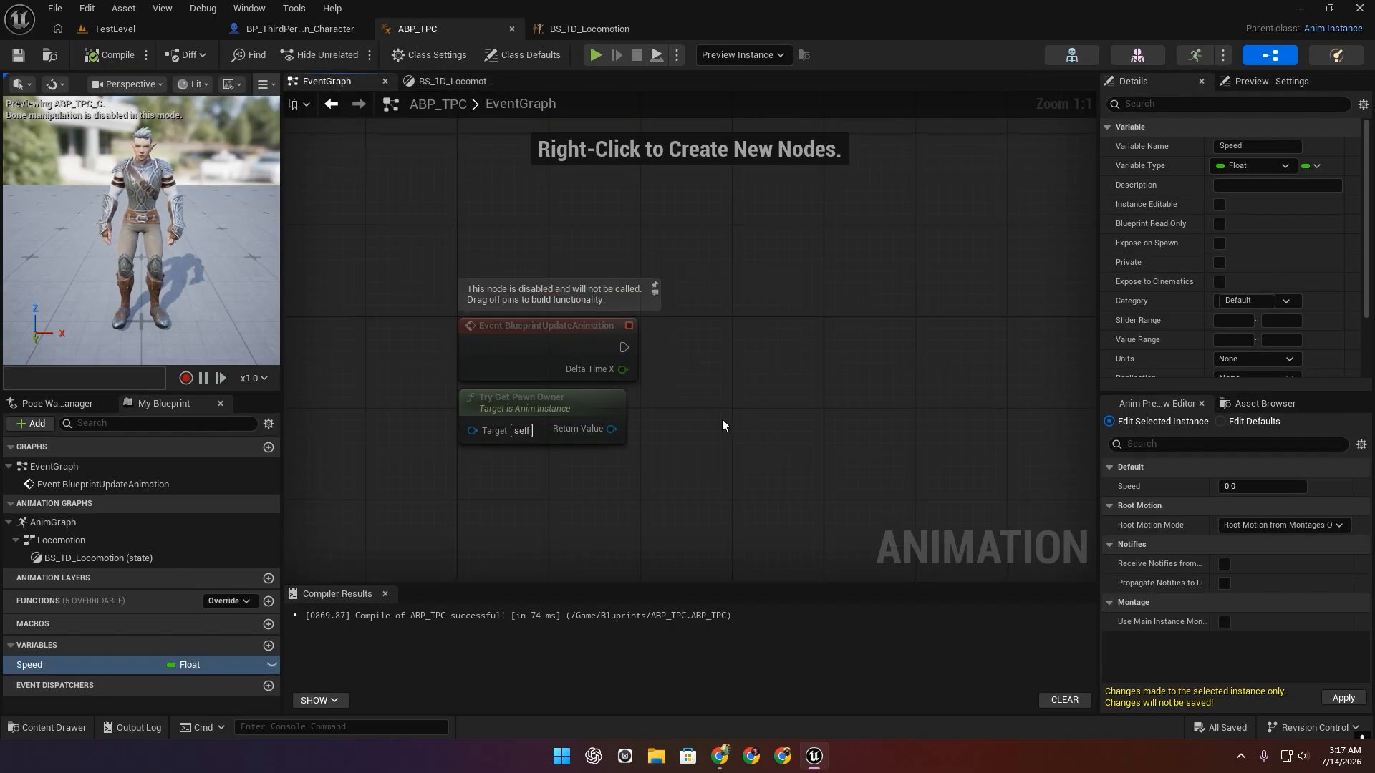
{"action": "right_click_drag", "start_coordinate": [721, 419], "coordinate": [661, 334]}
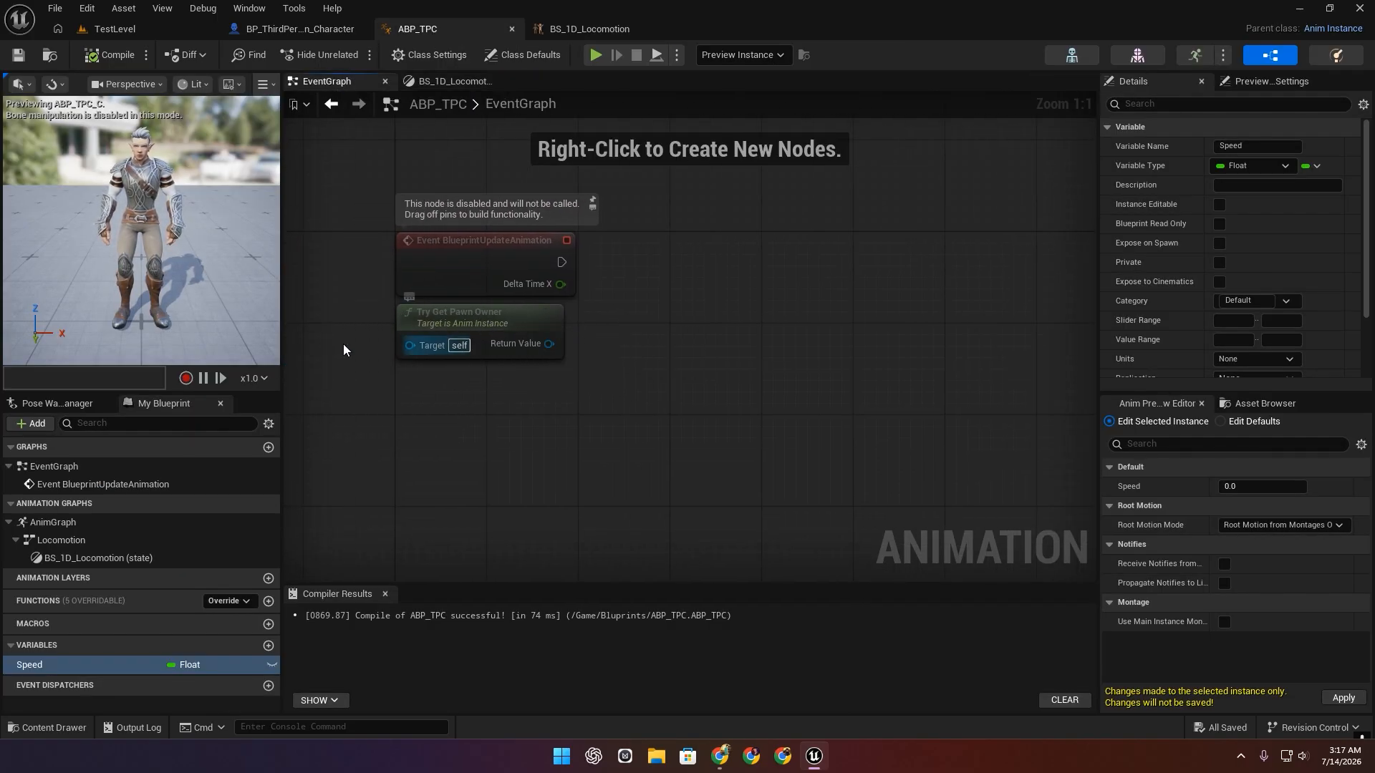
{"action": "left_click", "coordinate": [266, 30]}
{"action": "left_click", "coordinate": [458, 30]}
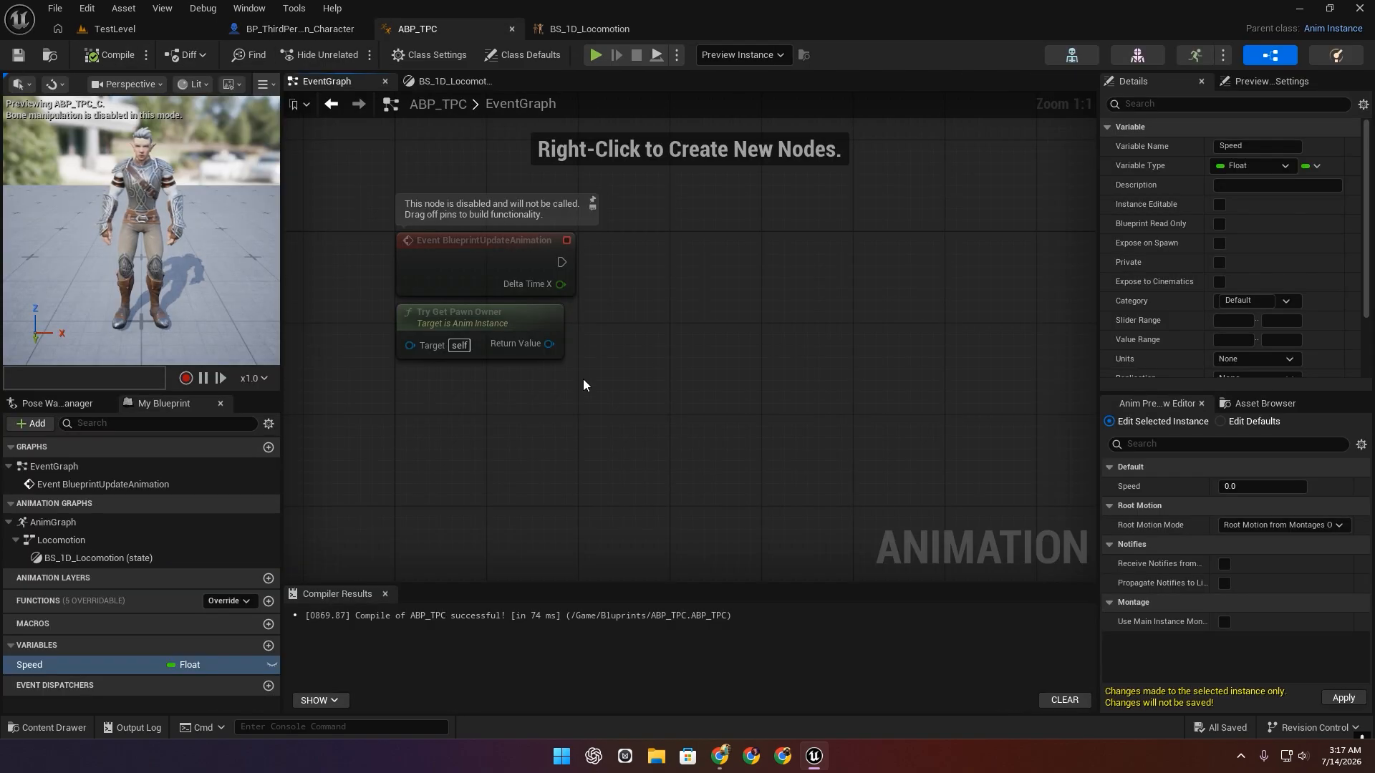
Add a Get Velocity node fed by the Try Get Pawn Owner return value, and compile and save ABP_TPC.
{"action": "left_click_drag", "start_coordinate": [565, 346], "coordinate": [656, 371]}
{"action": "key", "text": "ctrl+z"}
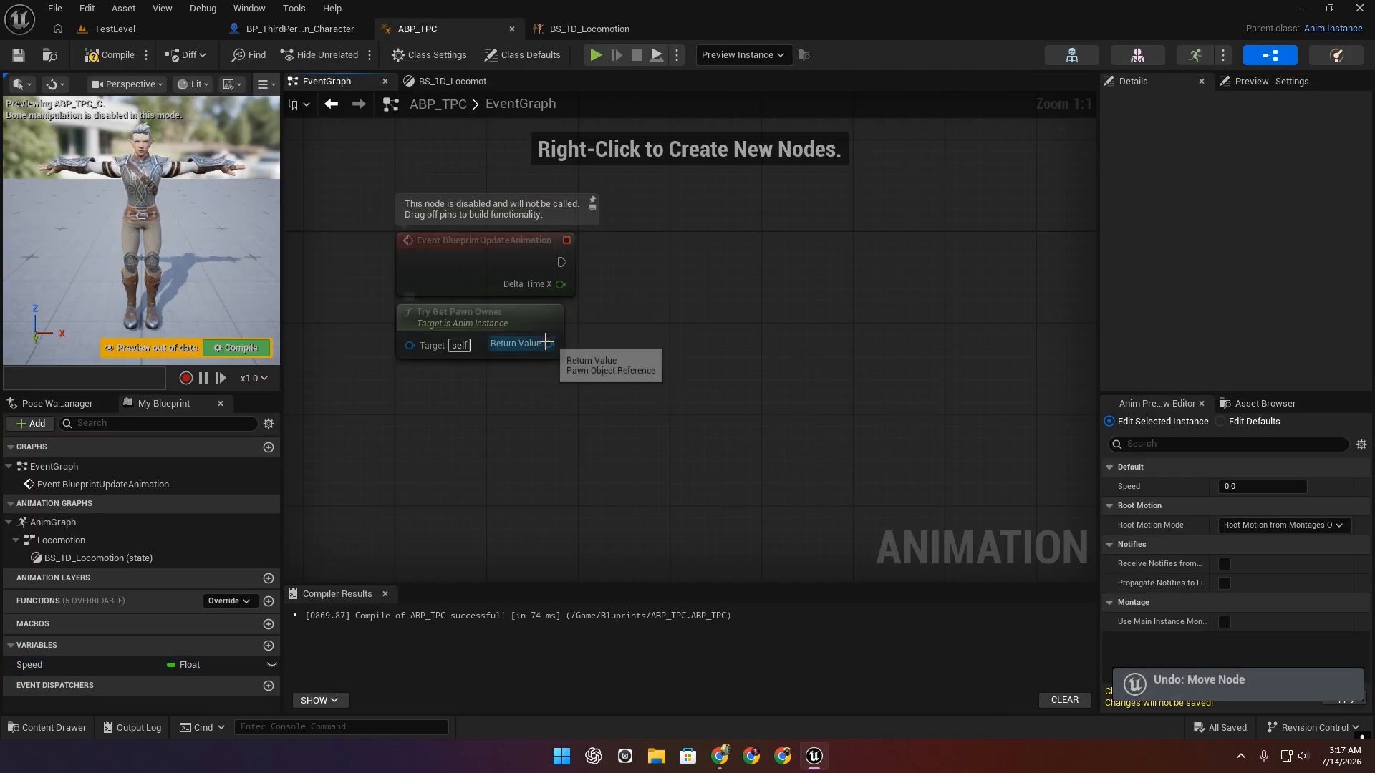
{"action": "left_click_drag", "start_coordinate": [549, 344], "coordinate": [620, 351]}
{"action": "type", "text": "get veloc"}
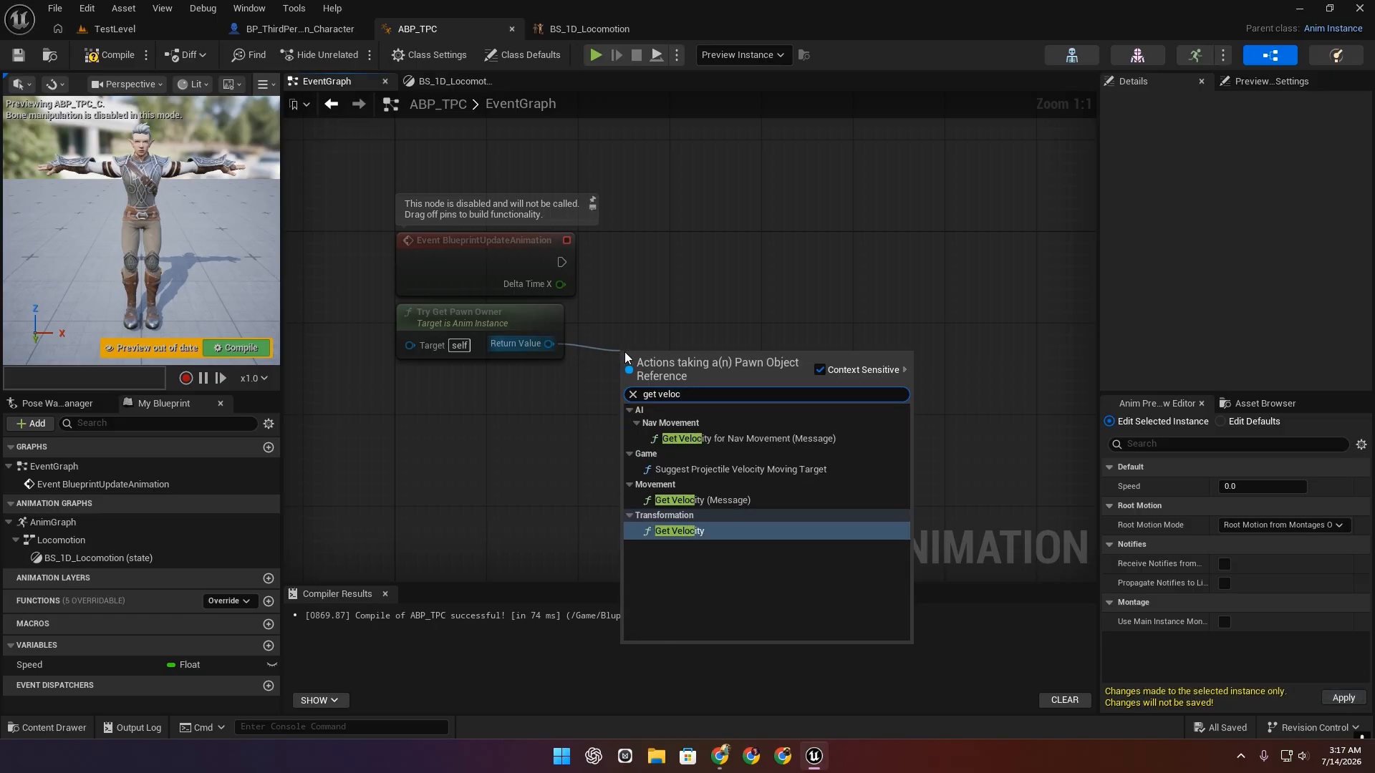
{"action": "left_click", "coordinate": [680, 532]}
{"action": "left_click_drag", "start_coordinate": [678, 362], "coordinate": [642, 337]}
{"action": "right_click_drag", "start_coordinate": [642, 337], "coordinate": [489, 351]}
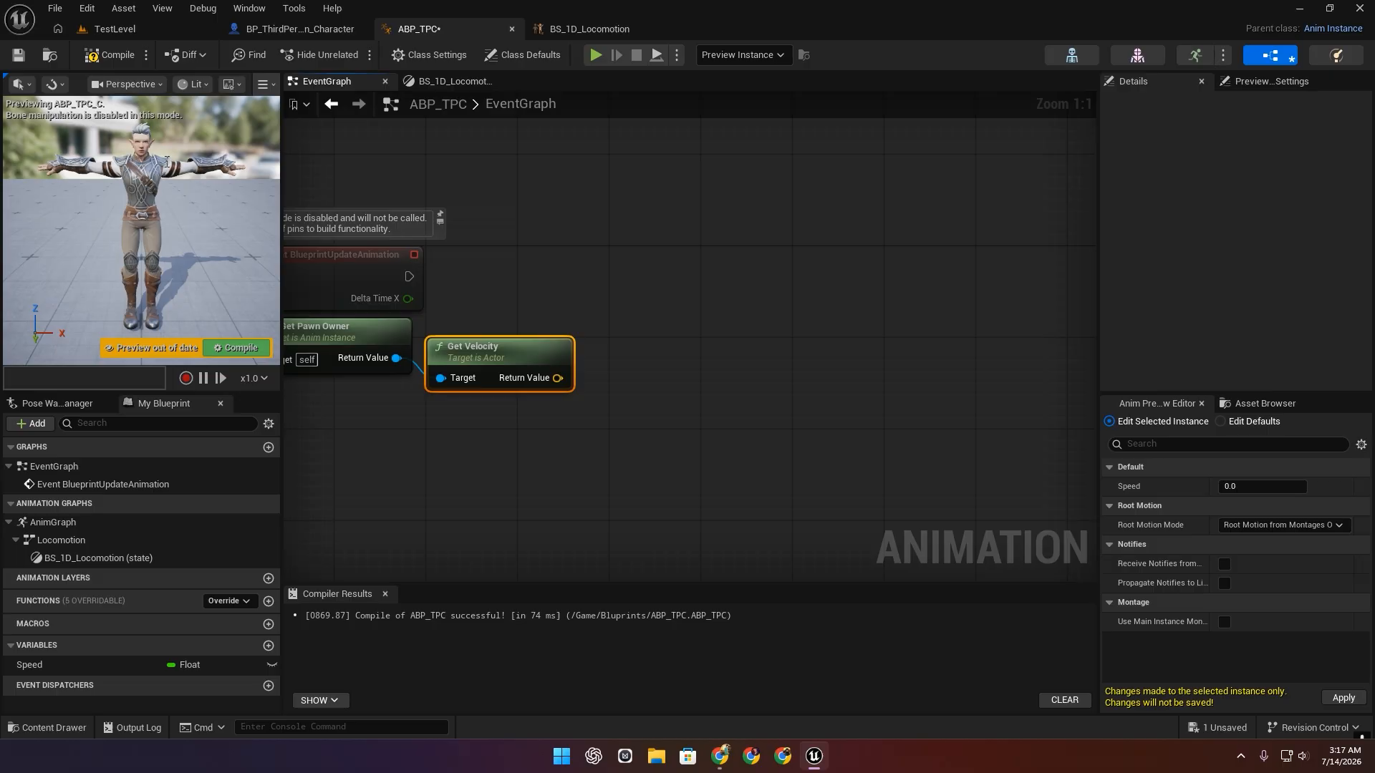
{"action": "left_click", "coordinate": [109, 55]}
{"action": "left_click", "coordinate": [19, 56]}
Add a Vector Length node fed by the Get Velocity return value.
{"action": "right_click_drag", "start_coordinate": [367, 201], "coordinate": [426, 203]}
{"action": "left_click_drag", "start_coordinate": [615, 377], "coordinate": [727, 377]}
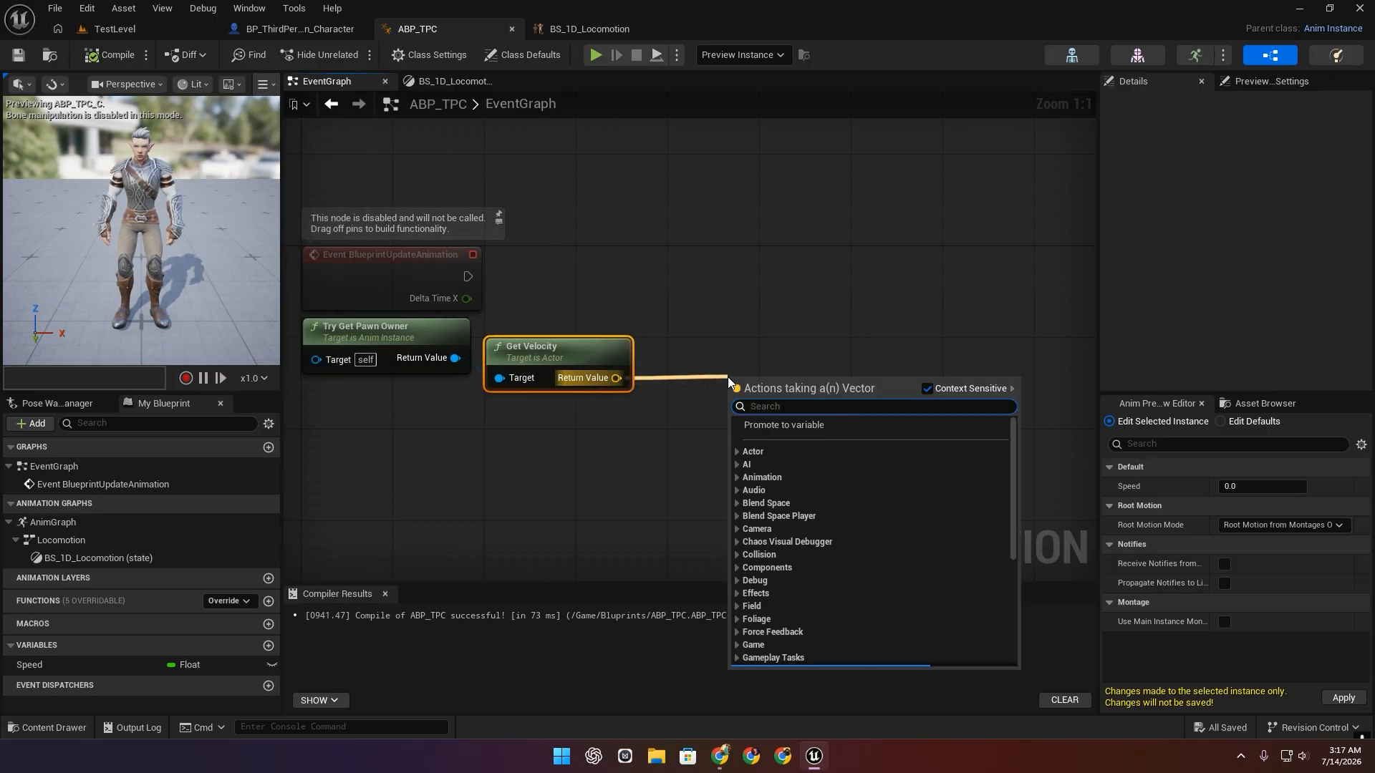
{"action": "type", "text": "get ve"}
{"action": "type", "text": "ctor le"}
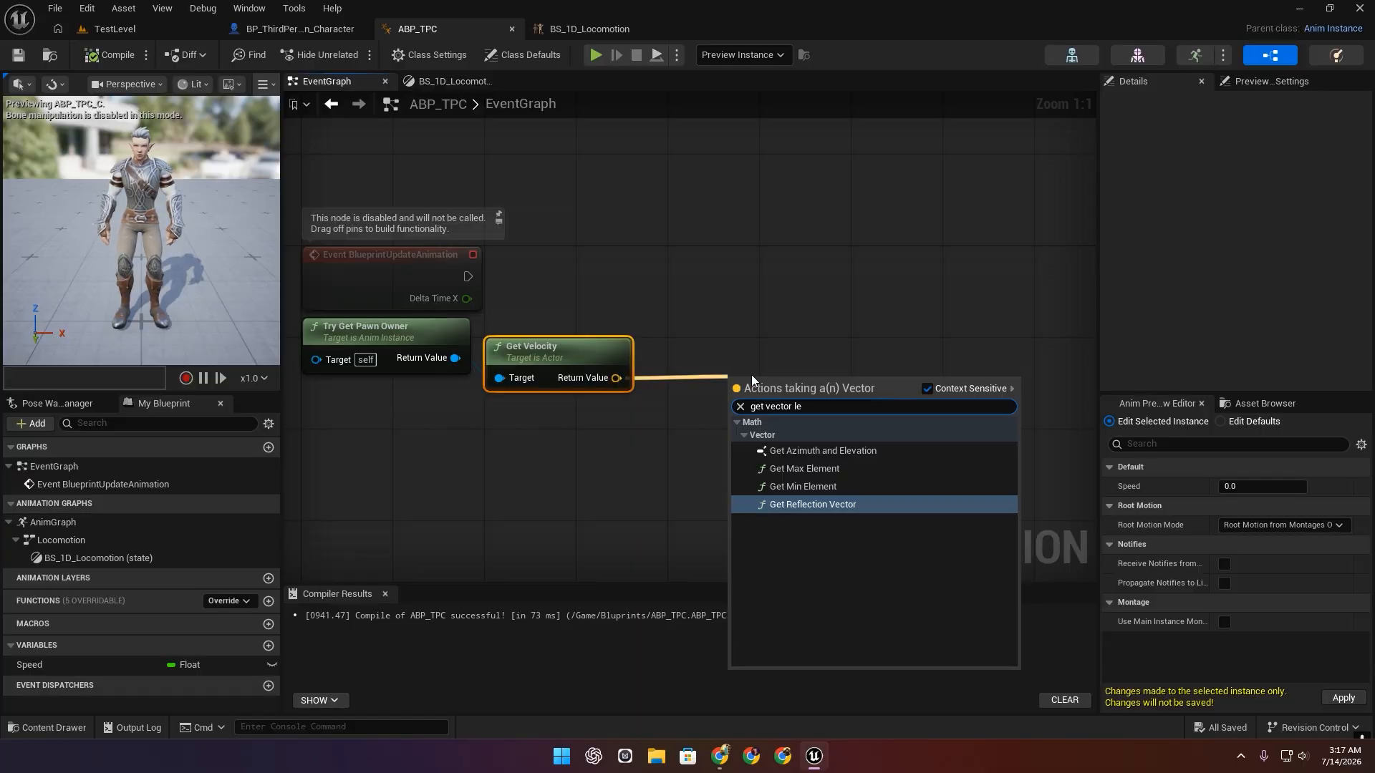
{"action": "key", "text": "ctrl+a"}
{"action": "type", "text": "vector "}
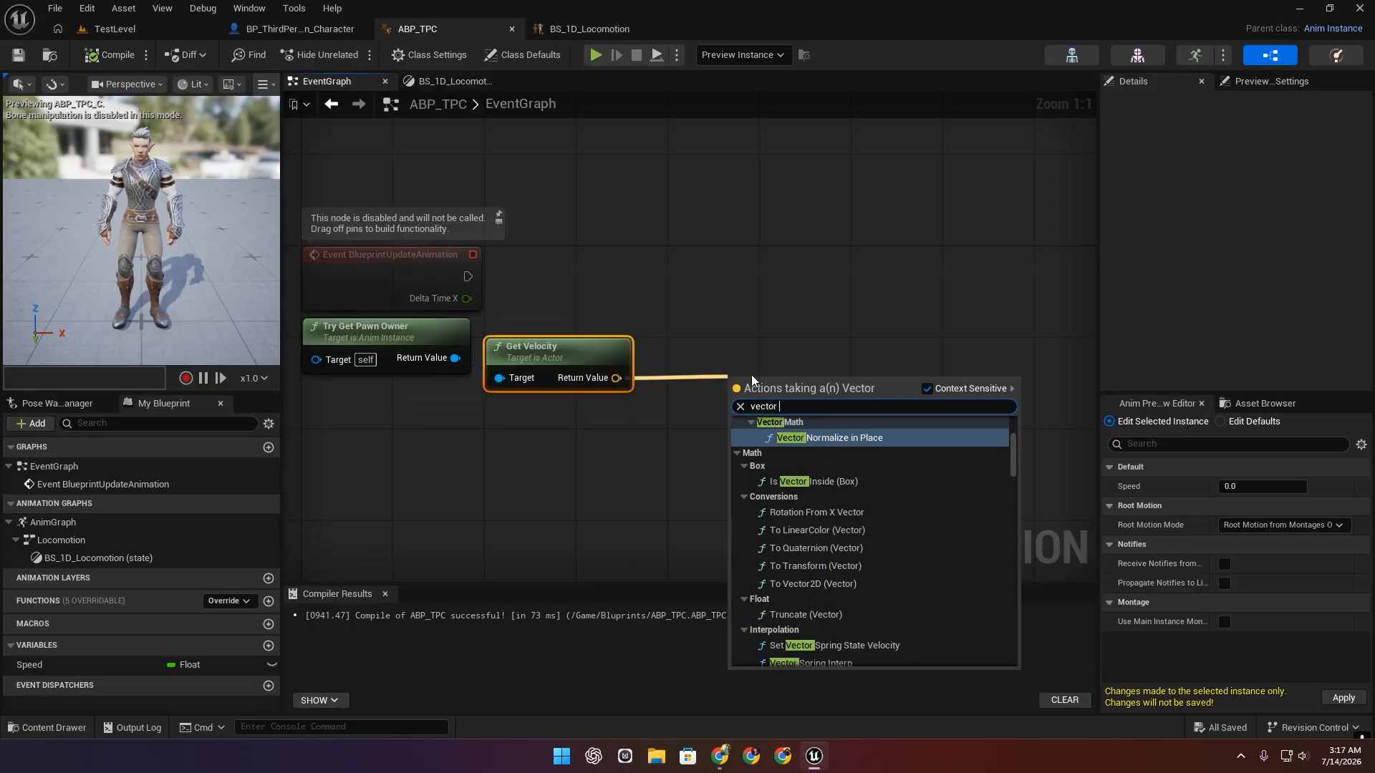
{"action": "type", "text": "le"}
{"action": "left_click", "coordinate": [829, 504]}
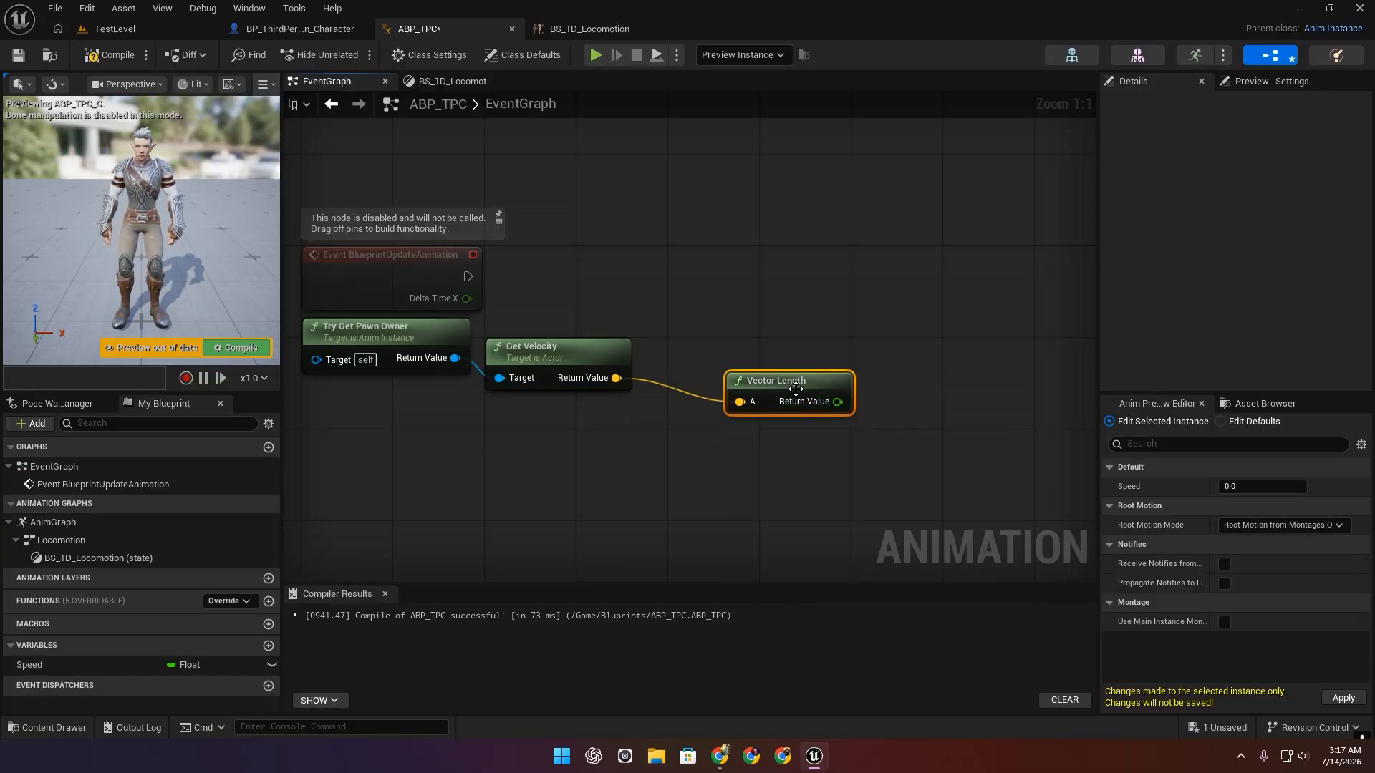
Align Vector Length with Get Velocity and feed its result into a Set Speed node executed by Event BlueprintUpdateAnimation.
{"action": "left_click_drag", "start_coordinate": [795, 389], "coordinate": [738, 366]}
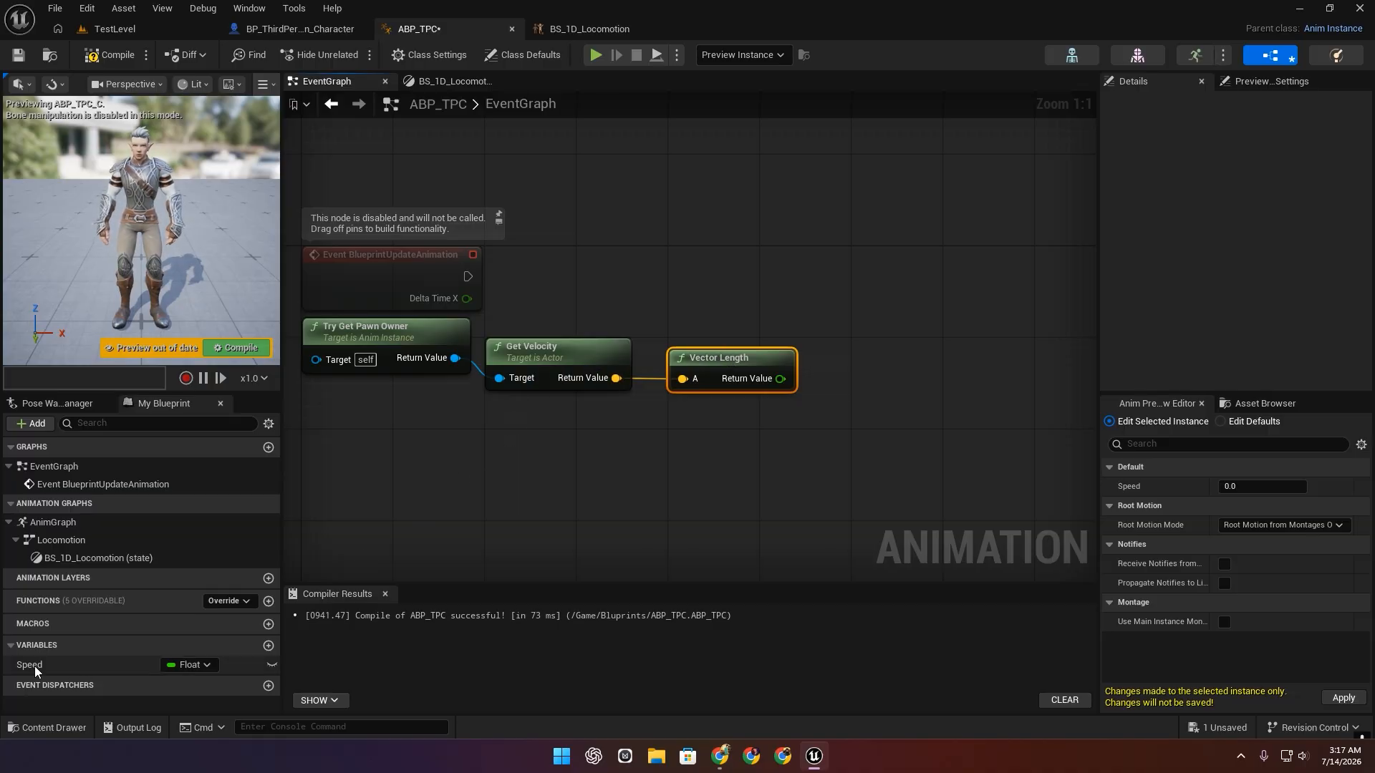
{"action": "left_click_drag", "start_coordinate": [35, 666], "coordinate": [783, 377]}
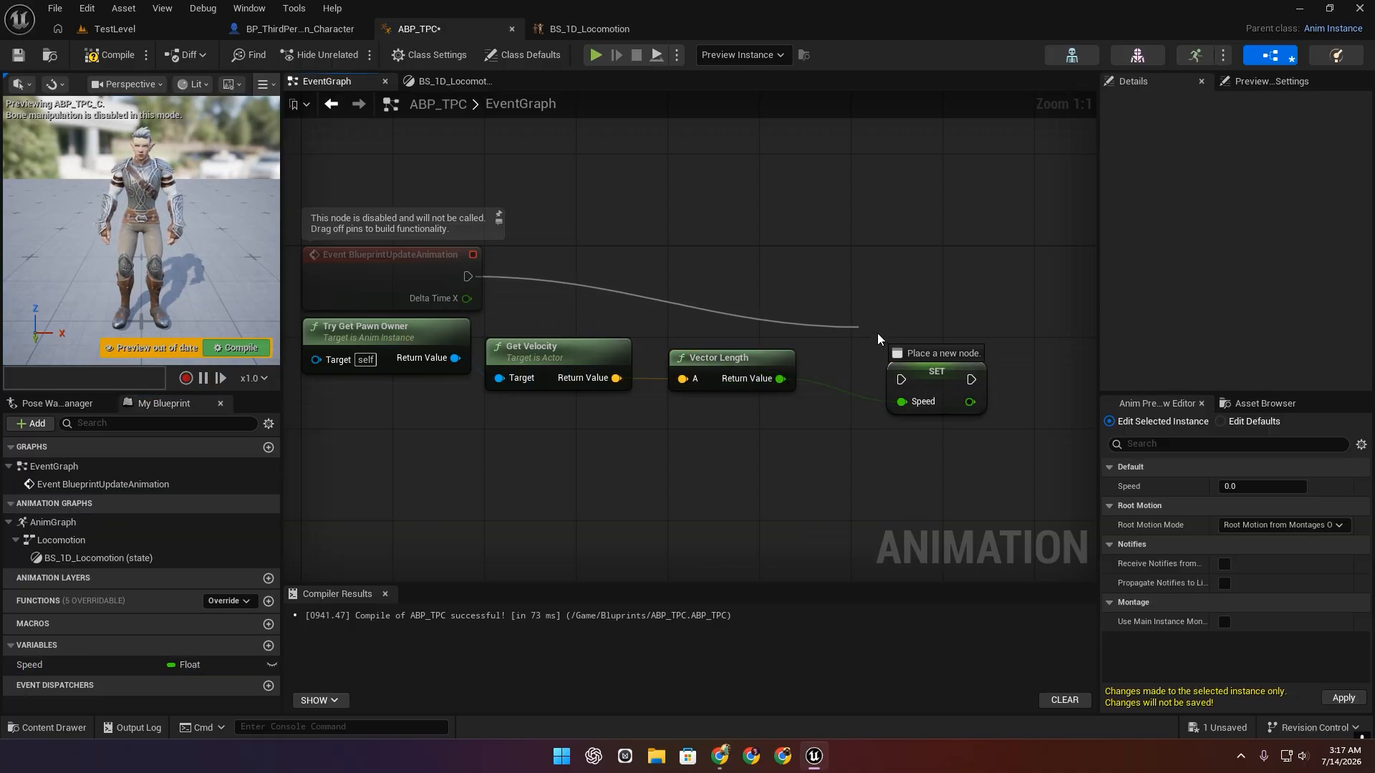
{"action": "mouse_move", "coordinate": [878, 333]}
{"action": "left_mouse_down"}
{"action": "mouse_move", "coordinate": [901, 380]}
{"action": "mouse_move", "coordinate": [876, 306]}
{"action": "left_mouse_up"}
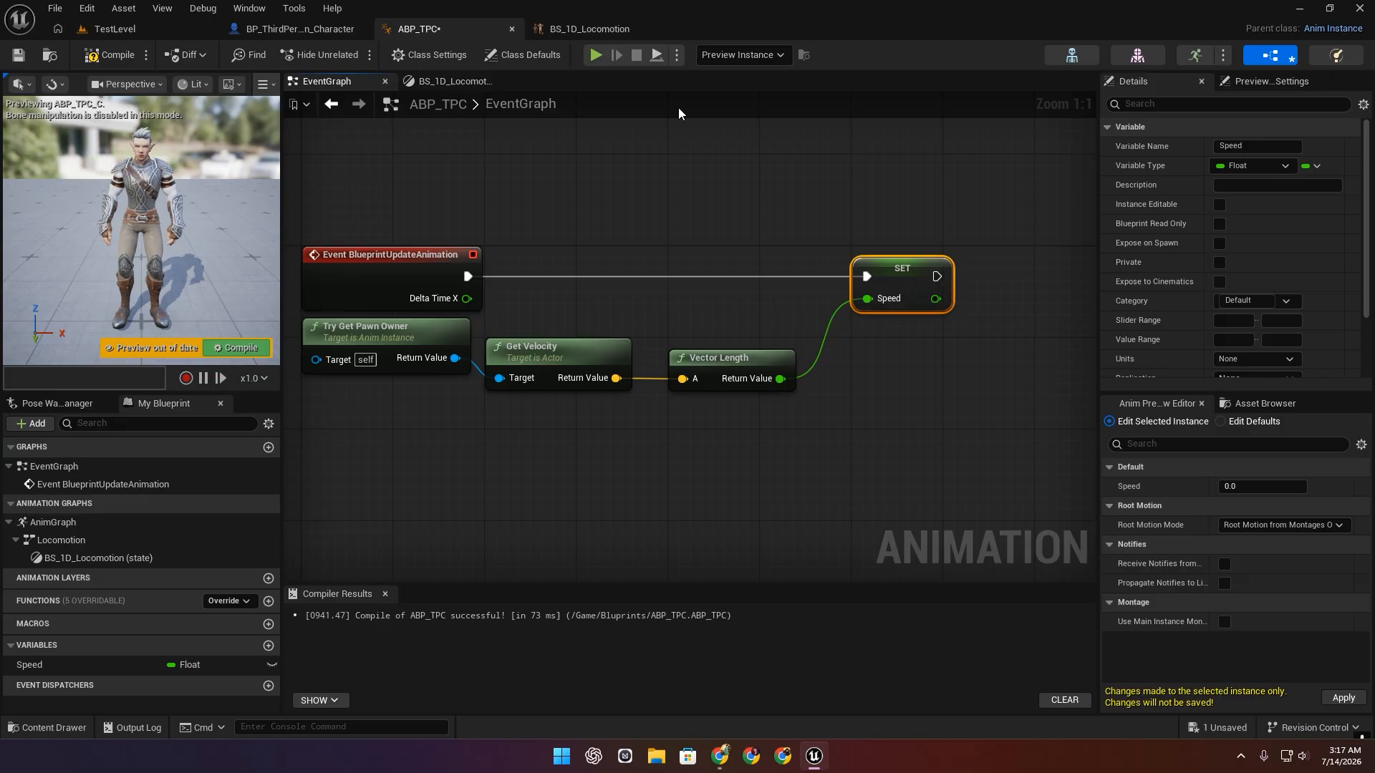
Play the game preview, move the character forward to test its locomotion animation, and stop the preview.
{"action": "key", "text": "alt+p"}
{"action": "key", "text": "w"}
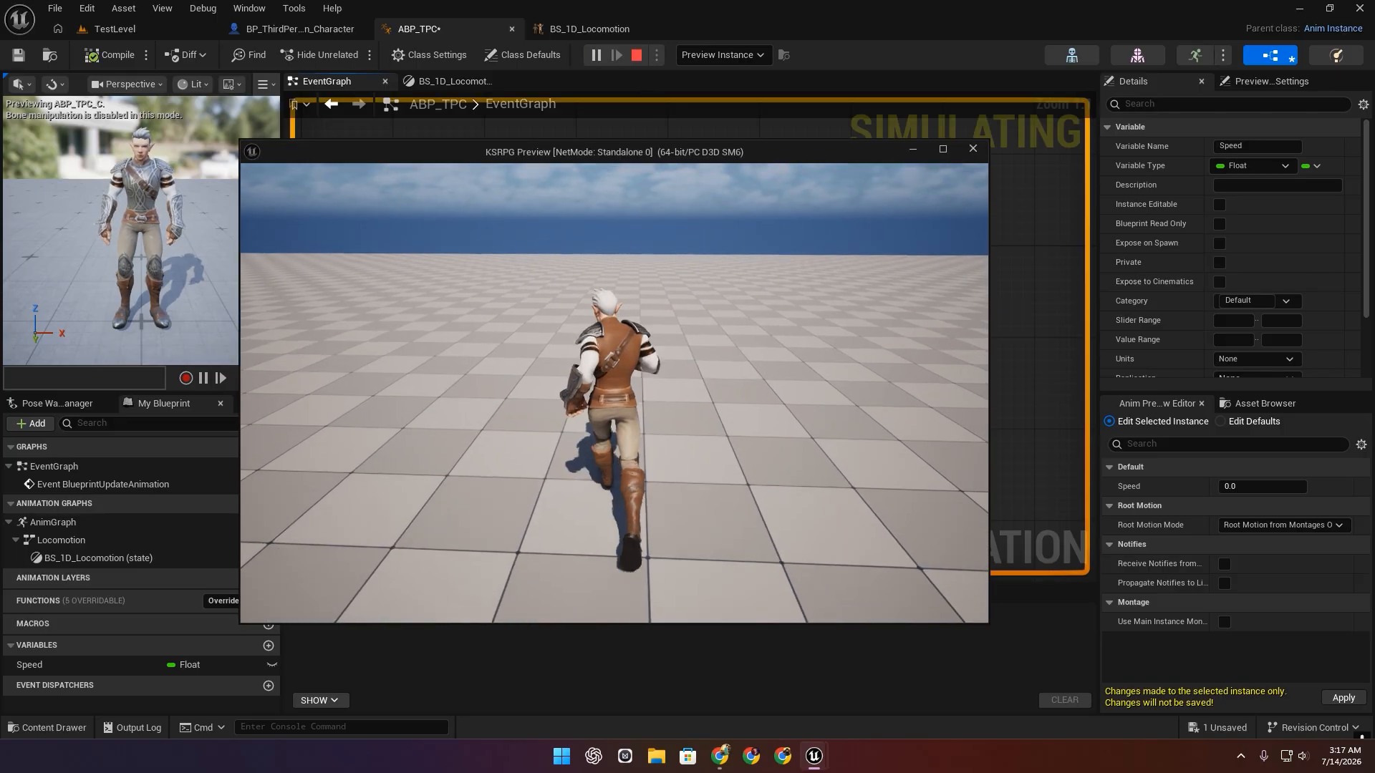
{"action": "key", "text": "w"}
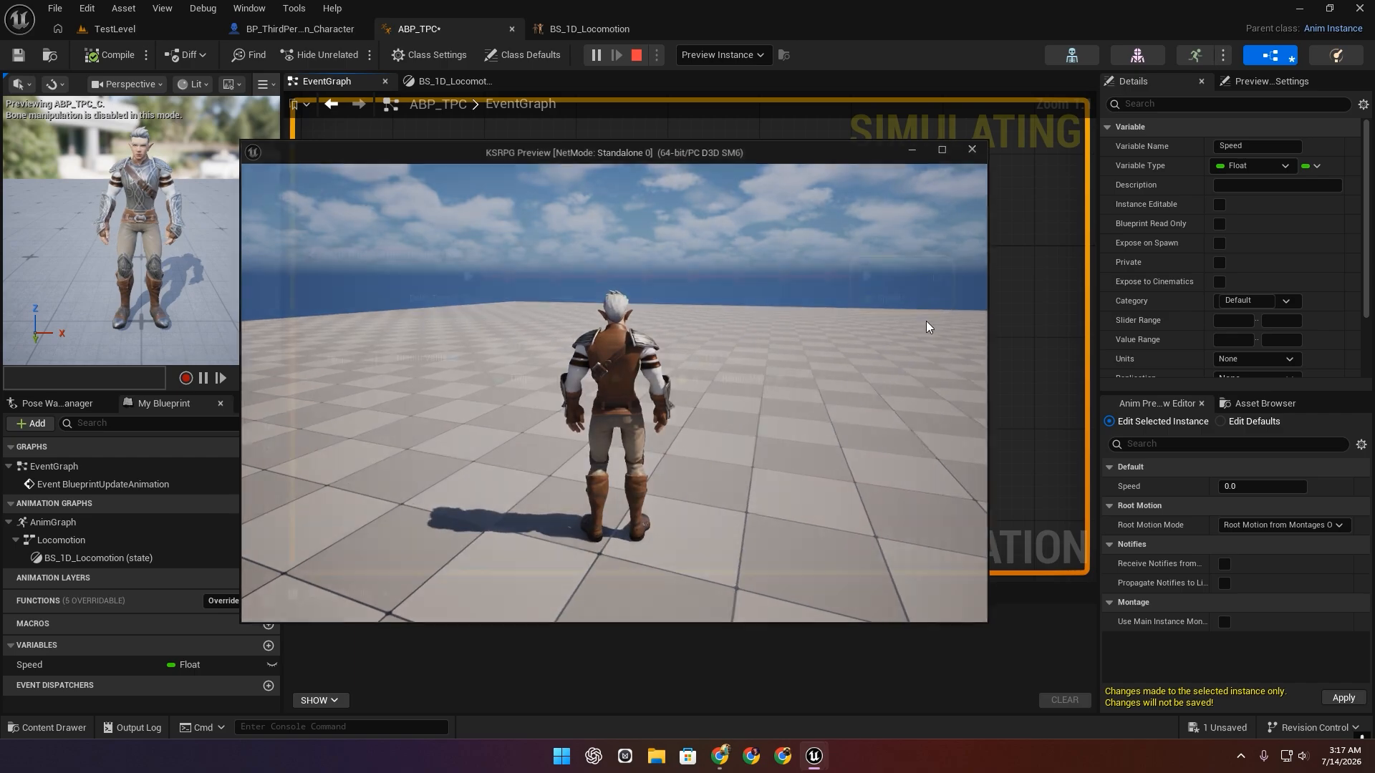
{"action": "key", "text": "Escape"}
Set Max Walk Speed to 300 cm/s in the class defaults of BP_ThirdPerson_Character.
{"action": "left_click", "coordinate": [269, 29]}
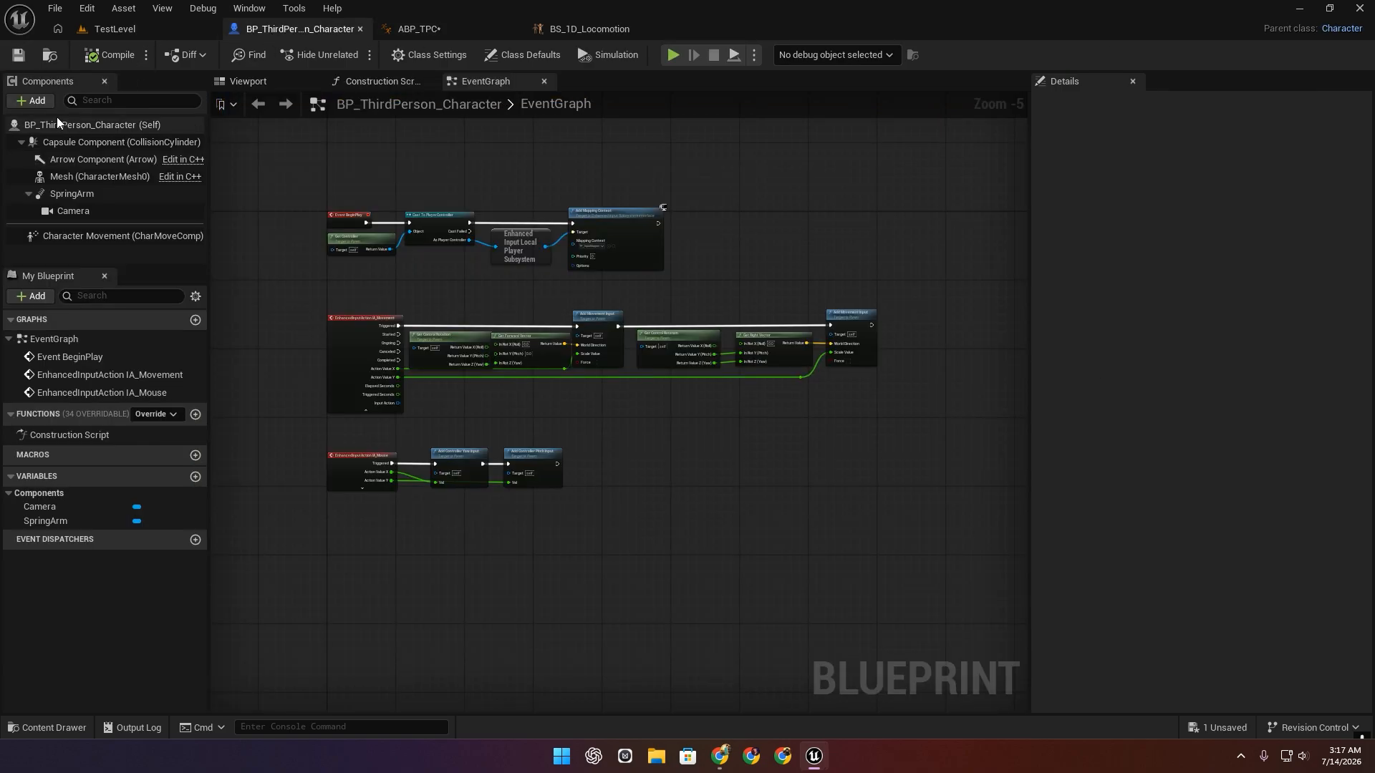
{"action": "left_click", "coordinate": [89, 127]}
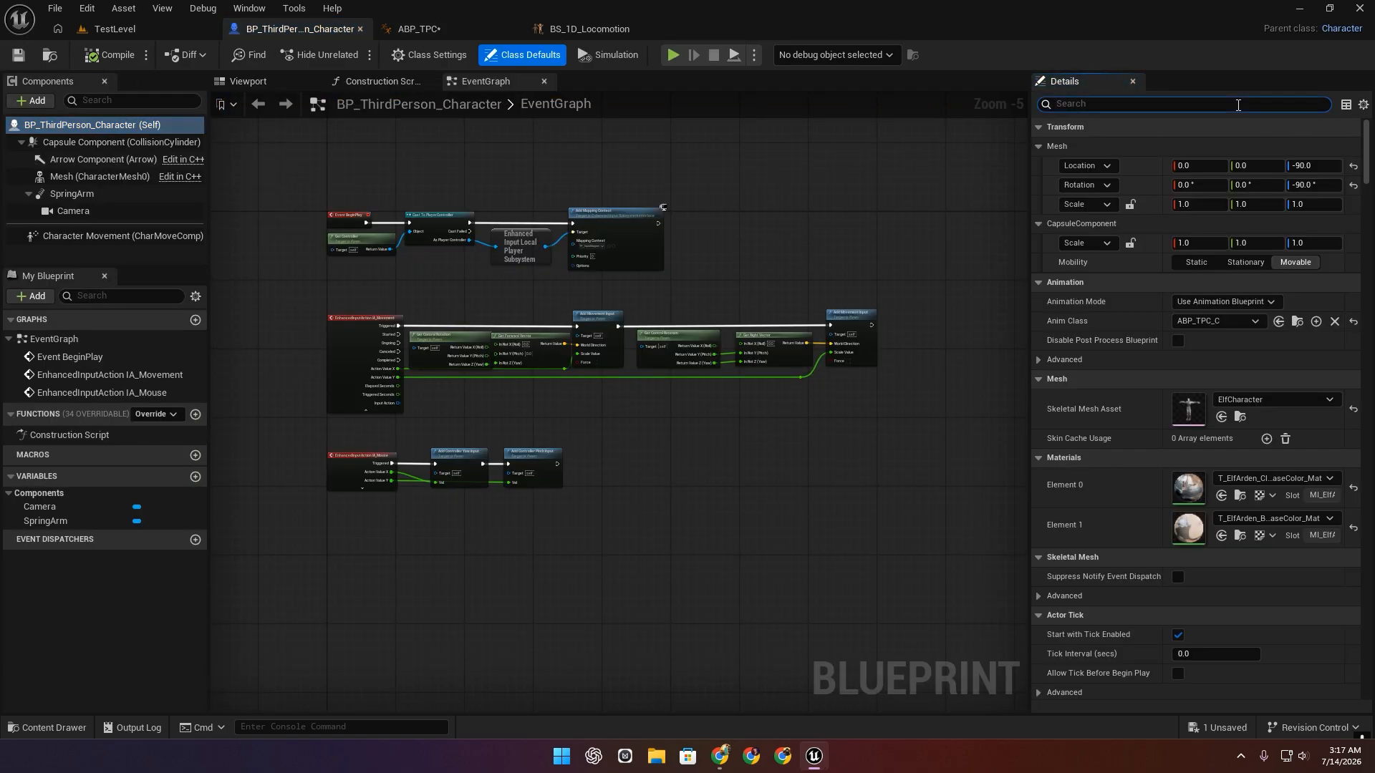
{"action": "left_click", "coordinate": [1230, 103]}
{"action": "type", "text": "max wa"}
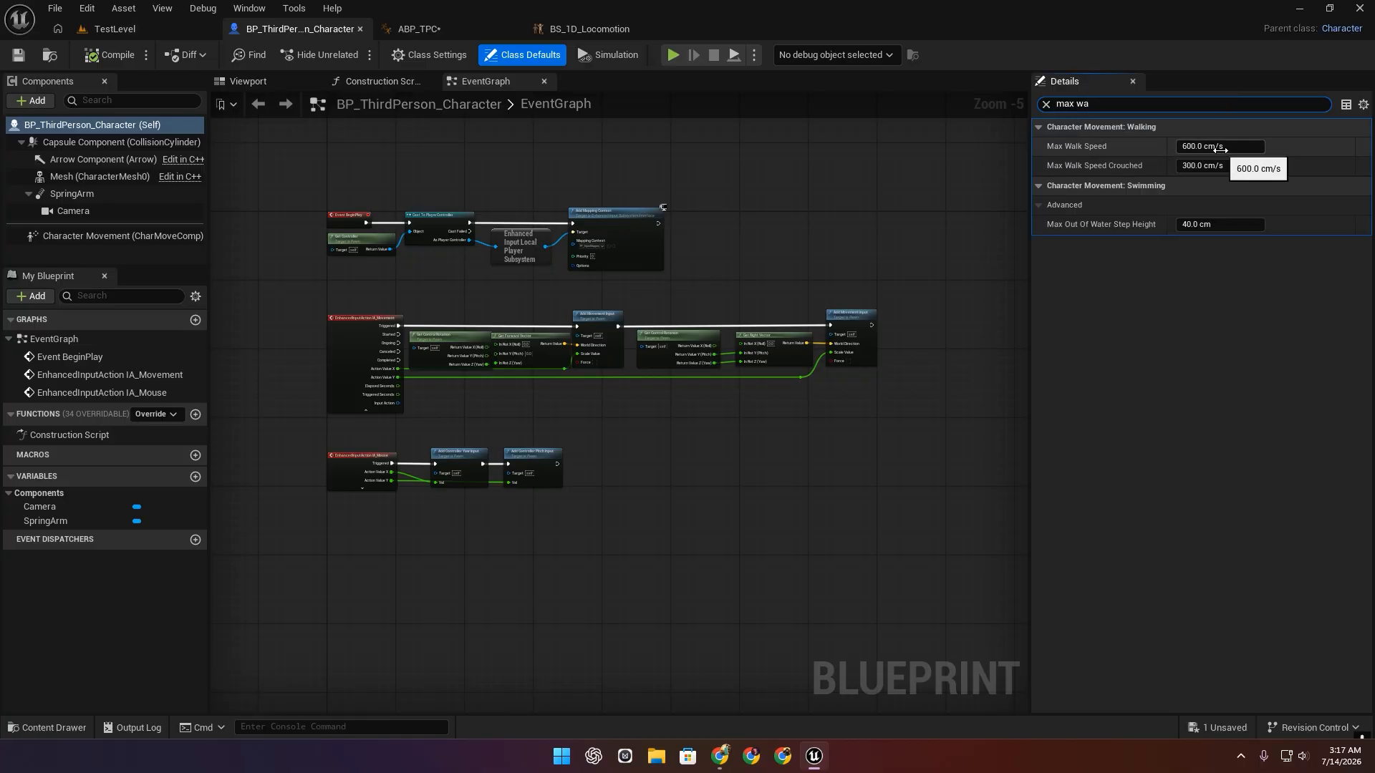
{"action": "right_click_drag", "start_coordinate": [759, 474], "coordinate": [715, 449]}
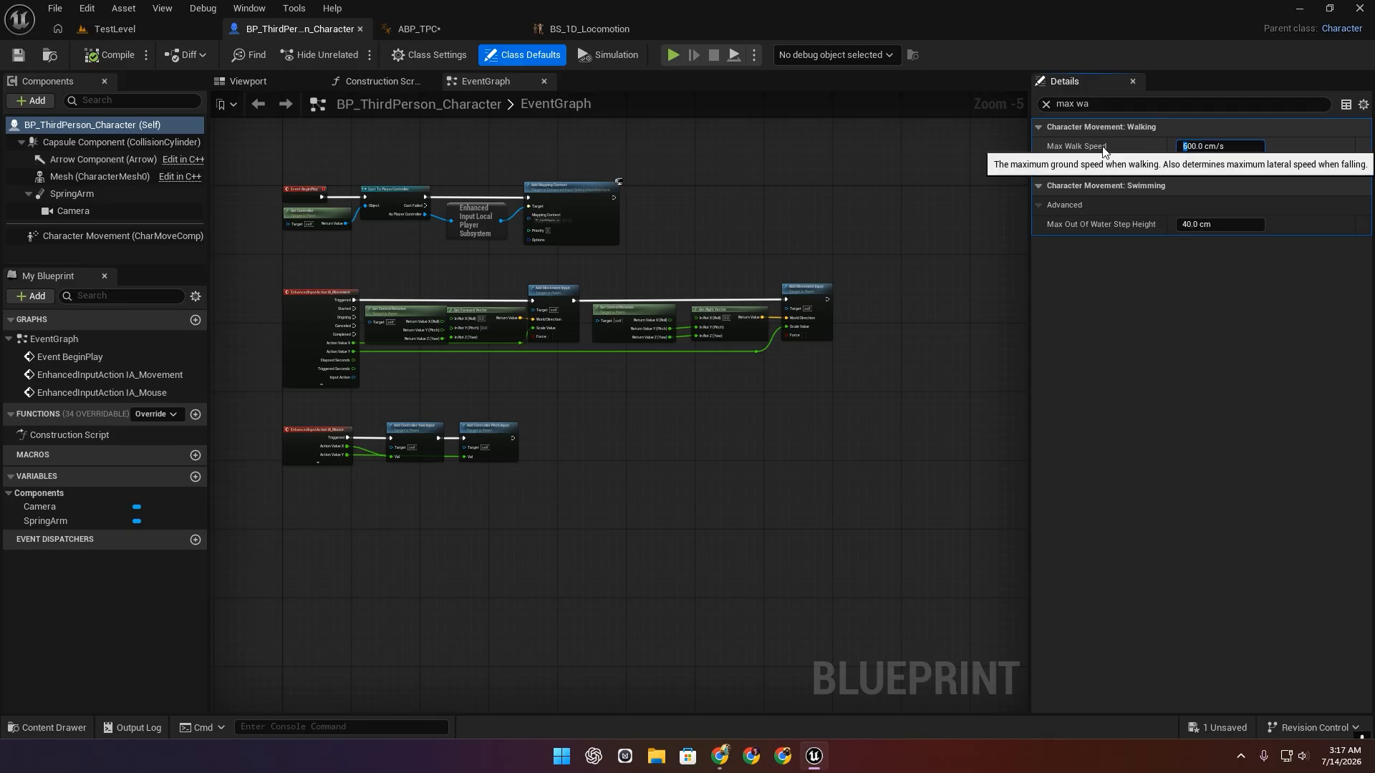
{"action": "key", "text": "Return"}
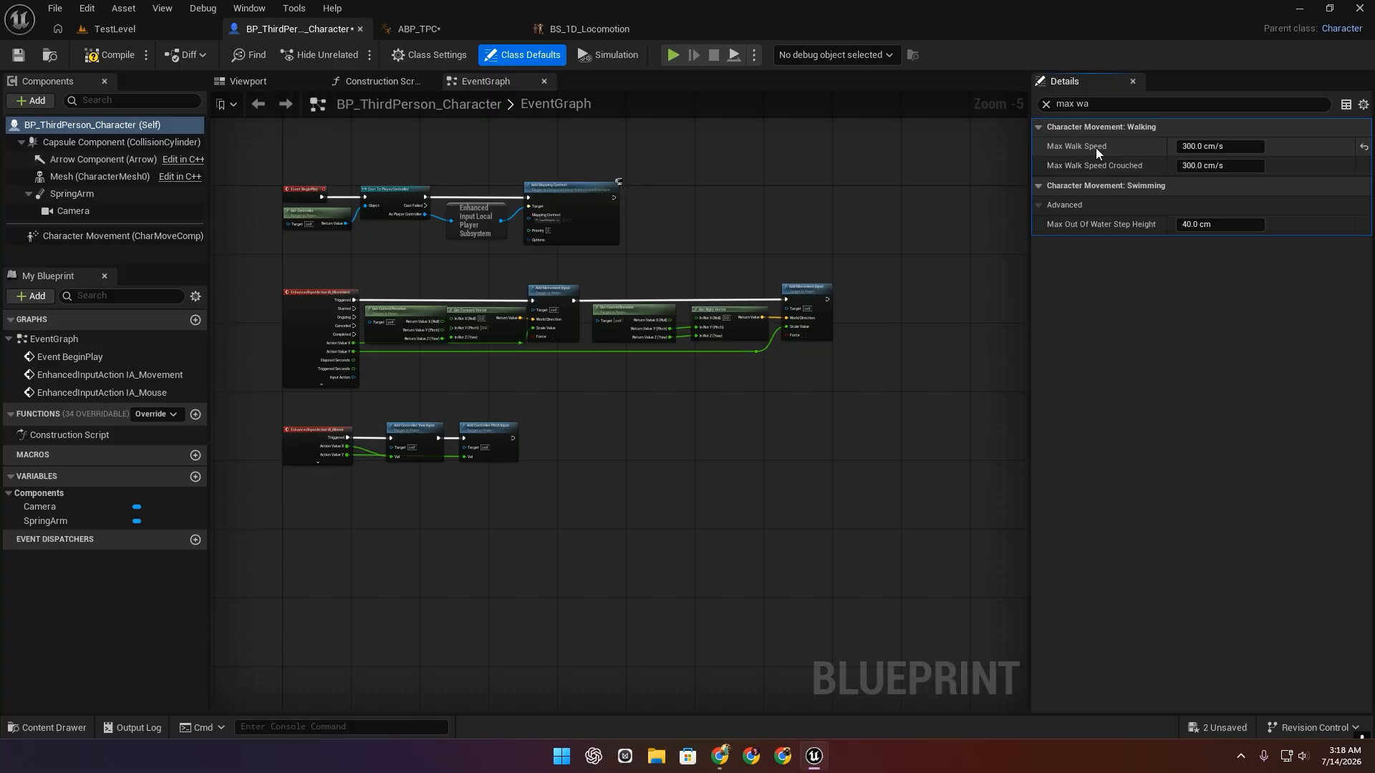
Add a keyboard event node for the 2 key below the IA_Mouse nodes in the event graph.
{"action": "scroll", "coordinate": [601, 559], "scroll_direction": "up", "scroll_amount": 5}
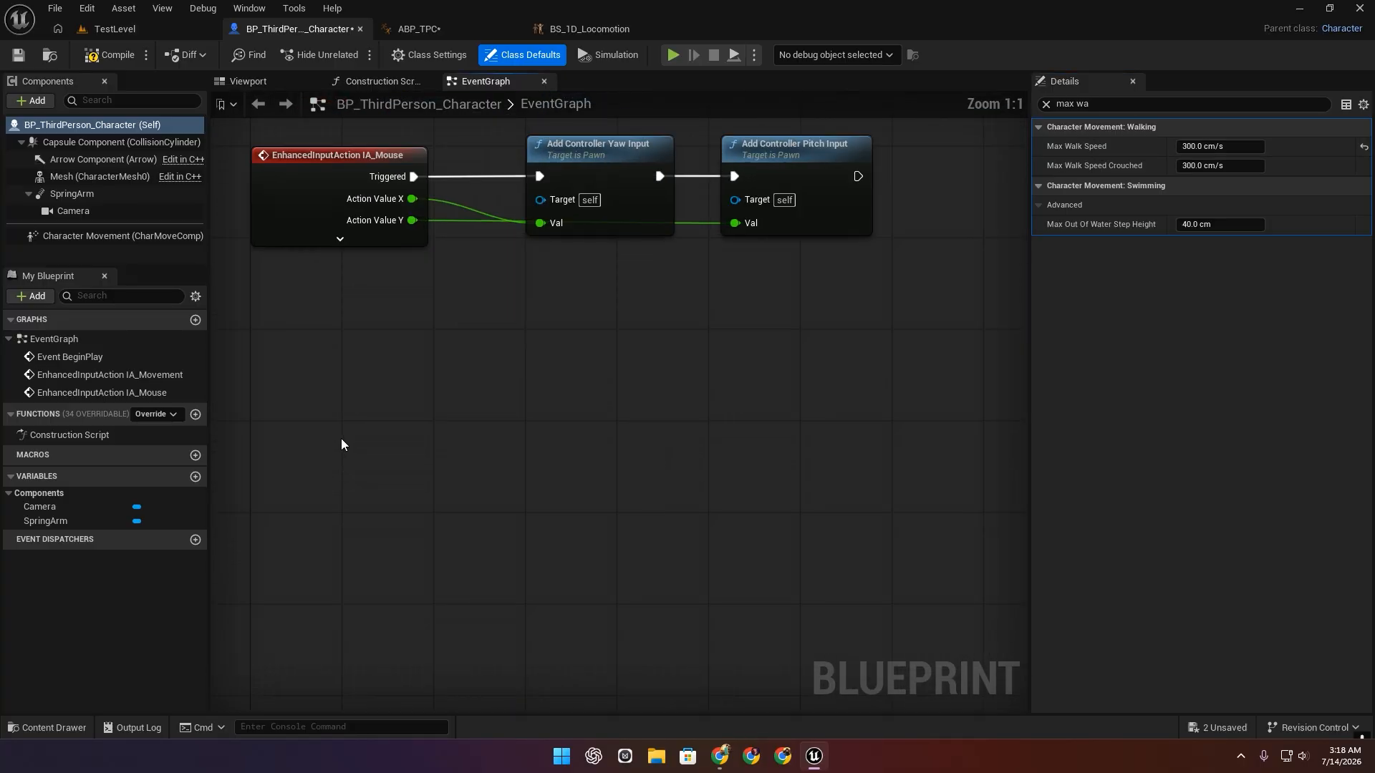
{"action": "right_click", "coordinate": [341, 440]}
{"action": "type", "text": "key"}
{"action": "scroll", "coordinate": [424, 637], "scroll_direction": "down", "scroll_amount": 3}
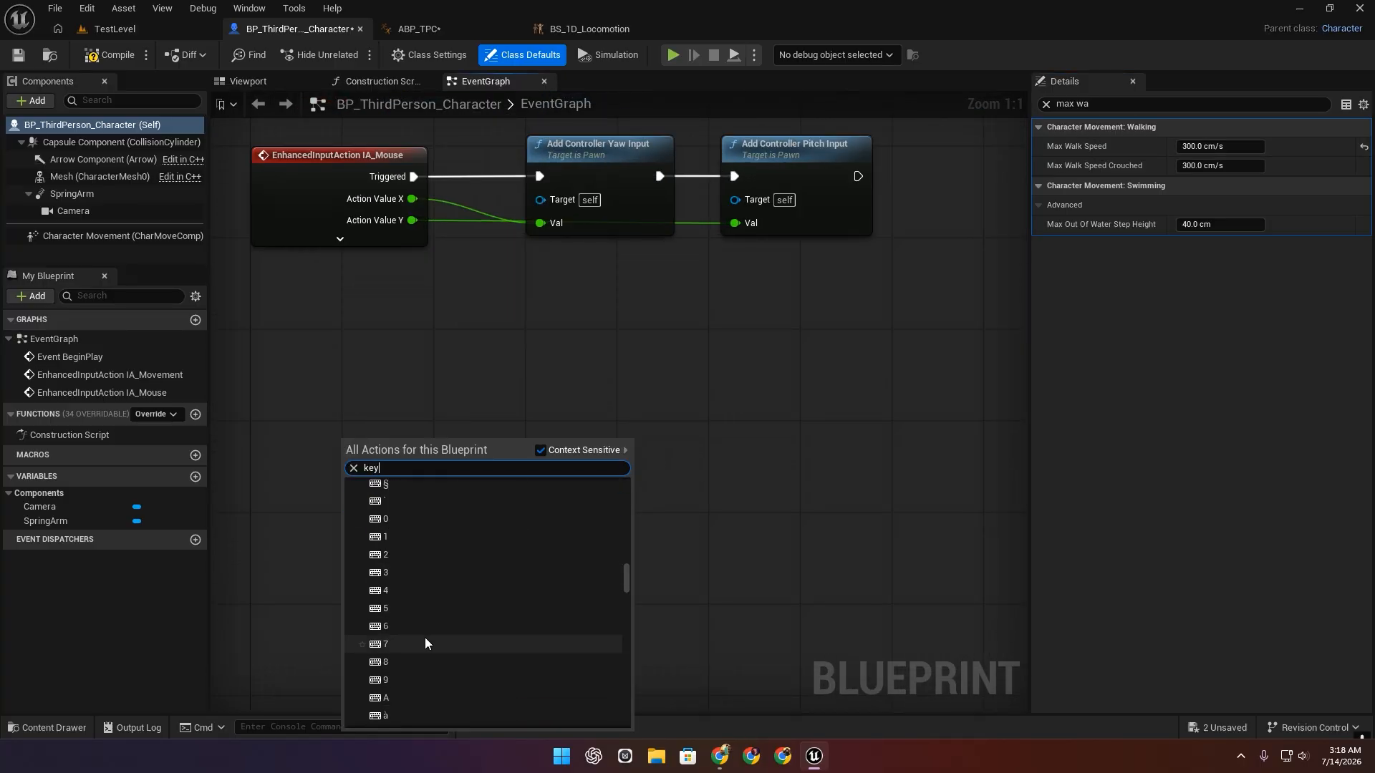
{"action": "left_click", "coordinate": [444, 539]}
{"action": "left_click_drag", "start_coordinate": [352, 441], "coordinate": [271, 337]}
{"action": "left_click", "coordinate": [424, 363]}
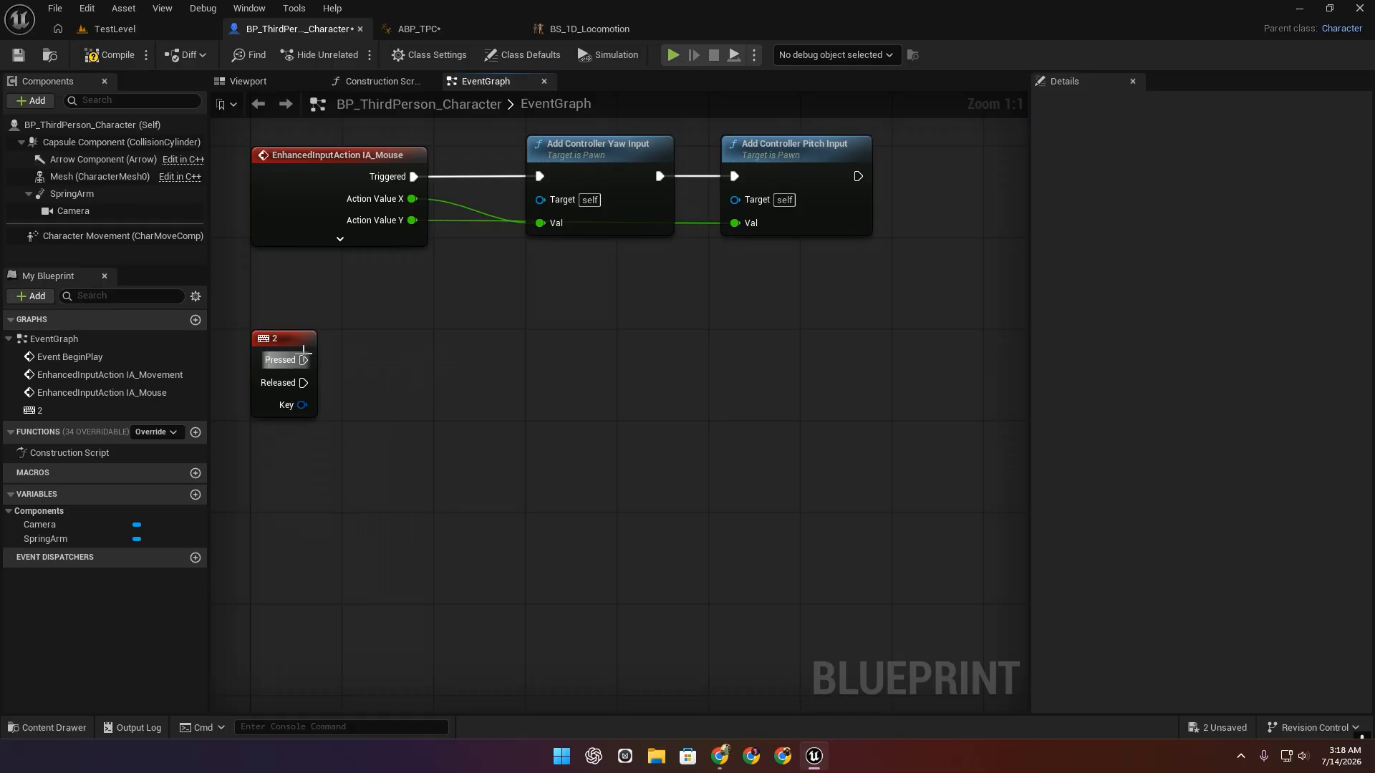
Change the input key of the new keyboard event to Left Shift.
{"action": "left_click", "coordinate": [290, 337]}
{"action": "left_click", "coordinate": [1046, 105]}
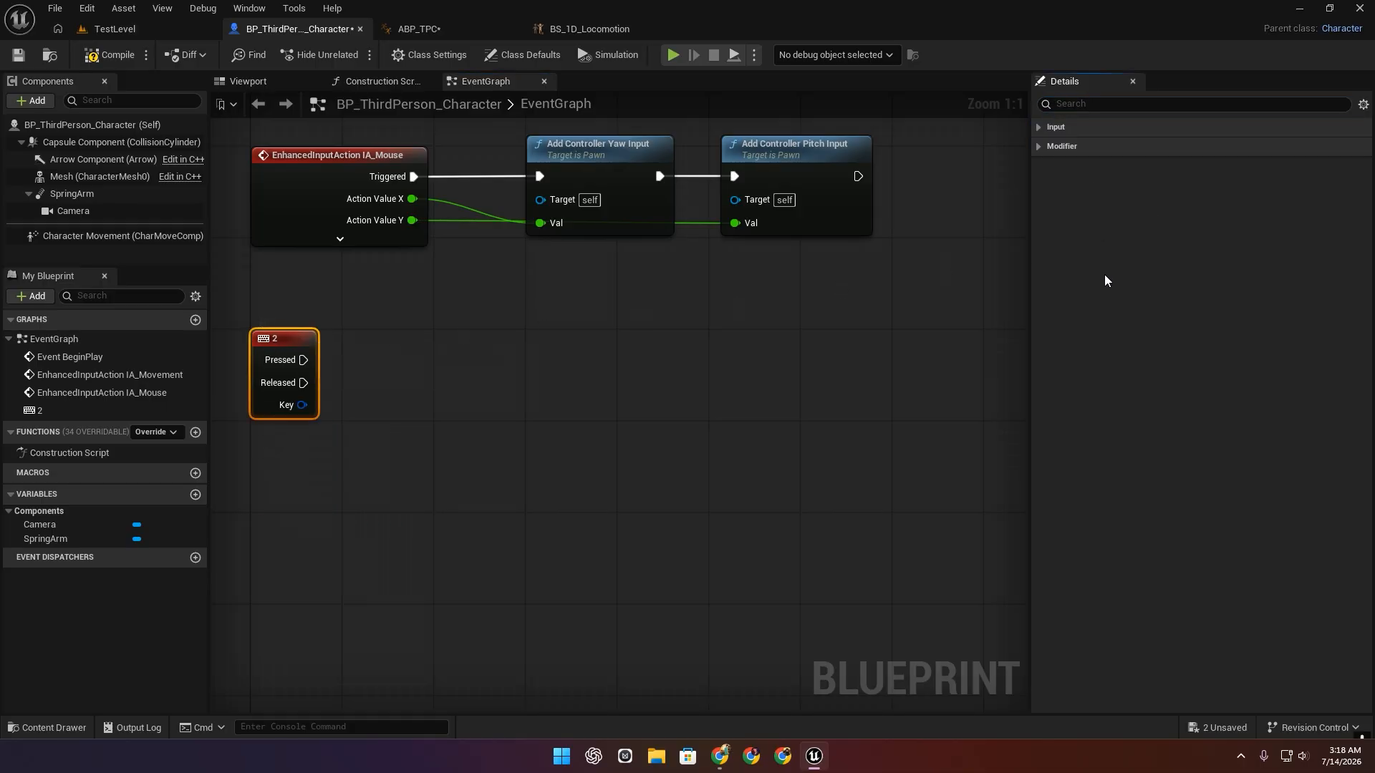
{"action": "left_click", "coordinate": [1188, 147]}
{"action": "key", "text": "shift"}
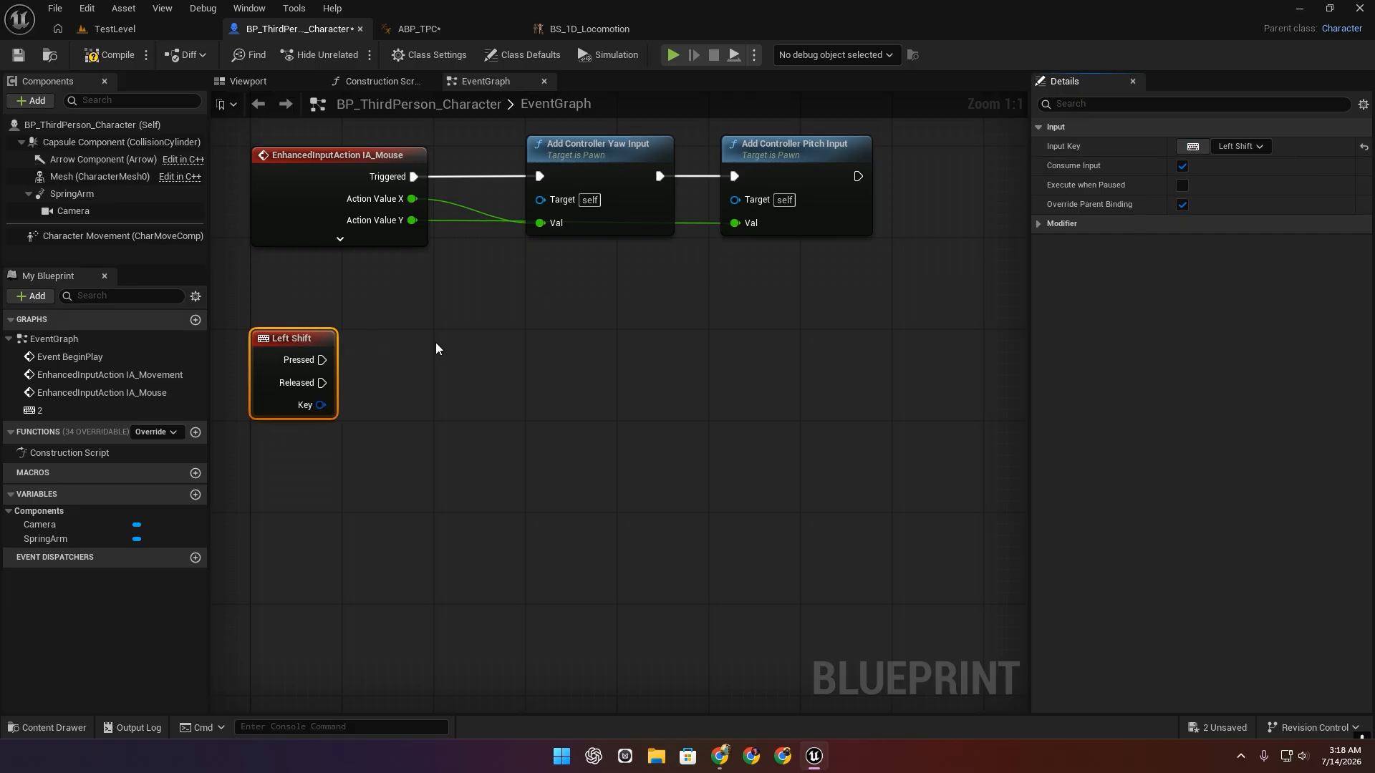
Place a Character Movement reference below the Left Shift event and filter the component's details for "max wa".
{"action": "right_click_drag", "start_coordinate": [401, 298], "coordinate": [435, 328]}
{"action": "left_click_drag", "start_coordinate": [434, 328], "coordinate": [371, 435]}
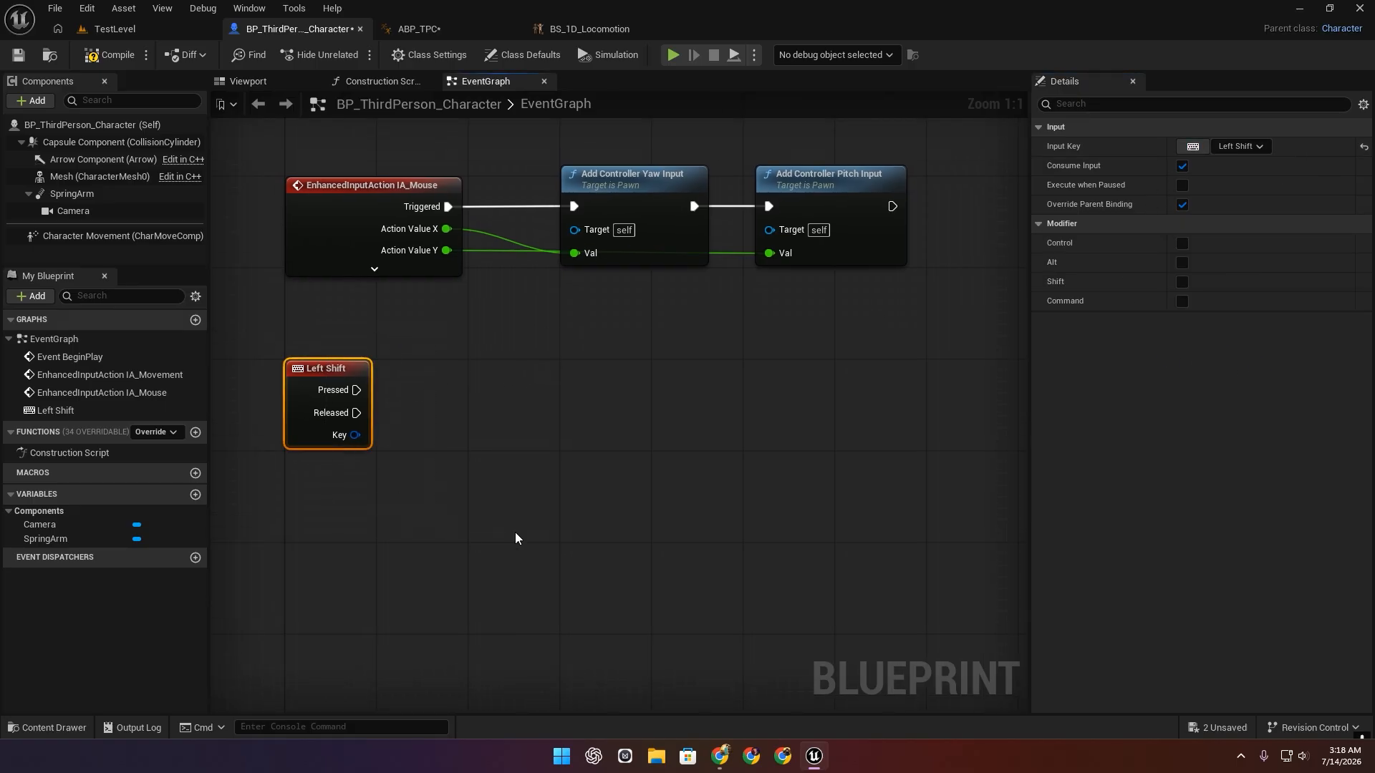
{"action": "left_click", "coordinate": [515, 539]}
{"action": "left_click_drag", "start_coordinate": [79, 235], "coordinate": [336, 497]}
{"action": "left_click", "coordinate": [104, 237]}
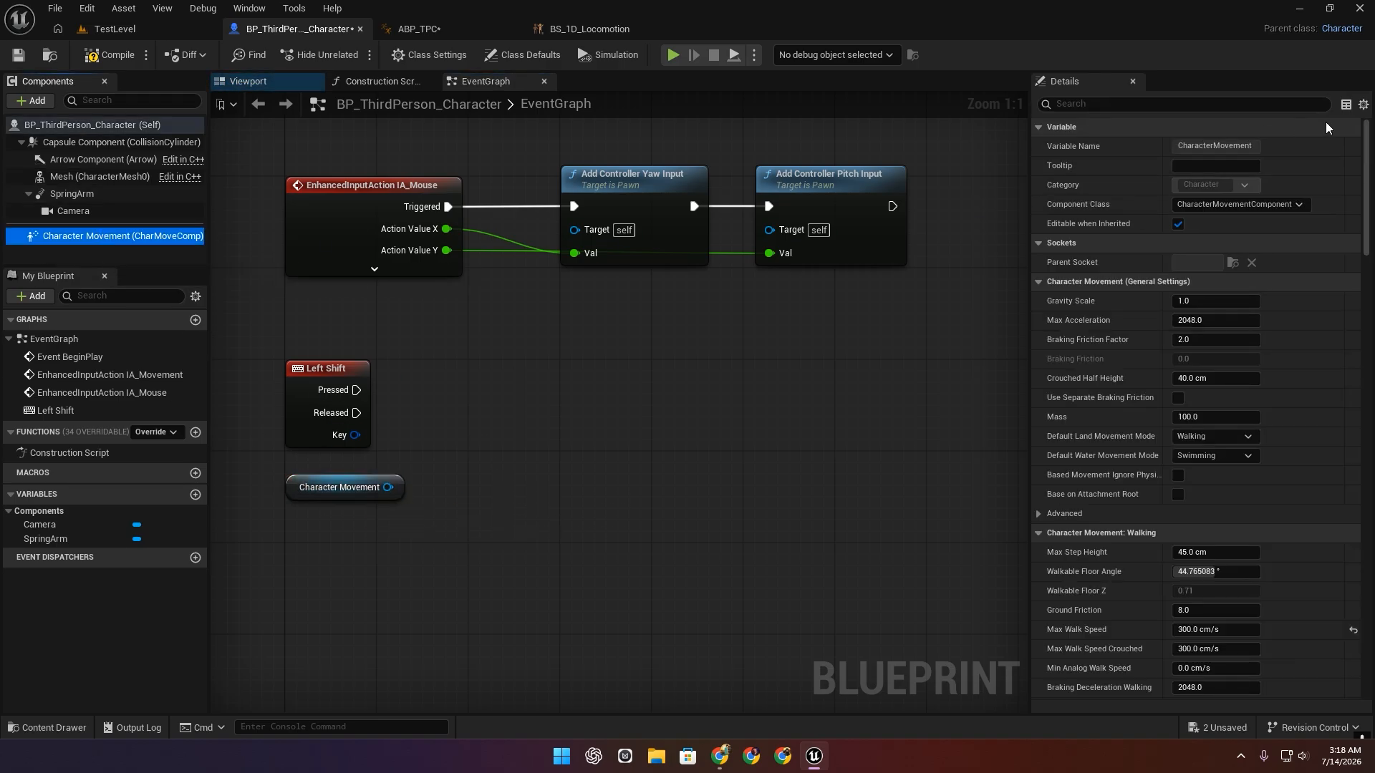
{"action": "type", "text": "max wa"}
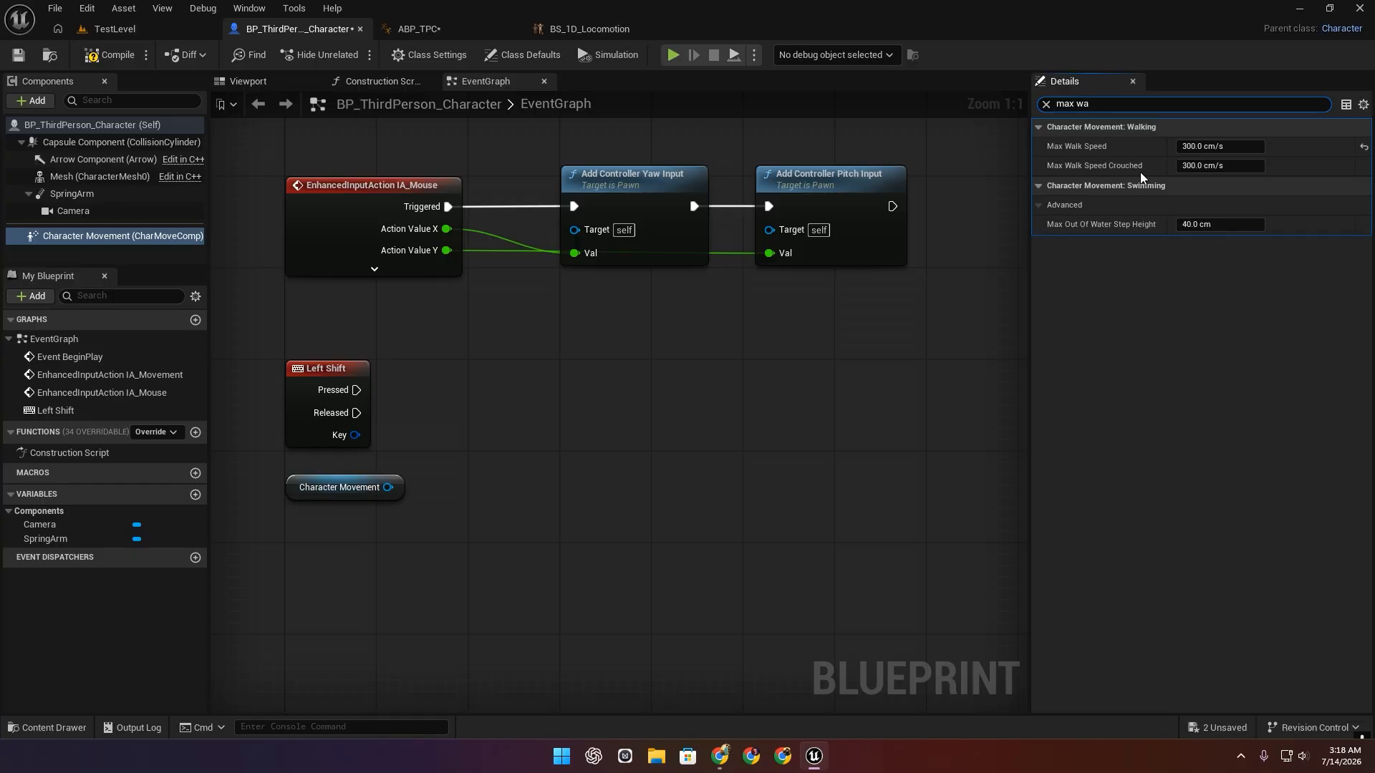
Add a Set Max Walk Speed node with value 600 targeting Character Movement, executed by the Left Shift Pressed output.
{"action": "left_click_drag", "start_coordinate": [387, 487], "coordinate": [488, 429]}
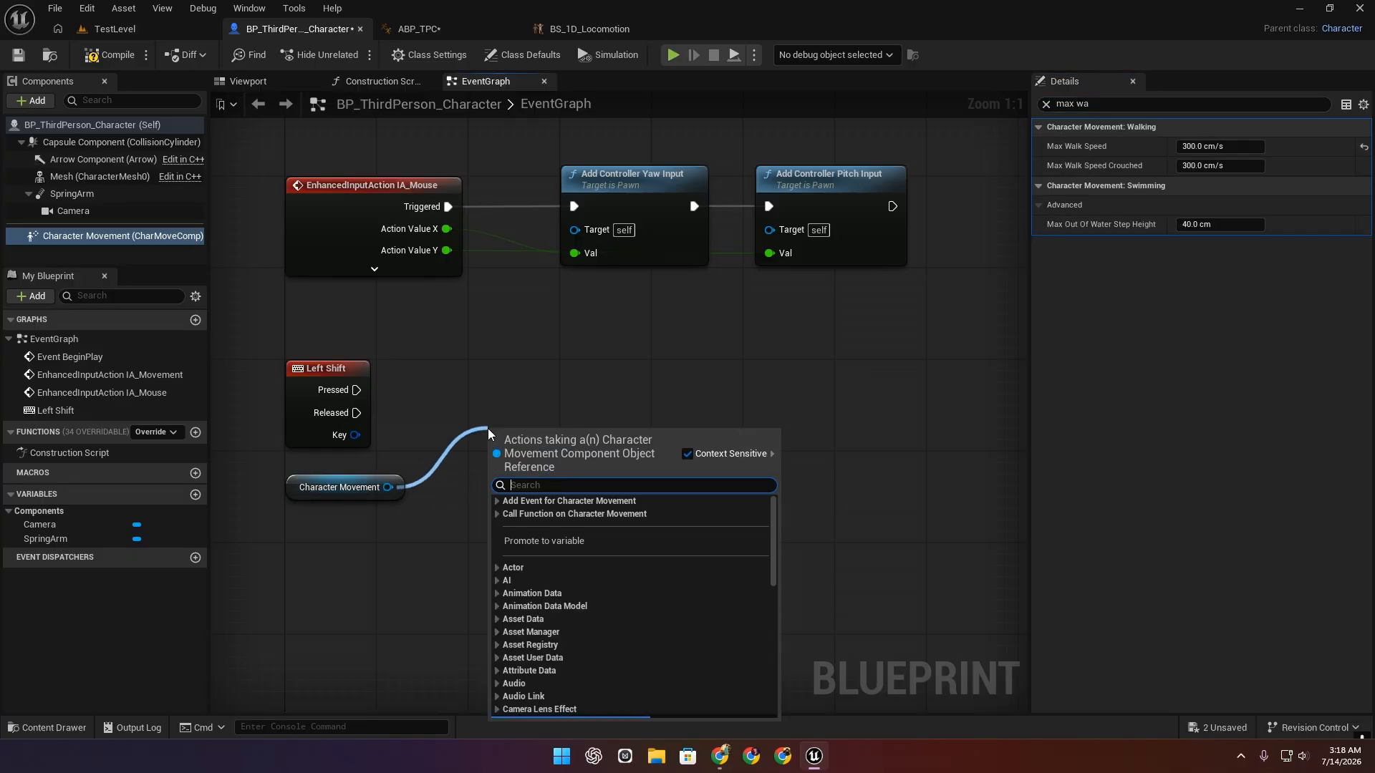
{"action": "type", "text": "set max wa"}
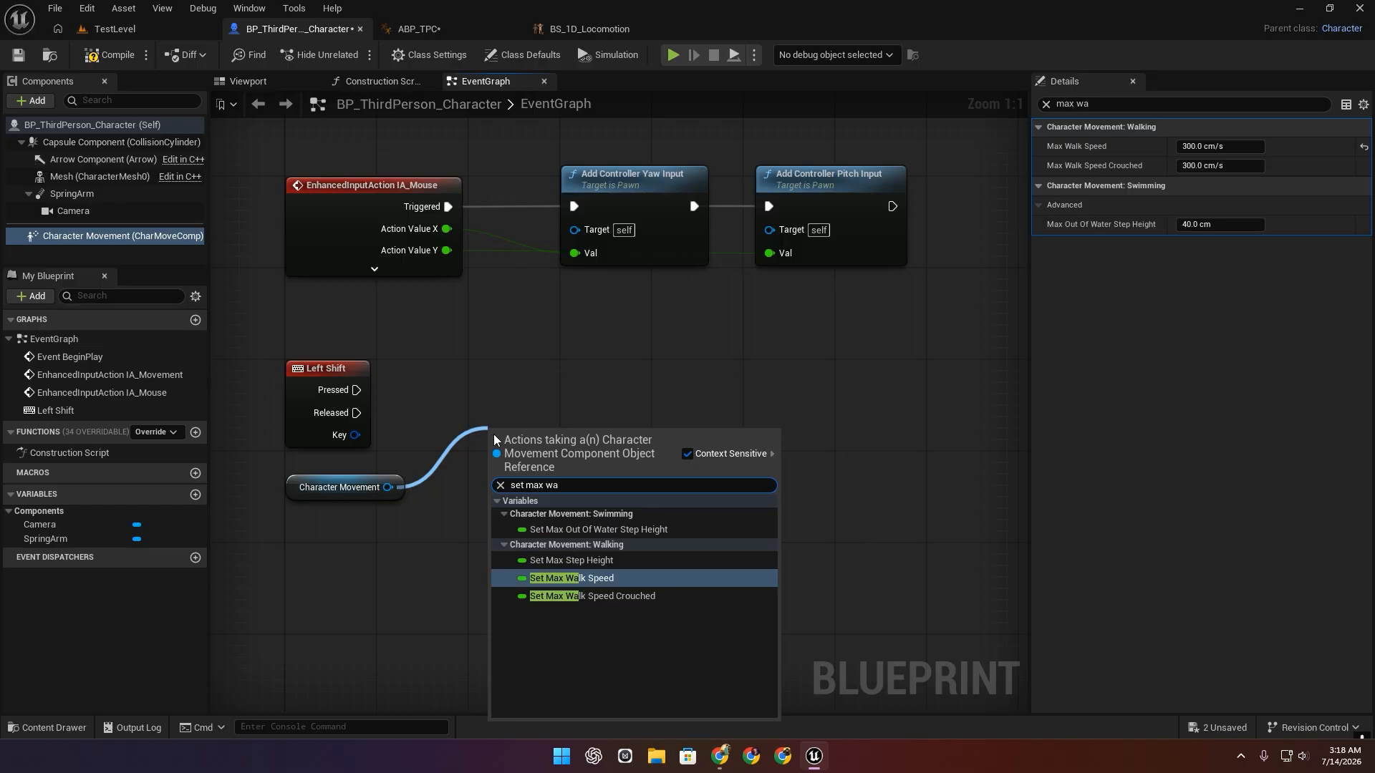
{"action": "left_click", "coordinate": [637, 581]}
{"action": "left_click_drag", "start_coordinate": [357, 389], "coordinate": [531, 395]}
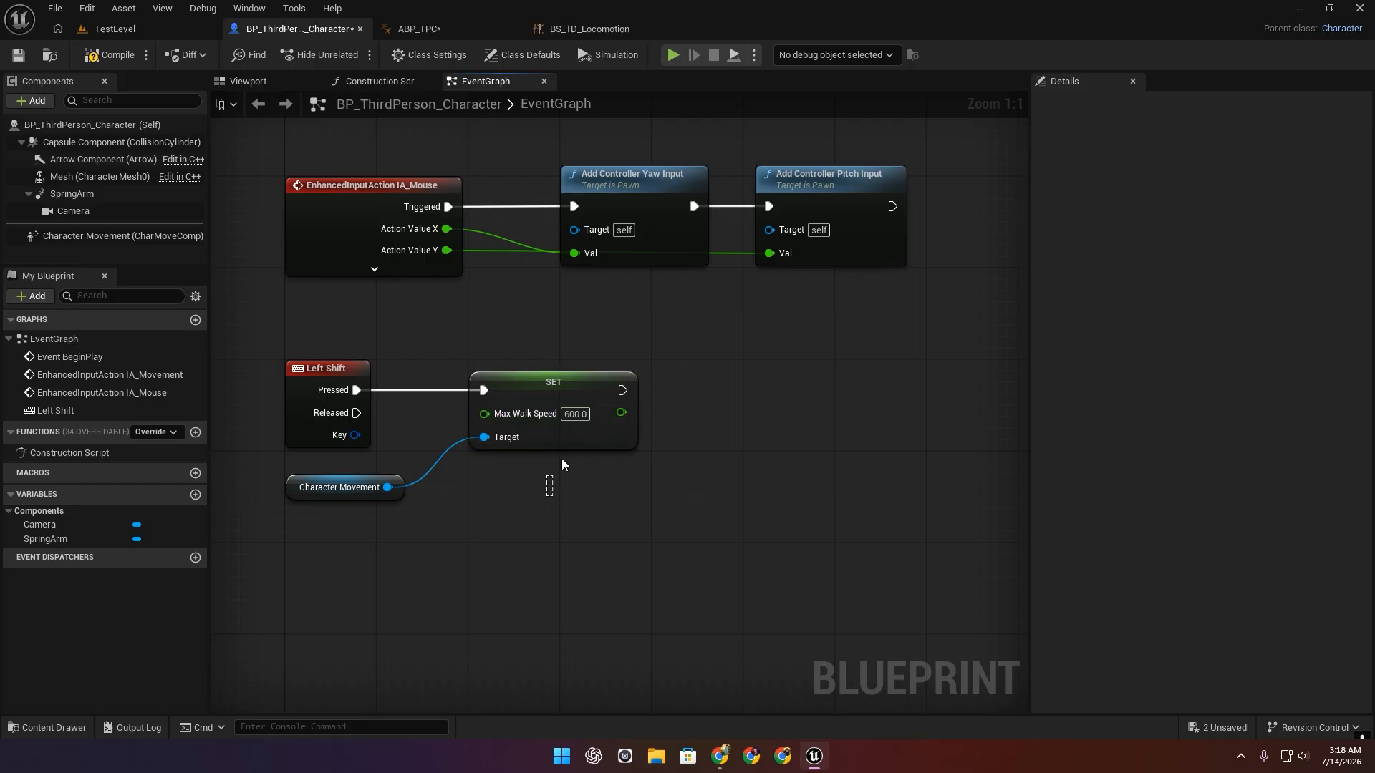
Duplicate the Set Max Walk Speed node, connect it to Left Shift Released and Character Movement, and set its value to 300.
{"action": "key", "text": "ctrl+d"}
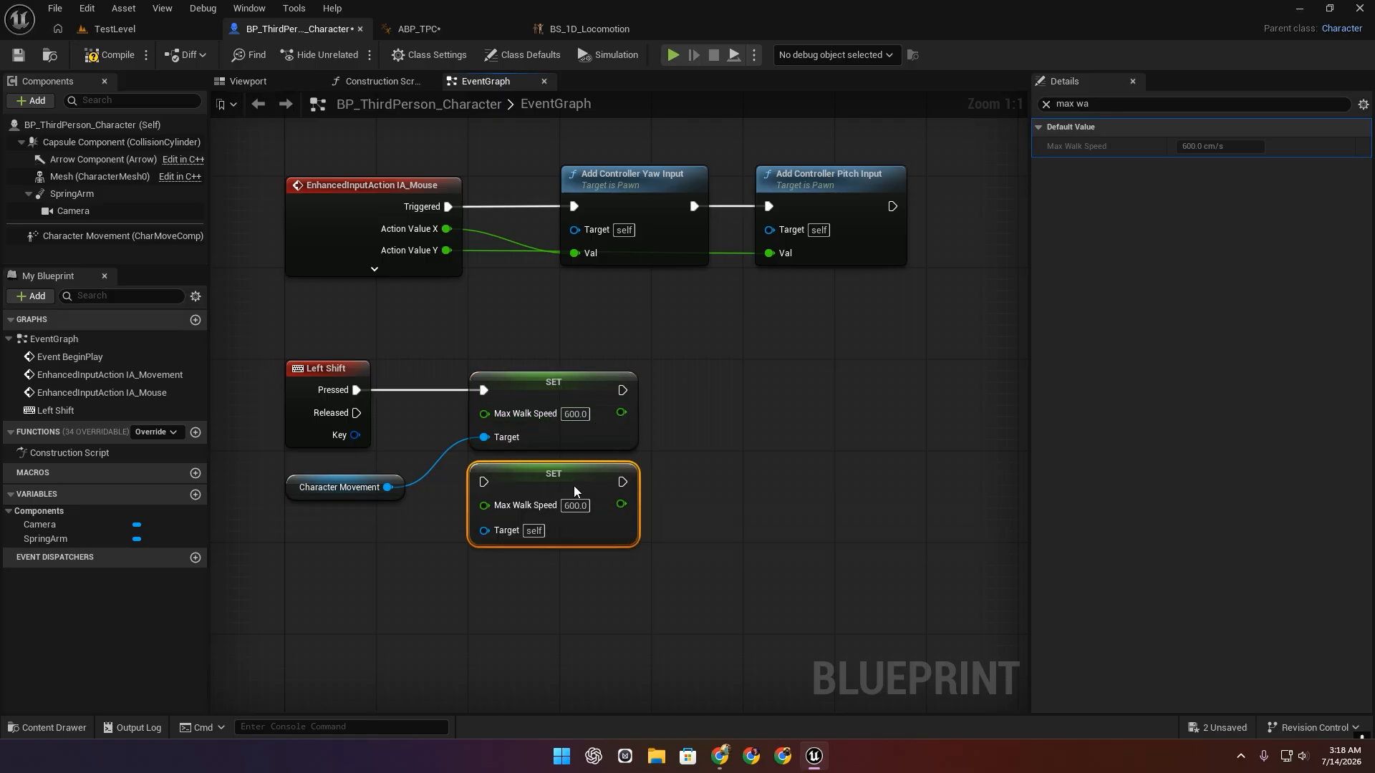
{"action": "left_click_drag", "start_coordinate": [356, 413], "coordinate": [484, 482]}
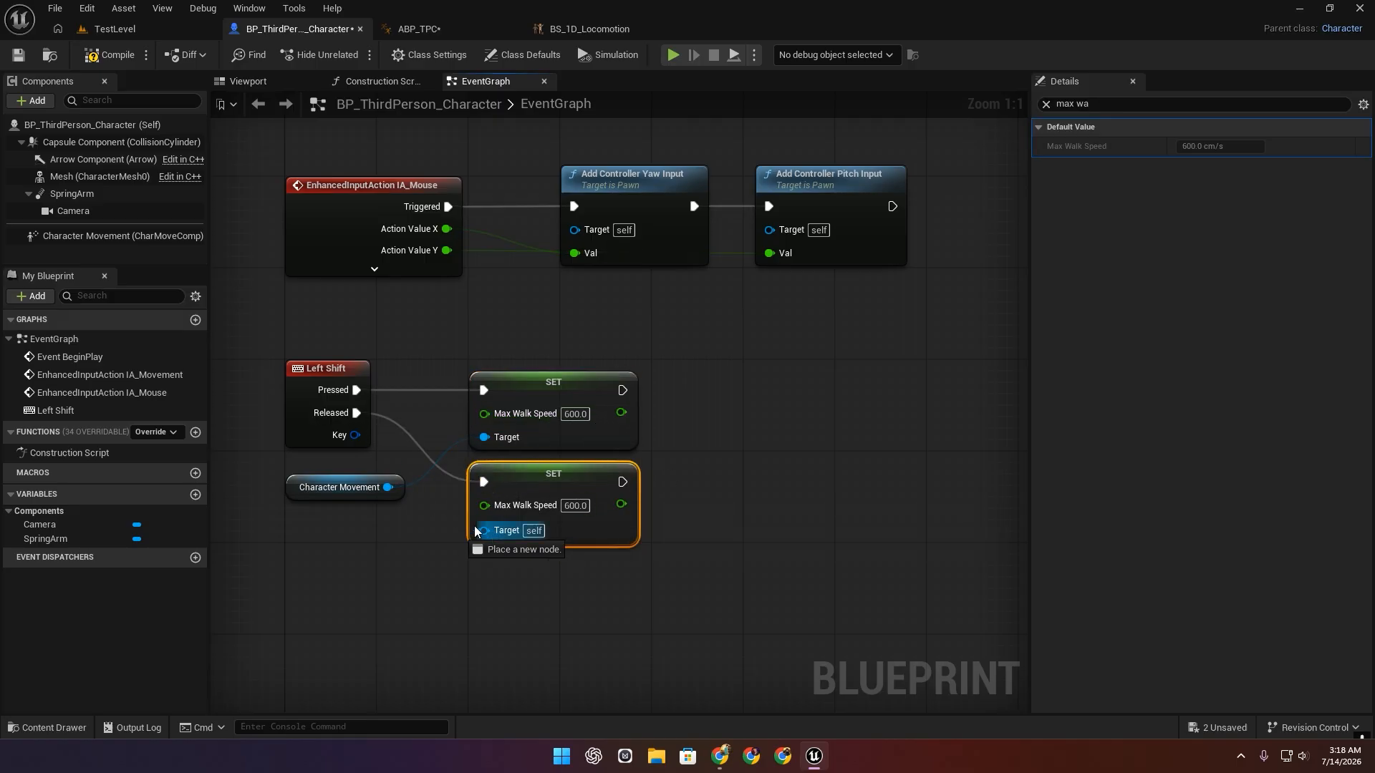
{"action": "left_click_drag", "start_coordinate": [484, 530], "coordinate": [408, 493]}
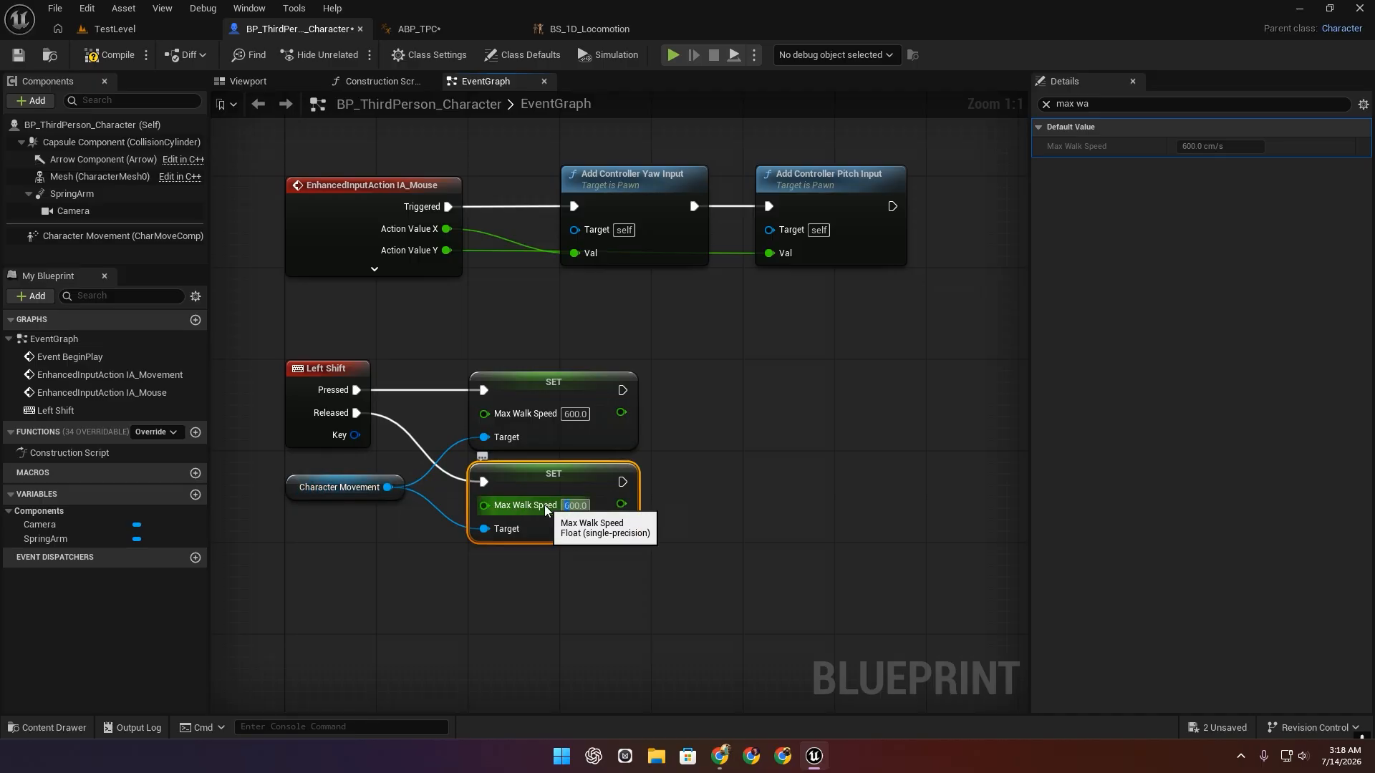
{"action": "type", "text": "300"}
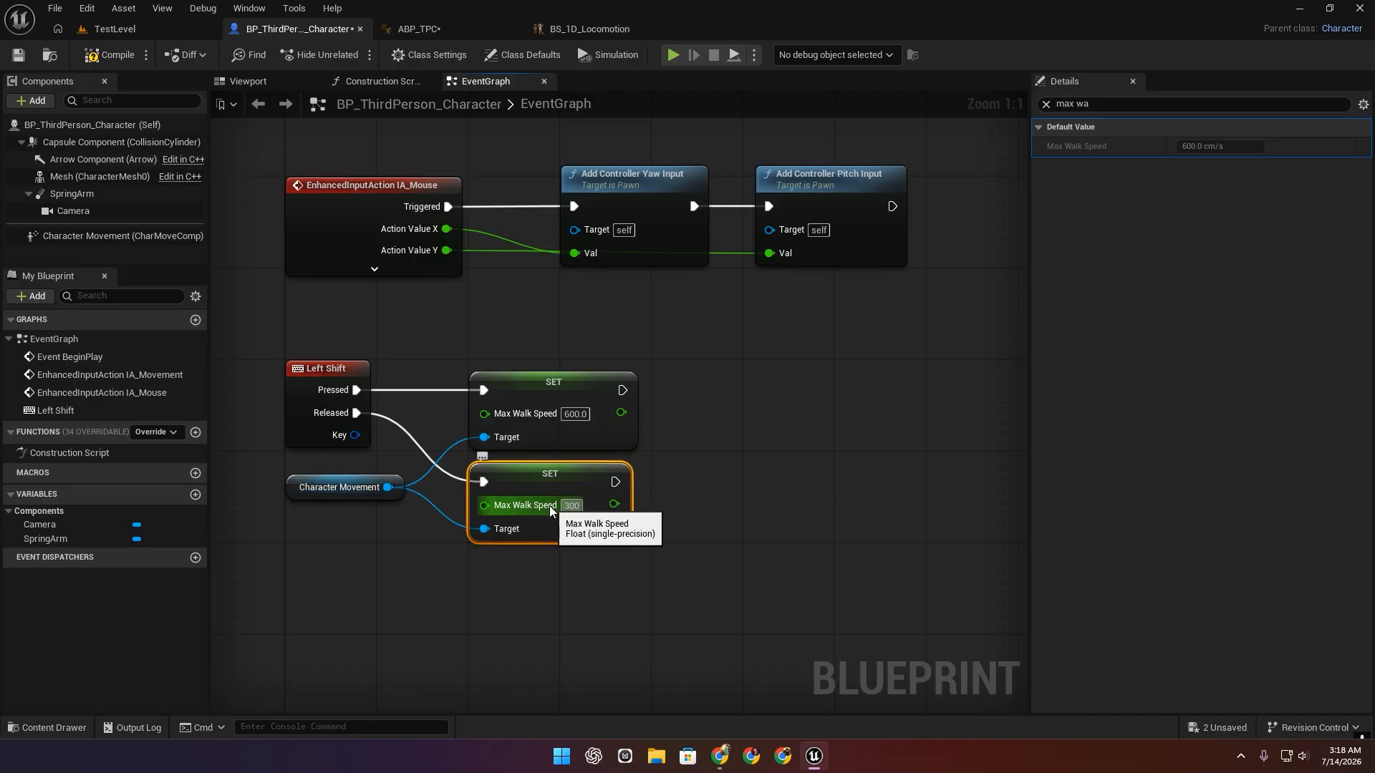
{"action": "left_click", "coordinate": [642, 126]}
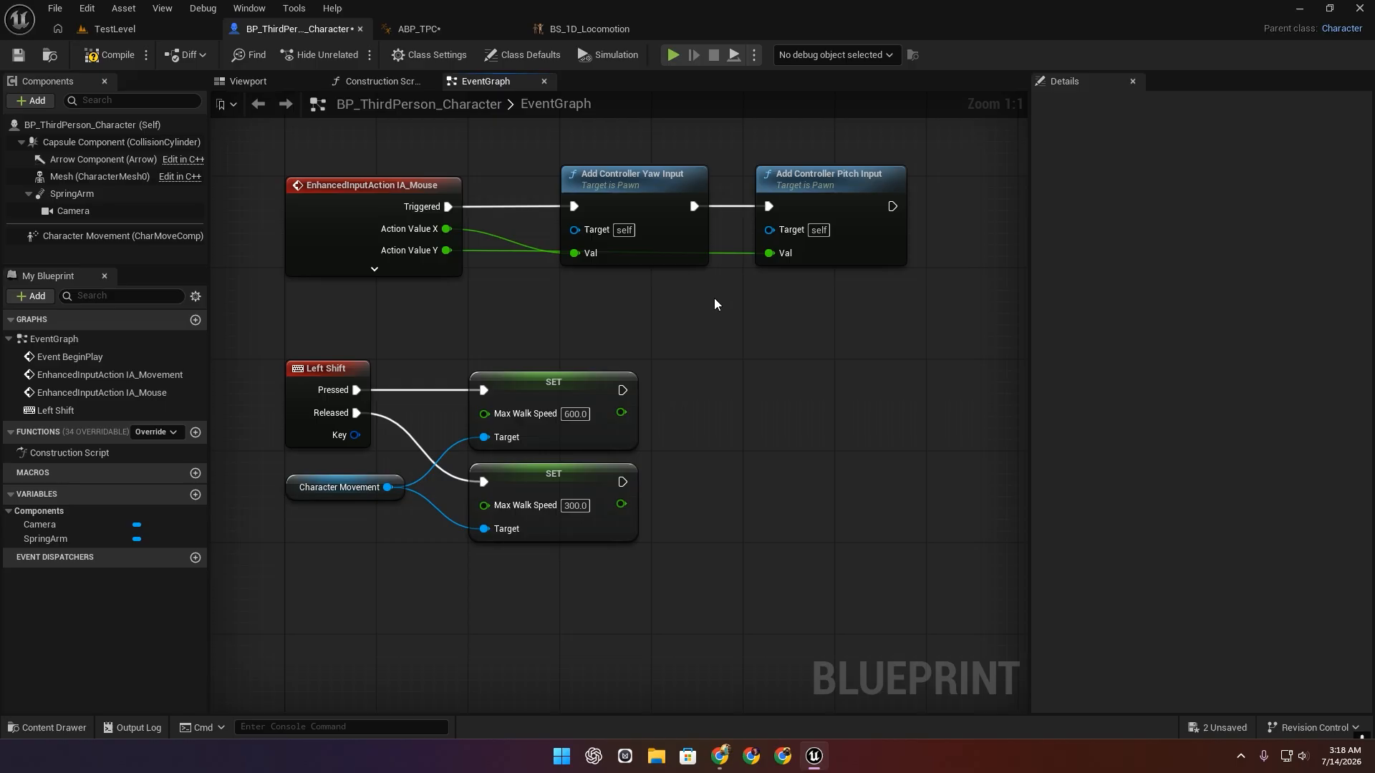
Play-test the character, walking forward and sprinting with Left Shift, and stop the preview.
{"action": "key", "text": "alt+p"}
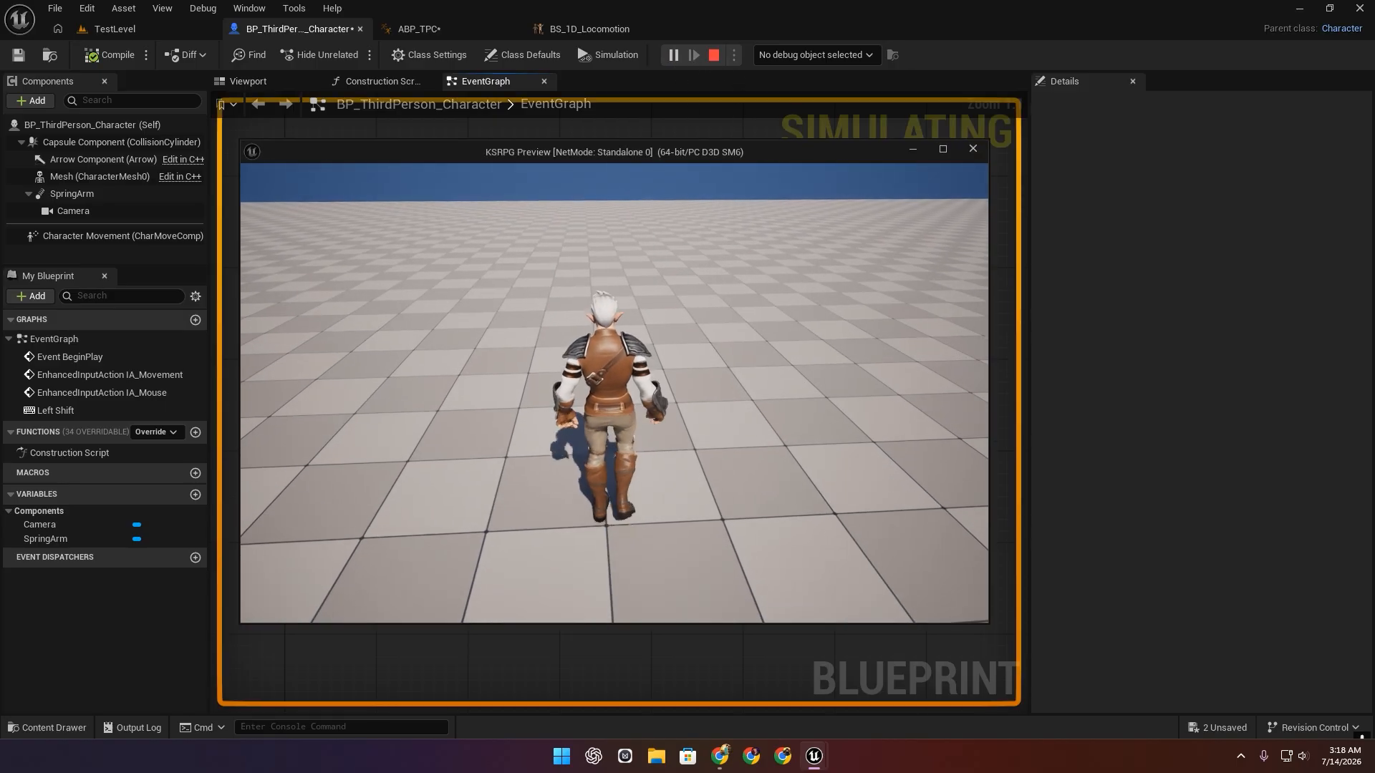
{"action": "key", "text": "w"}
{"action": "key", "text": "shift"}
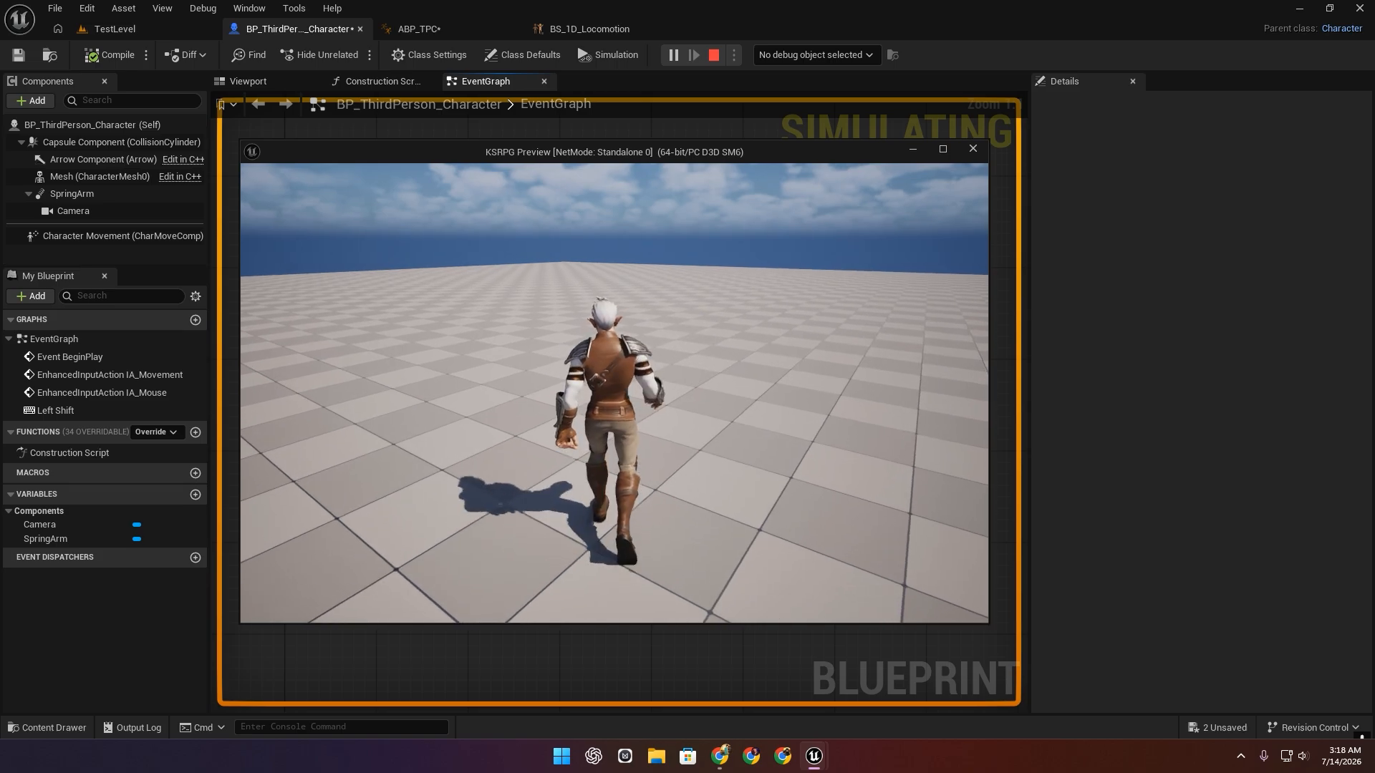
{"action": "key", "text": "Escape"}
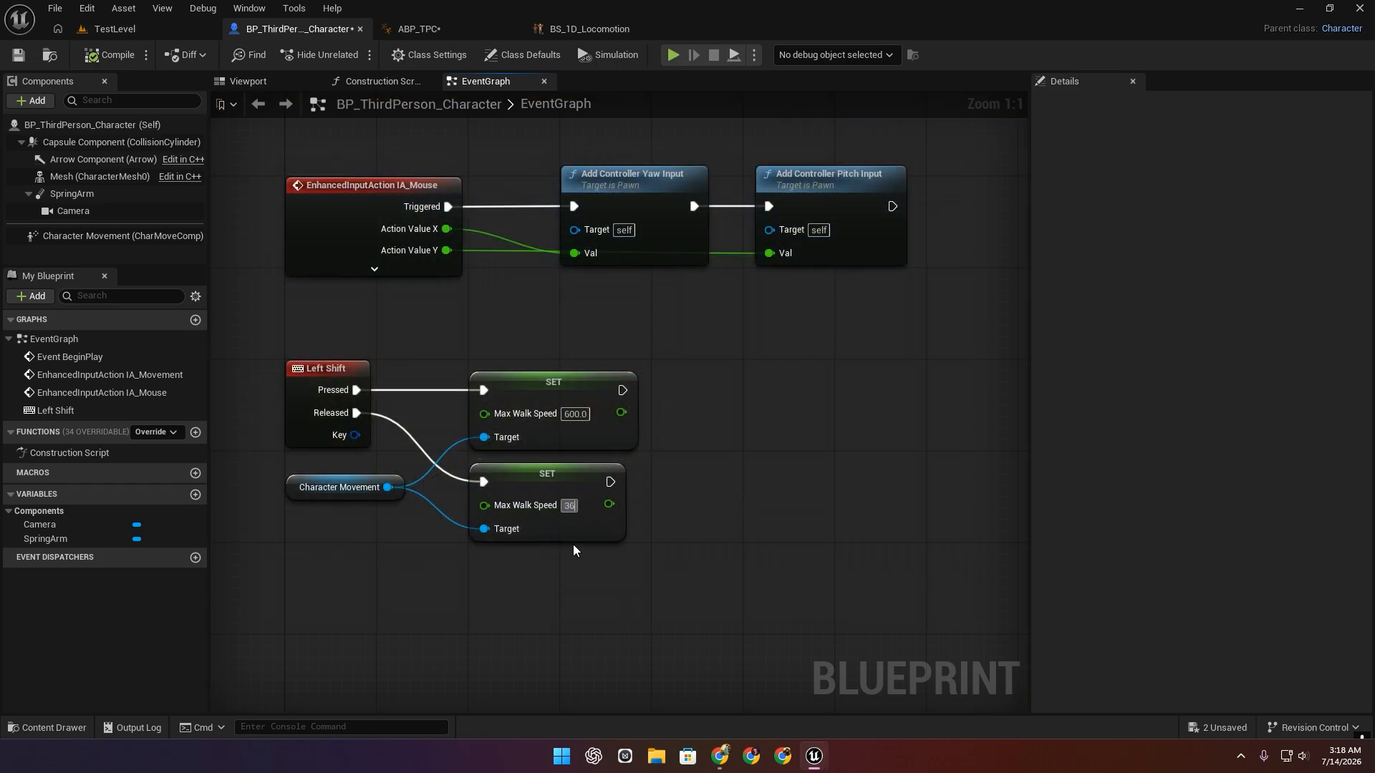
Set Max Walk Speed to 250 on the SET node executed by Left Shift Released.
{"action": "type", "text": "3"}
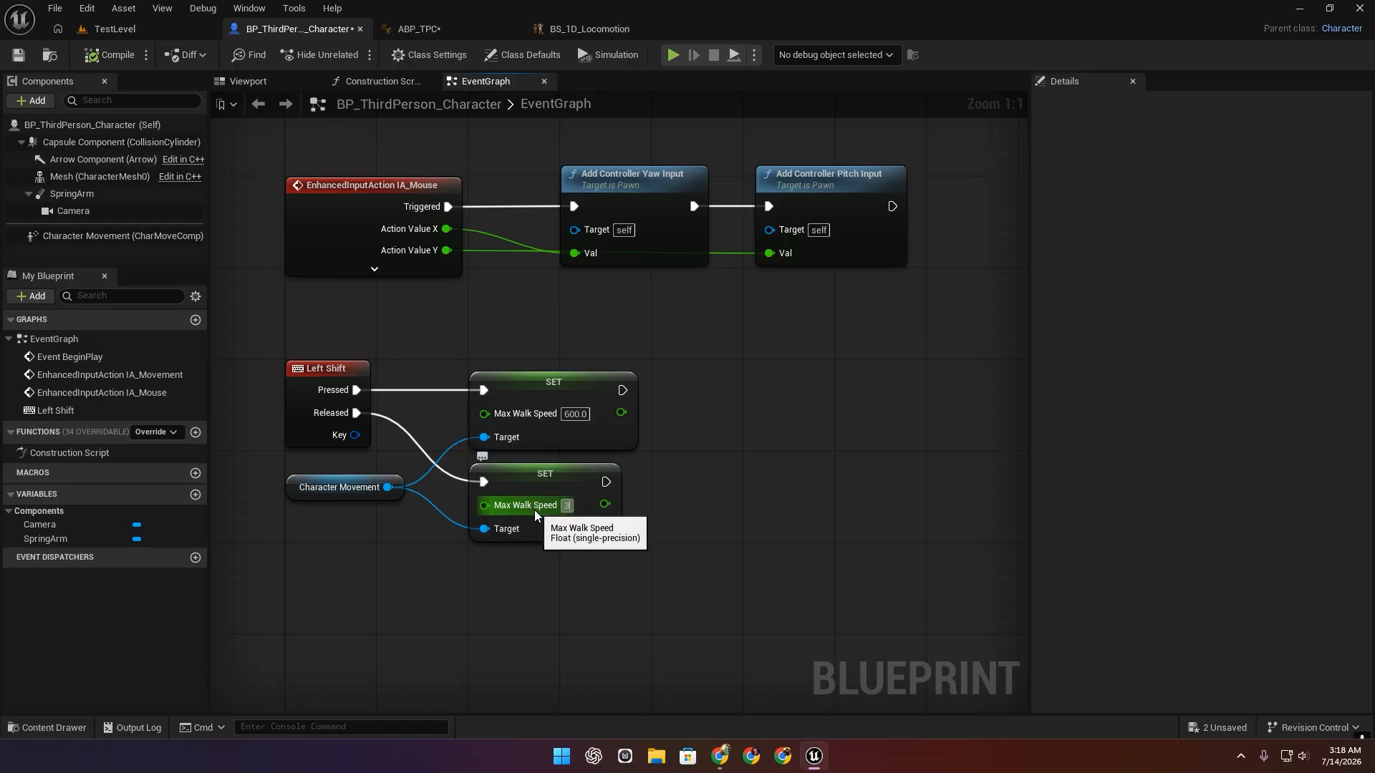
{"action": "key", "text": "Return"}
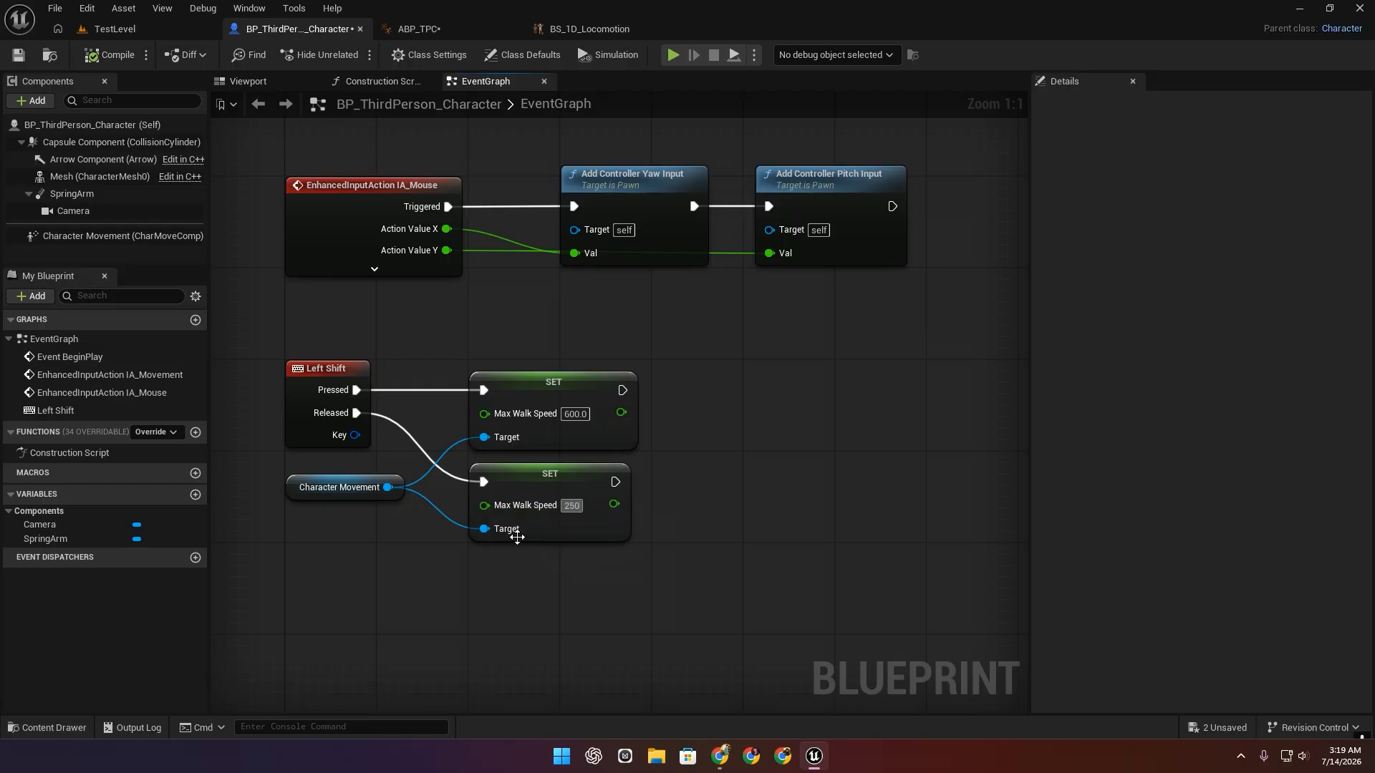
Set the Character Movement component's Max Walk Speed to 250 cm/s and edit the Walking sample's Speed in BS_1D_Locomotion.
{"action": "left_click", "coordinate": [122, 236]}
{"action": "left_click", "coordinate": [1220, 147]}
{"action": "type", "text": "2"}
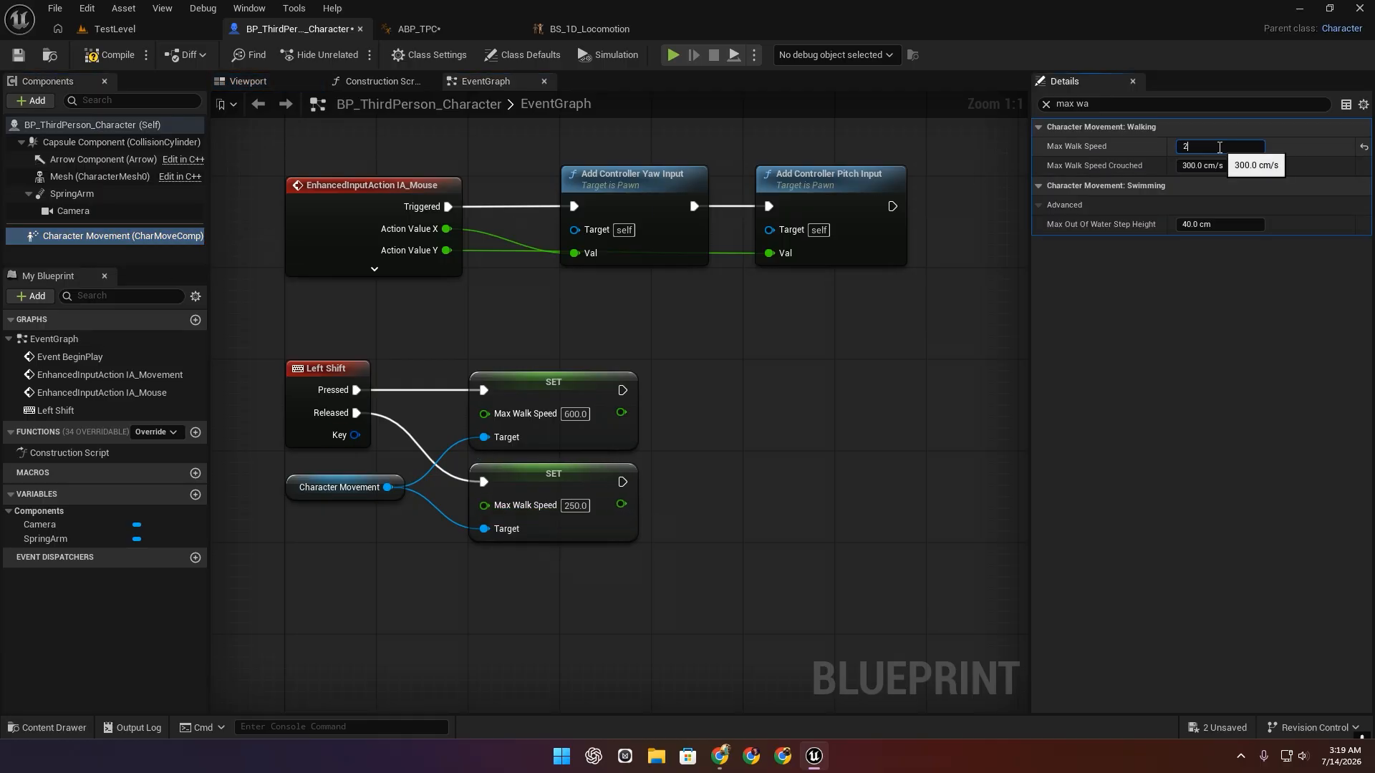
{"action": "type", "text": "50"}
{"action": "key", "text": "Return"}
{"action": "left_click", "coordinate": [576, 28]}
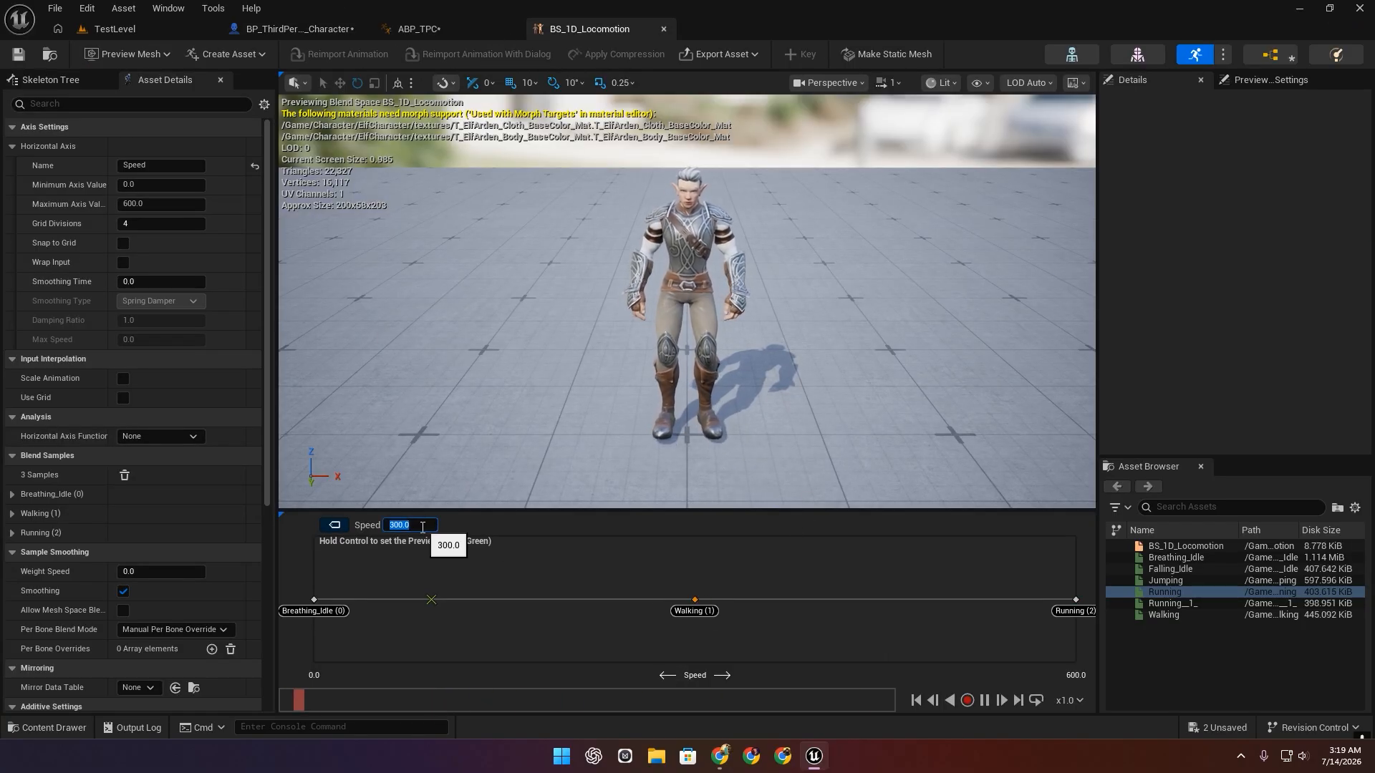
Play TestLevel, walk the character around to check its locomotion animation, and stop the session.
{"action": "left_click", "coordinate": [144, 29]}
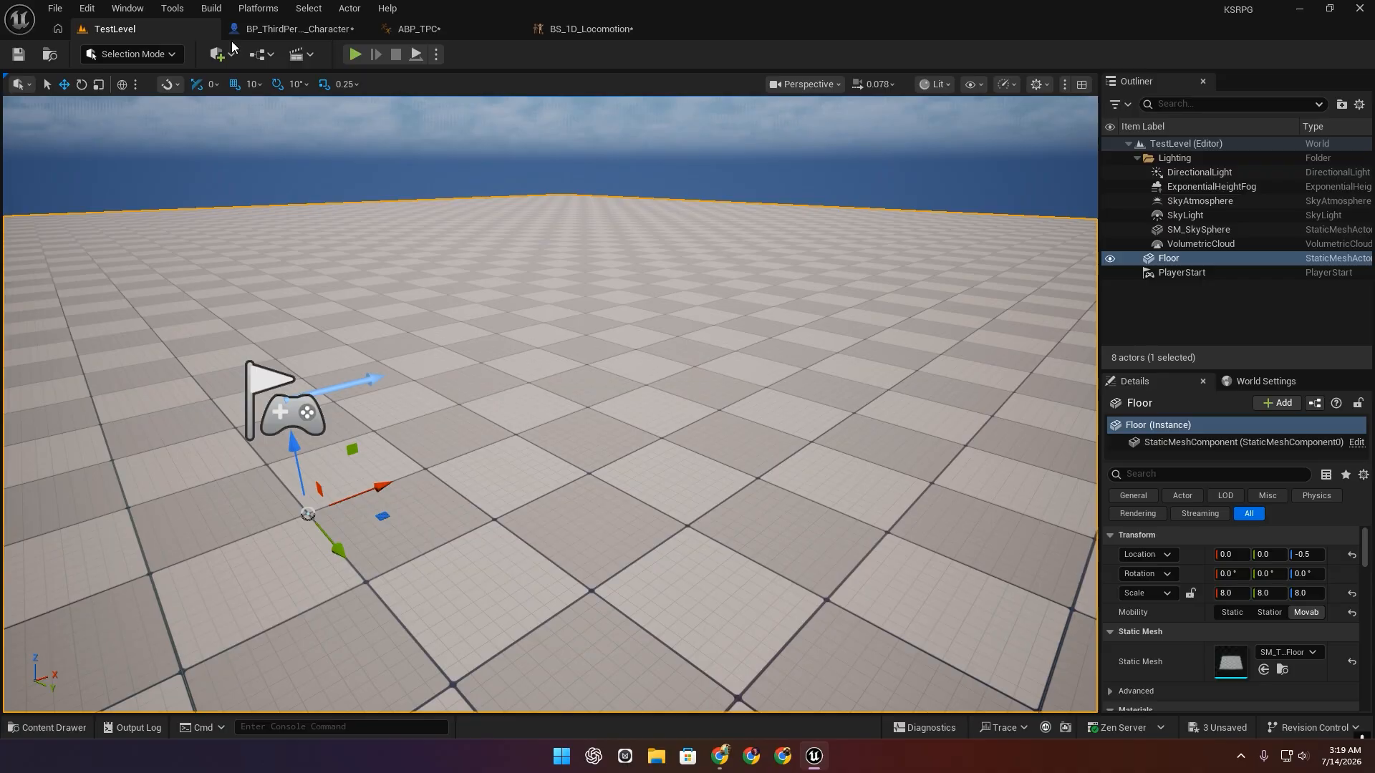
{"action": "left_click", "coordinate": [355, 54]}
{"action": "key", "text": "w"}
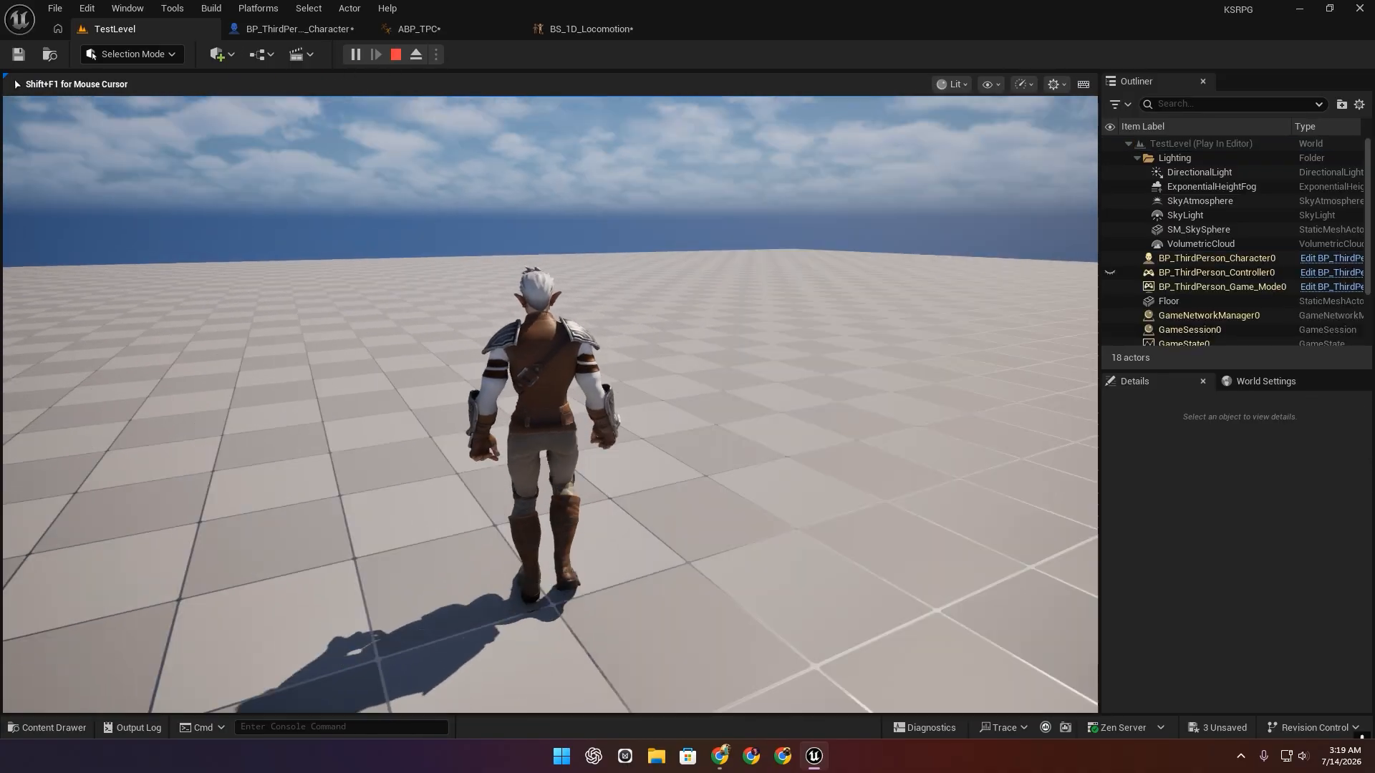
{"action": "key", "text": "w"}
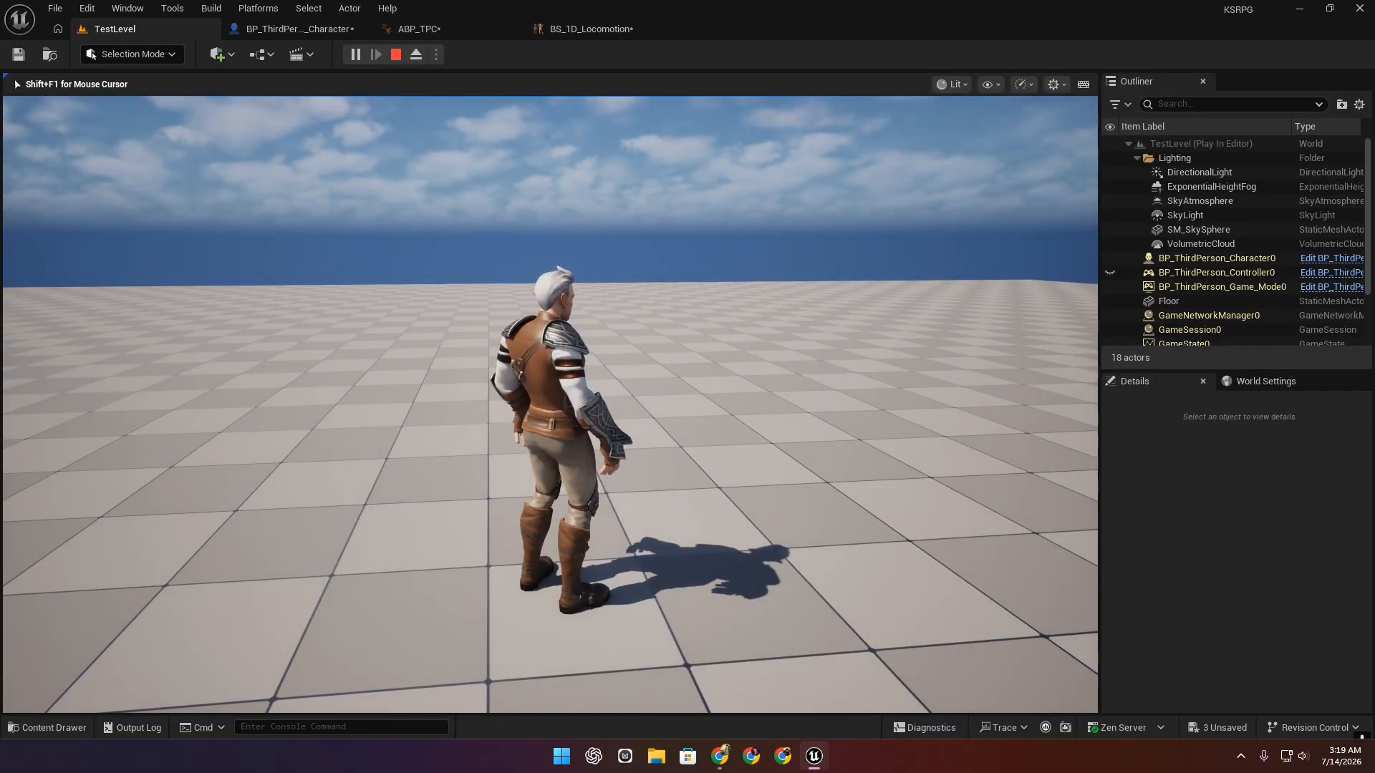
{"action": "key", "text": "Escape"}
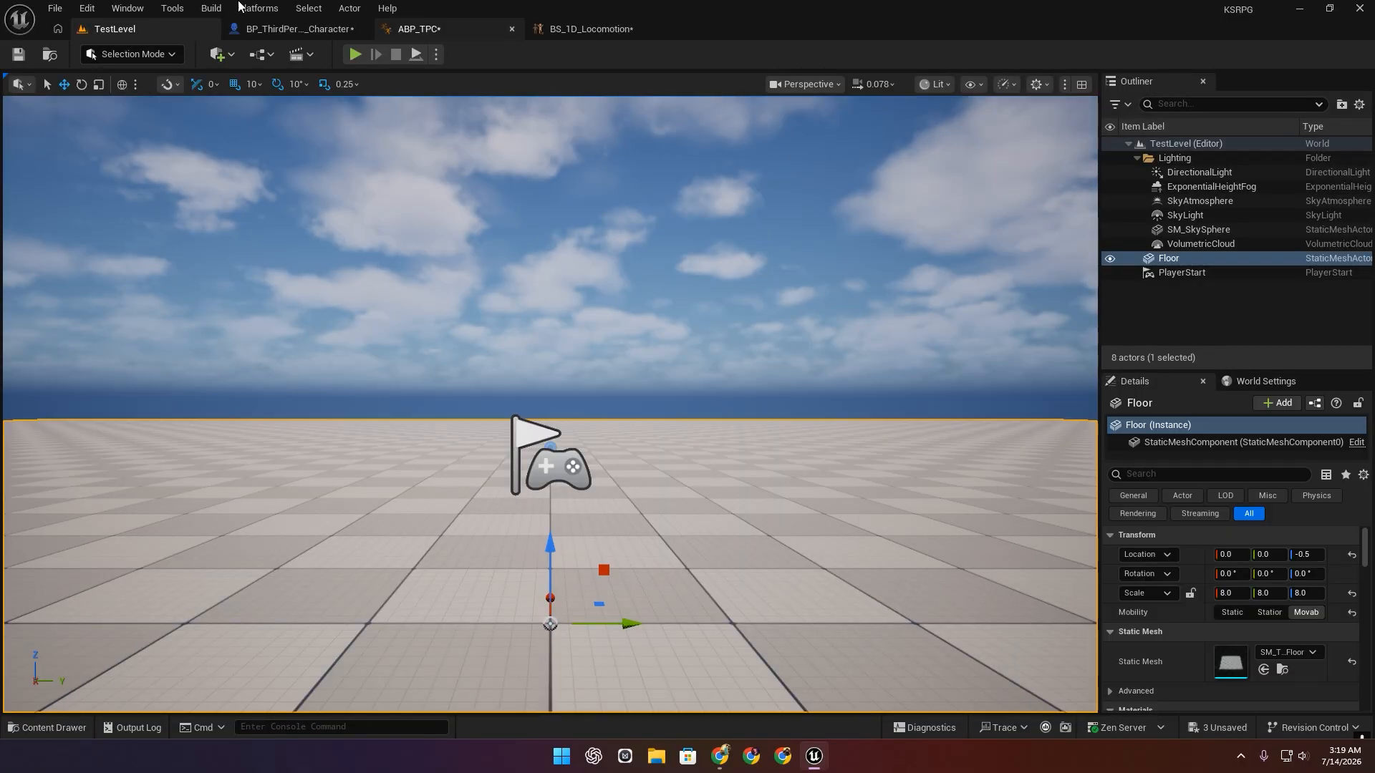
Save all modified assets in the project.
{"action": "left_click", "coordinate": [55, 7]}
{"action": "left_click", "coordinate": [197, 212]}
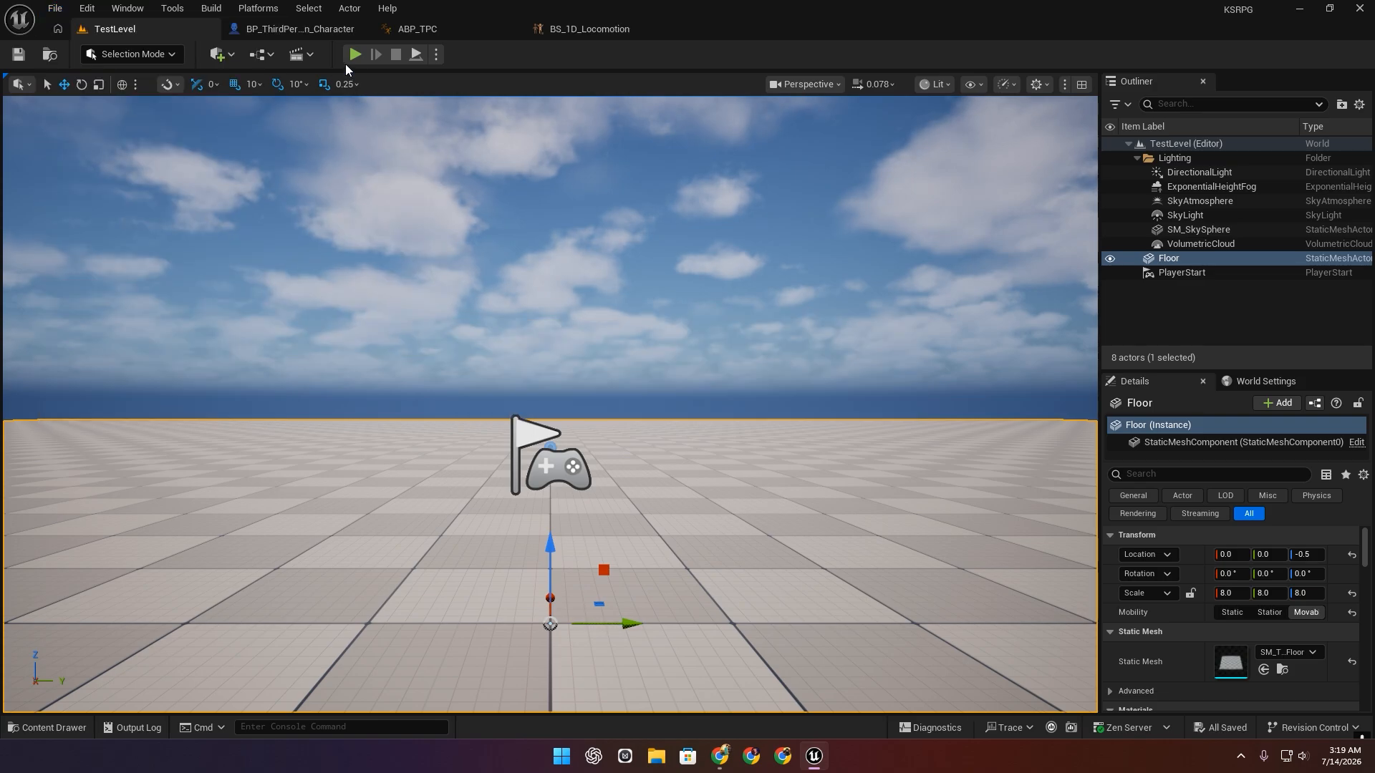
Review the ABP_TPC graph and the full set of nodes in the BP_ThirdPerson_Character event graph.
{"action": "left_click", "coordinate": [417, 29]}
{"action": "left_click_drag", "start_coordinate": [567, 413], "coordinate": [728, 347]}
{"action": "left_click", "coordinate": [289, 32]}
{"action": "scroll", "coordinate": [701, 408], "scroll_direction": "down", "scroll_amount": 3}
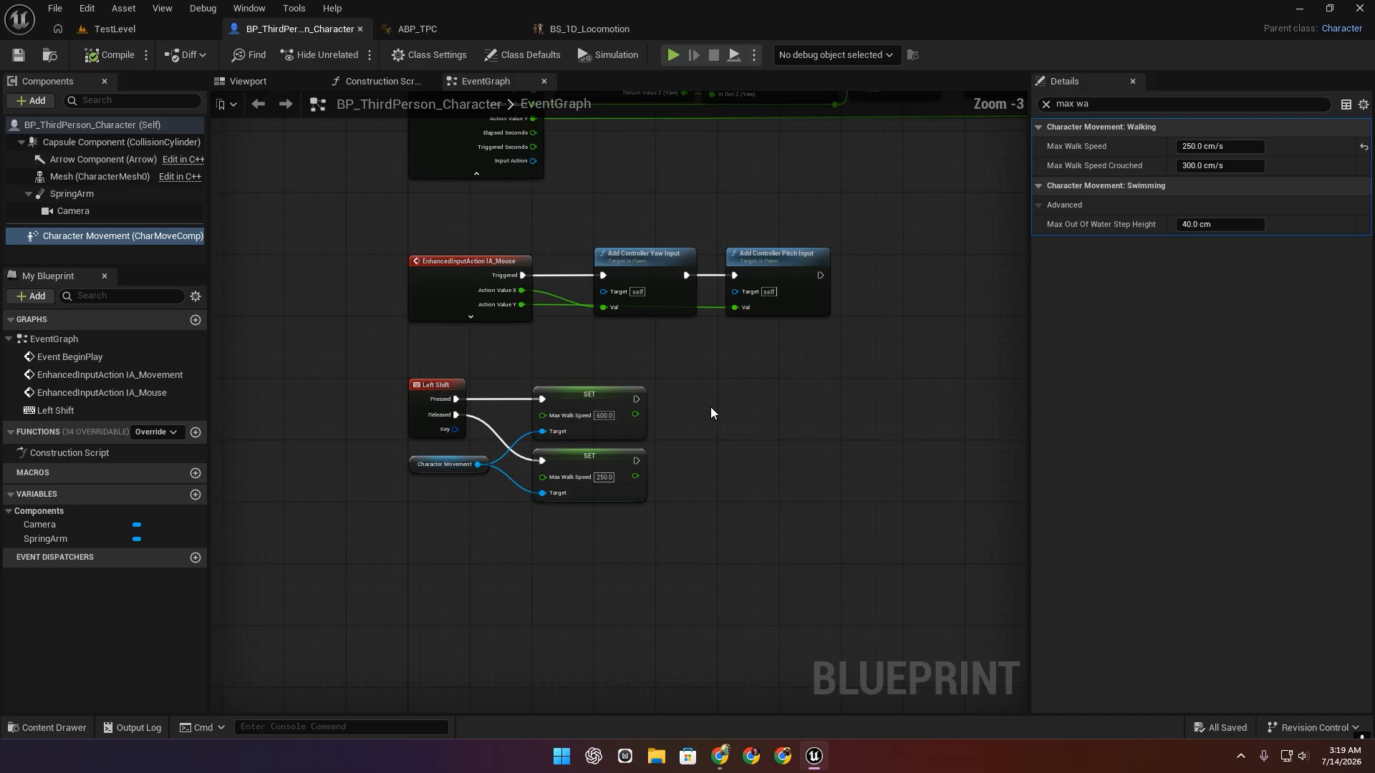
{"action": "right_click_drag", "start_coordinate": [835, 351], "coordinate": [715, 556]}
{"action": "right_click_drag", "start_coordinate": [723, 371], "coordinate": [600, 256]}
{"action": "scroll", "coordinate": [640, 548], "scroll_direction": "down", "scroll_amount": 3}
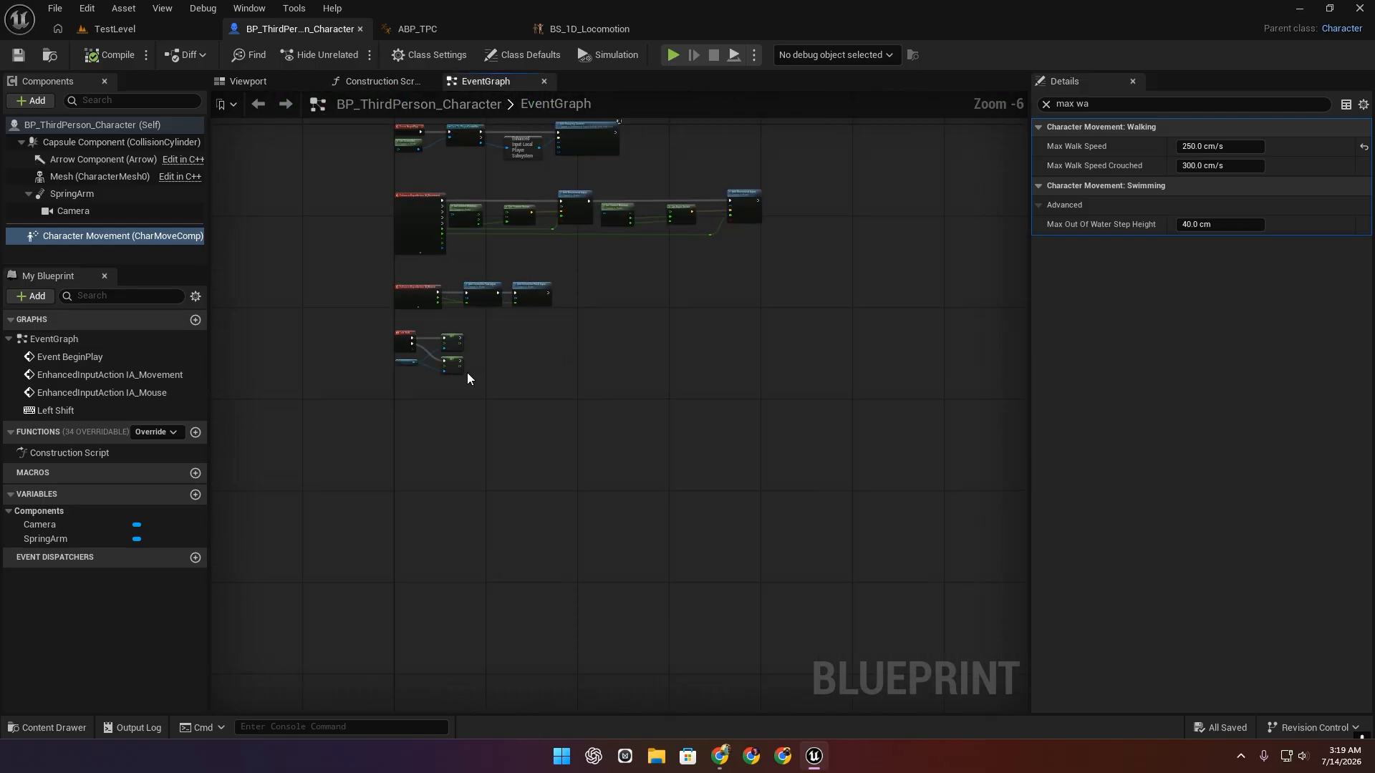
Add an Event Tick node below the Left Shift sprint nodes in the BP_ThirdPerson_Character event graph.
{"action": "scroll", "coordinate": [408, 398], "scroll_direction": "up", "scroll_amount": 3}
{"action": "right_click_drag", "start_coordinate": [473, 422], "coordinate": [434, 431]}
{"action": "scroll", "coordinate": [432, 430], "scroll_direction": "up", "scroll_amount": 1}
{"action": "right_click", "coordinate": [396, 415]}
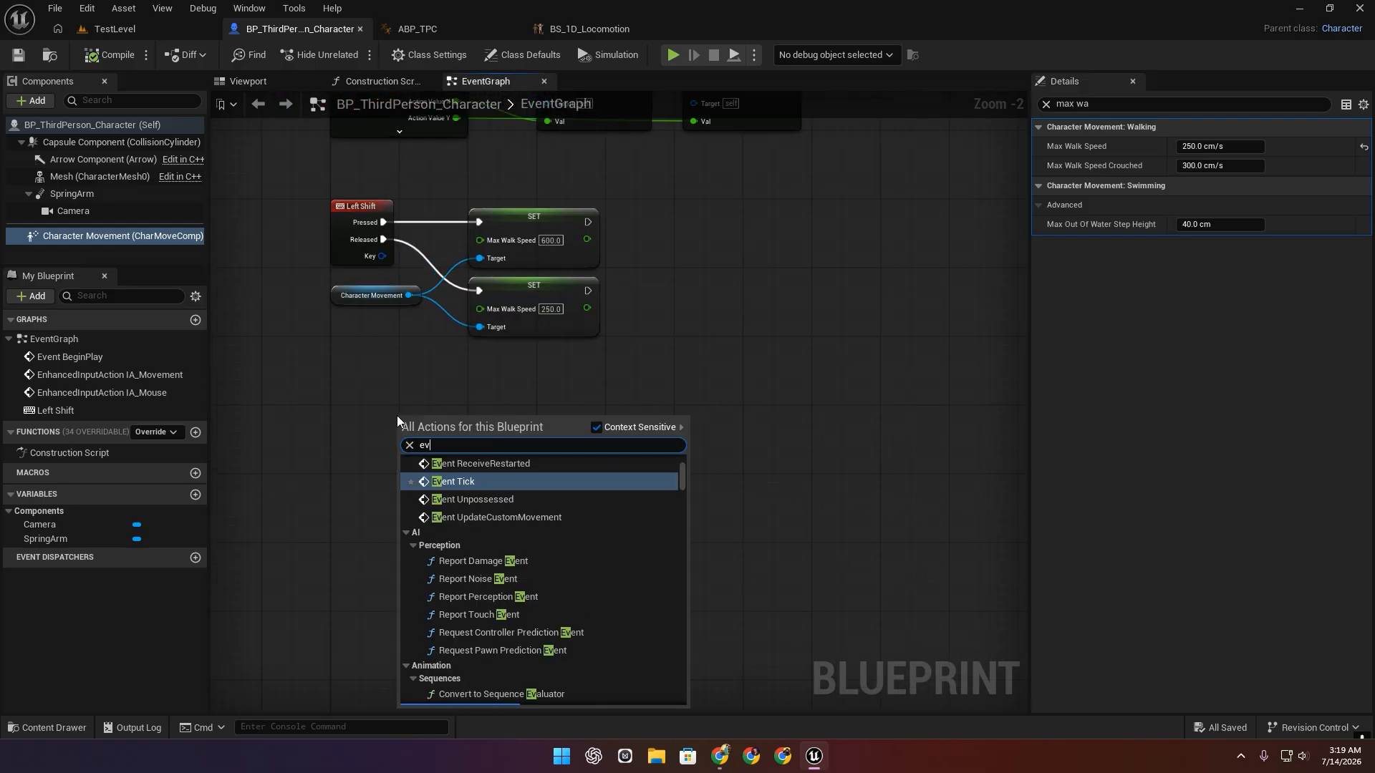
{"action": "type", "text": "event"}
{"action": "left_click", "coordinate": [461, 483]}
{"action": "scroll", "coordinate": [398, 444], "scroll_direction": "up", "scroll_amount": 2}
{"action": "left_click_drag", "start_coordinate": [415, 401], "coordinate": [322, 393]}
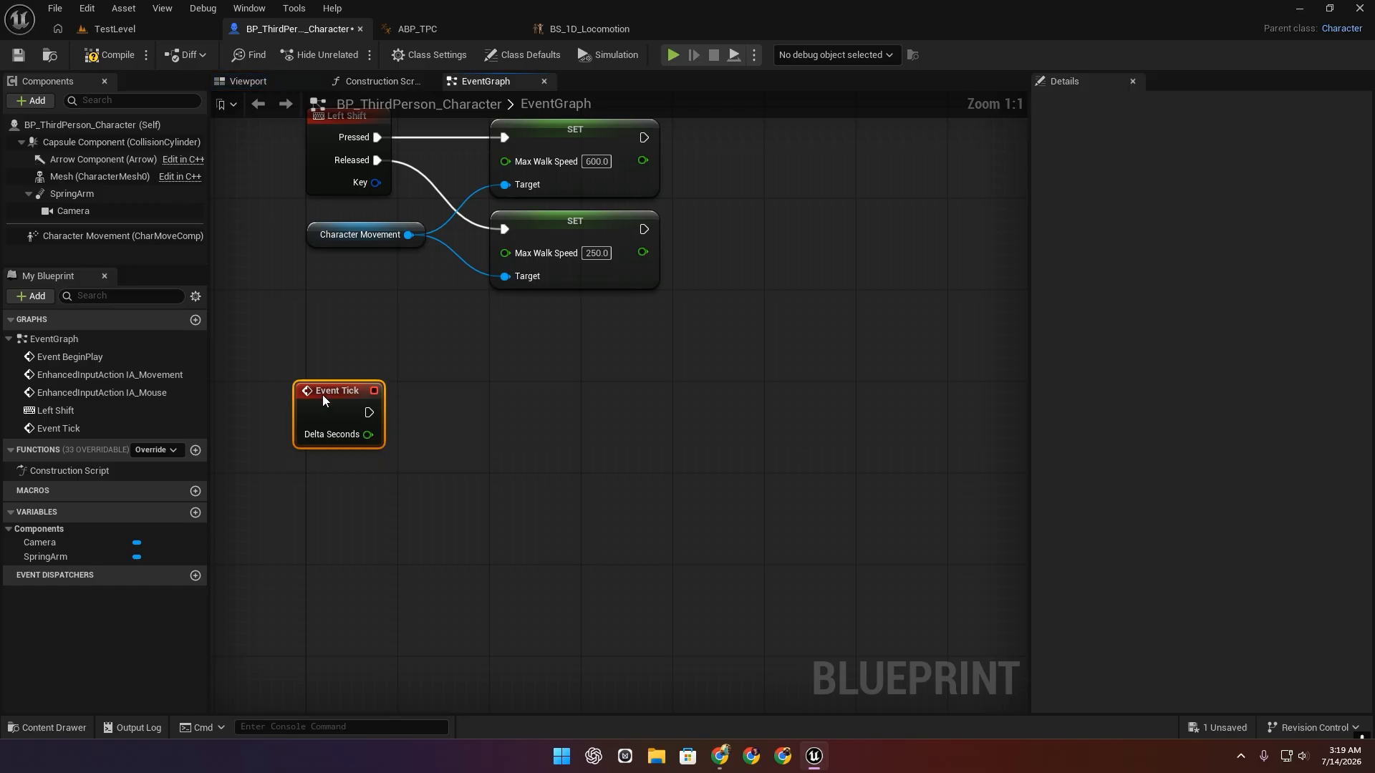
Add a Get Velocity node targeting self directly below the Event Tick node.
{"action": "right_click_drag", "start_coordinate": [474, 539], "coordinate": [480, 481]}
{"action": "right_click", "coordinate": [359, 441]}
{"action": "type", "text": "get veloc"}
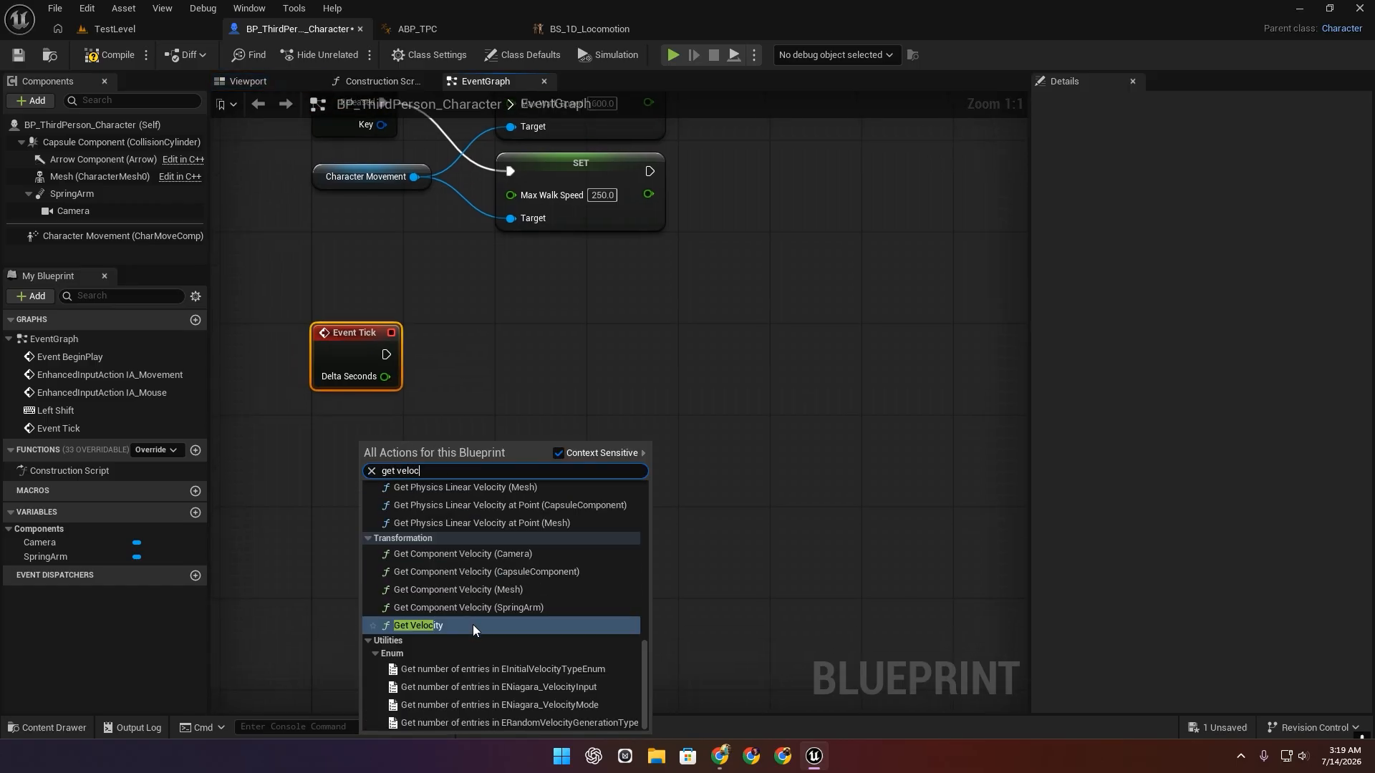
{"action": "left_click", "coordinate": [472, 624]}
{"action": "left_click_drag", "start_coordinate": [430, 454], "coordinate": [384, 424]}
Add a Print String node executed by Event Tick, feed it the Get Velocity return value, and set its Duration to 0.1.
{"action": "left_click_drag", "start_coordinate": [385, 354], "coordinate": [893, 344]}
{"action": "type", "text": "print s"}
{"action": "key", "text": "Return"}
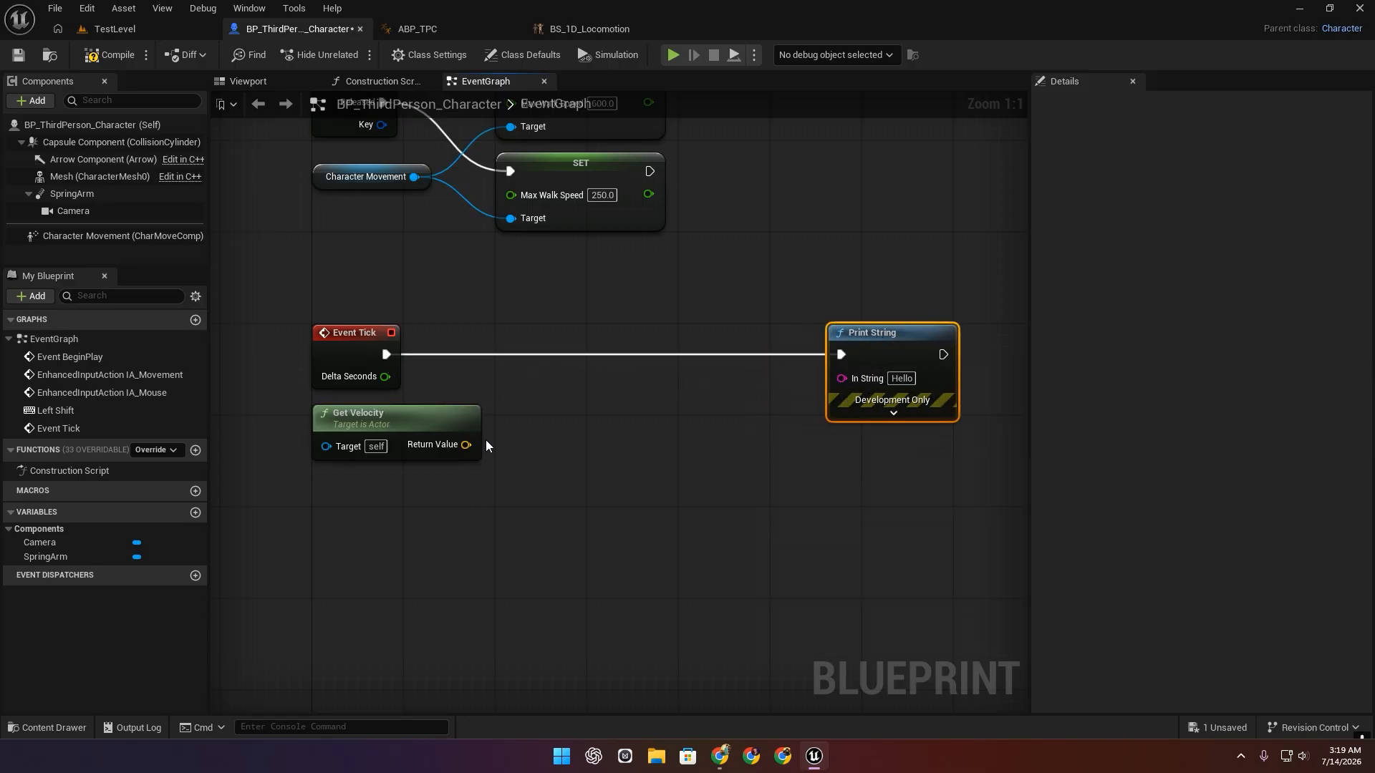
{"action": "left_click_drag", "start_coordinate": [461, 448], "coordinate": [841, 377]}
{"action": "left_click", "coordinate": [893, 413]}
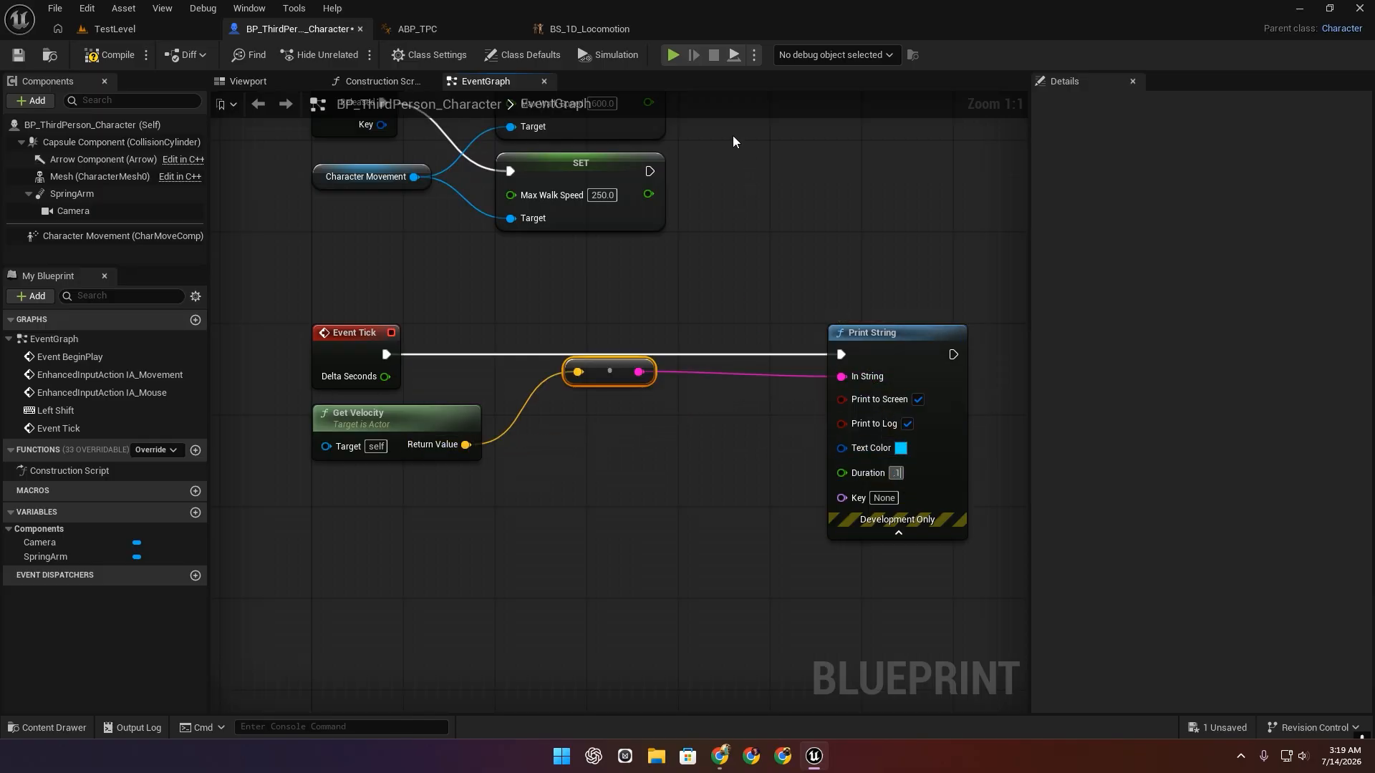
Play-test the character and examine the printed velocity while standing, walking and sprinting, and stop the preview.
{"action": "left_click", "coordinate": [673, 55]}
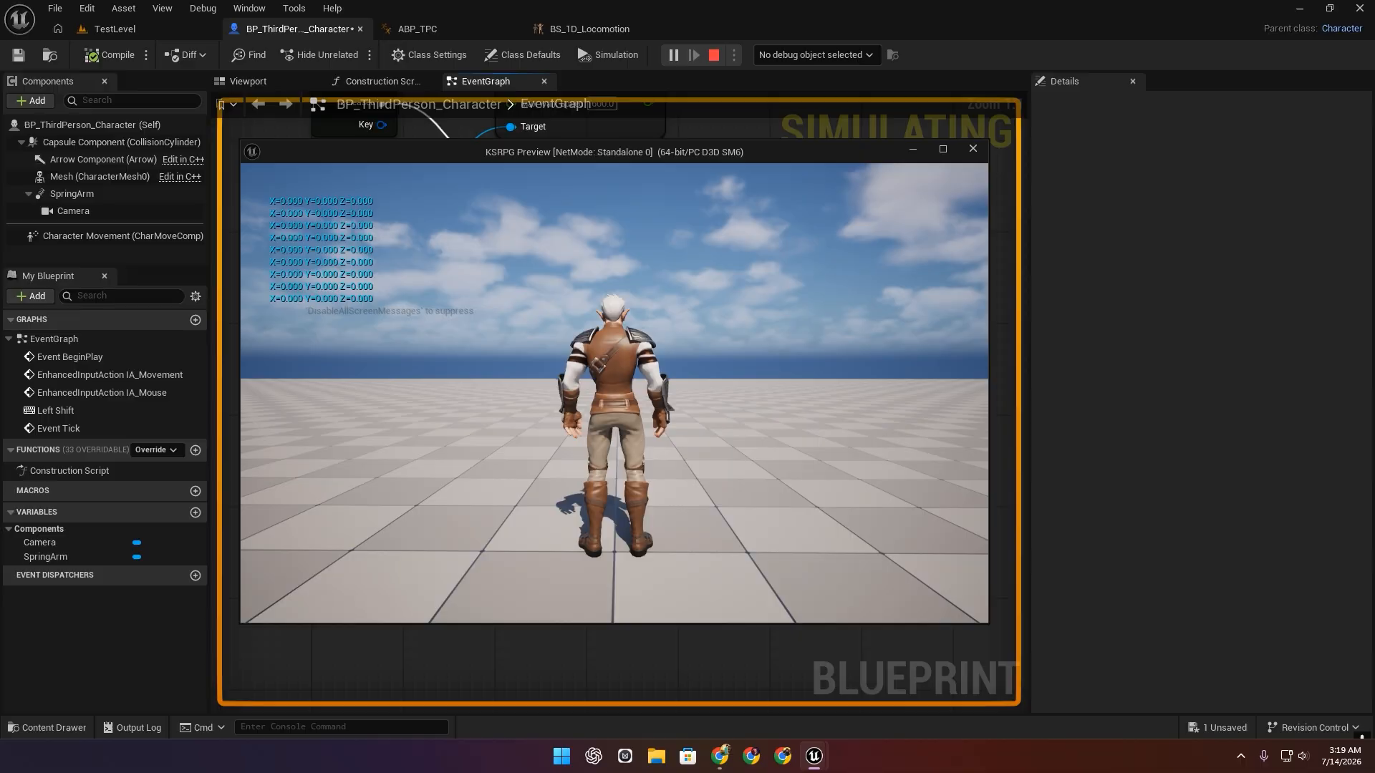
{"action": "key", "text": "w"}
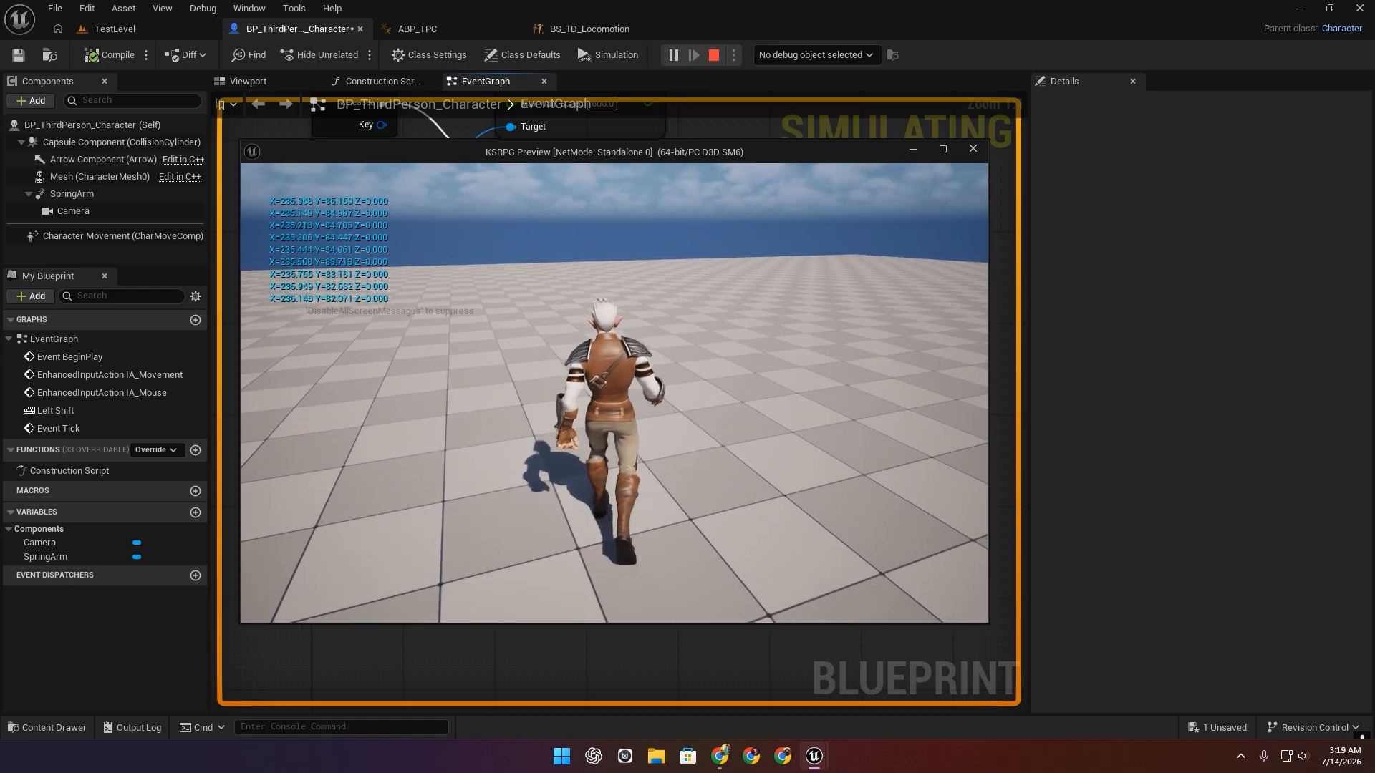
{"action": "key", "text": "shift"}
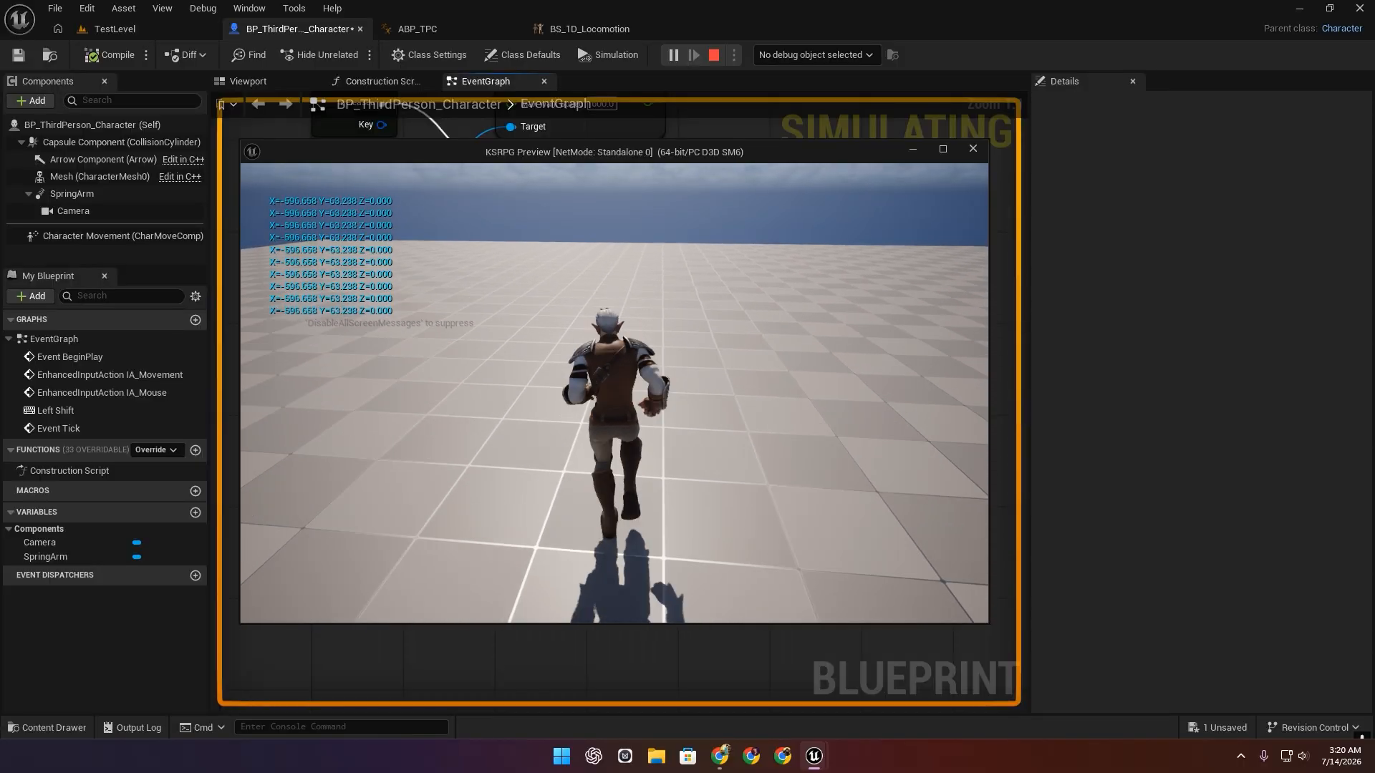
{"action": "key", "text": "Escape"}
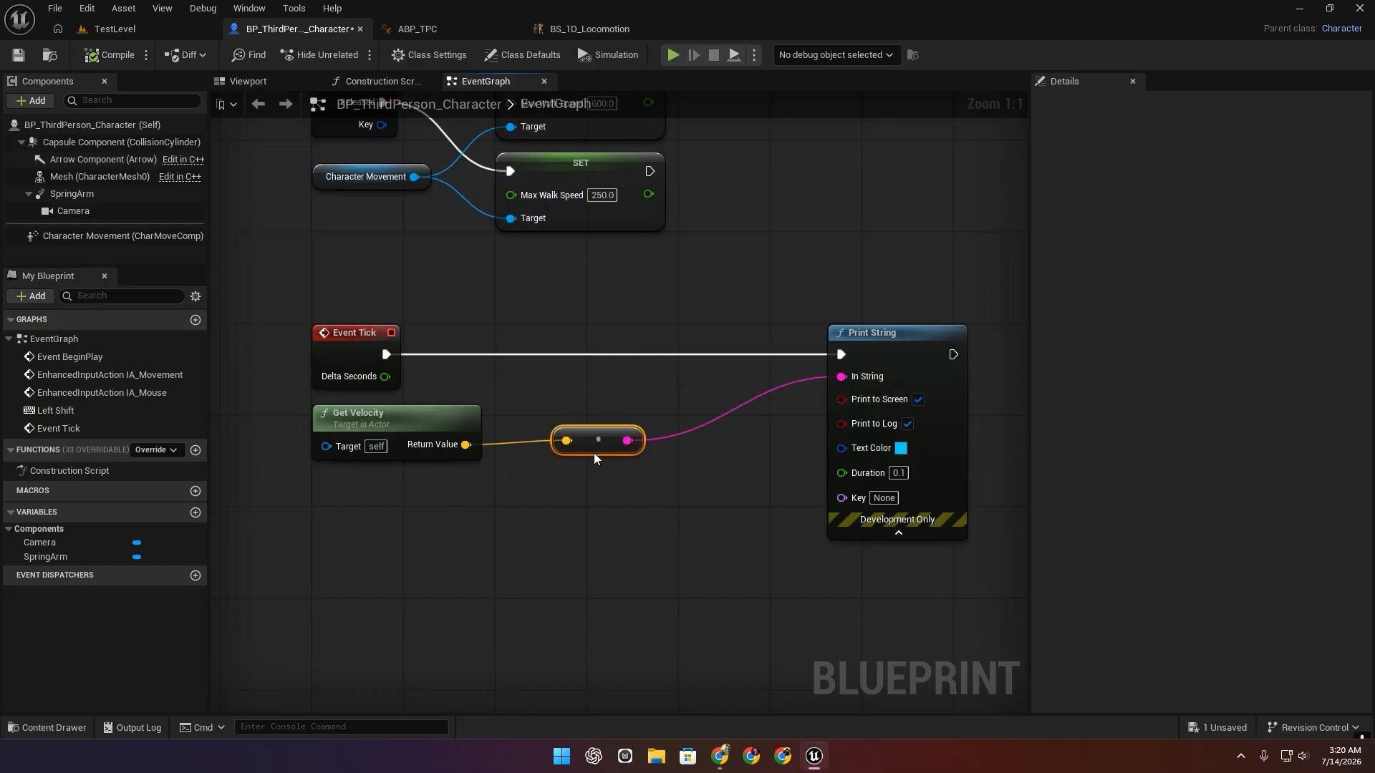
Play TestLevel, eject from the player character, and view it from above on the floor.
{"action": "left_click", "coordinate": [133, 27]}
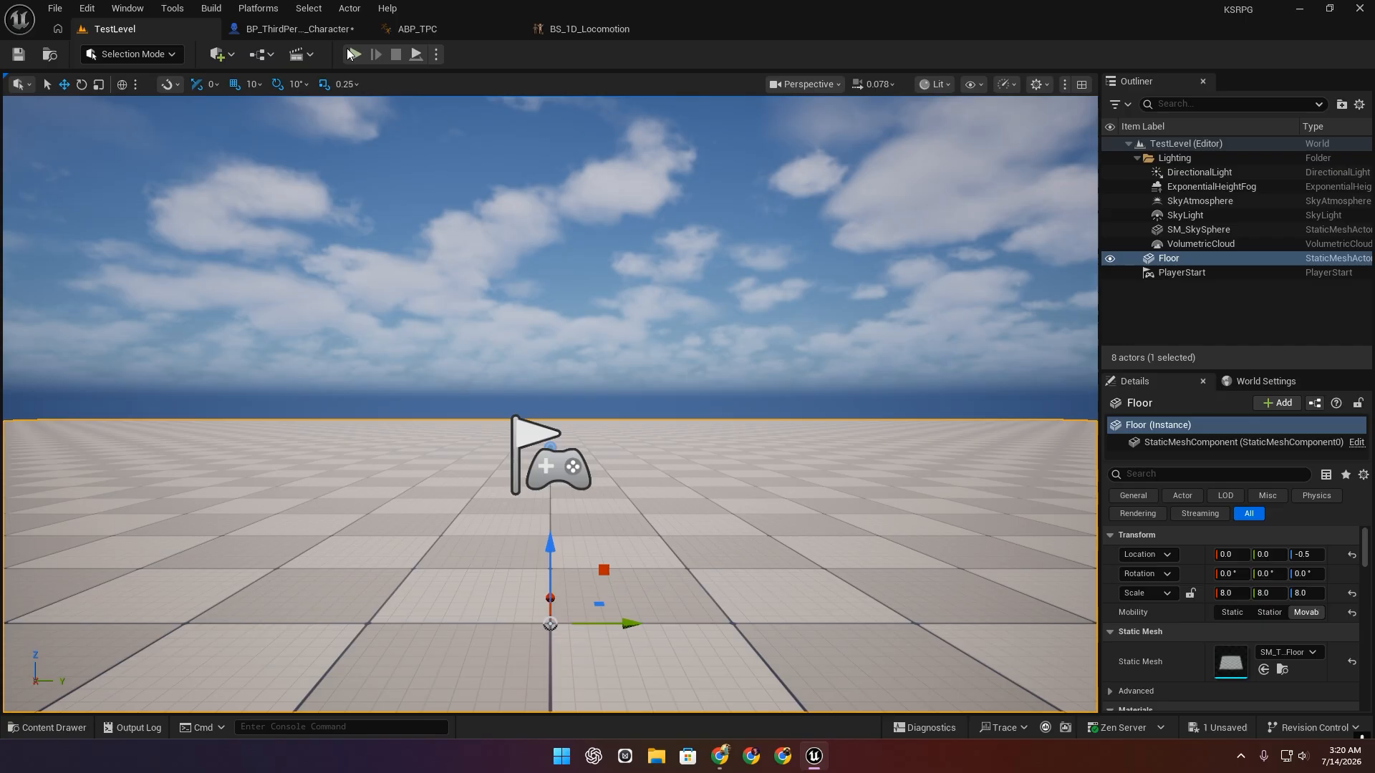
{"action": "left_click", "coordinate": [353, 54]}
{"action": "key", "text": "F8"}
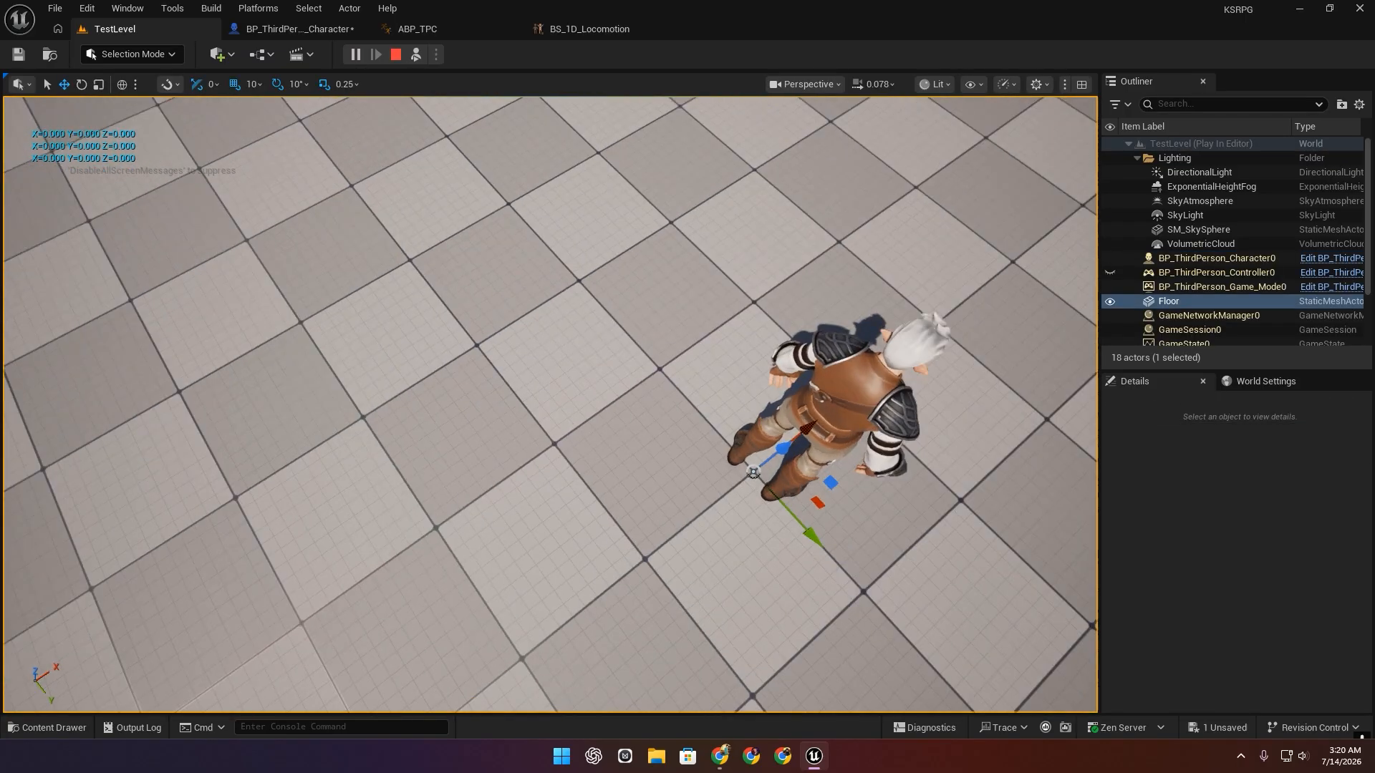
{"action": "scroll", "coordinate": [550, 404], "scroll_direction": "up", "scroll_amount": 5}
{"action": "key", "text": "d"}
{"action": "right_click_drag", "start_coordinate": [550, 404], "coordinate": [417, 381]}
{"action": "key", "text": "s"}
{"action": "key", "text": "d"}
{"action": "left_click_drag", "start_coordinate": [587, 483], "coordinate": [515, 494]}
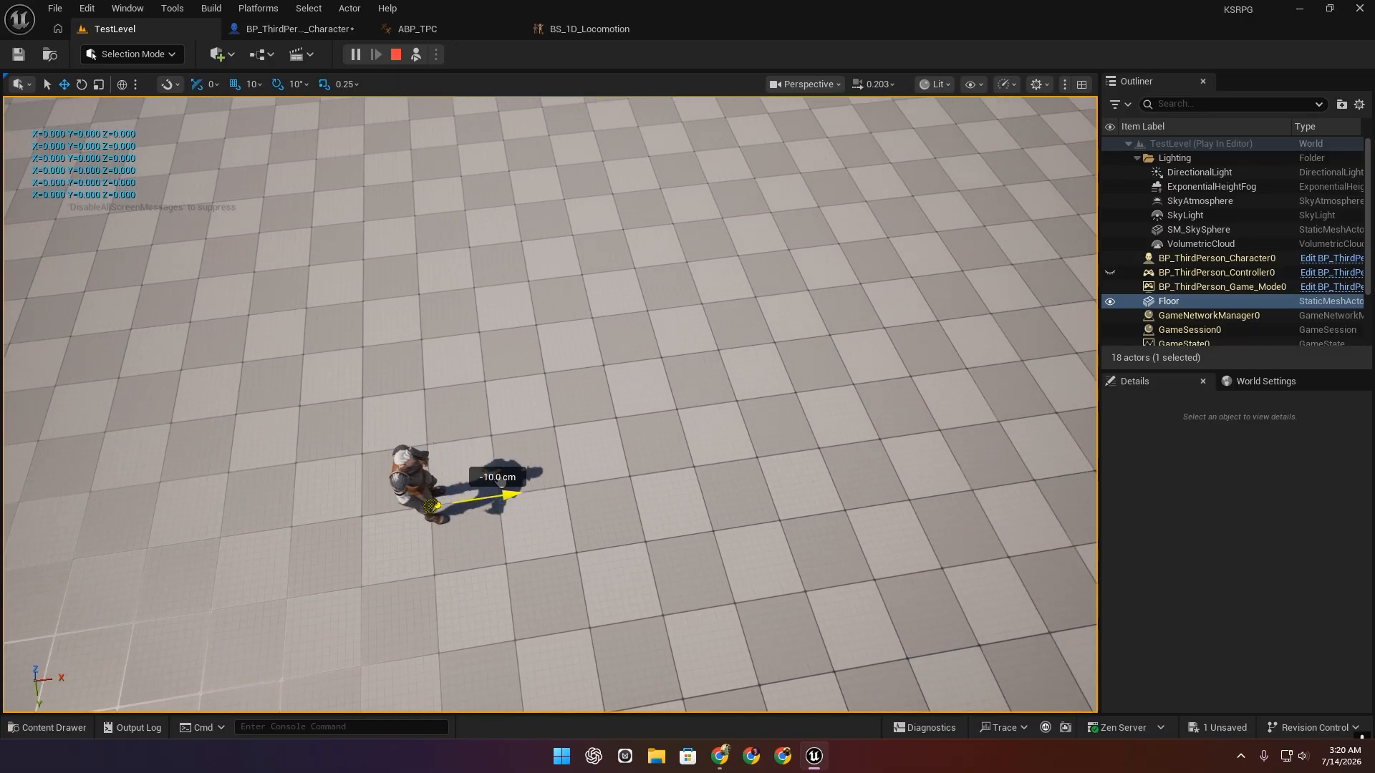
Select BP_ThirdPerson_Character0 in the running level and move it along the X axis to about -110.
{"action": "scroll", "coordinate": [1207, 319], "scroll_direction": "down", "scroll_amount": 1}
{"action": "scroll", "coordinate": [1207, 319], "scroll_direction": "up", "scroll_amount": 1}
{"action": "scroll", "coordinate": [1186, 220], "scroll_direction": "down", "scroll_amount": 3}
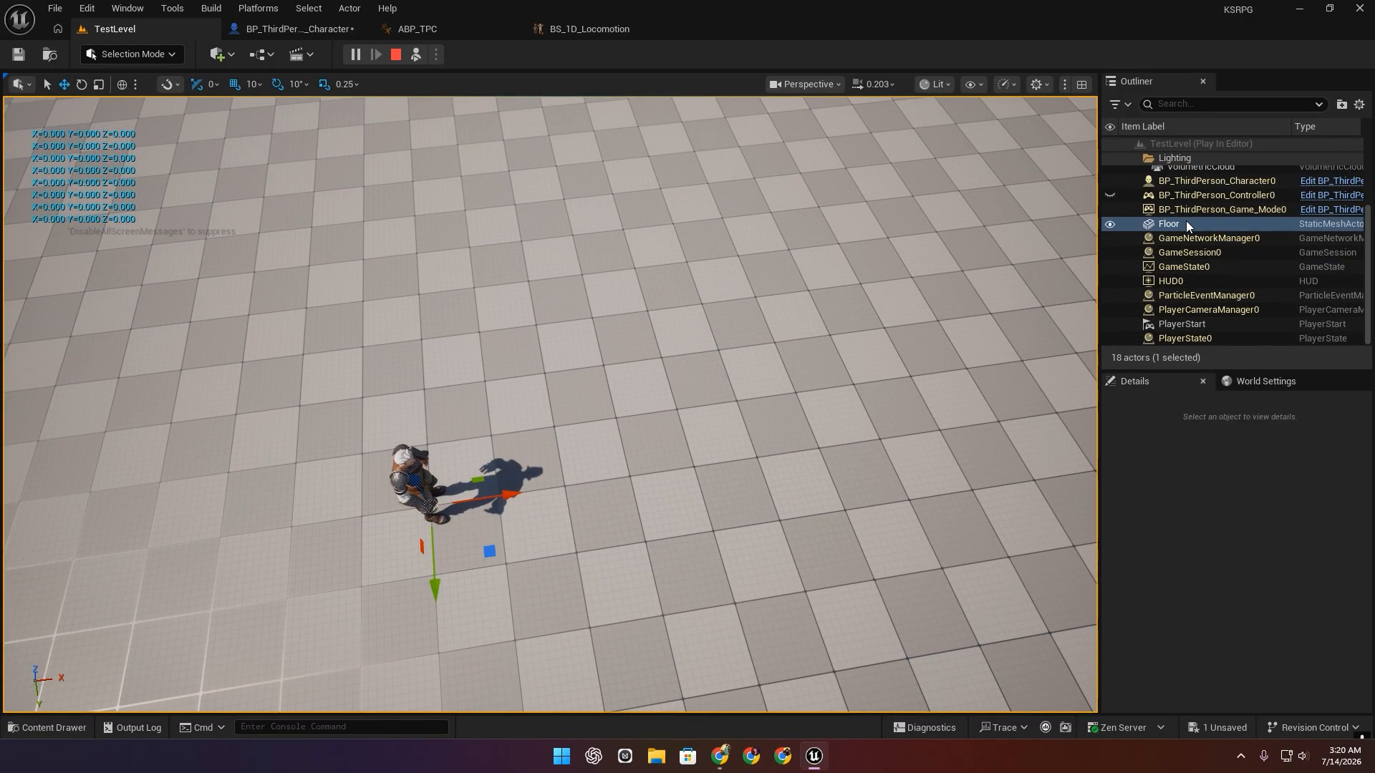
{"action": "left_click", "coordinate": [1192, 325]}
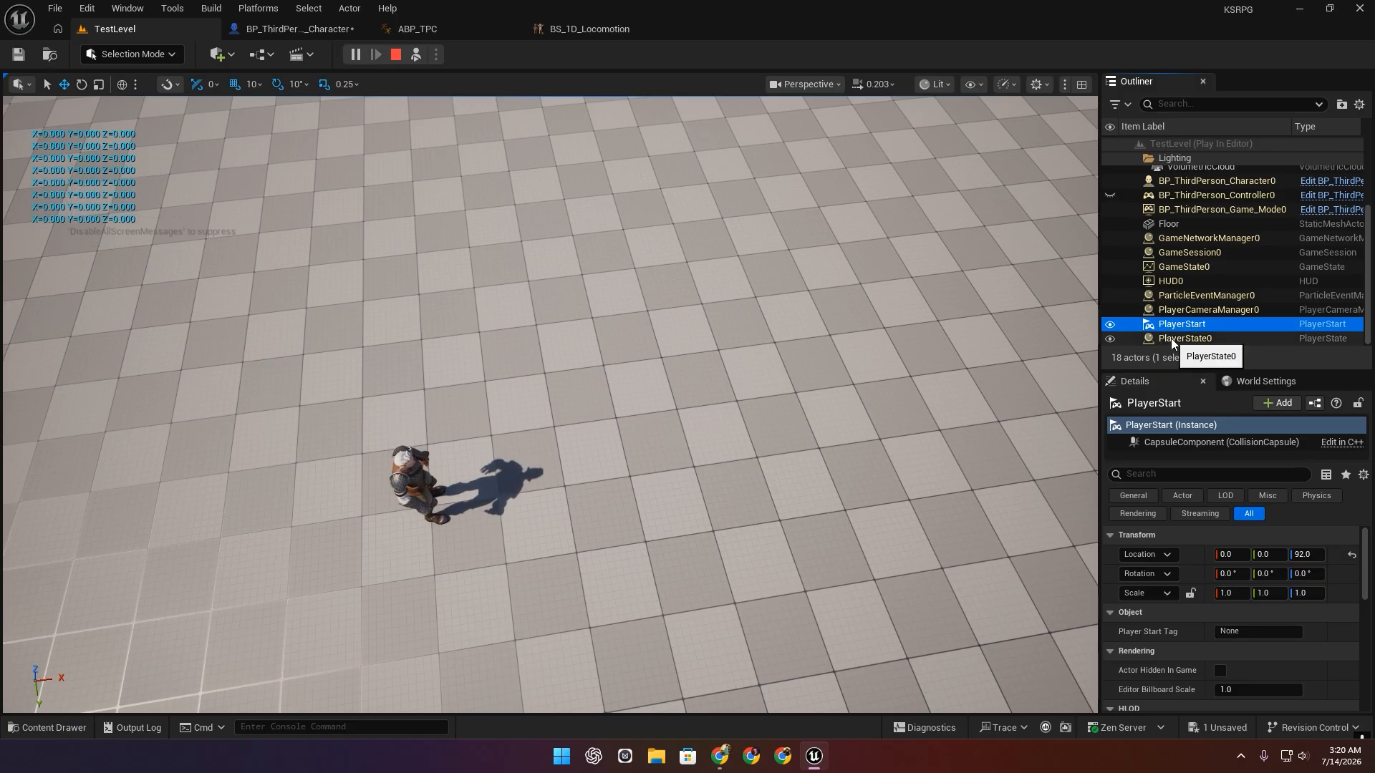
{"action": "scroll", "coordinate": [1216, 296], "scroll_direction": "up", "scroll_amount": 3}
{"action": "left_click", "coordinate": [1183, 251]}
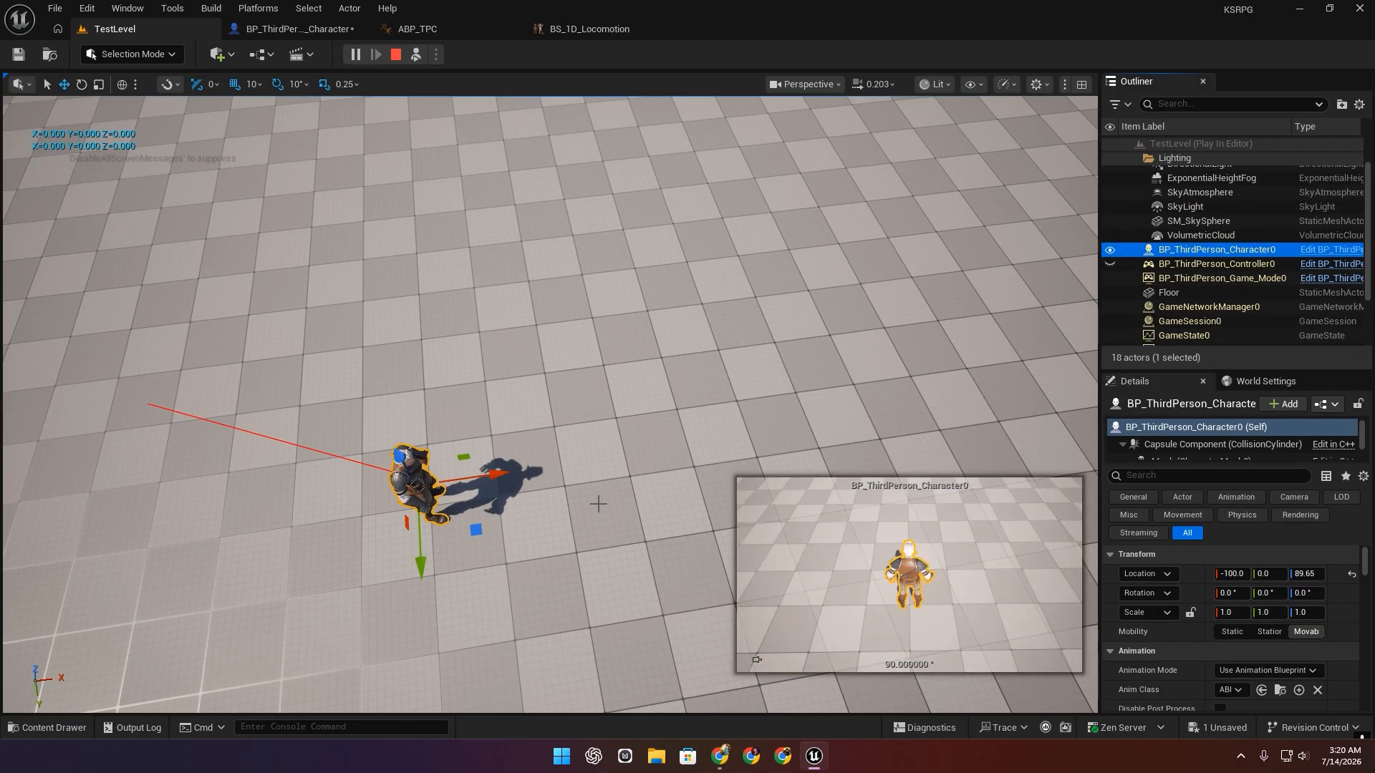
{"action": "mouse_move", "coordinate": [498, 472]}
{"action": "left_mouse_down"}
{"action": "mouse_move", "coordinate": [716, 415]}
{"action": "mouse_move", "coordinate": [178, 469]}
{"action": "mouse_move", "coordinate": [448, 428]}
{"action": "mouse_move", "coordinate": [390, 431]}
{"action": "mouse_move", "coordinate": [438, 433]}
{"action": "mouse_move", "coordinate": [444, 465]}
{"action": "mouse_move", "coordinate": [519, 473]}
{"action": "mouse_move", "coordinate": [891, 416]}
{"action": "mouse_move", "coordinate": [469, 490]}
{"action": "mouse_move", "coordinate": [547, 487]}
{"action": "mouse_move", "coordinate": [759, 435]}
{"action": "mouse_move", "coordinate": [240, 497]}
{"action": "mouse_move", "coordinate": [632, 458]}
{"action": "mouse_move", "coordinate": [484, 479]}
{"action": "left_mouse_up"}
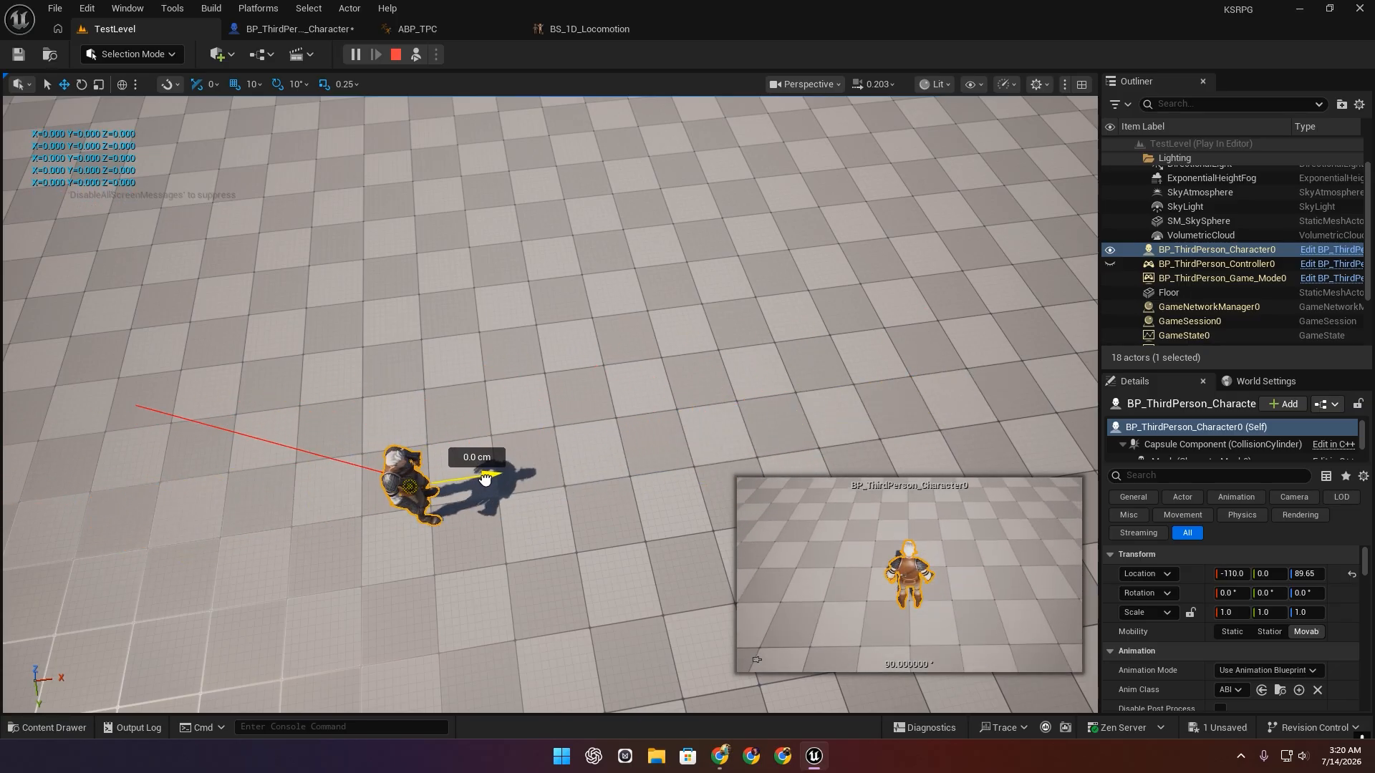
Possess the player character again, walk it forward while checking the printed velocity, and stop the play session.
{"action": "left_click", "coordinate": [418, 53]}
{"action": "key", "text": "w"}
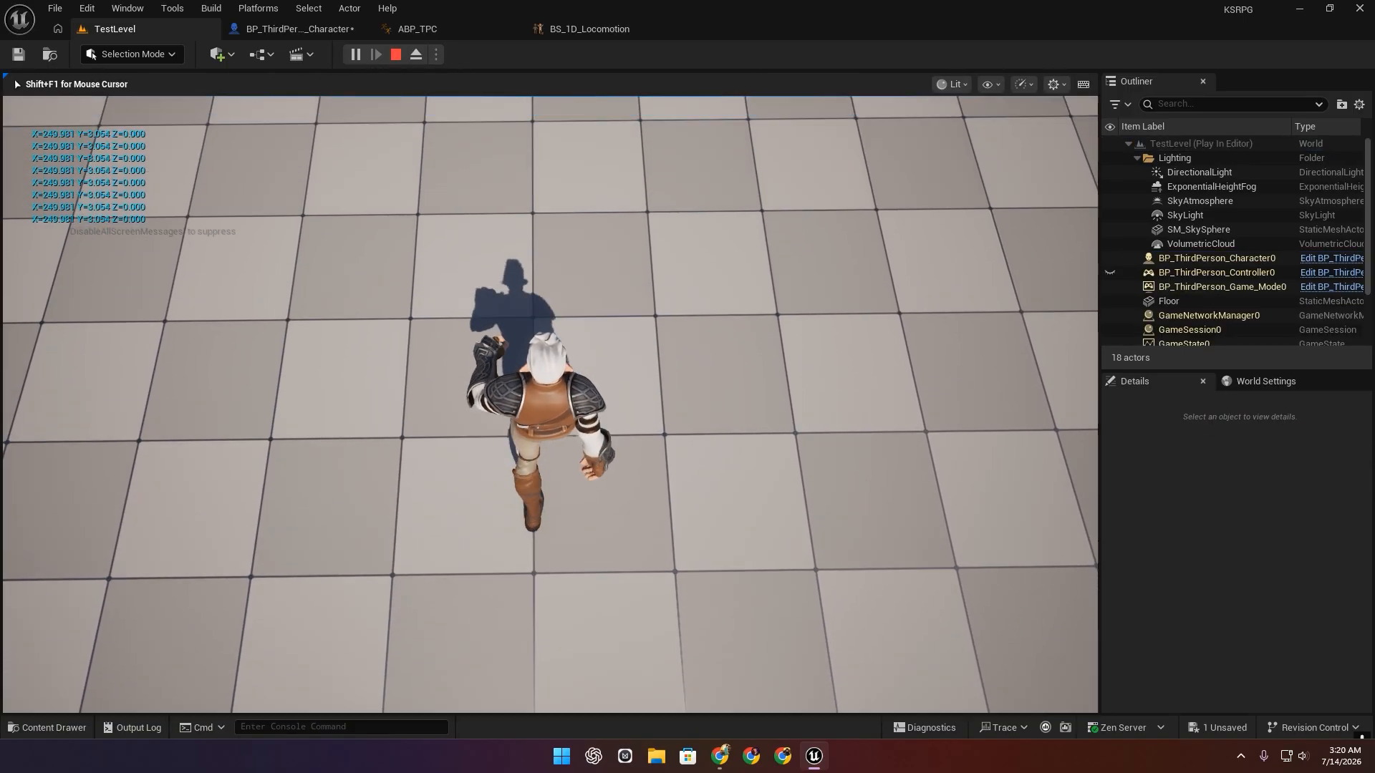
{"action": "key", "text": "Escape"}
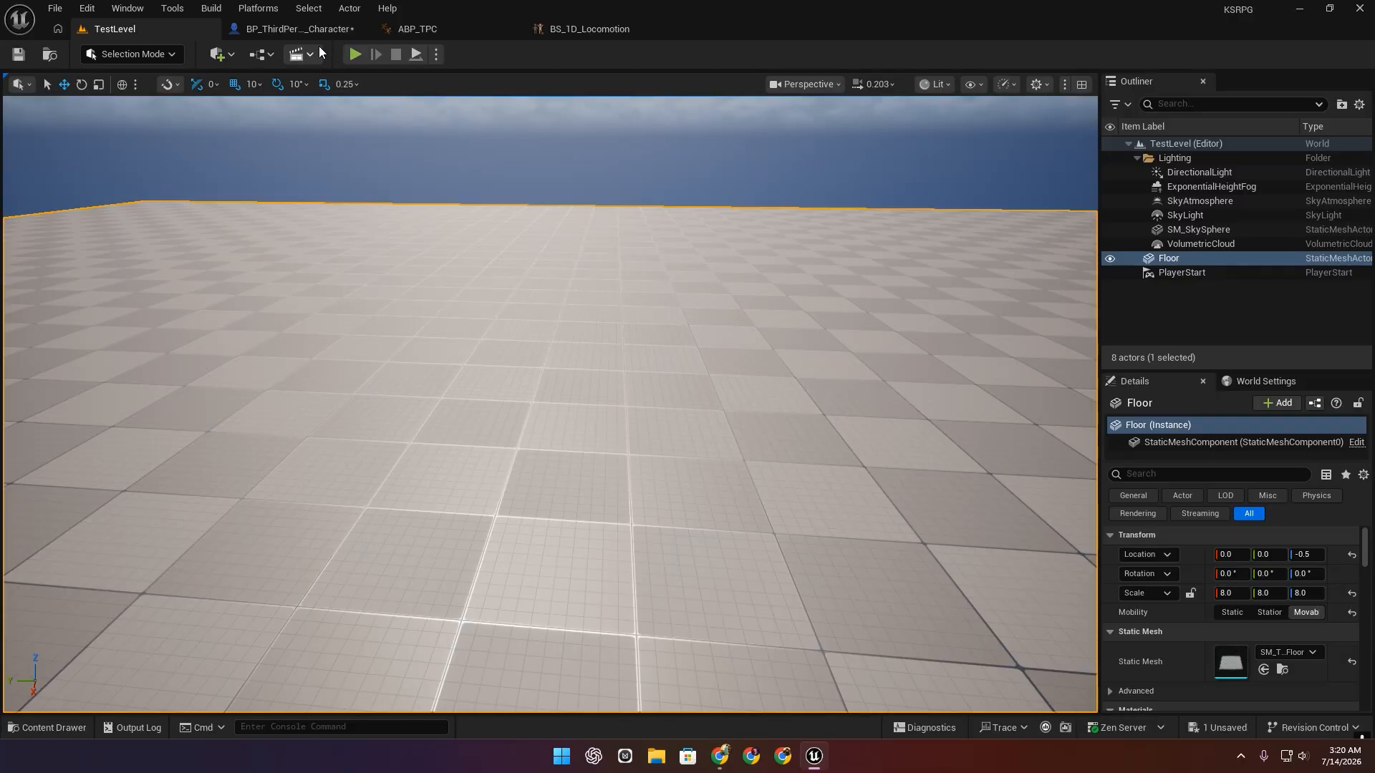
{"action": "left_click", "coordinate": [297, 29]}
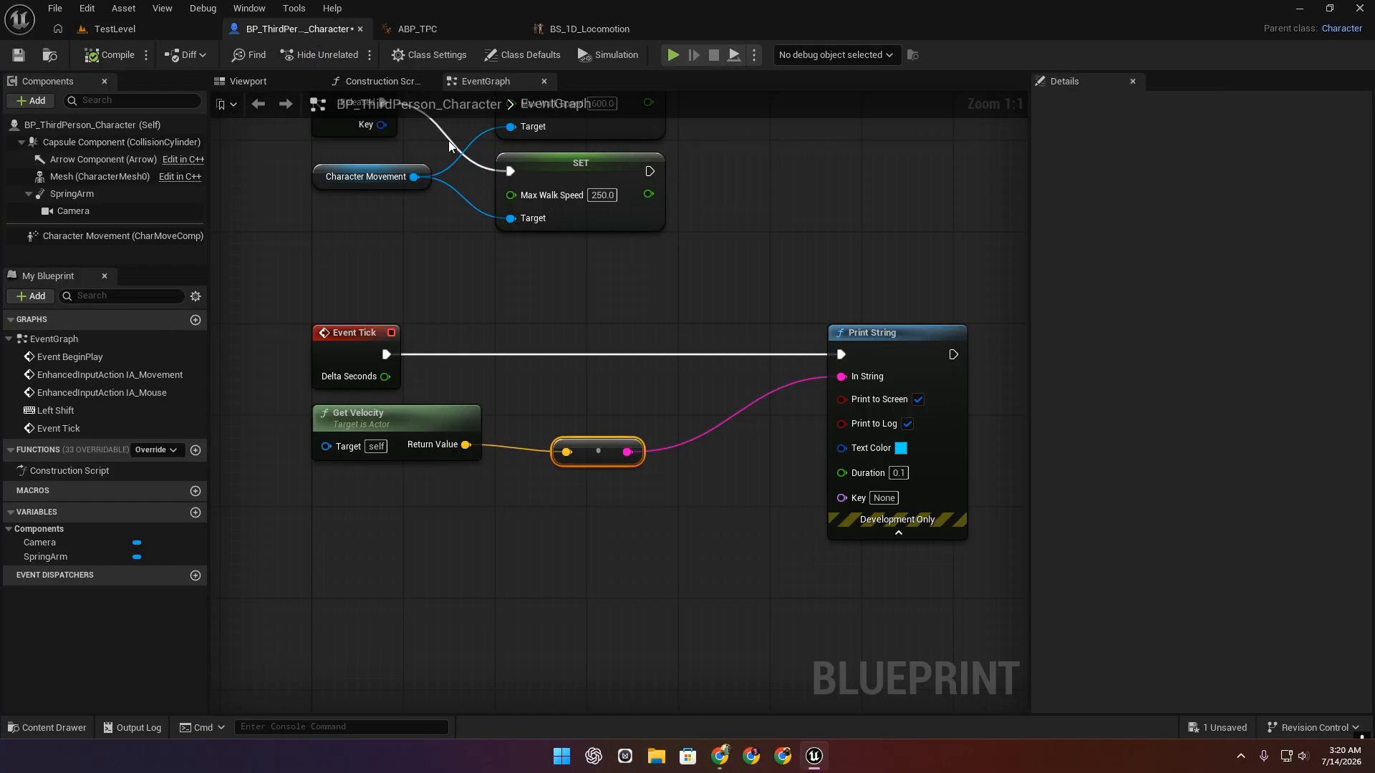
{"action": "left_click", "coordinate": [190, 32]}
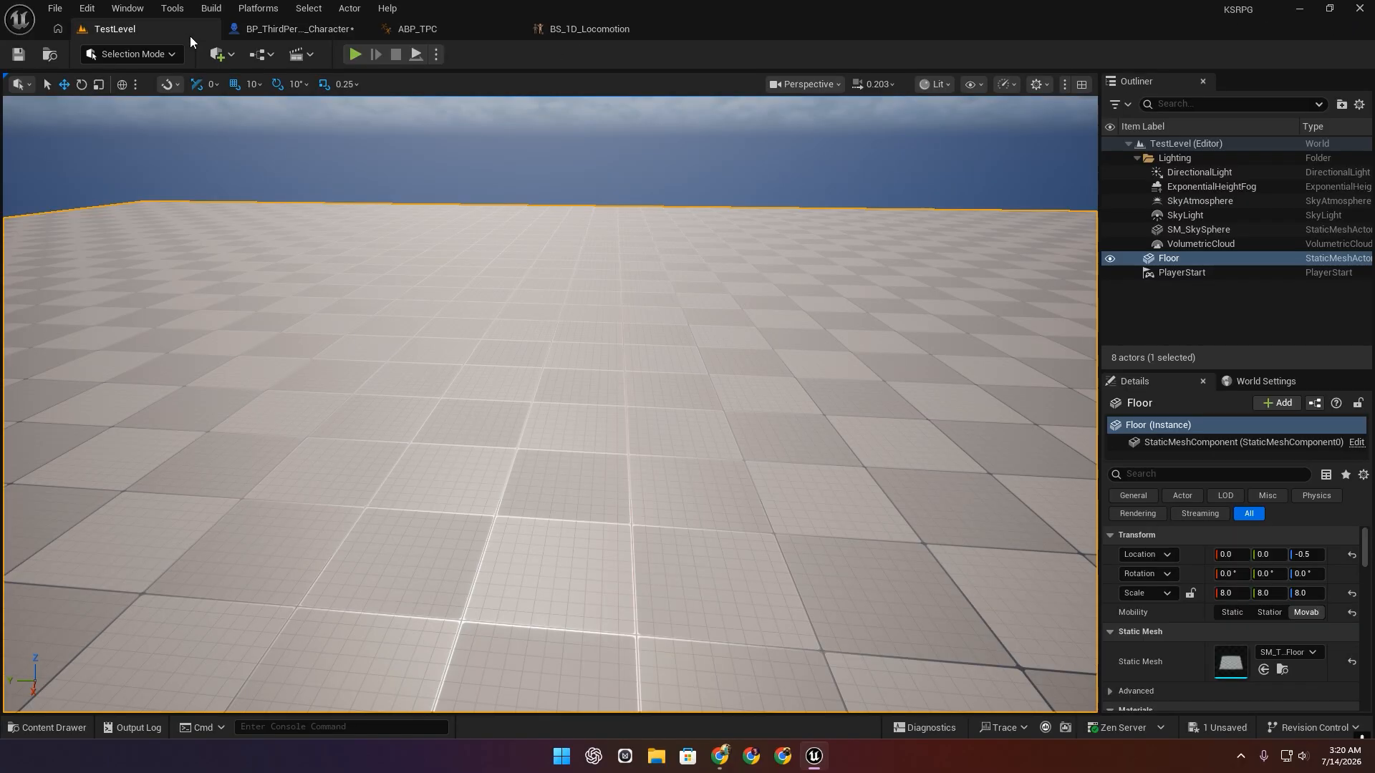
Play TestLevel, examine how the printed velocity vector's X and Y components vary while walking, and stop the preview.
{"action": "left_click", "coordinate": [354, 58]}
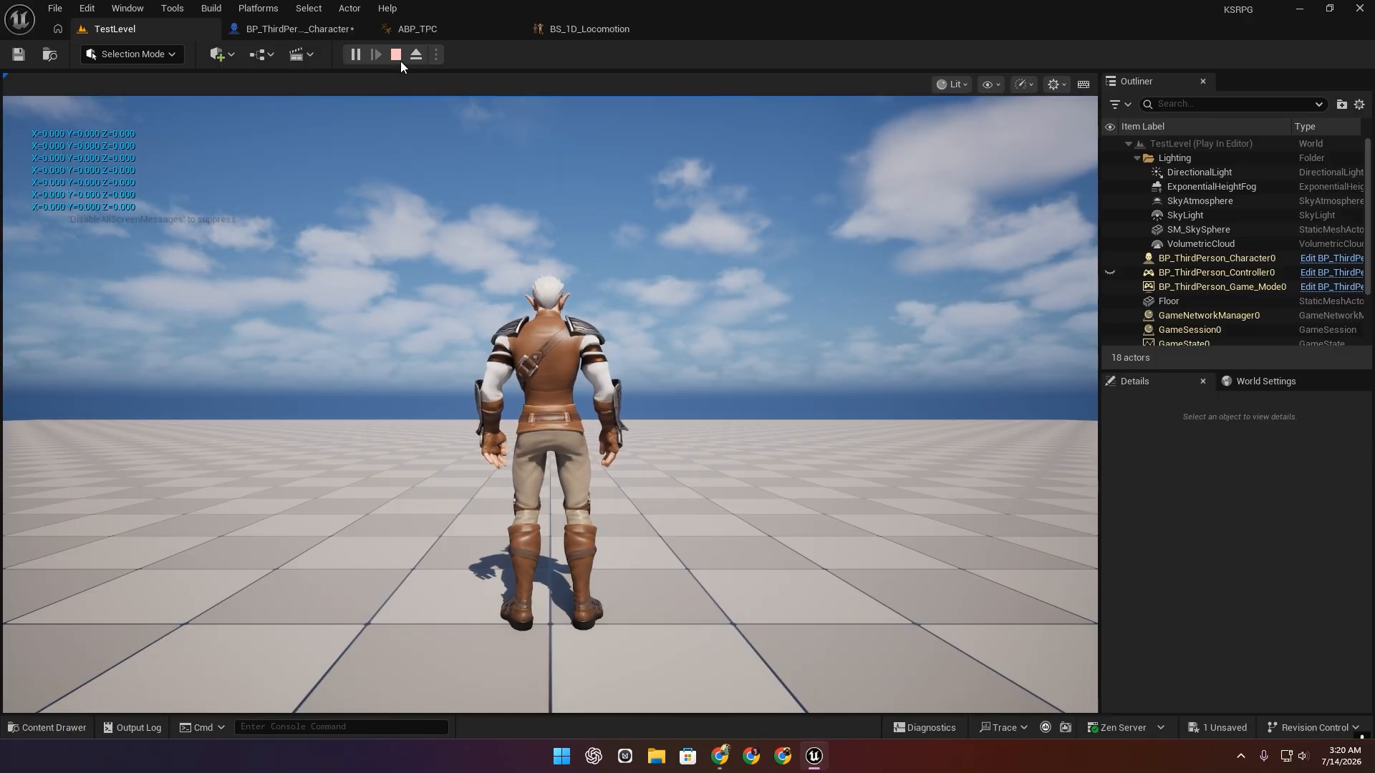
{"action": "left_click", "coordinate": [540, 307]}
{"action": "key", "text": "w"}
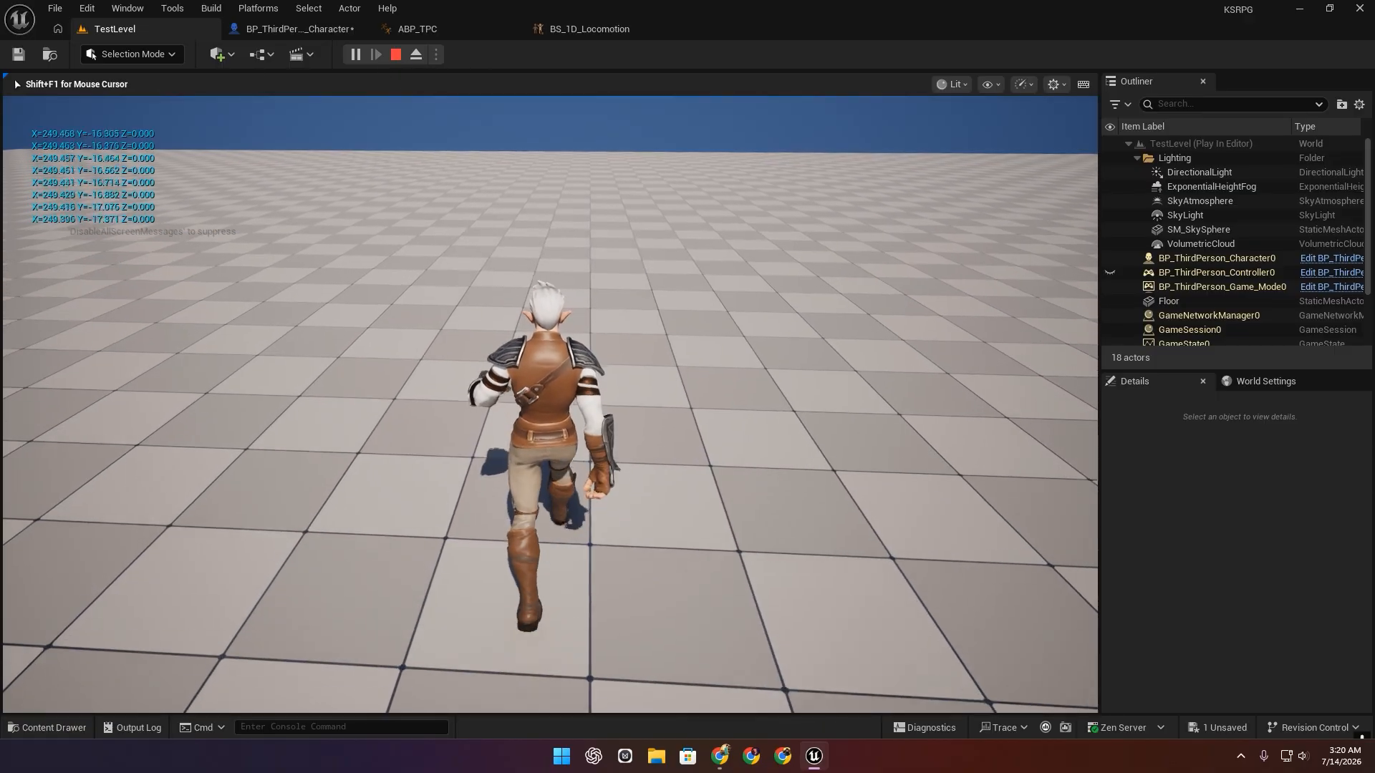
{"action": "key", "text": "Escape"}
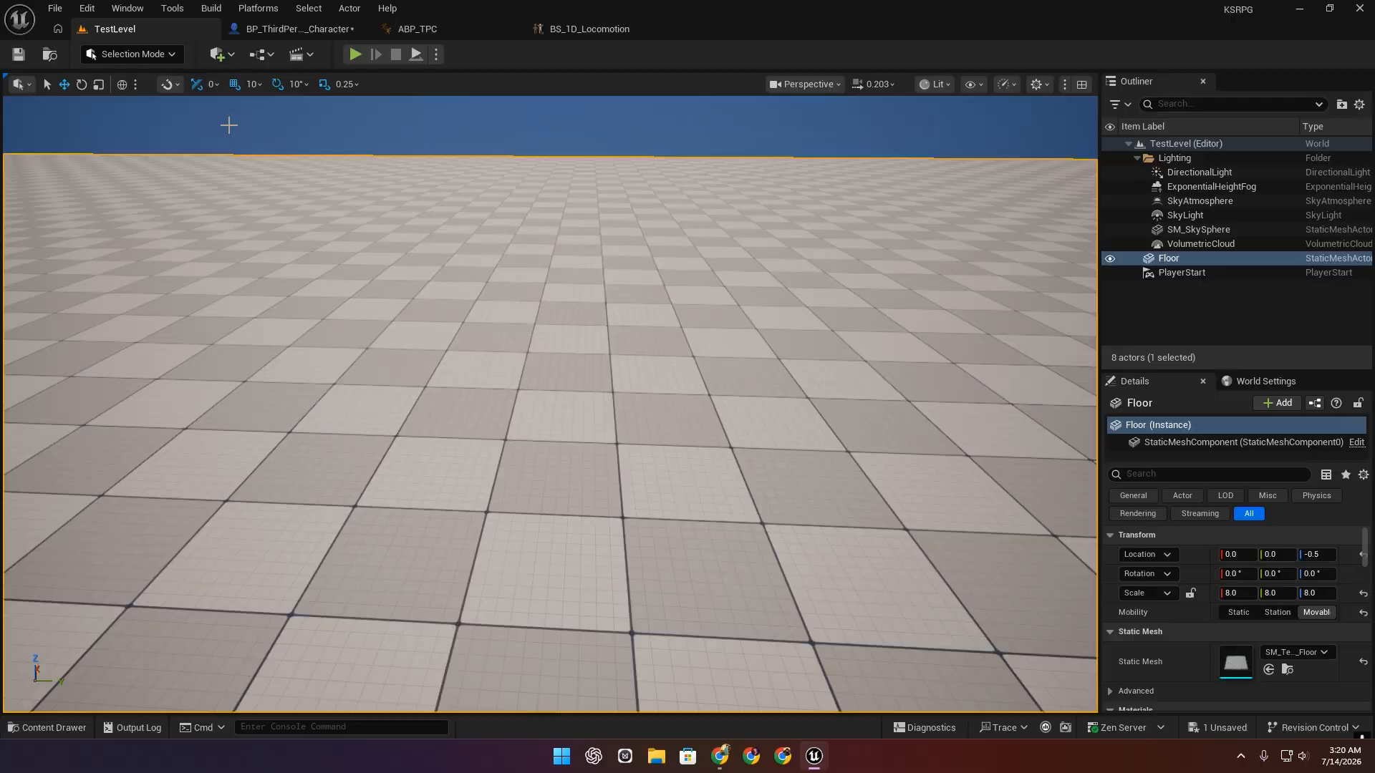
Route the Get Velocity return value through a Vector Length node into Print String, replacing the old vector-to-string conversion node.
{"action": "left_click", "coordinate": [297, 29]}
{"action": "left_click_drag", "start_coordinate": [469, 445], "coordinate": [514, 518]}
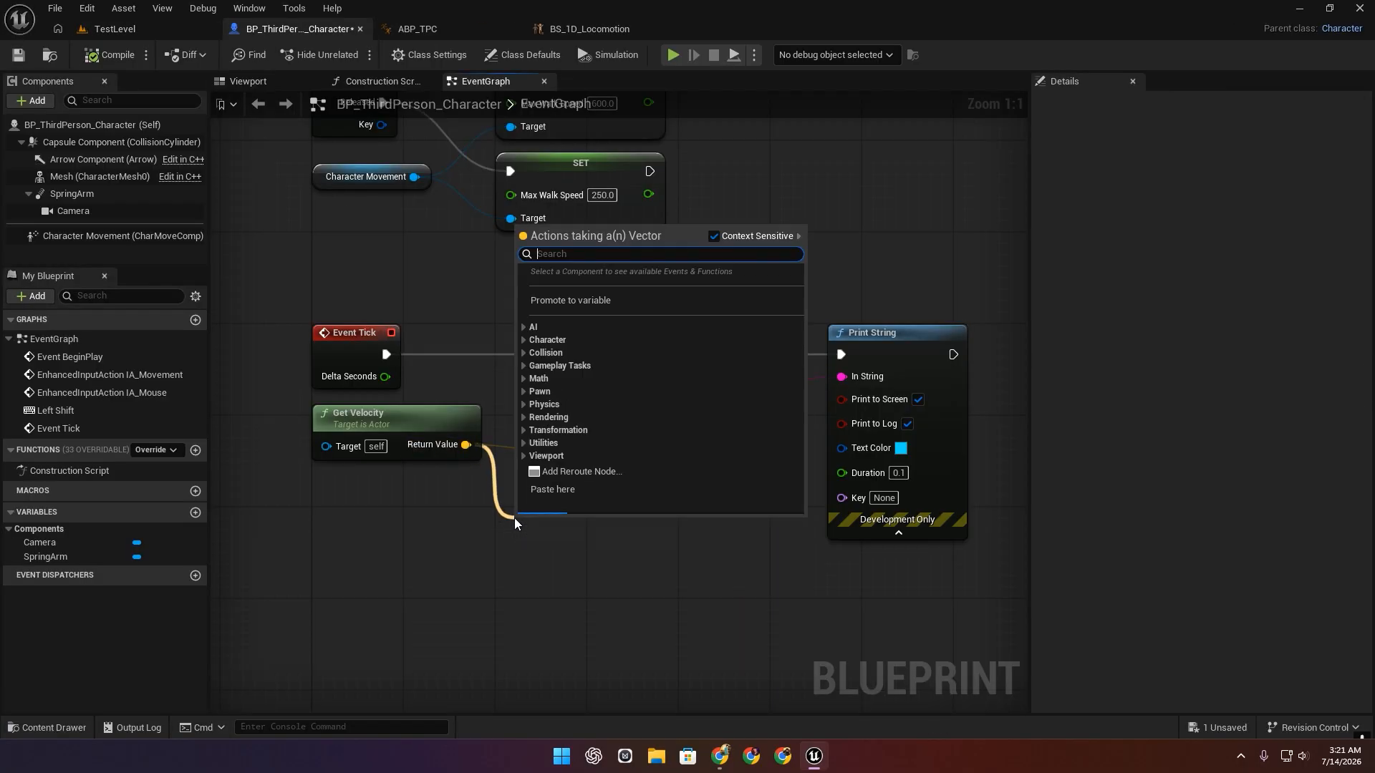
{"action": "type", "text": "get"}
{"action": "key", "text": "ctrl+a"}
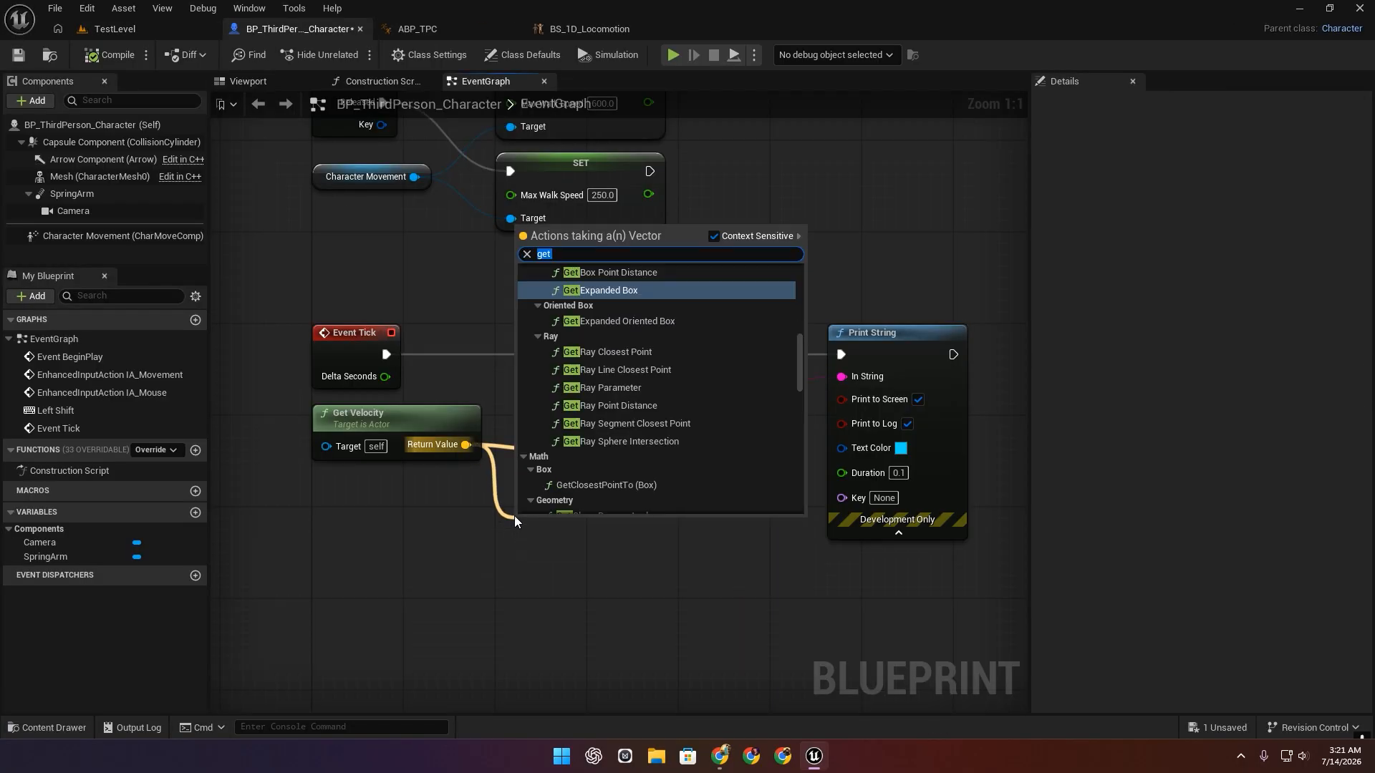
{"action": "type", "text": "vector len"}
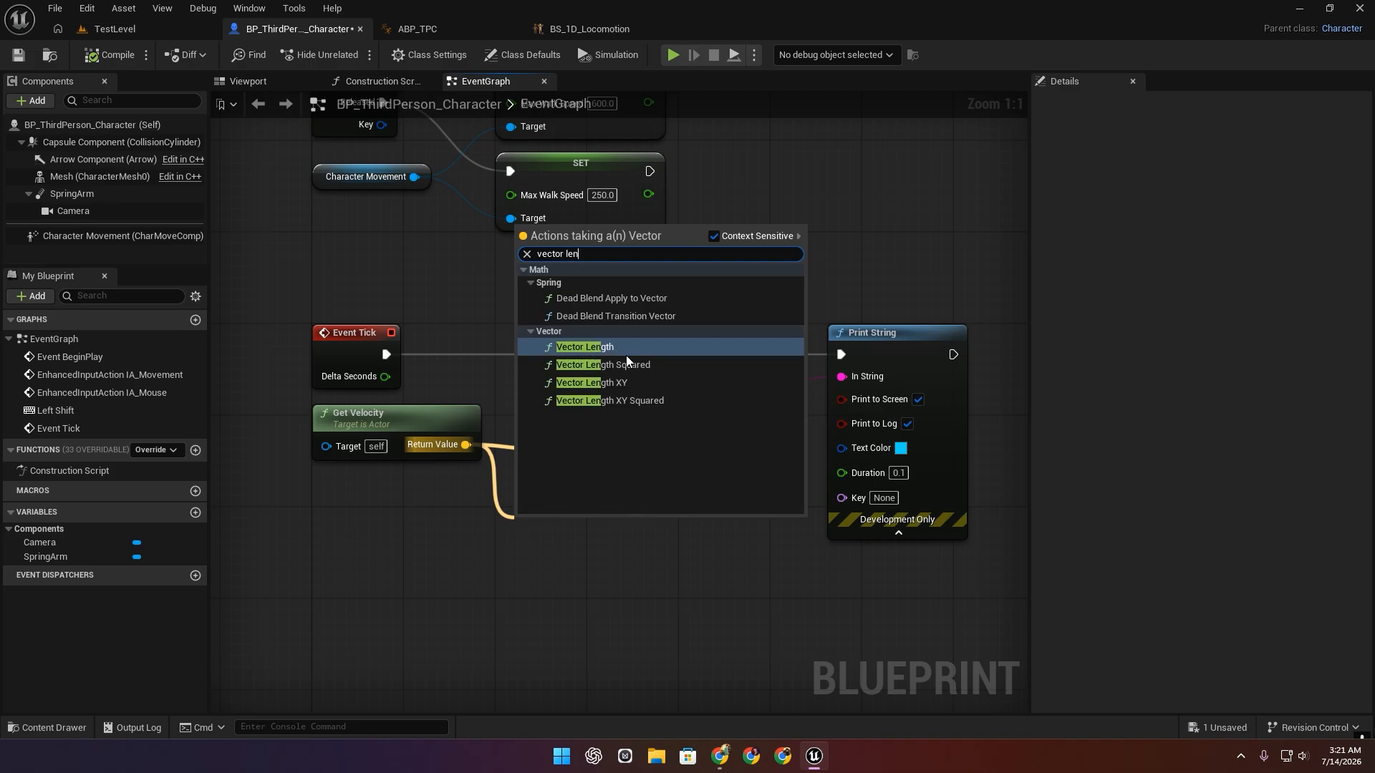
{"action": "left_click", "coordinate": [609, 348]}
{"action": "left_click_drag", "start_coordinate": [585, 517], "coordinate": [581, 495]}
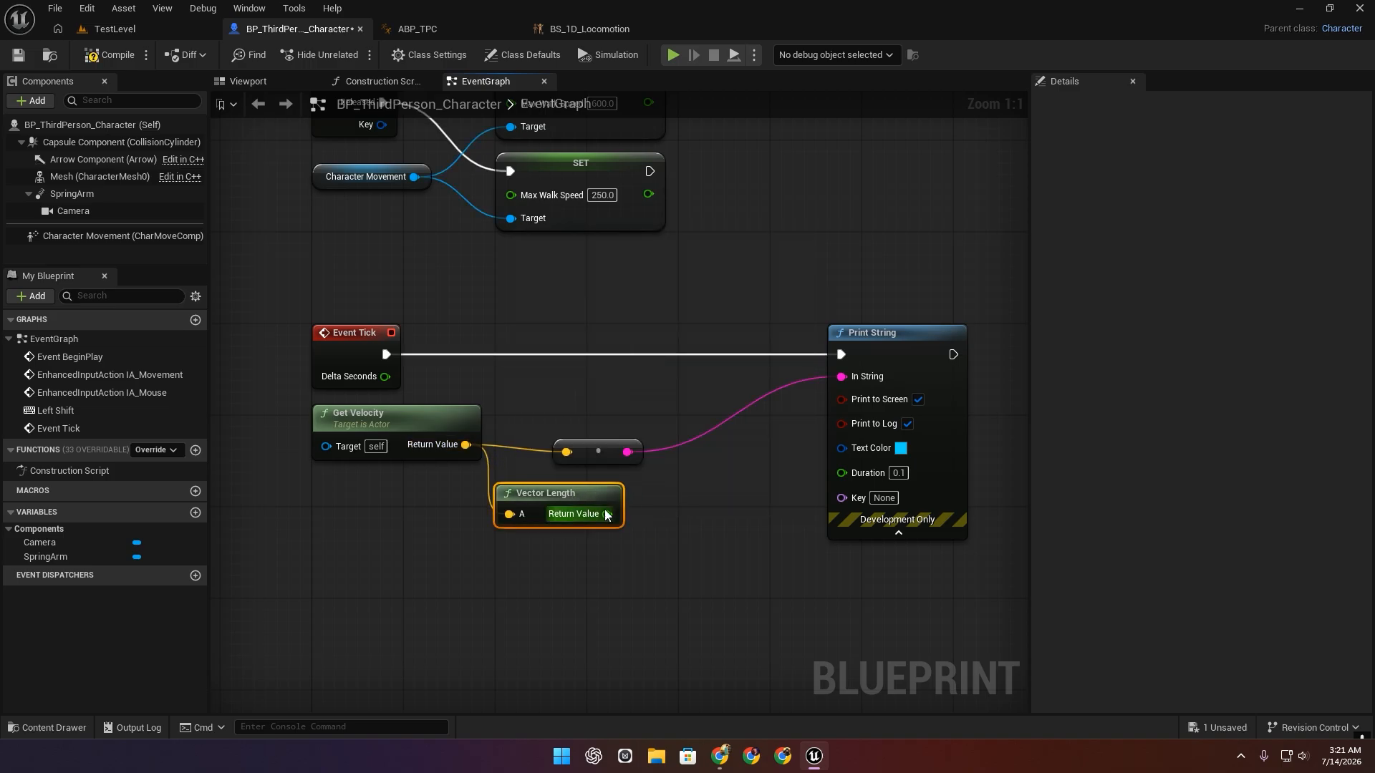
{"action": "left_click_drag", "start_coordinate": [850, 379], "coordinate": [850, 378]}
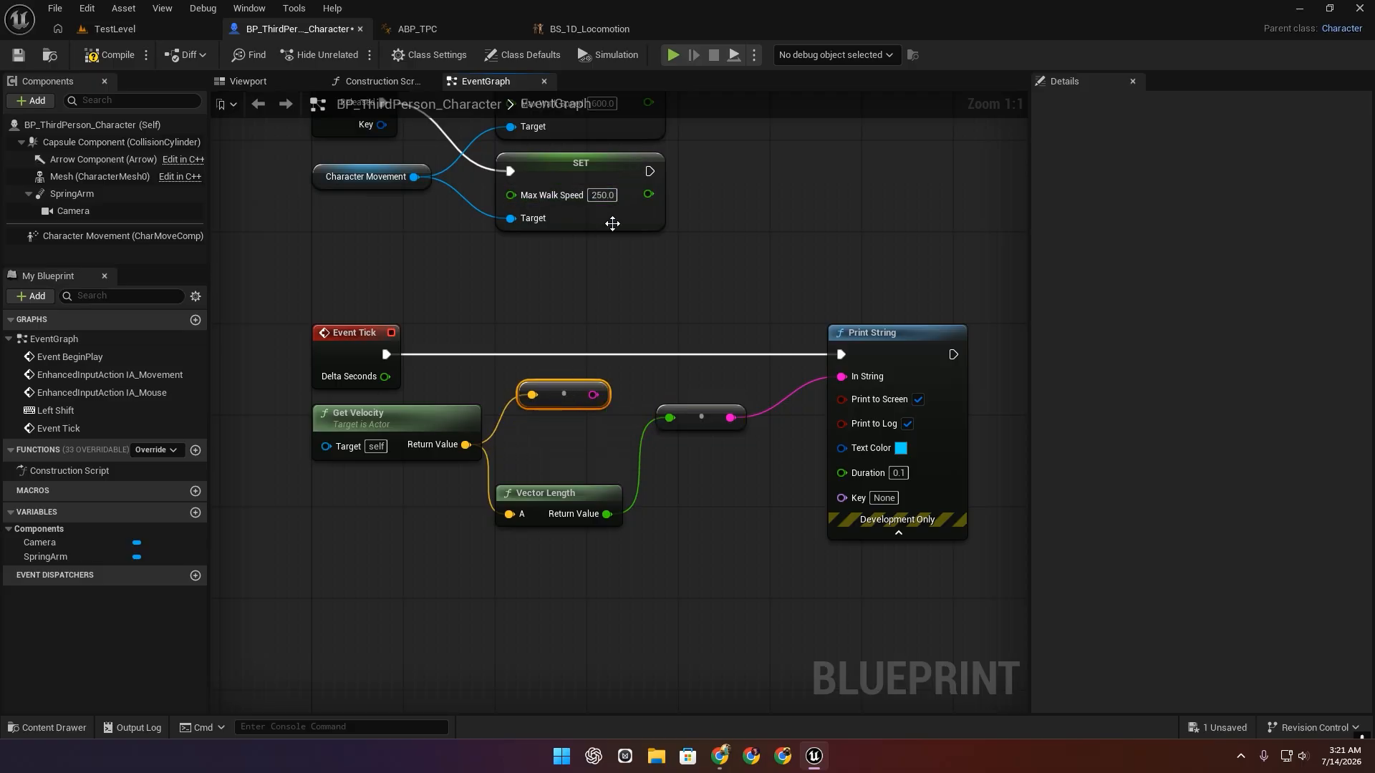
{"action": "key", "text": "Delete"}
Play-test the character and examine the printed velocity length while standing, walking and sprinting, and stop the preview.
{"action": "left_click", "coordinate": [673, 55]}
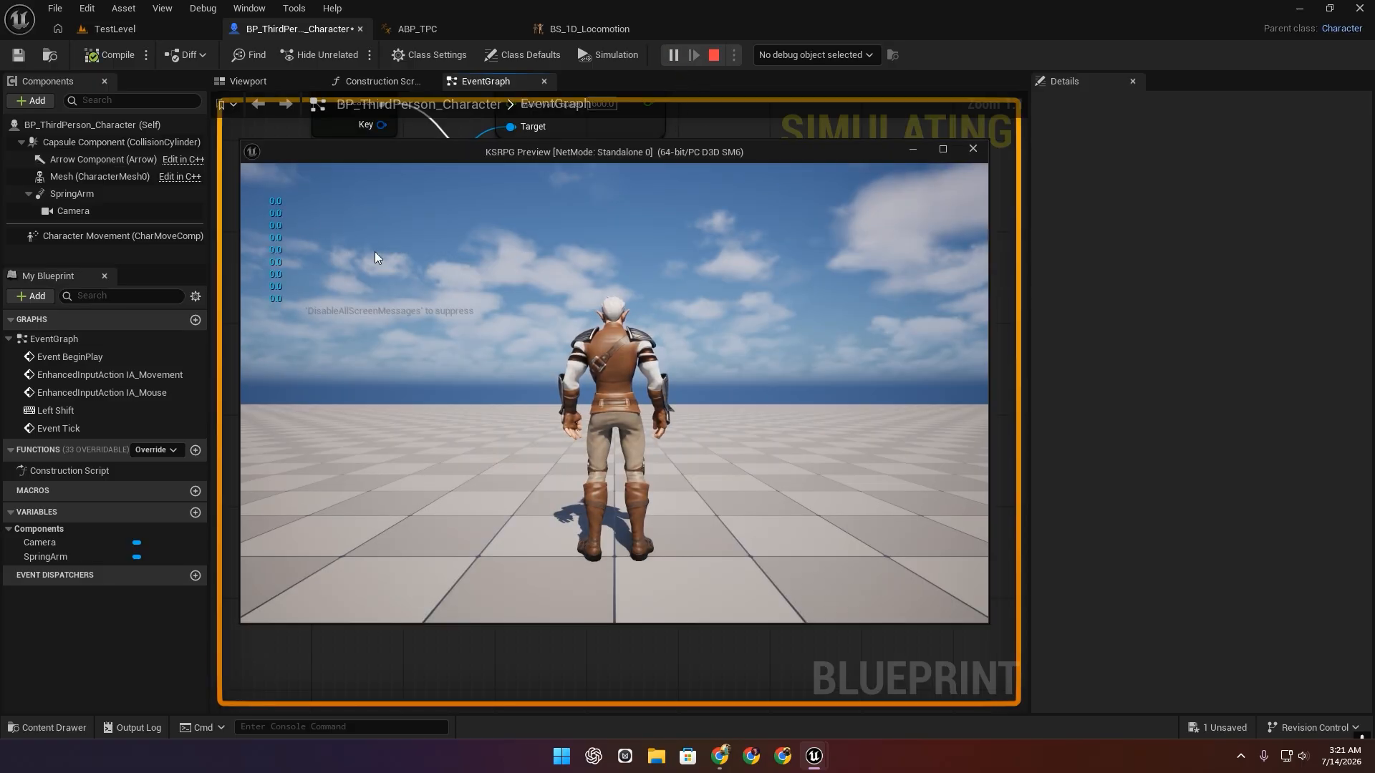
{"action": "left_click", "coordinate": [667, 462]}
{"action": "key", "text": "w"}
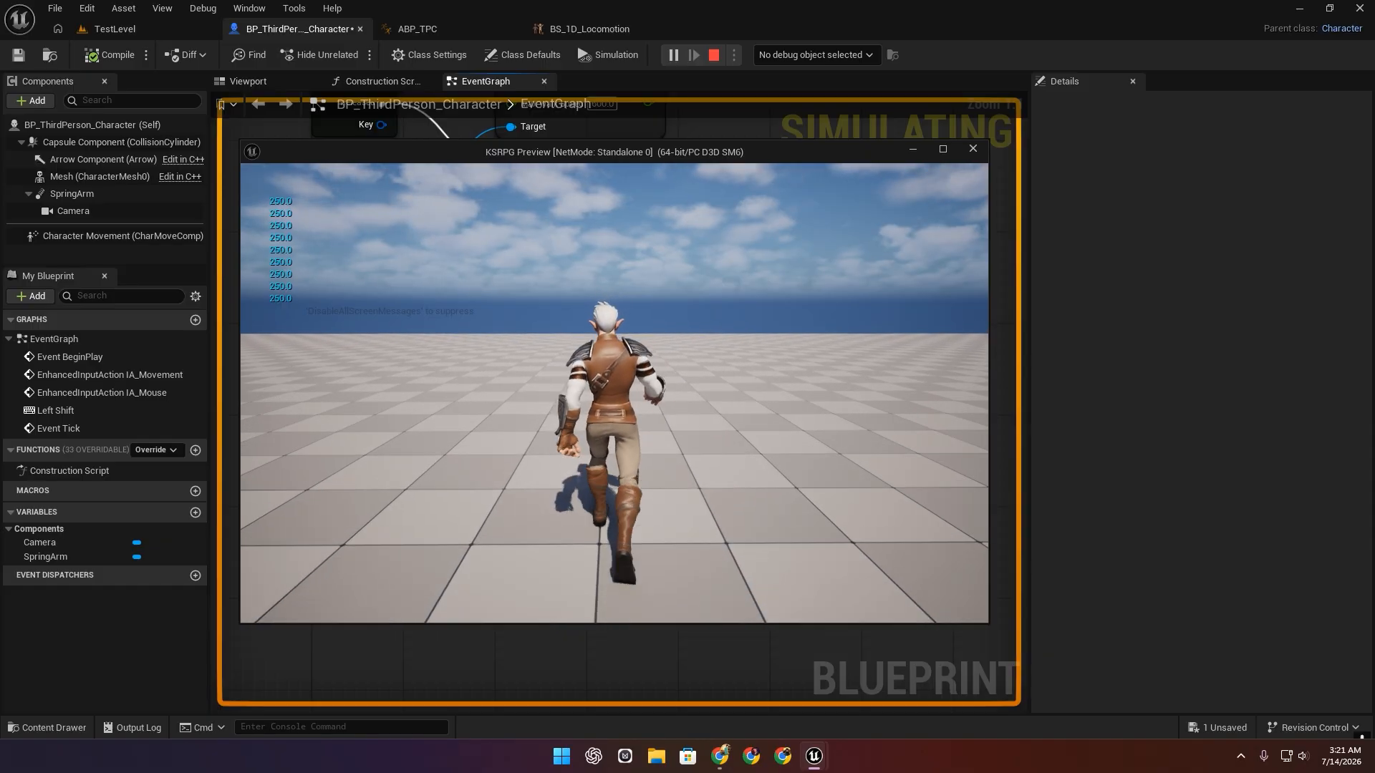
{"action": "key", "text": "shift"}
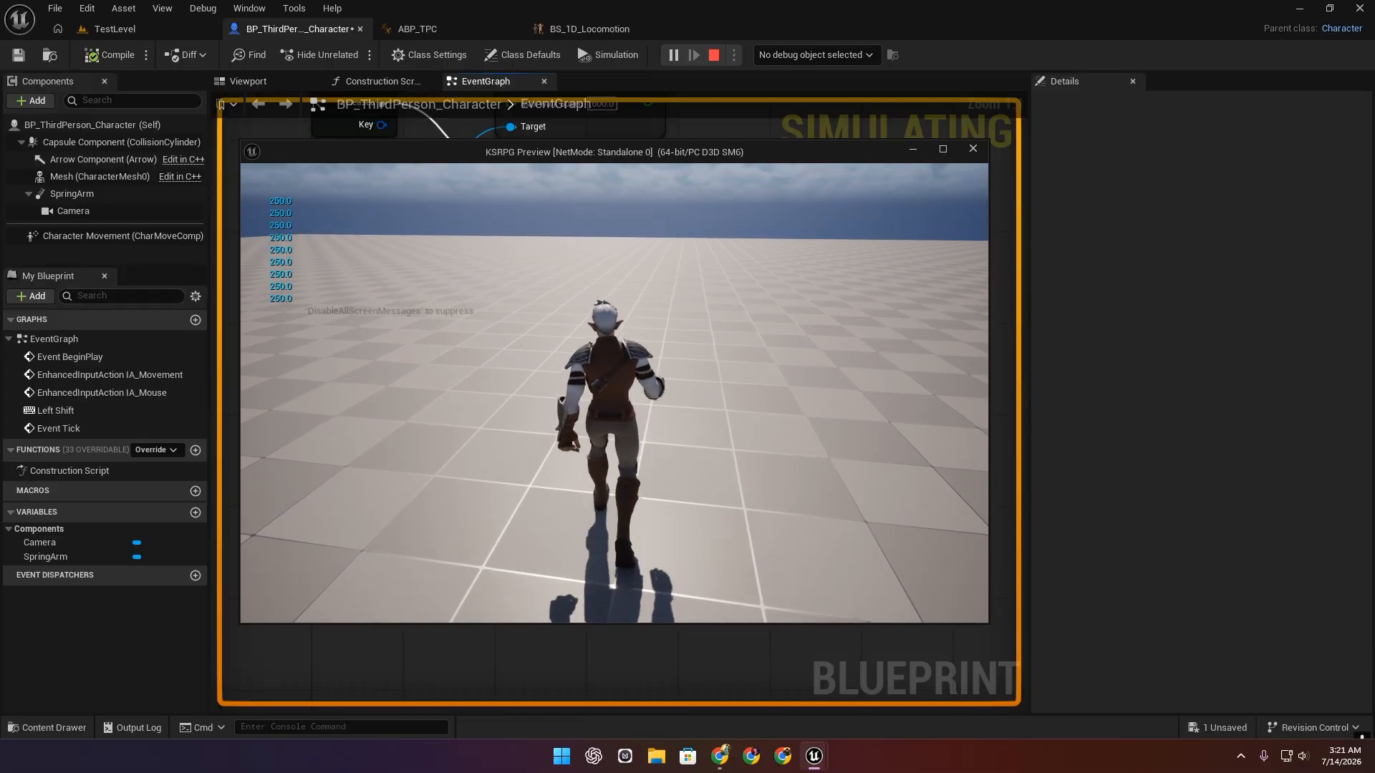
{"action": "key", "text": "Escape"}
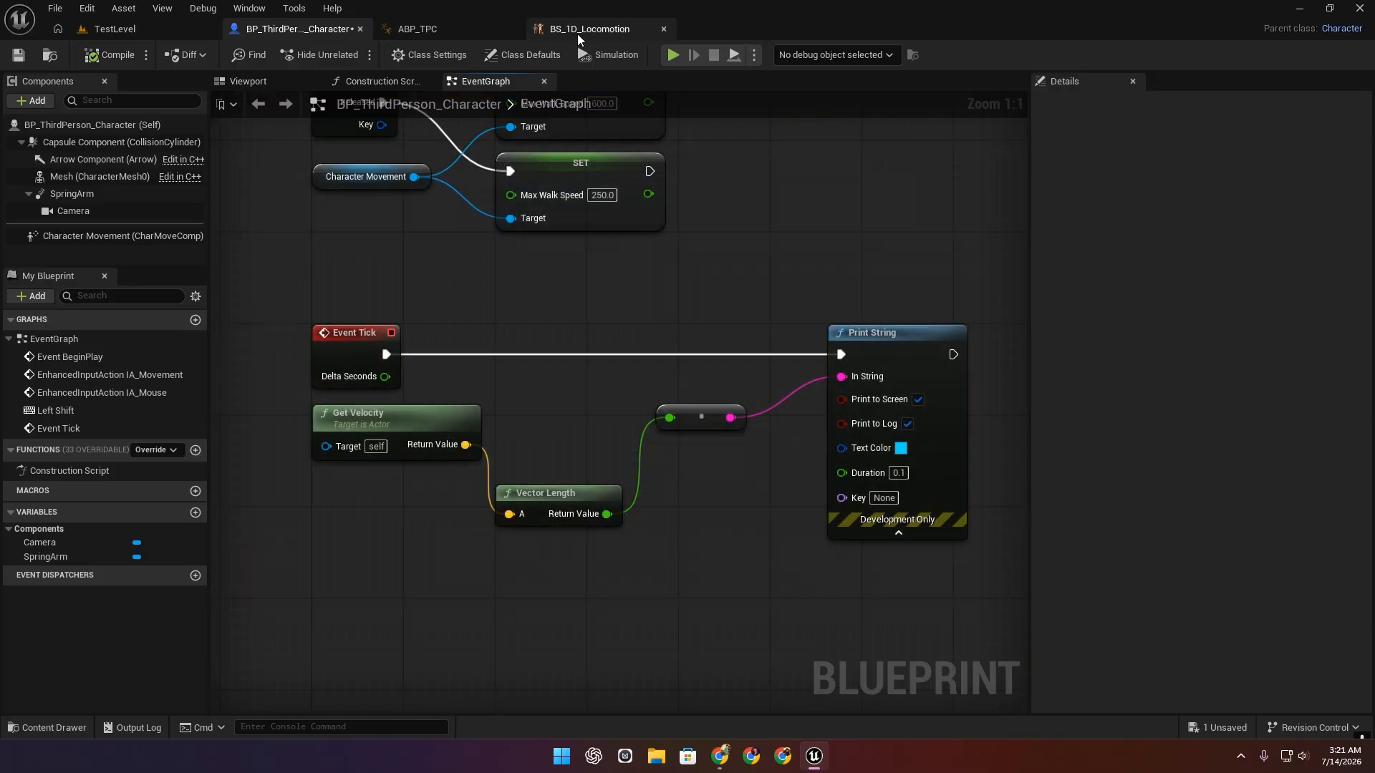
Review the Walking and Running sample speeds in BS_1D_Locomotion, and save the character blueprint.
{"action": "left_click", "coordinate": [577, 30]}
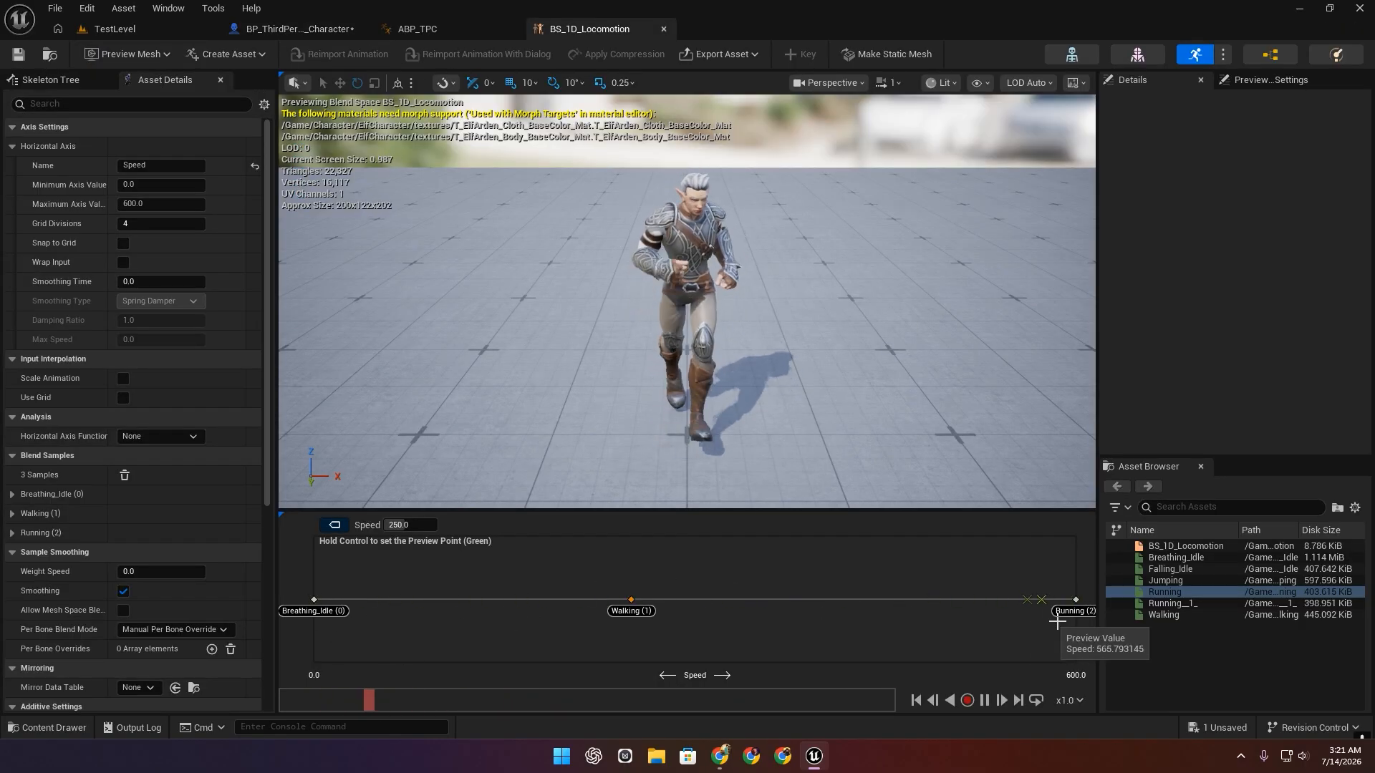
{"action": "left_click", "coordinate": [317, 35]}
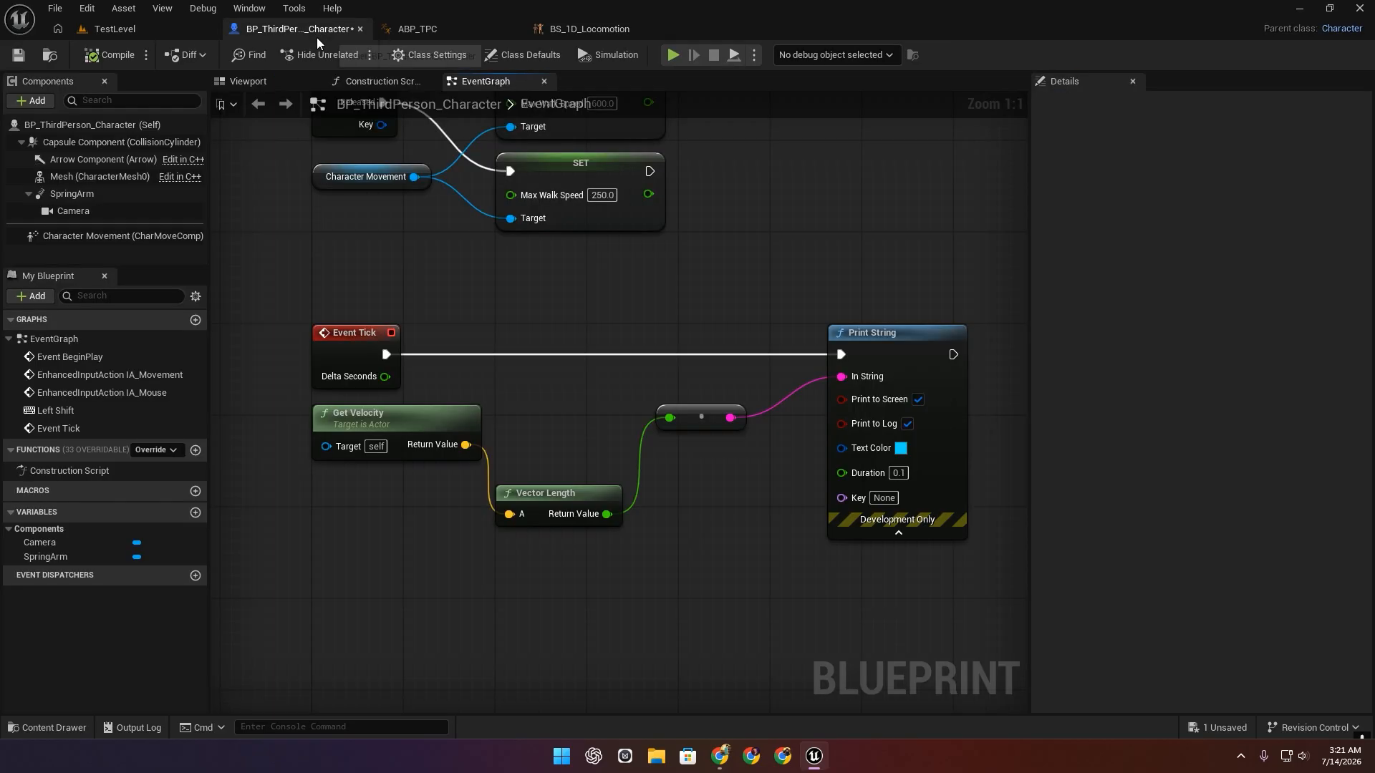
{"action": "left_click", "coordinate": [56, 9]}
{"action": "left_click", "coordinate": [79, 111]}
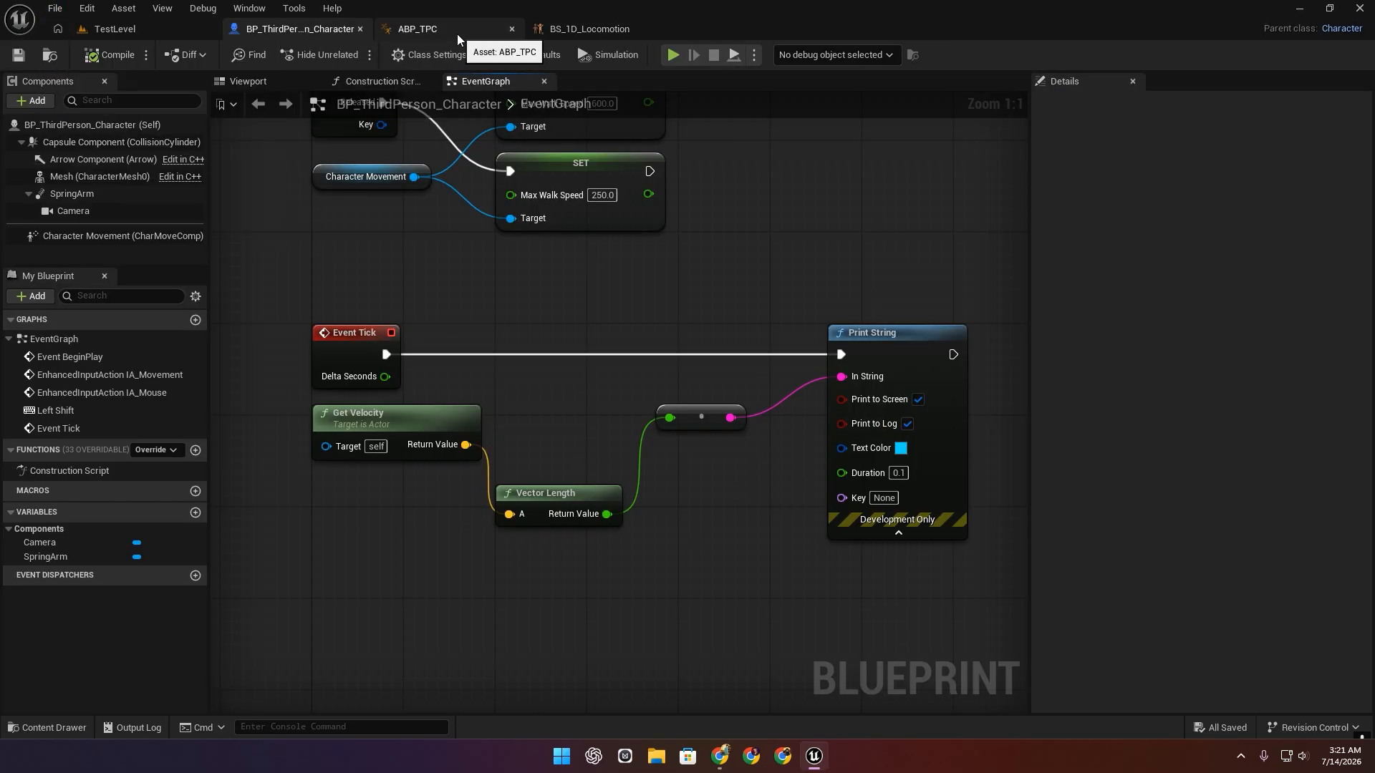
Delete the Get Velocity, Vector Length and conversion nodes, and remove the Print String node from Event Tick for reuse.
{"action": "scroll", "coordinate": [553, 481], "scroll_direction": "down", "scroll_amount": 1}
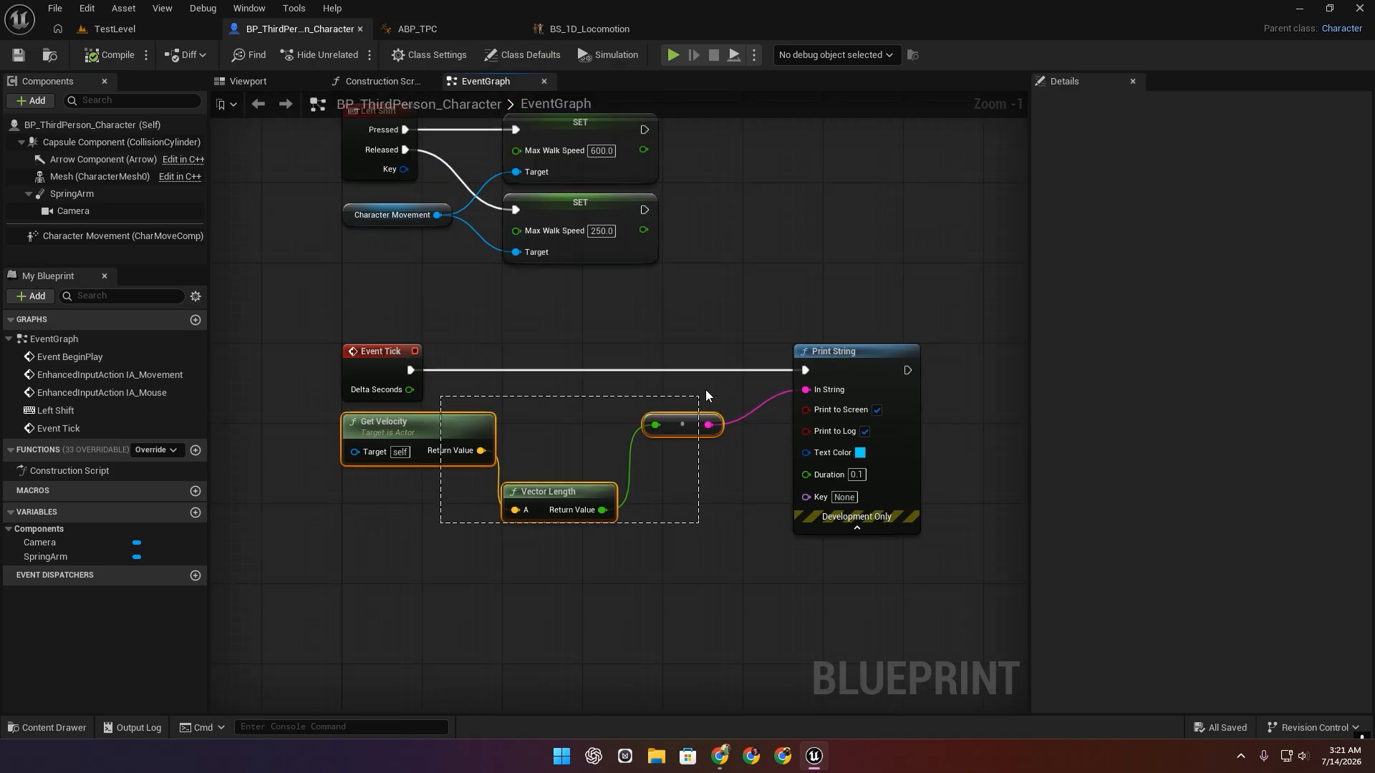
{"action": "left_click_drag", "start_coordinate": [706, 389], "coordinate": [713, 382]}
{"action": "key", "text": "Delete"}
{"action": "left_click", "coordinate": [893, 368]}
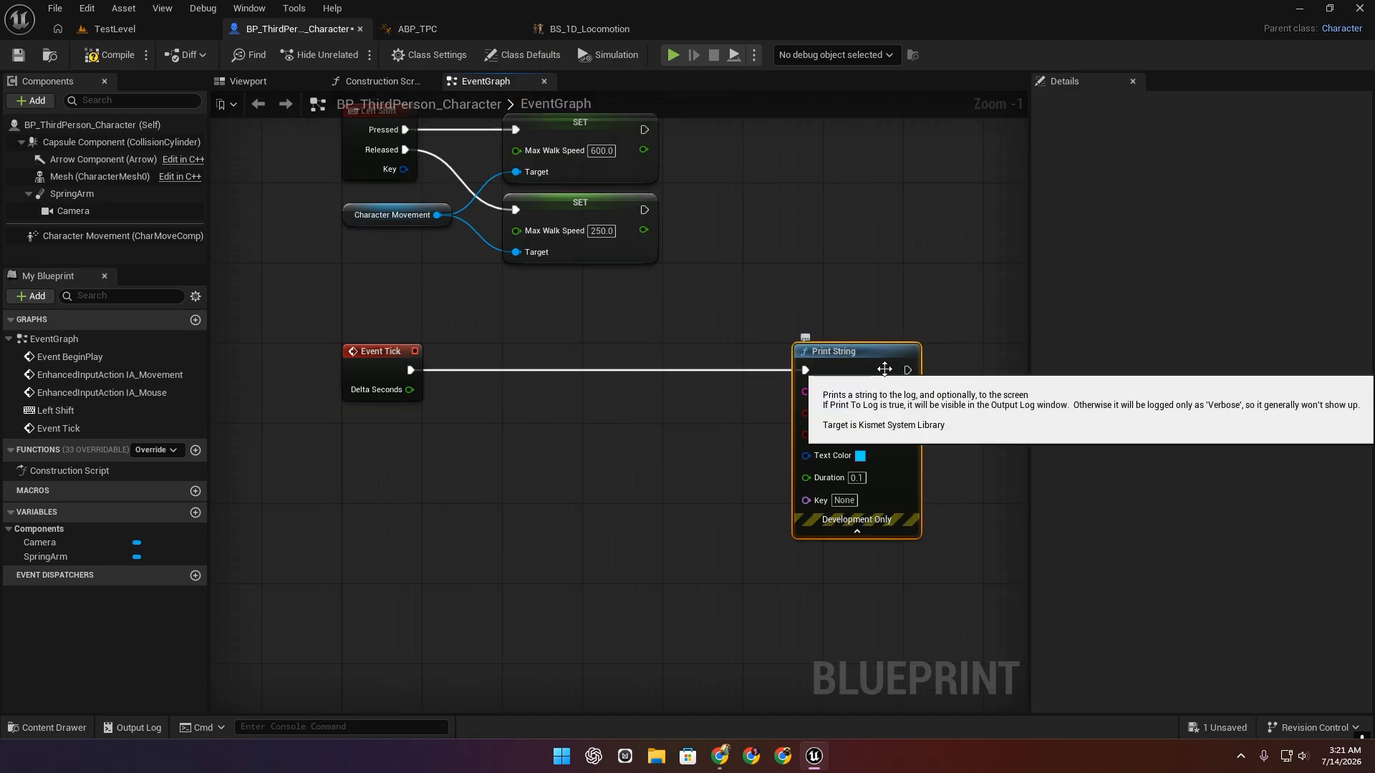
{"action": "key", "text": "Delete"}
Paste the Print String node into ABP_TPC's EventGraph and execute it after the SET Speed node.
{"action": "left_click", "coordinate": [101, 37]}
{"action": "left_click", "coordinate": [127, 50]}
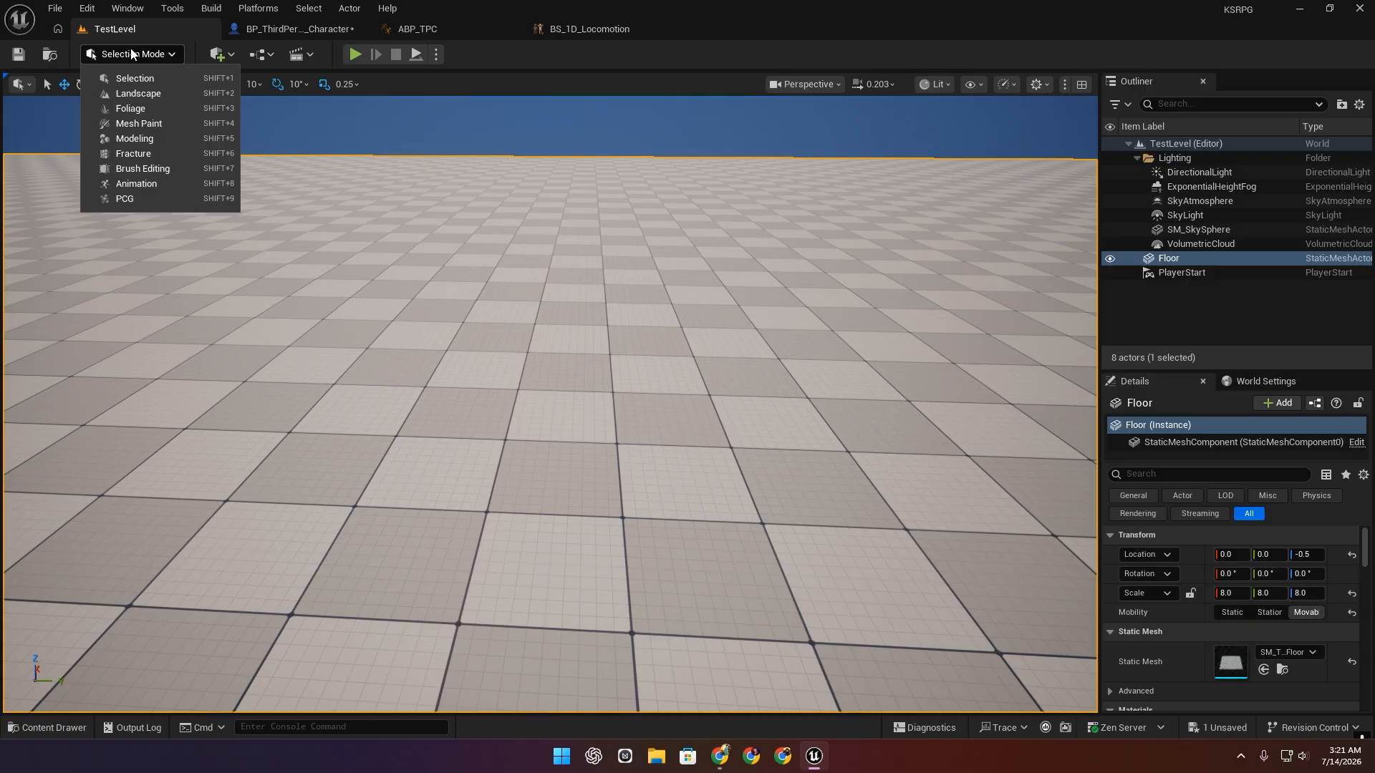
{"action": "left_click", "coordinate": [314, 33]}
{"action": "left_click", "coordinate": [424, 32]}
{"action": "right_click_drag", "start_coordinate": [971, 391], "coordinate": [748, 384]}
{"action": "key", "text": "ctrl+v"}
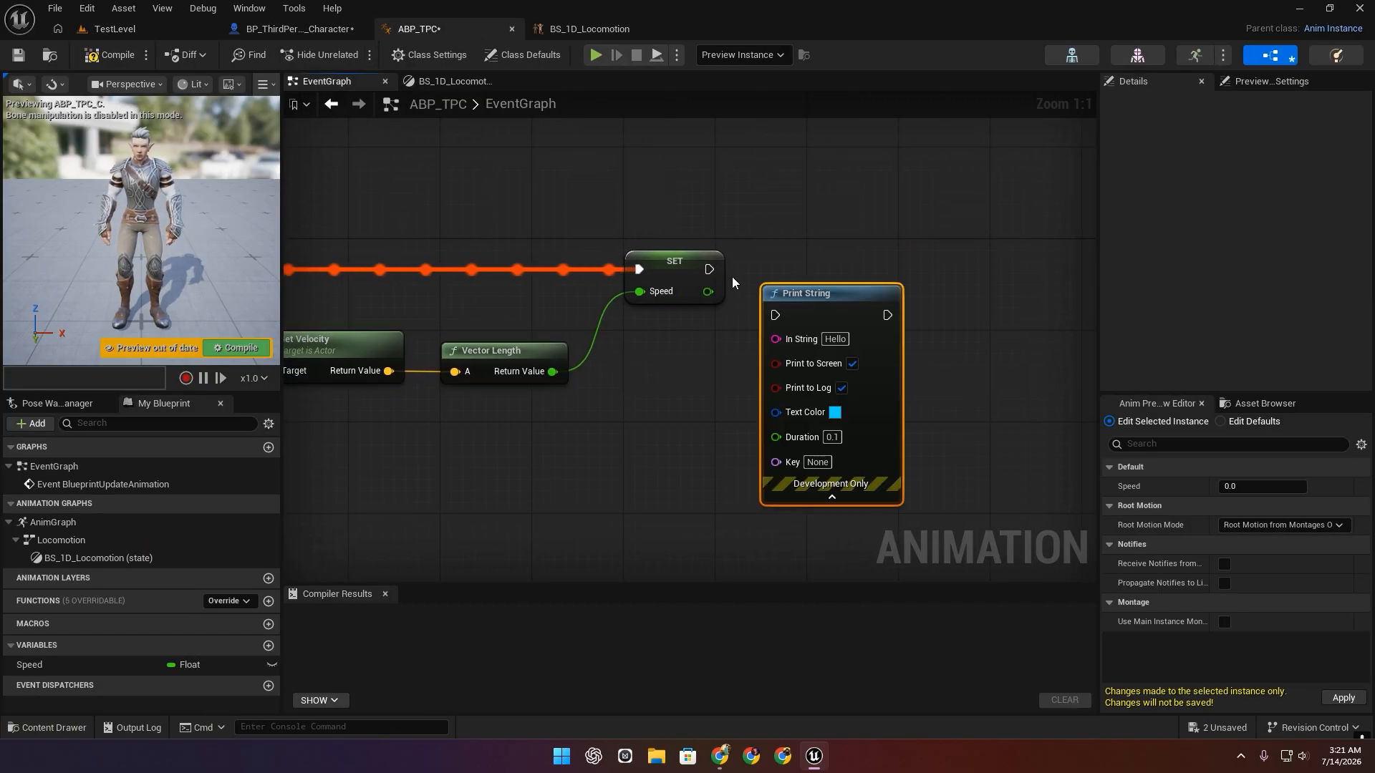
{"action": "left_click_drag", "start_coordinate": [775, 308], "coordinate": [777, 311]}
{"action": "left_click_drag", "start_coordinate": [860, 306], "coordinate": [1020, 259]}
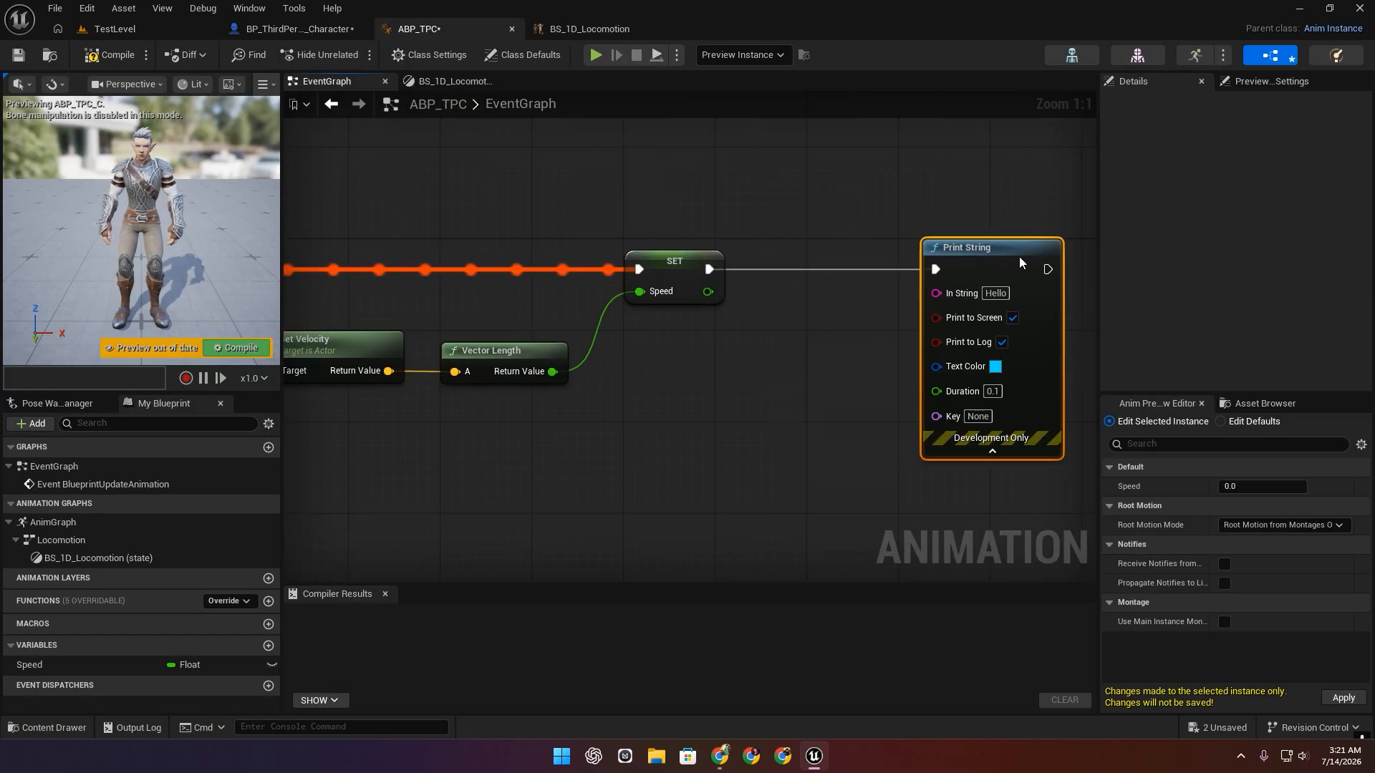
Feed the SET node's Speed output into Print String's In String, tidy the node layout, and compile ABP_TPC.
{"action": "left_click_drag", "start_coordinate": [720, 291], "coordinate": [952, 292]}
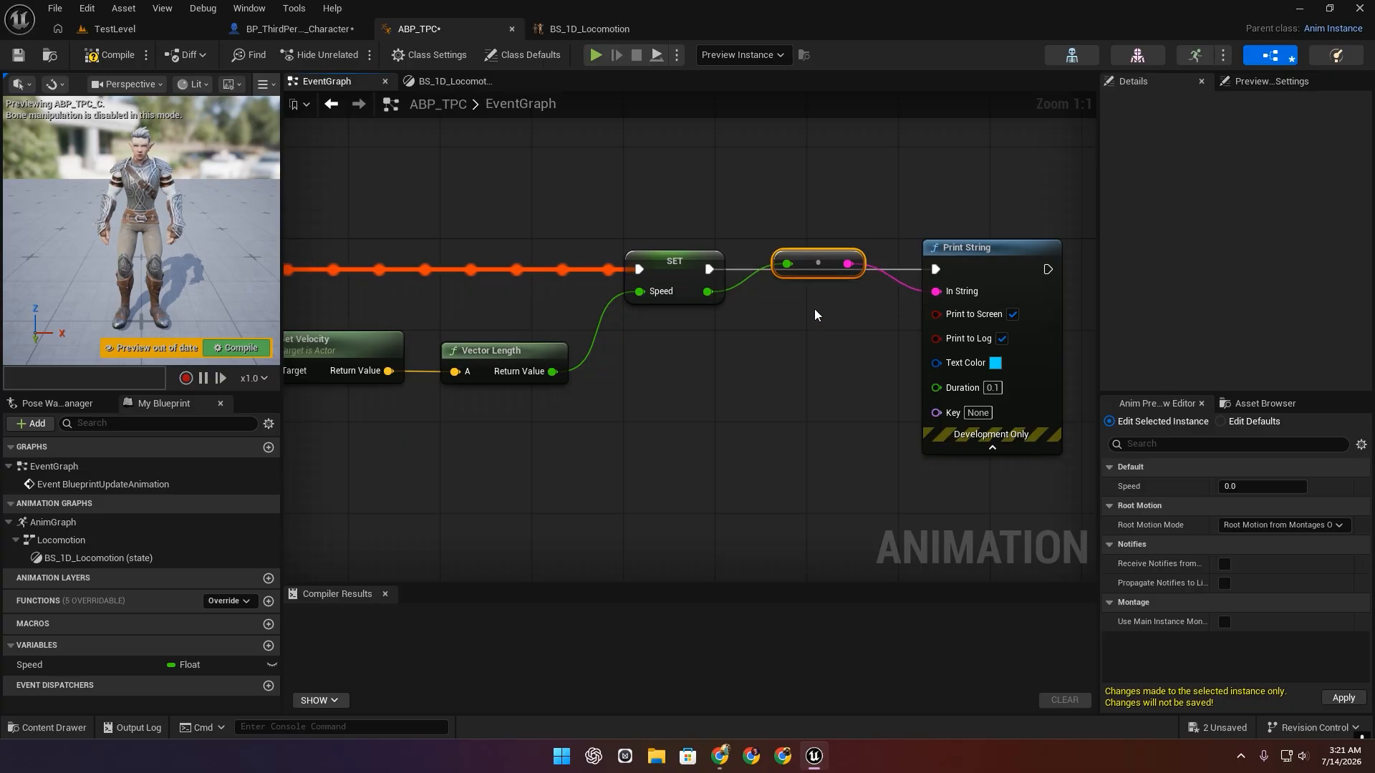
{"action": "left_click_drag", "start_coordinate": [816, 269], "coordinate": [816, 349]}
{"action": "right_click_drag", "start_coordinate": [510, 459], "coordinate": [791, 404]}
{"action": "left_click_drag", "start_coordinate": [454, 276], "coordinate": [453, 297]}
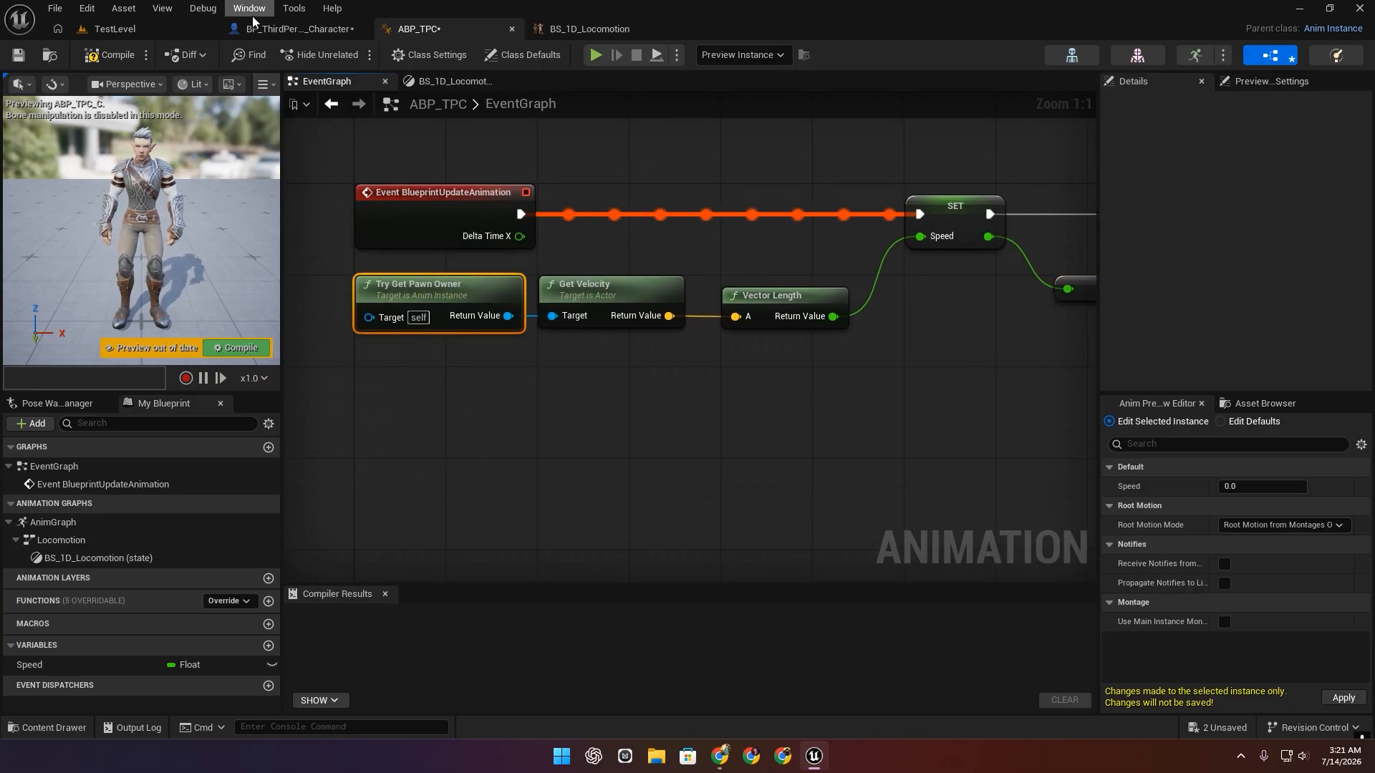
{"action": "left_click", "coordinate": [135, 55]}
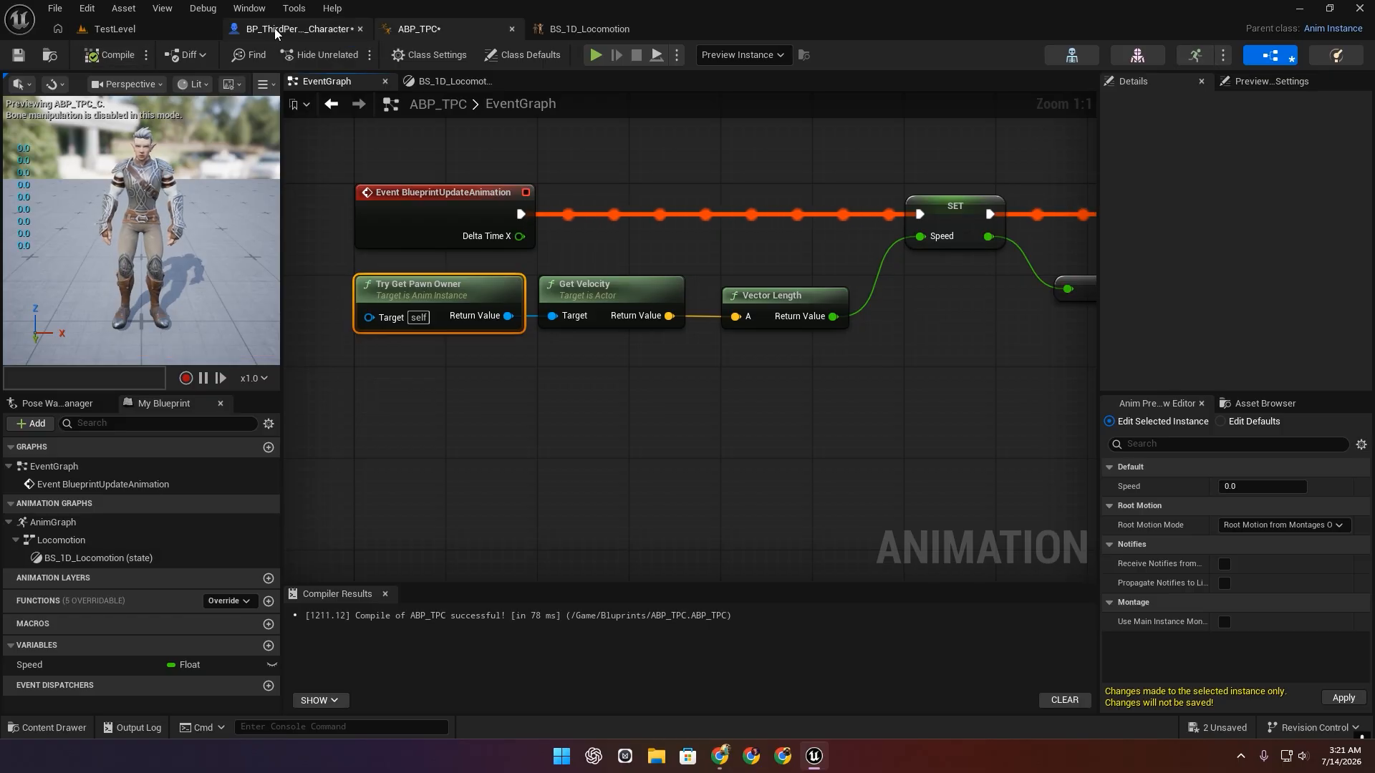
Clear the details filter on the character's Mesh component to check its Anim Class, and save ABP_TPC.
{"action": "left_click", "coordinate": [273, 28]}
{"action": "left_click", "coordinate": [70, 177]}
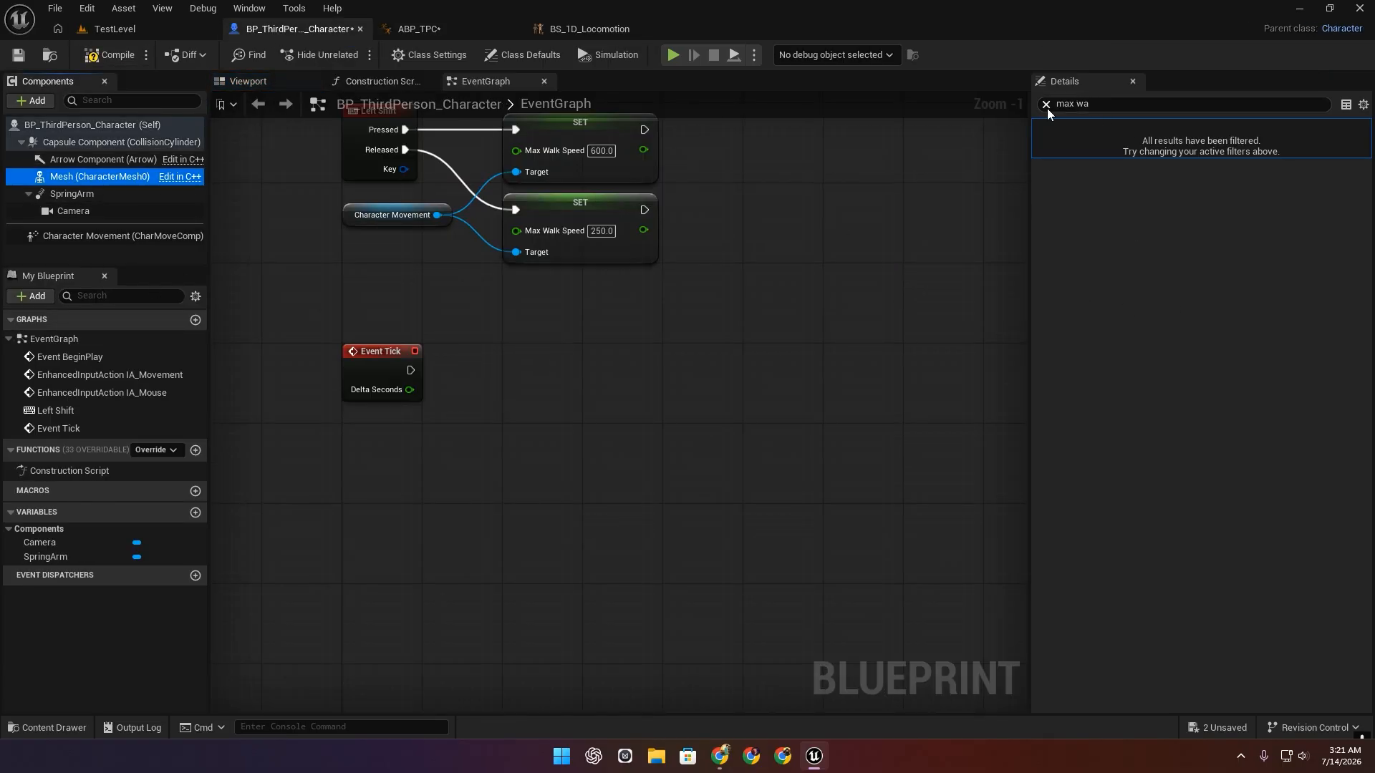
{"action": "left_click", "coordinate": [1046, 106]}
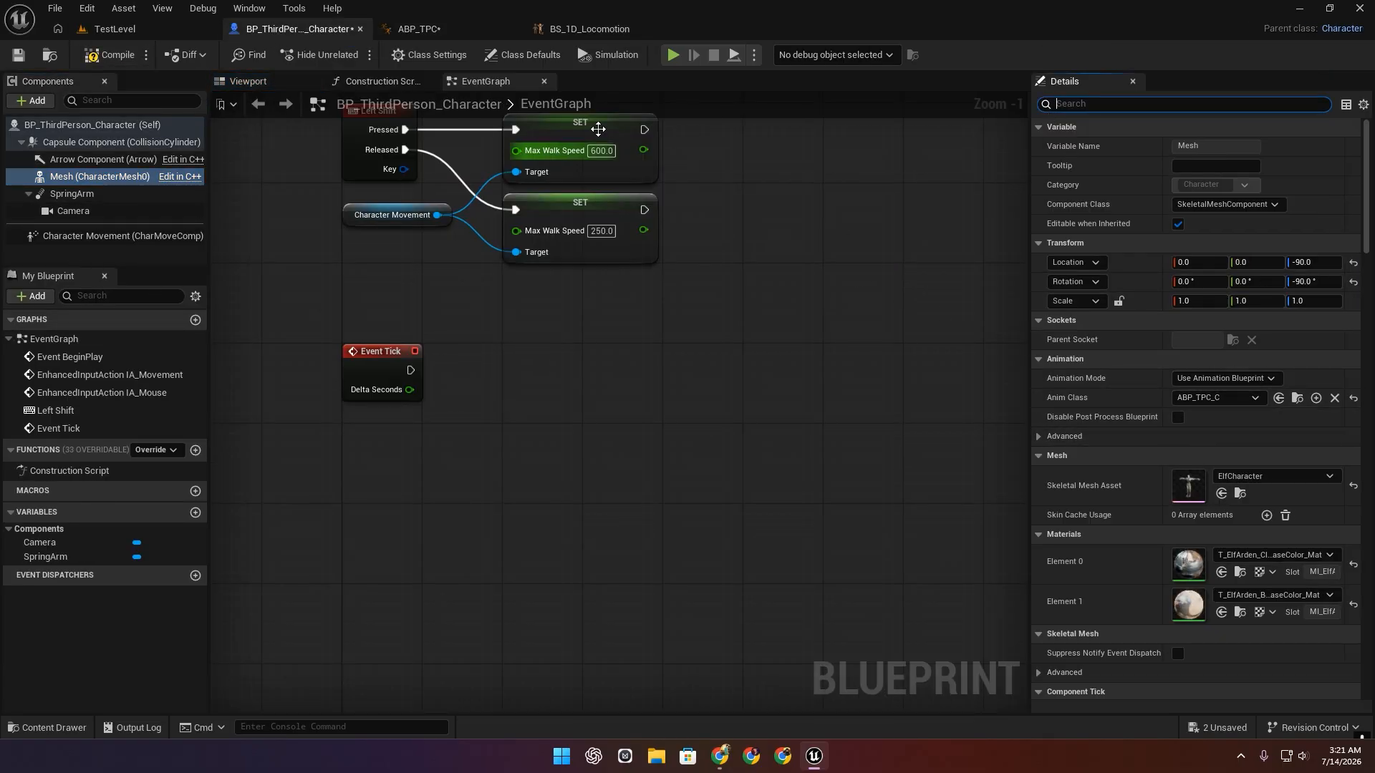
{"action": "left_click", "coordinate": [458, 29]}
{"action": "left_click", "coordinate": [19, 55]}
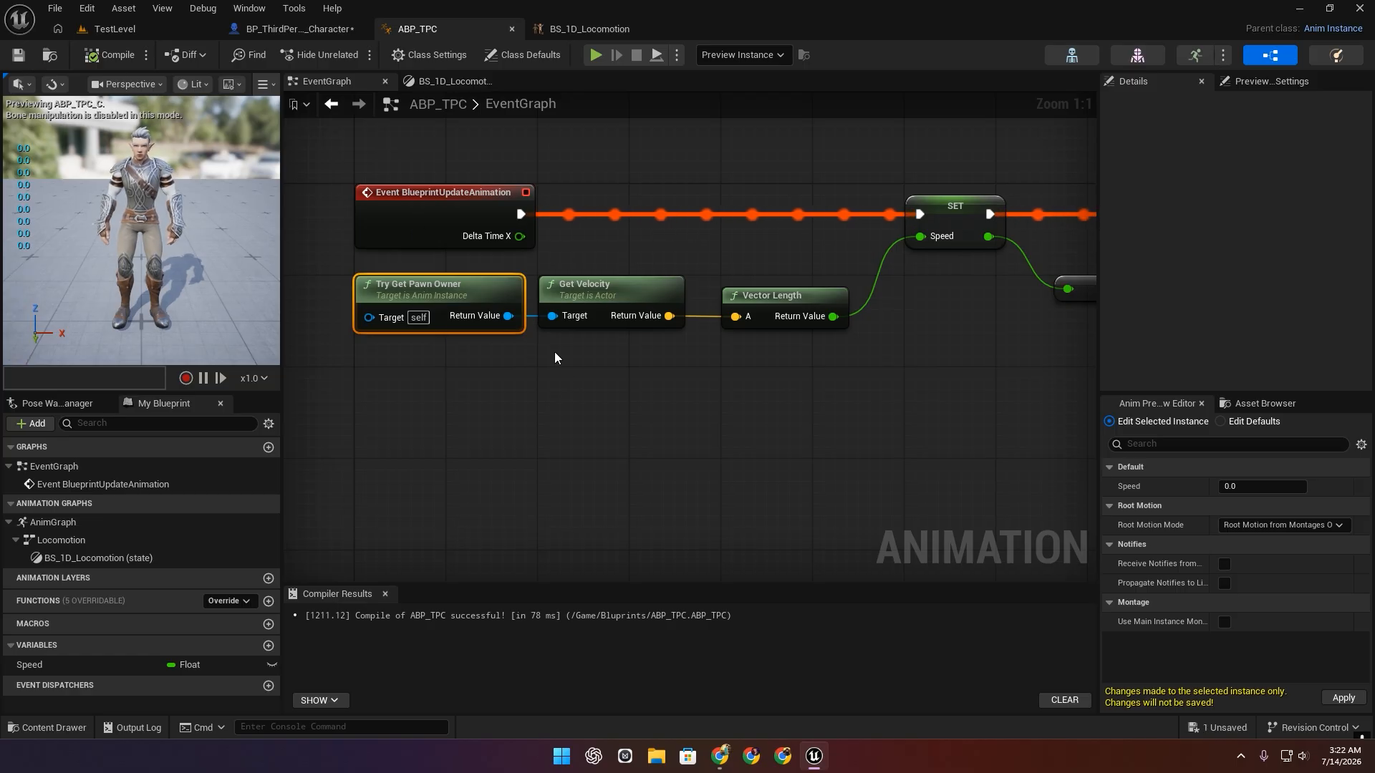
Trace the Speed value from ABP_TPC's EventGraph through the BS_1D_Locomotion state into the blend space's samples.
{"action": "right_click_drag", "start_coordinate": [593, 371], "coordinate": [520, 406]}
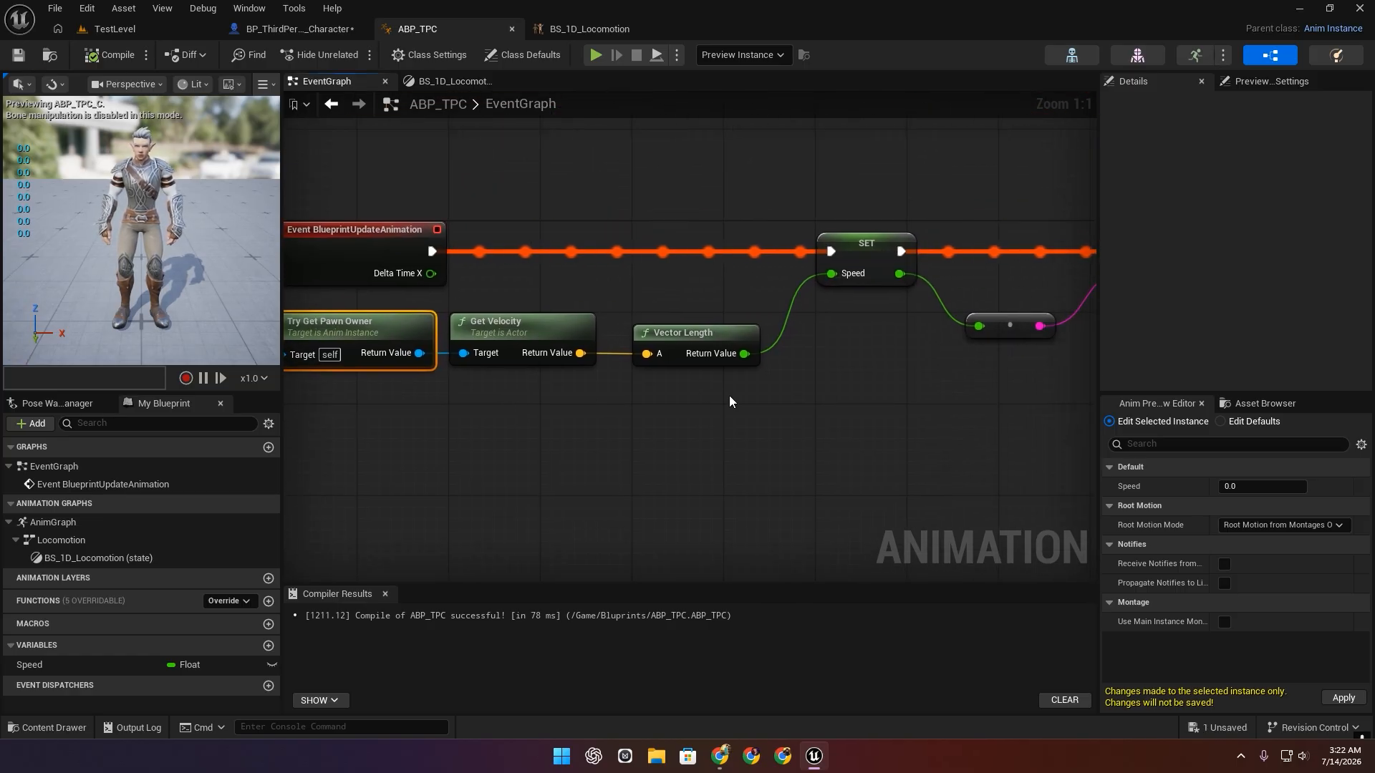
{"action": "right_click_drag", "start_coordinate": [729, 395], "coordinate": [344, 412]}
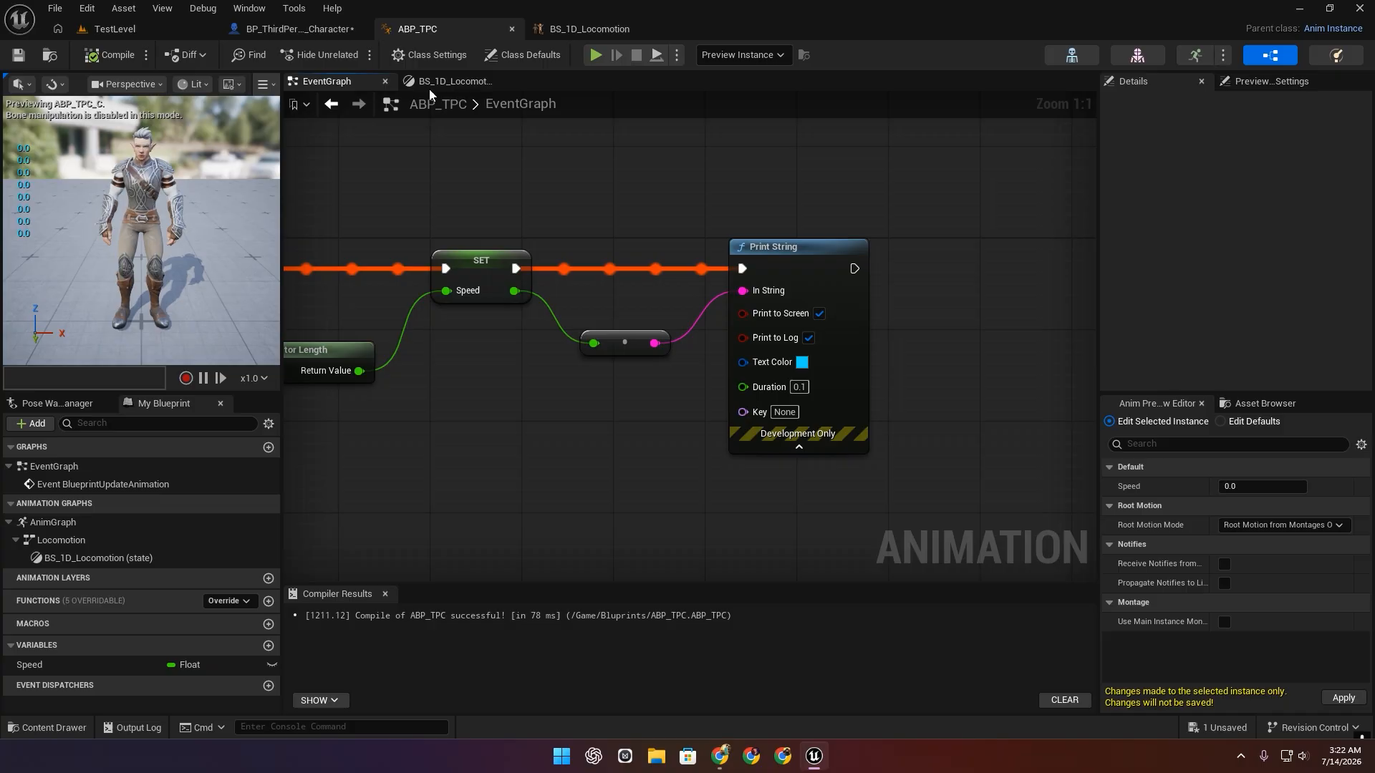
{"action": "left_click", "coordinate": [448, 81]}
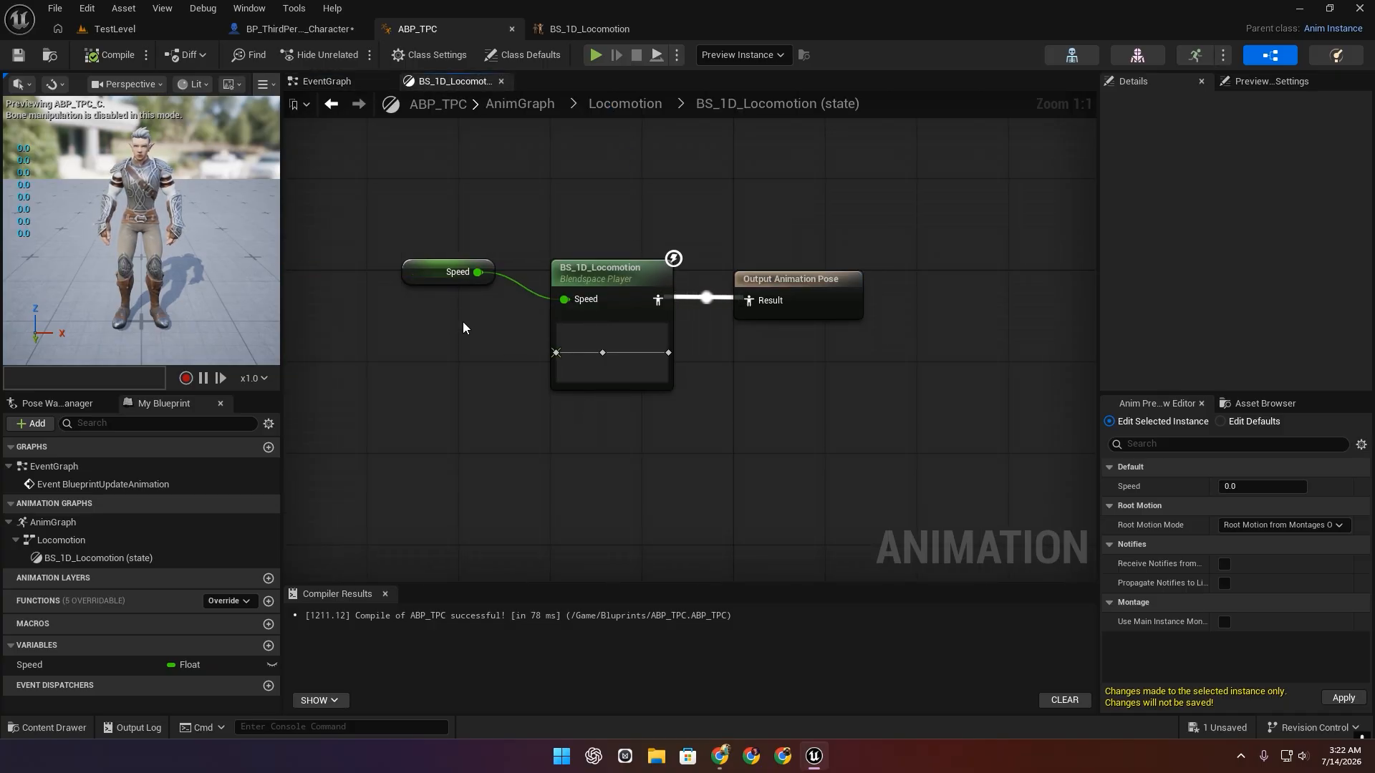
{"action": "double_click", "coordinate": [616, 334]}
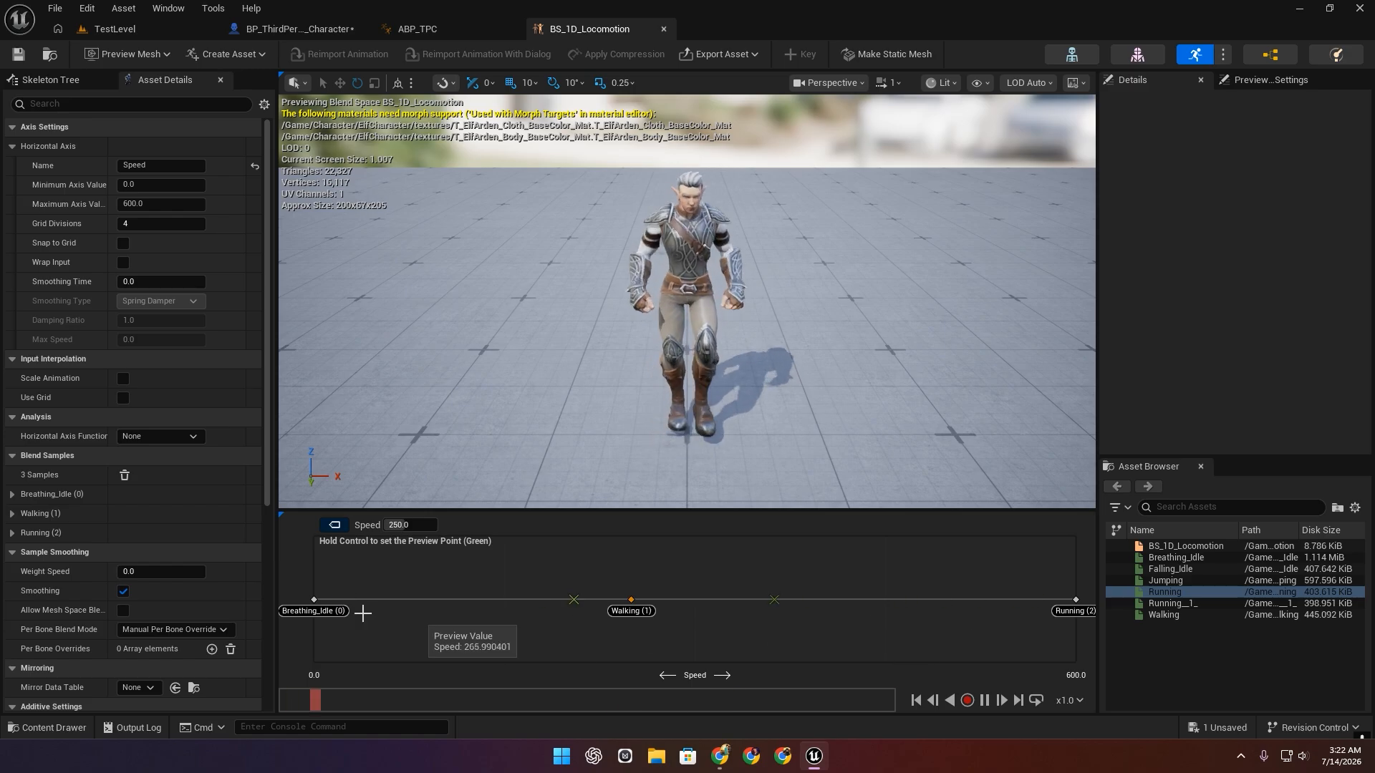
Play-test TestLevel, walking and sprinting the elf in different directions to compare the printed Speed values with its animations.
{"action": "left_click", "coordinate": [139, 27]}
{"action": "left_click", "coordinate": [356, 65]}
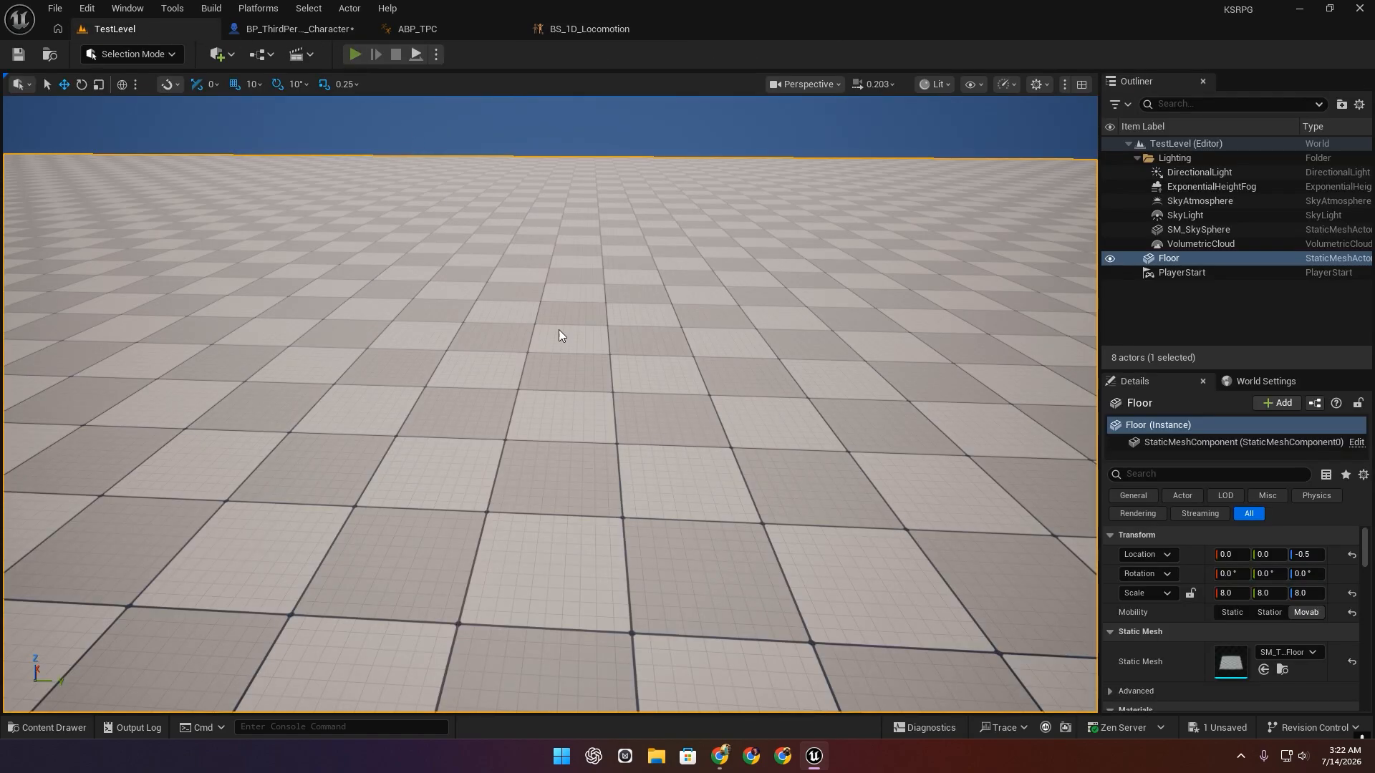
{"action": "key", "text": "w"}
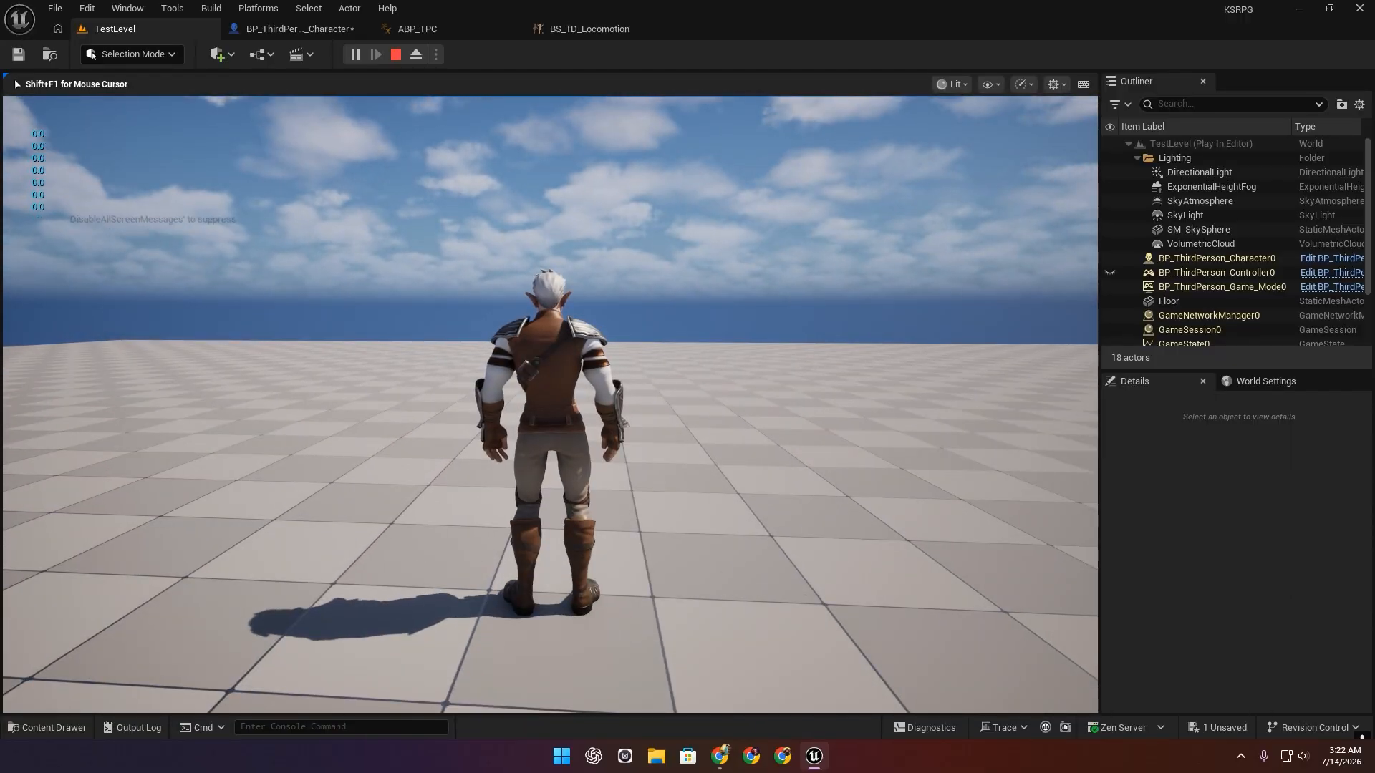
{"action": "key", "text": "a"}
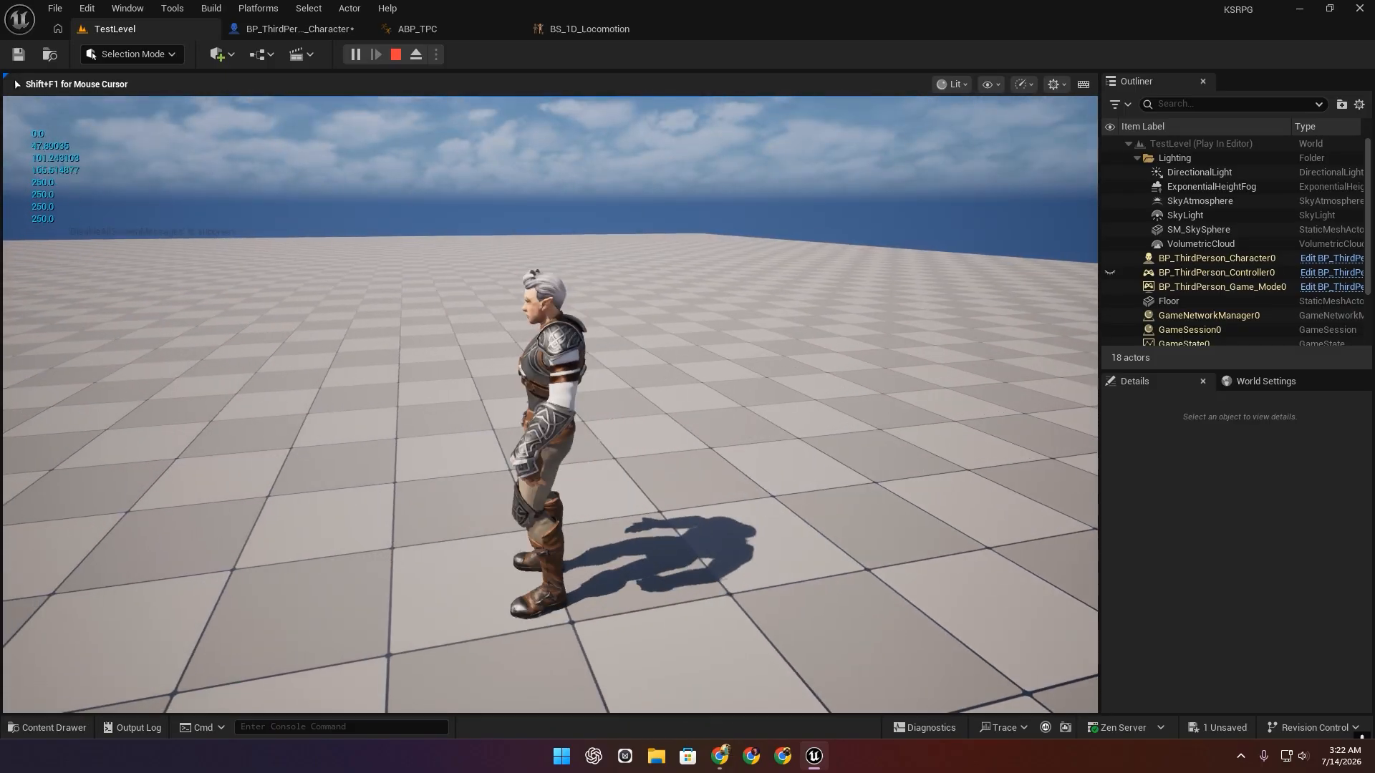
{"action": "key", "text": "a"}
{"action": "key", "text": "a"}
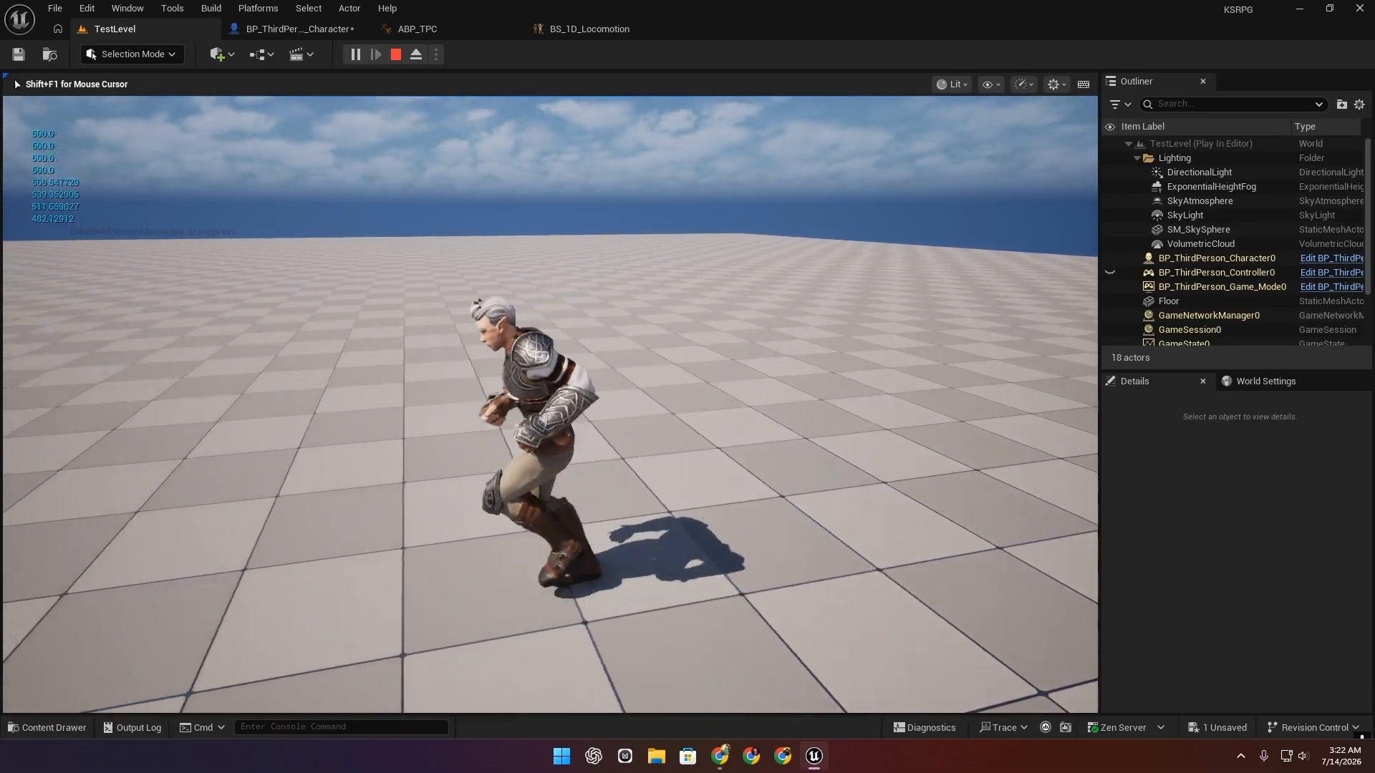
{"action": "key", "text": "a"}
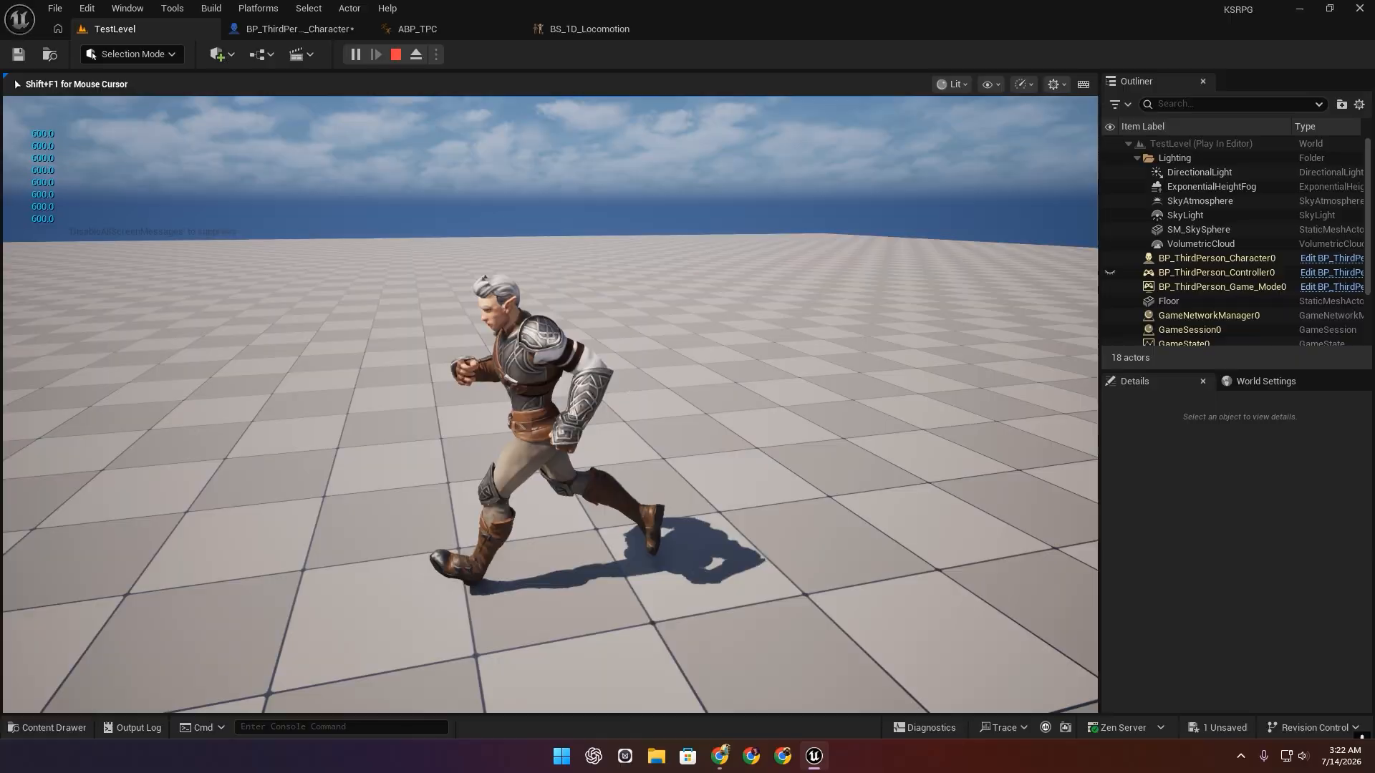
{"action": "key", "text": "Escape"}
Set the Sample Smoothing Weight Speed of BS_1D_Locomotion to 50.
{"action": "left_click", "coordinate": [589, 29]}
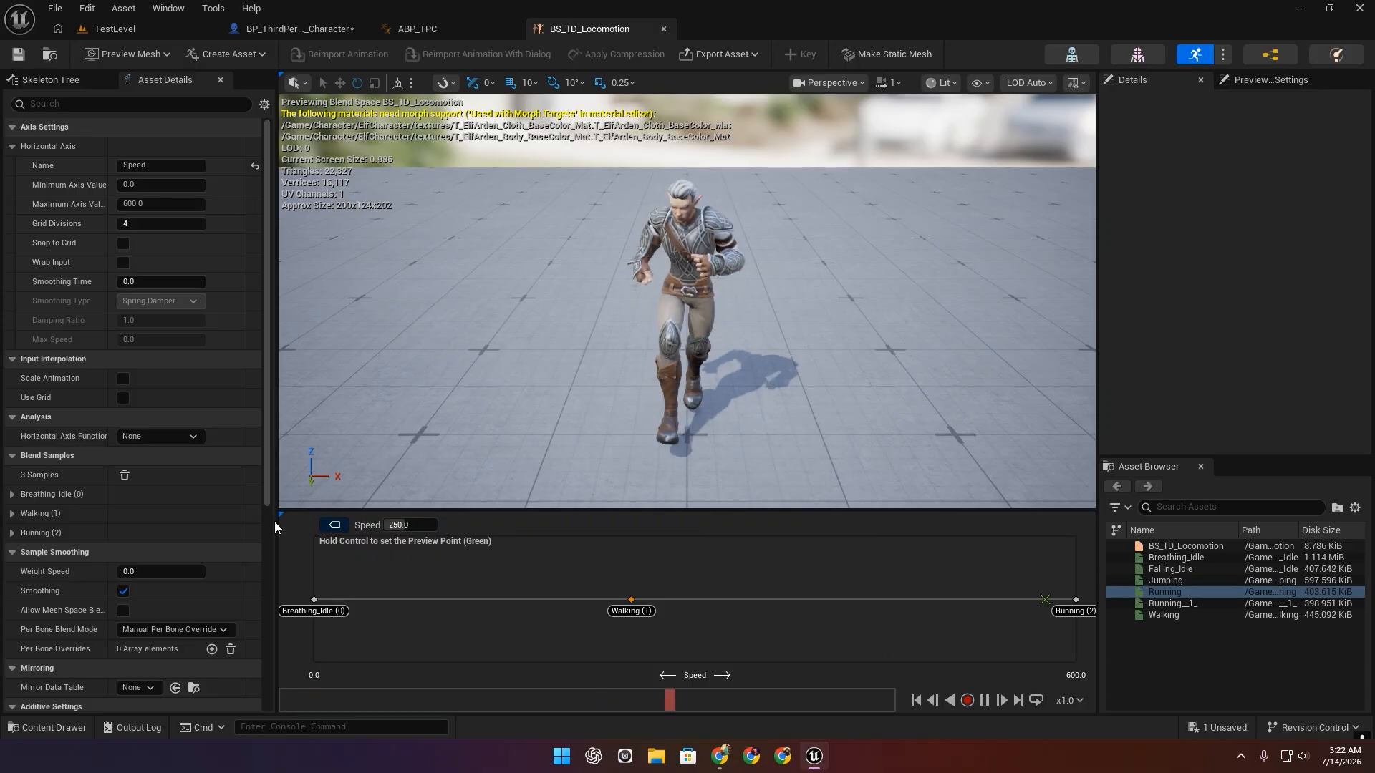
{"action": "left_click", "coordinate": [14, 146]}
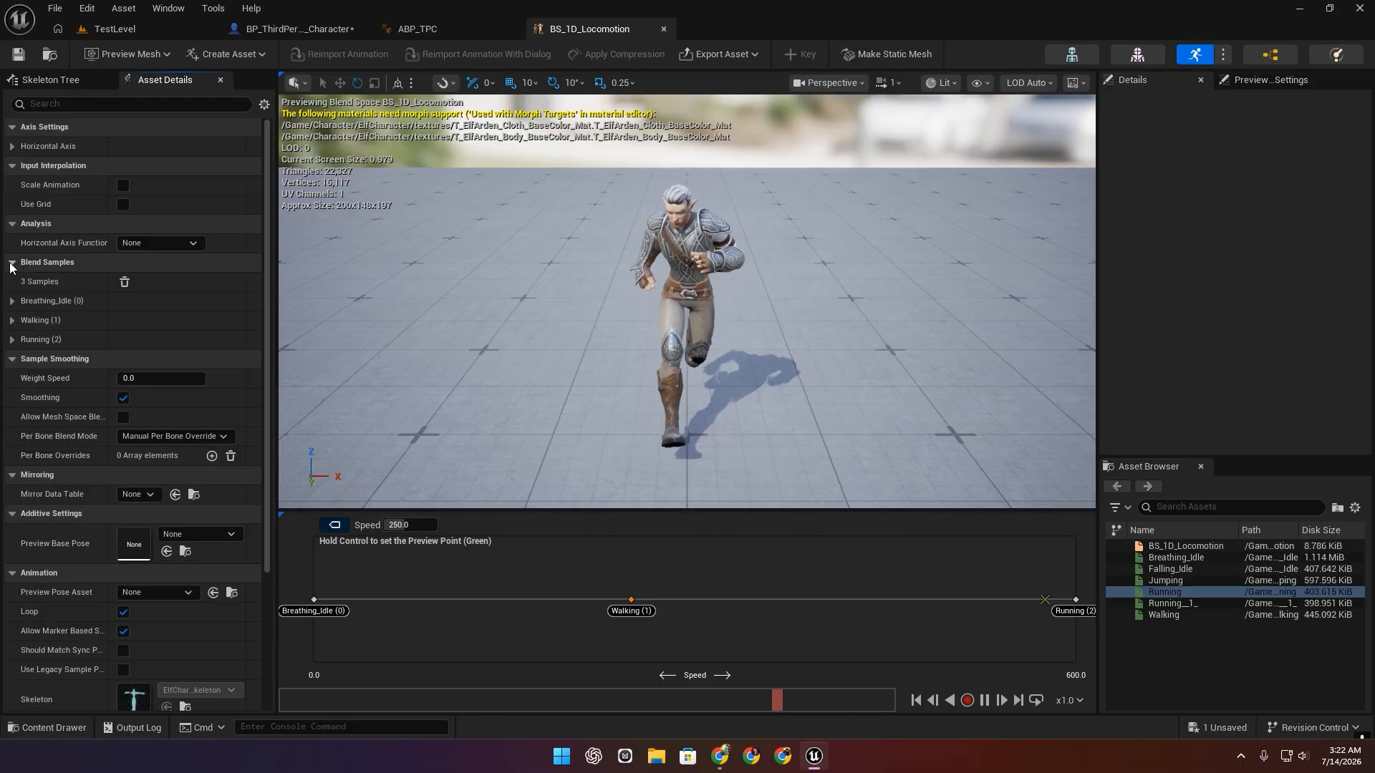
{"action": "left_click", "coordinate": [12, 147]}
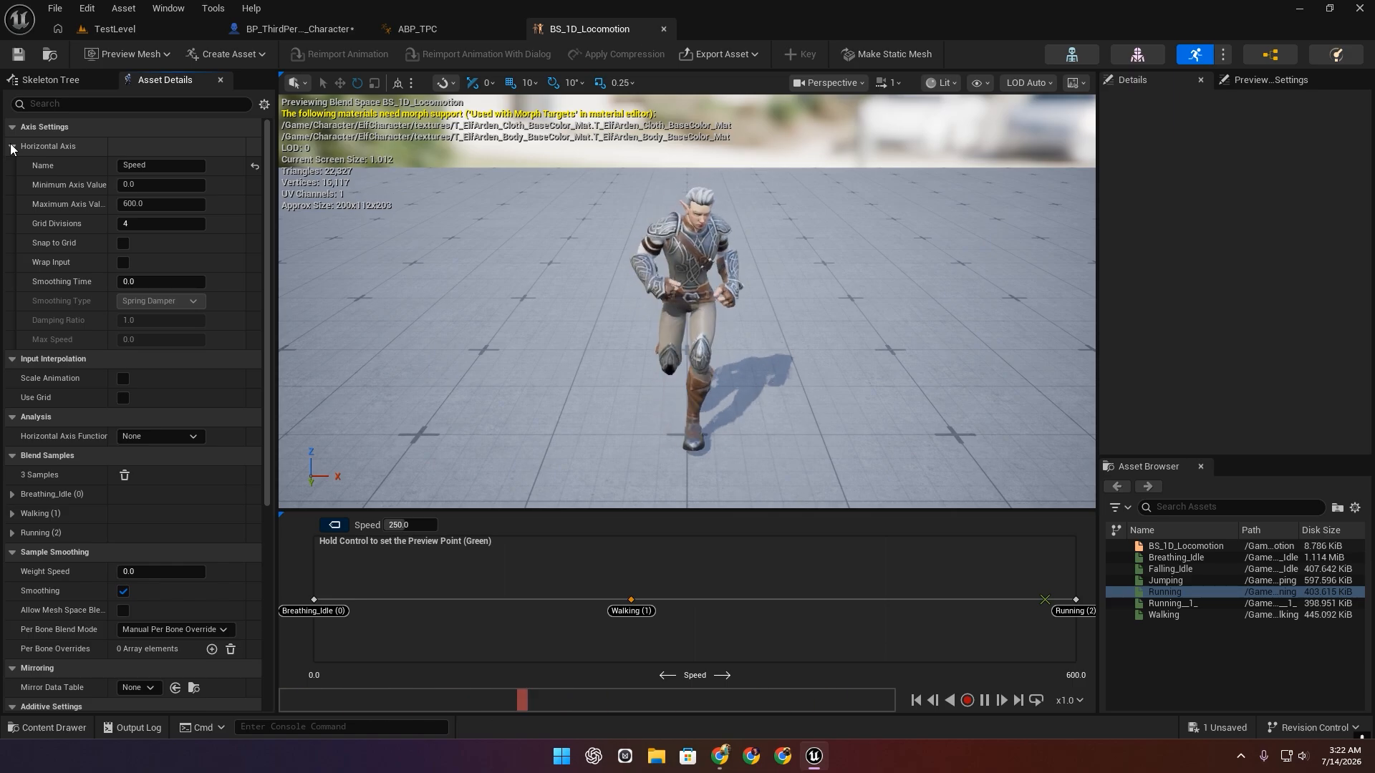
{"action": "scroll", "coordinate": [102, 483], "scroll_direction": "down", "scroll_amount": 10}
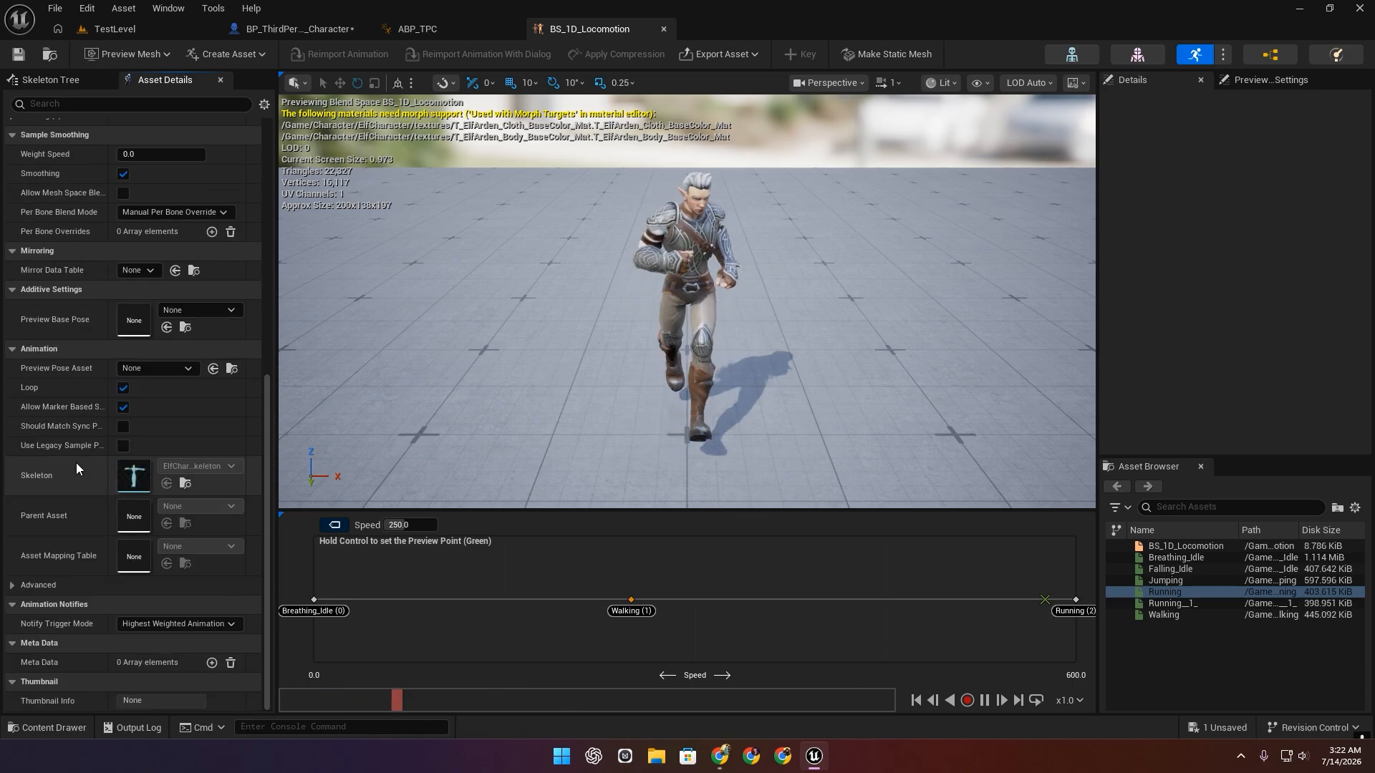
{"action": "scroll", "coordinate": [56, 576], "scroll_direction": "up", "scroll_amount": 5}
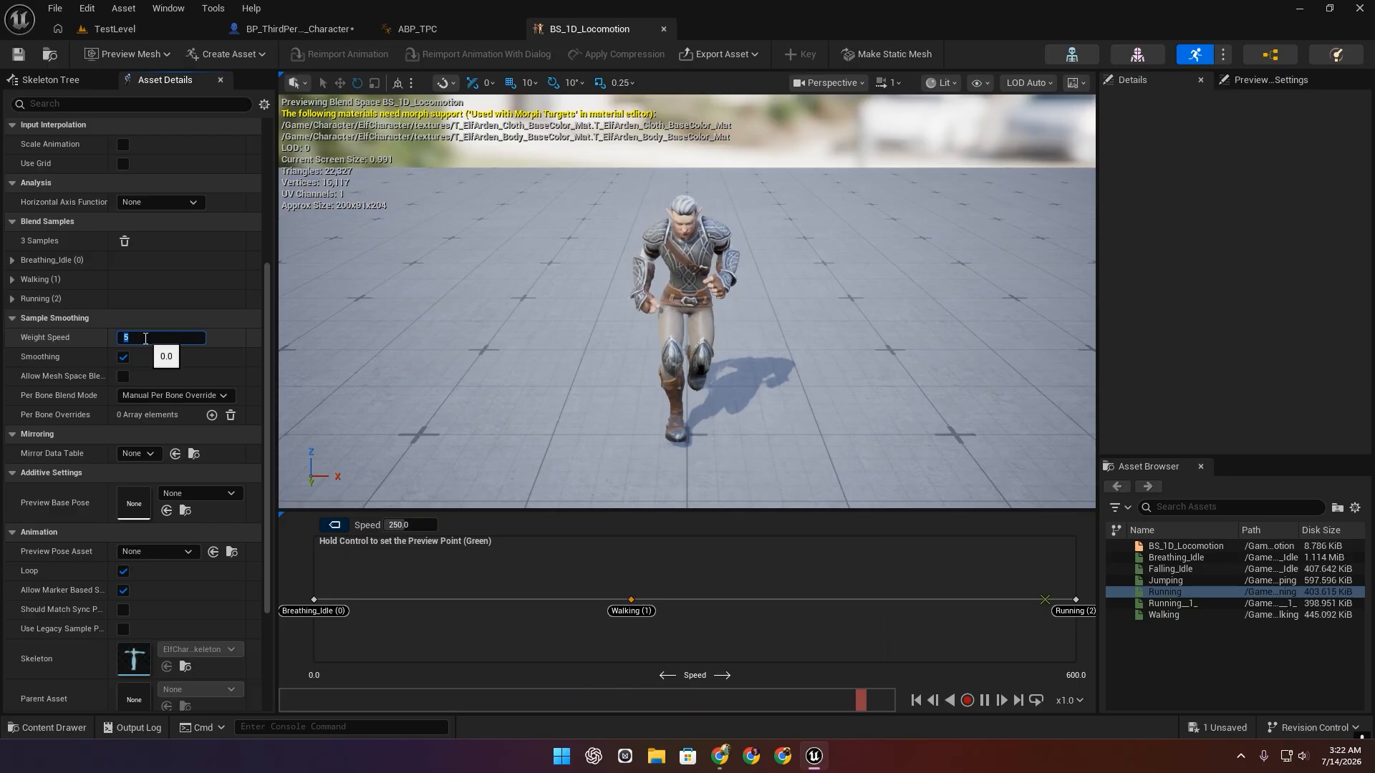
{"action": "type", "text": "0"}
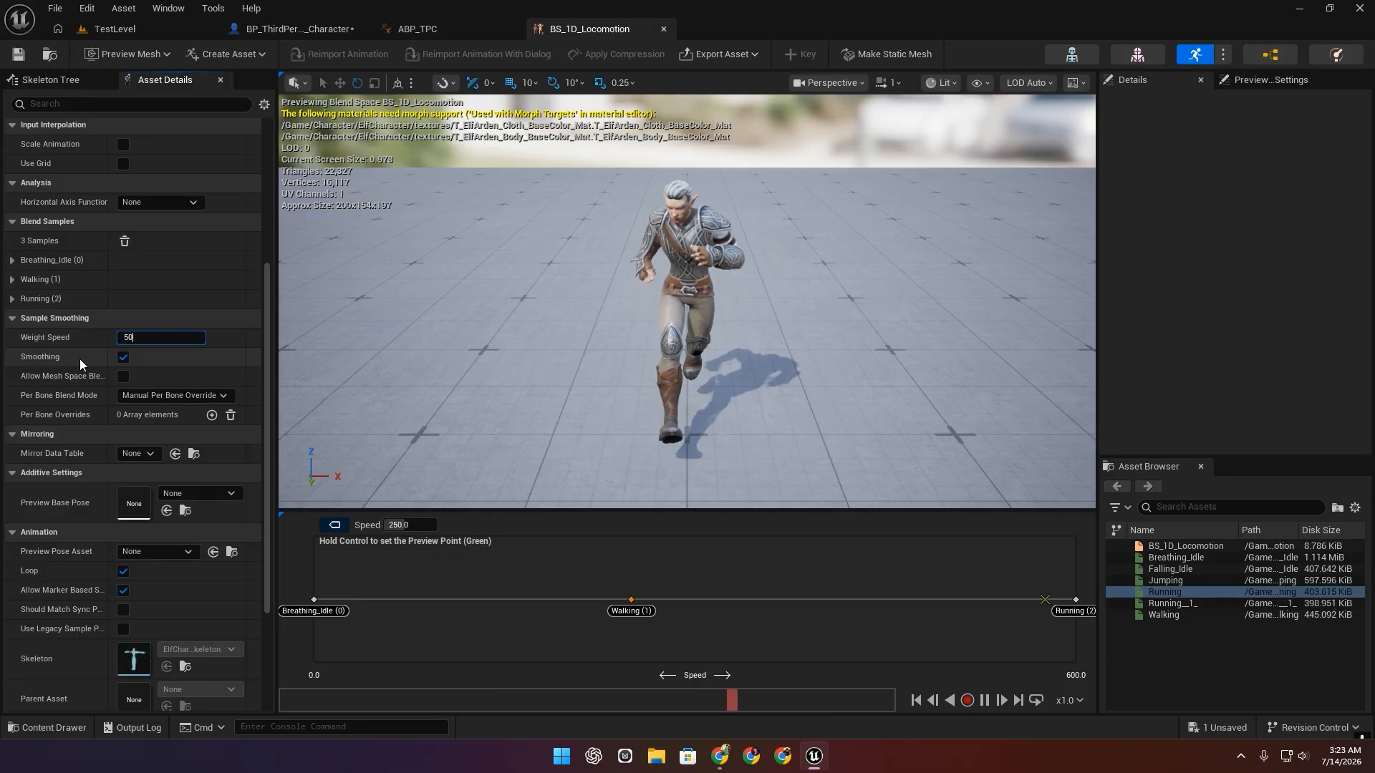
Play-test TestLevel briefly and move the elf to check the locomotion blending with the Weight Speed of 50.
{"action": "left_click", "coordinate": [166, 31]}
{"action": "left_click", "coordinate": [355, 54]}
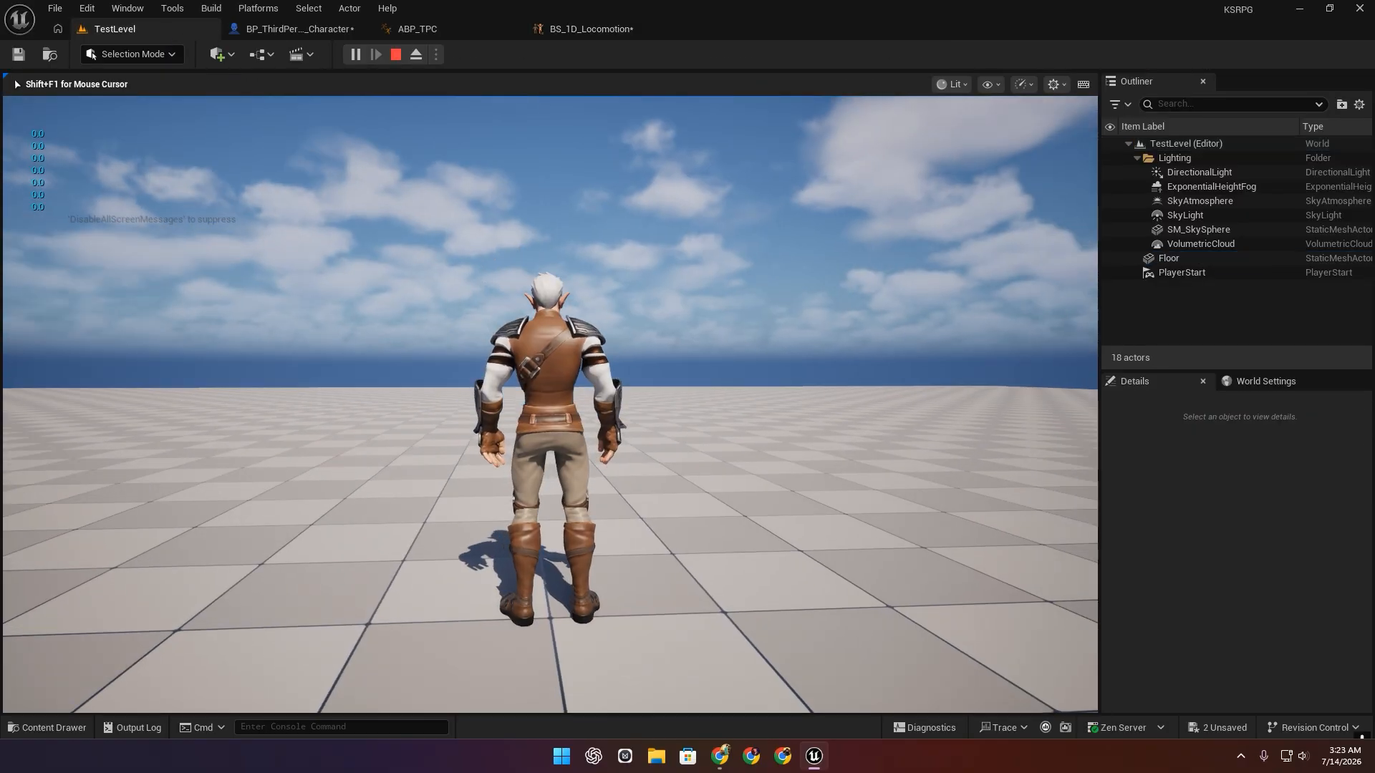
{"action": "key", "text": "a"}
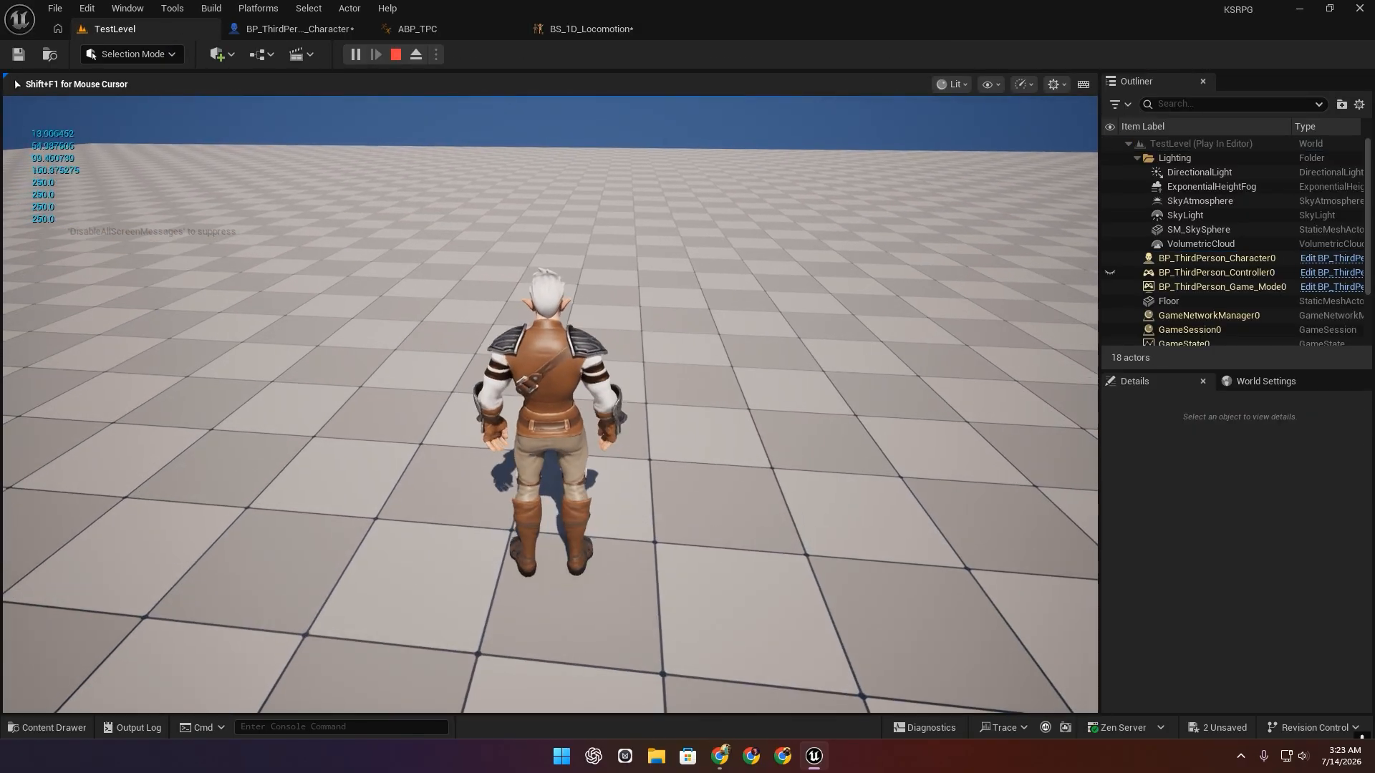
{"action": "key", "text": "Escape"}
Reopen BS_1D_Locomotion's Weight Speed for editing and play-test the elf's walk, sprint and stop transitions in TestLevel.
{"action": "left_click", "coordinate": [607, 32]}
{"action": "left_click", "coordinate": [148, 338]}
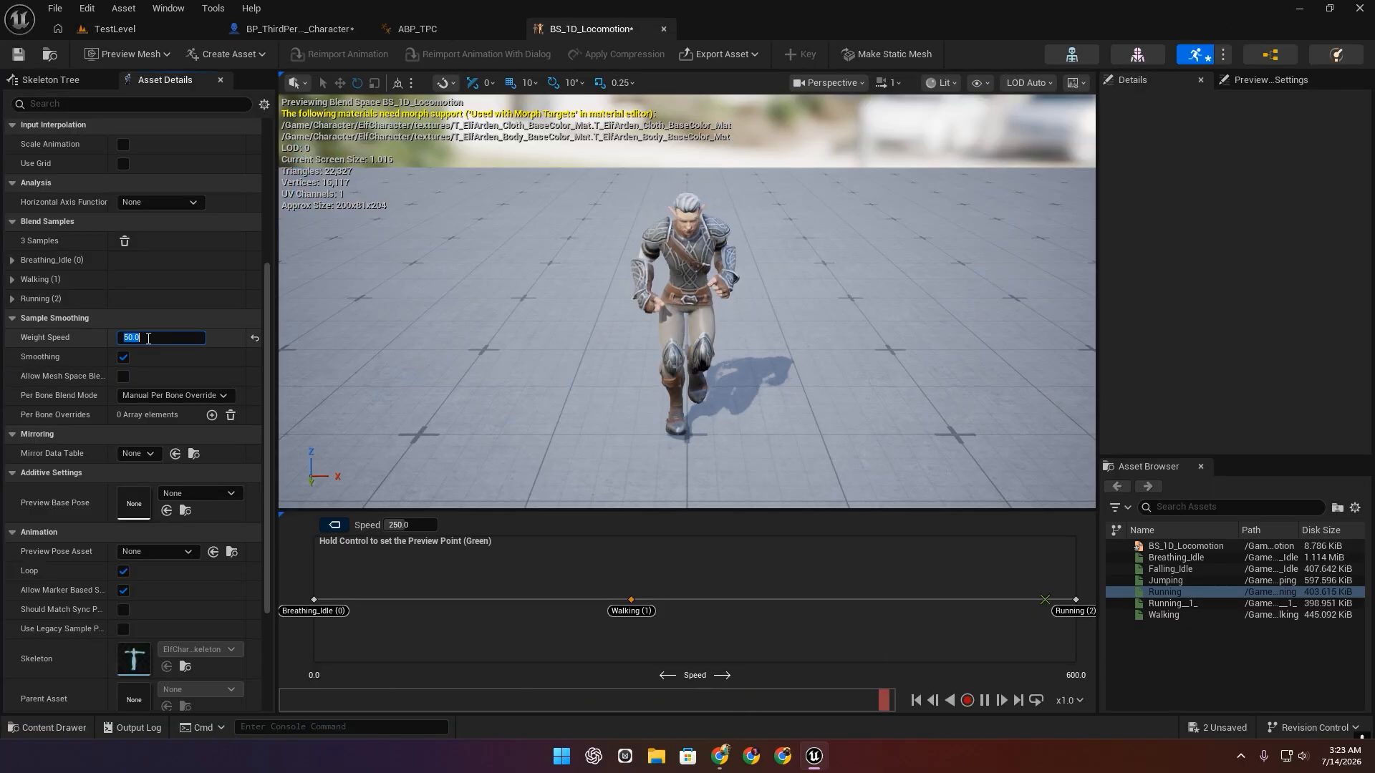
{"action": "left_click", "coordinate": [143, 29]}
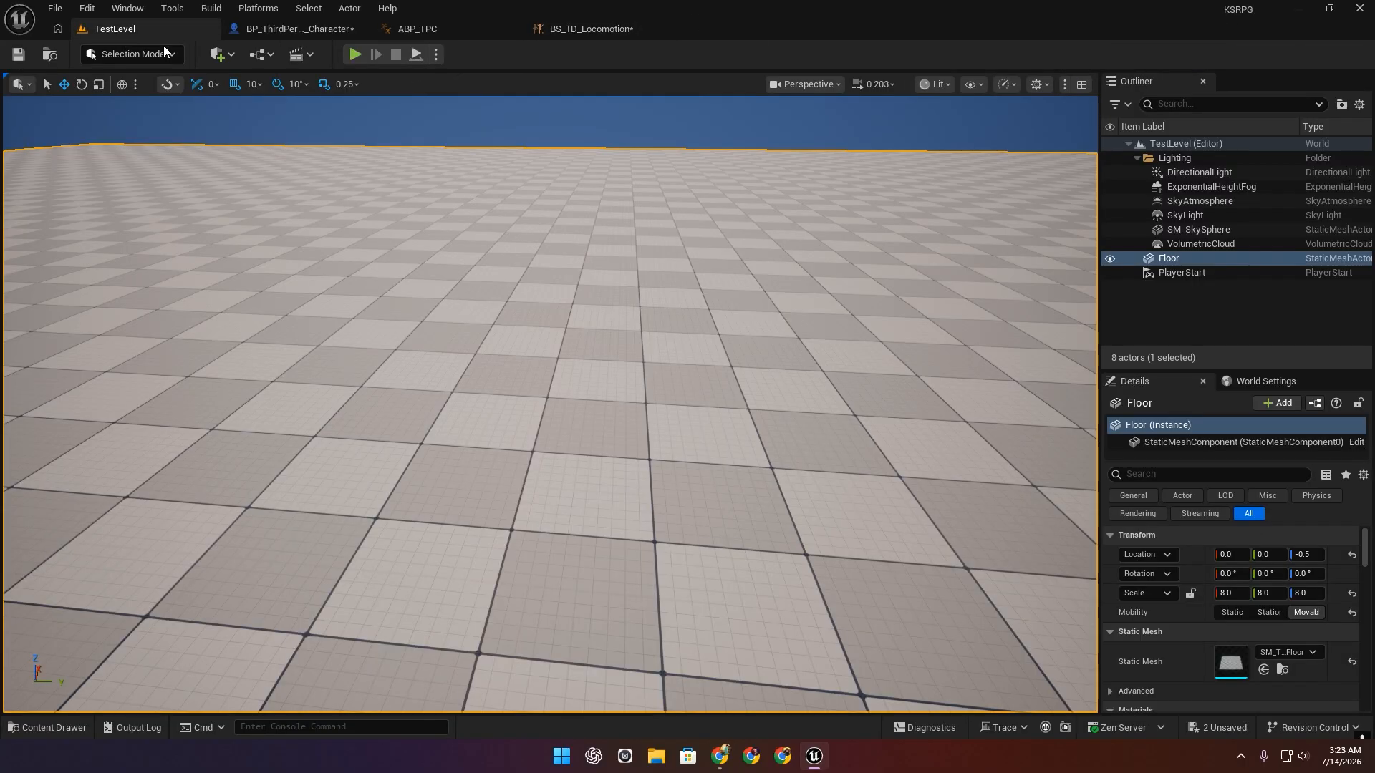
{"action": "left_click", "coordinate": [356, 54]}
{"action": "key", "text": "d"}
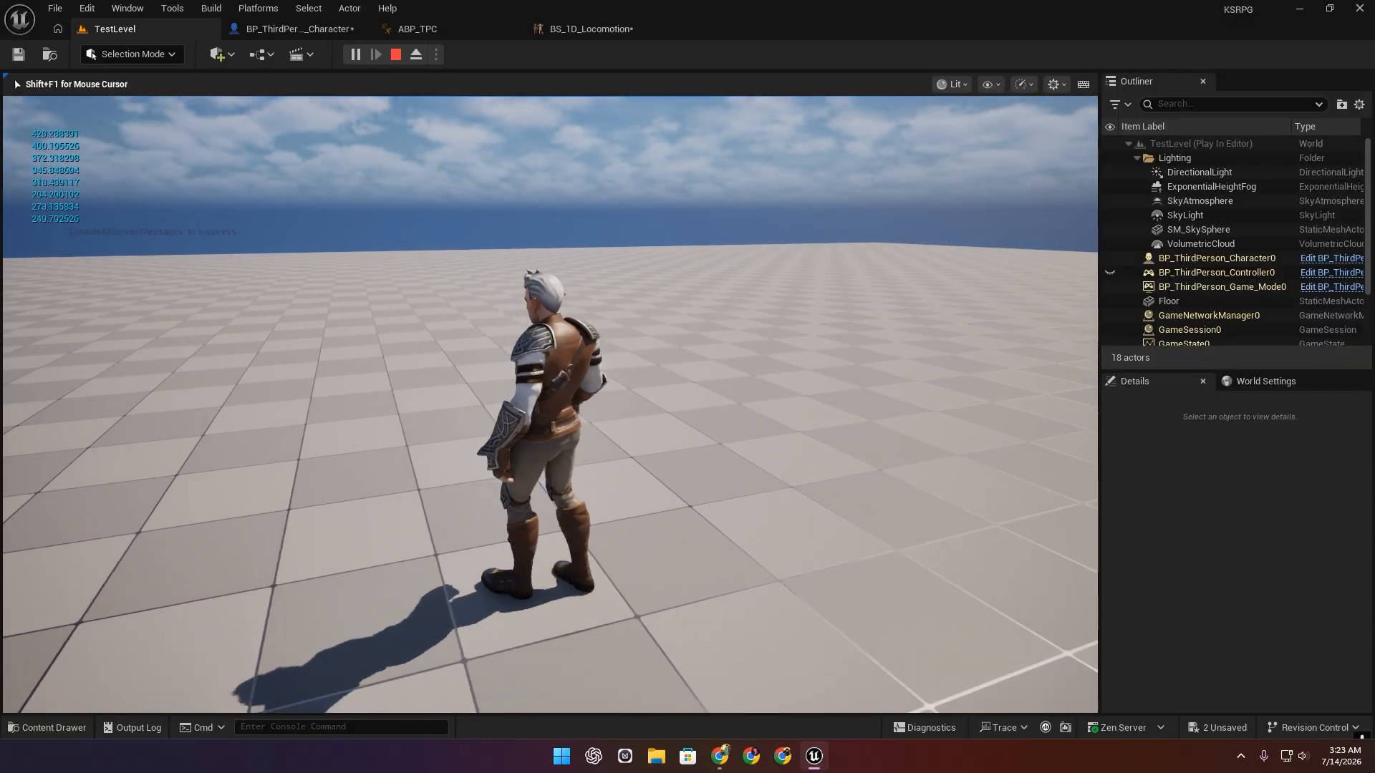
{"action": "key", "text": "w"}
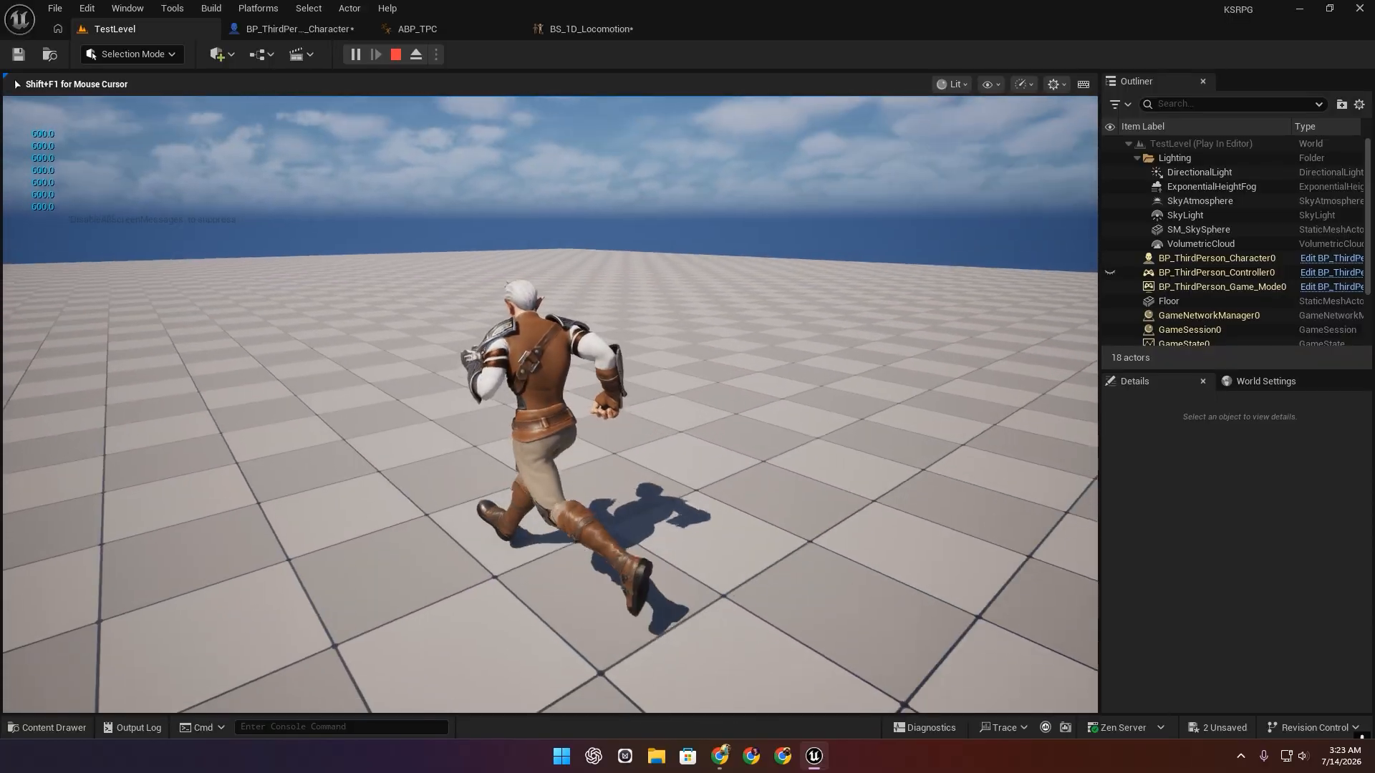
{"action": "key", "text": "w"}
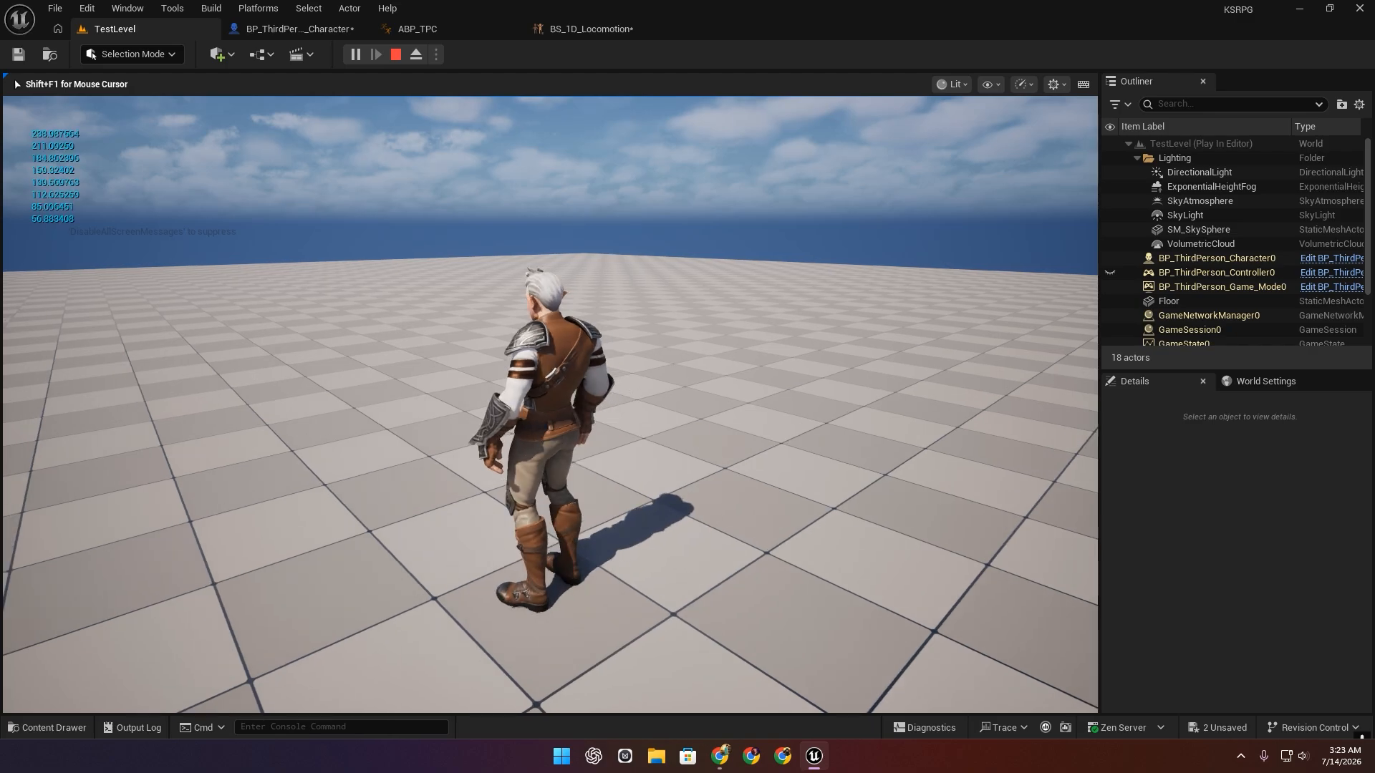
{"action": "key", "text": "Escape"}
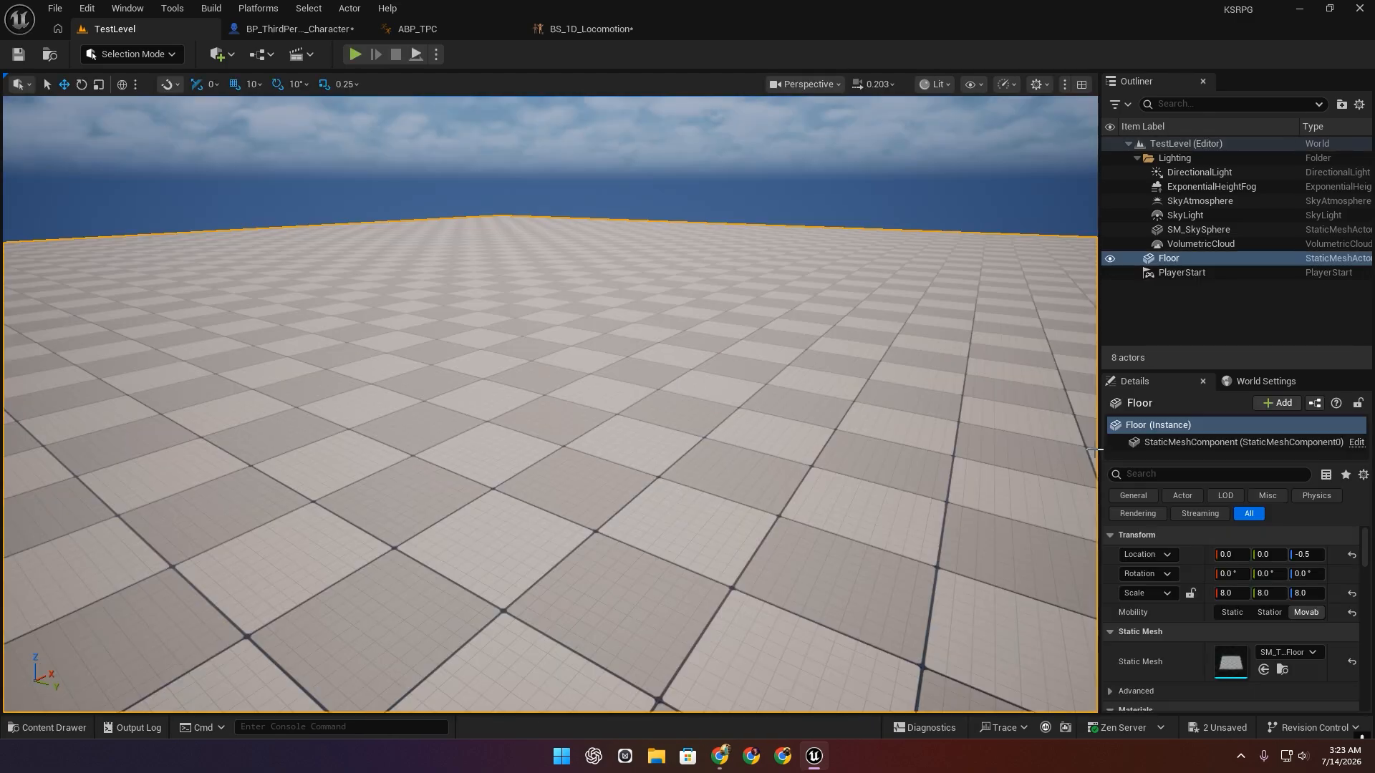
Set BS_1D_Locomotion's Weight Speed to 5 and play-test the elf's walk and sprint transitions in TestLevel.
{"action": "left_click", "coordinate": [645, 28]}
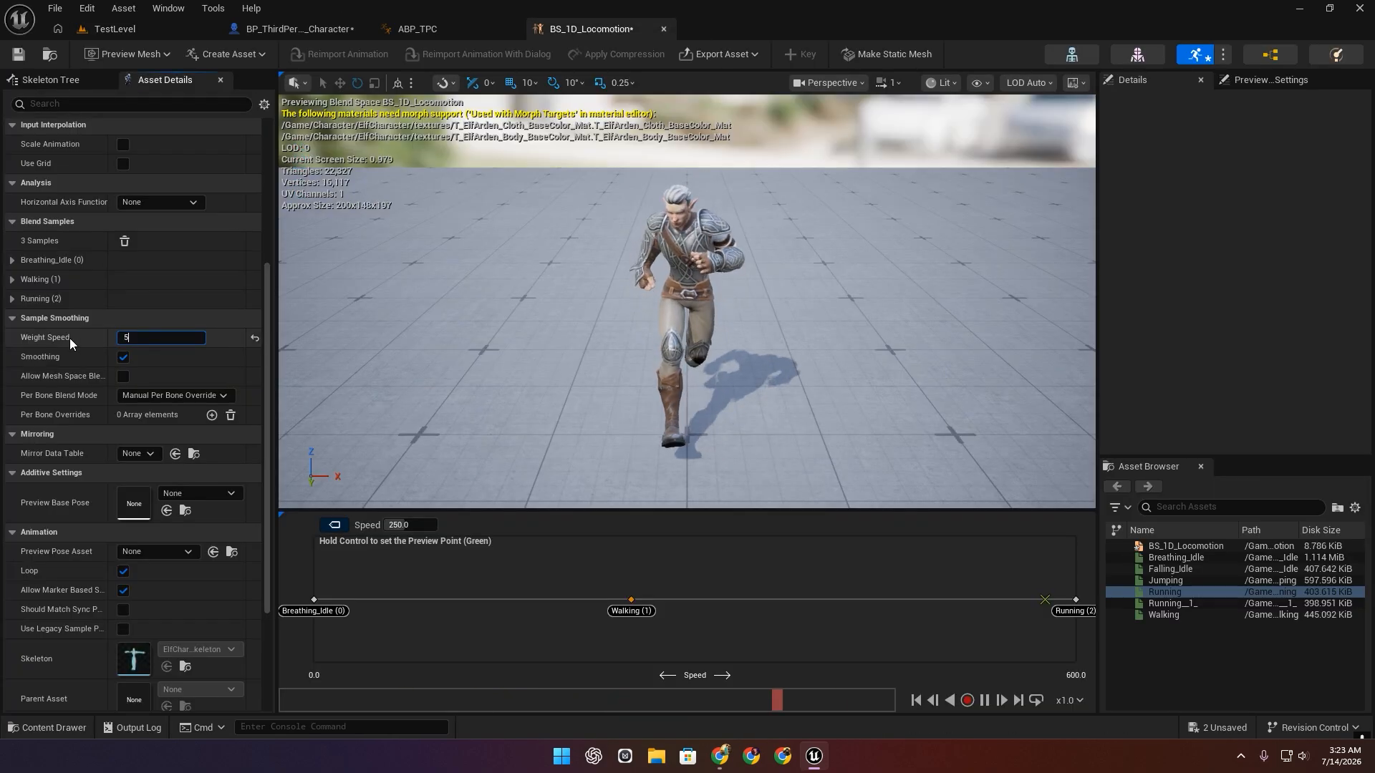
{"action": "left_click", "coordinate": [152, 28]}
{"action": "left_click", "coordinate": [362, 61]}
{"action": "key", "text": "a"}
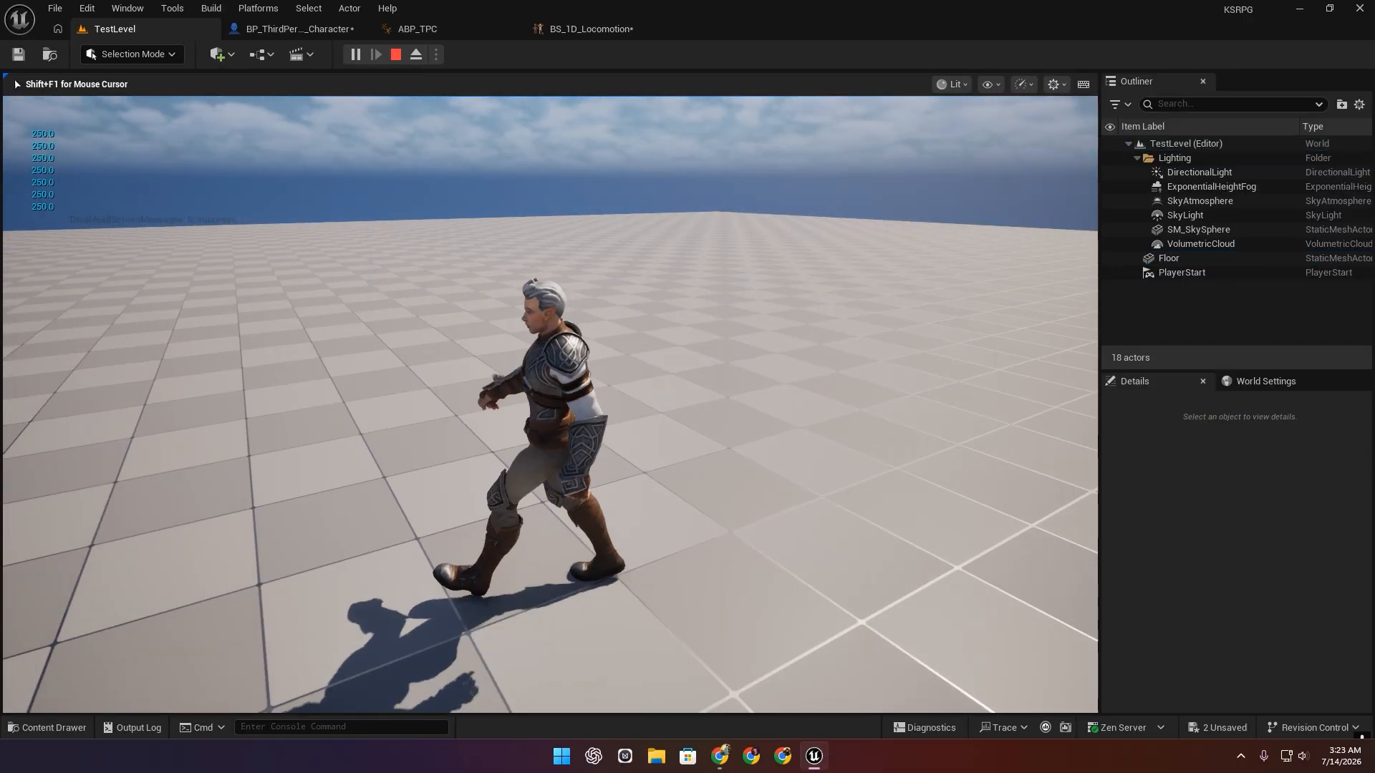
{"action": "key", "text": "a"}
{"action": "key", "text": "w"}
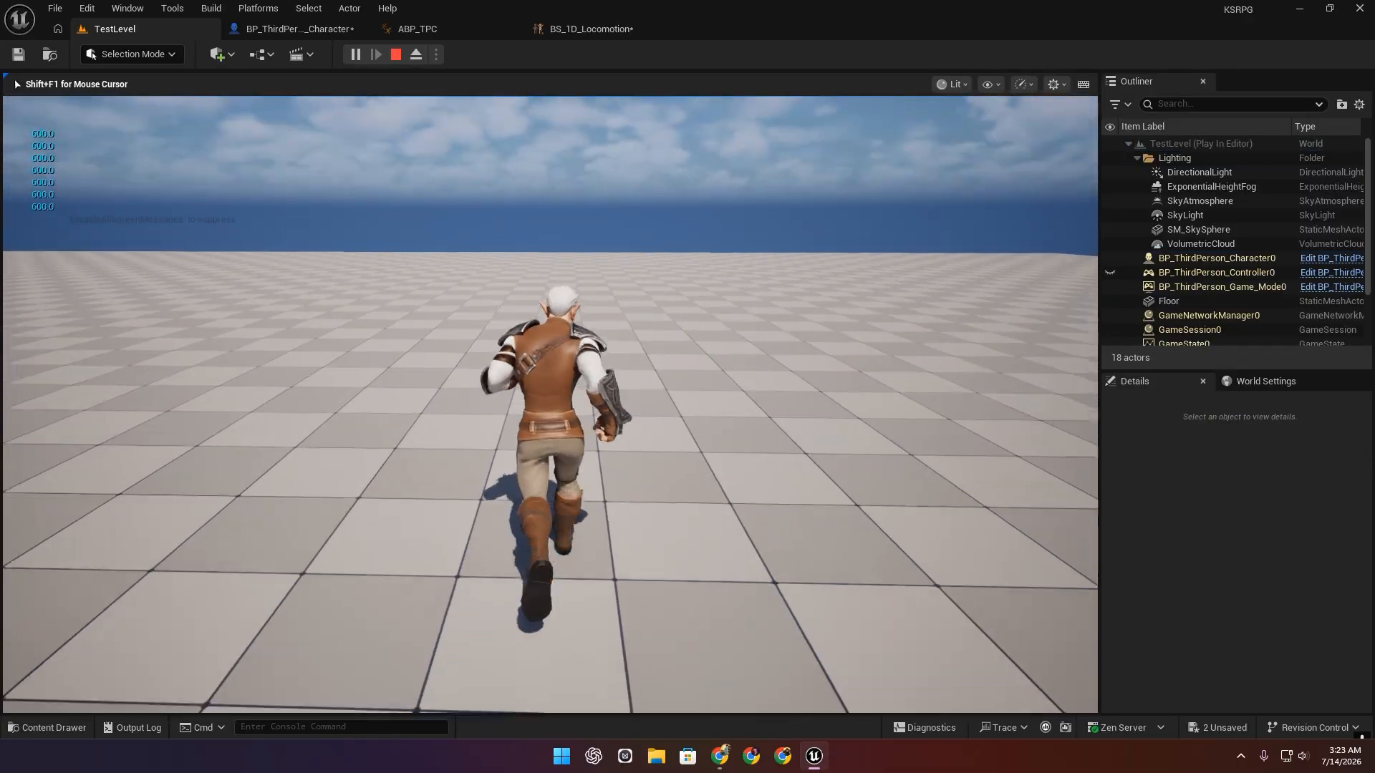
{"action": "key", "text": "a"}
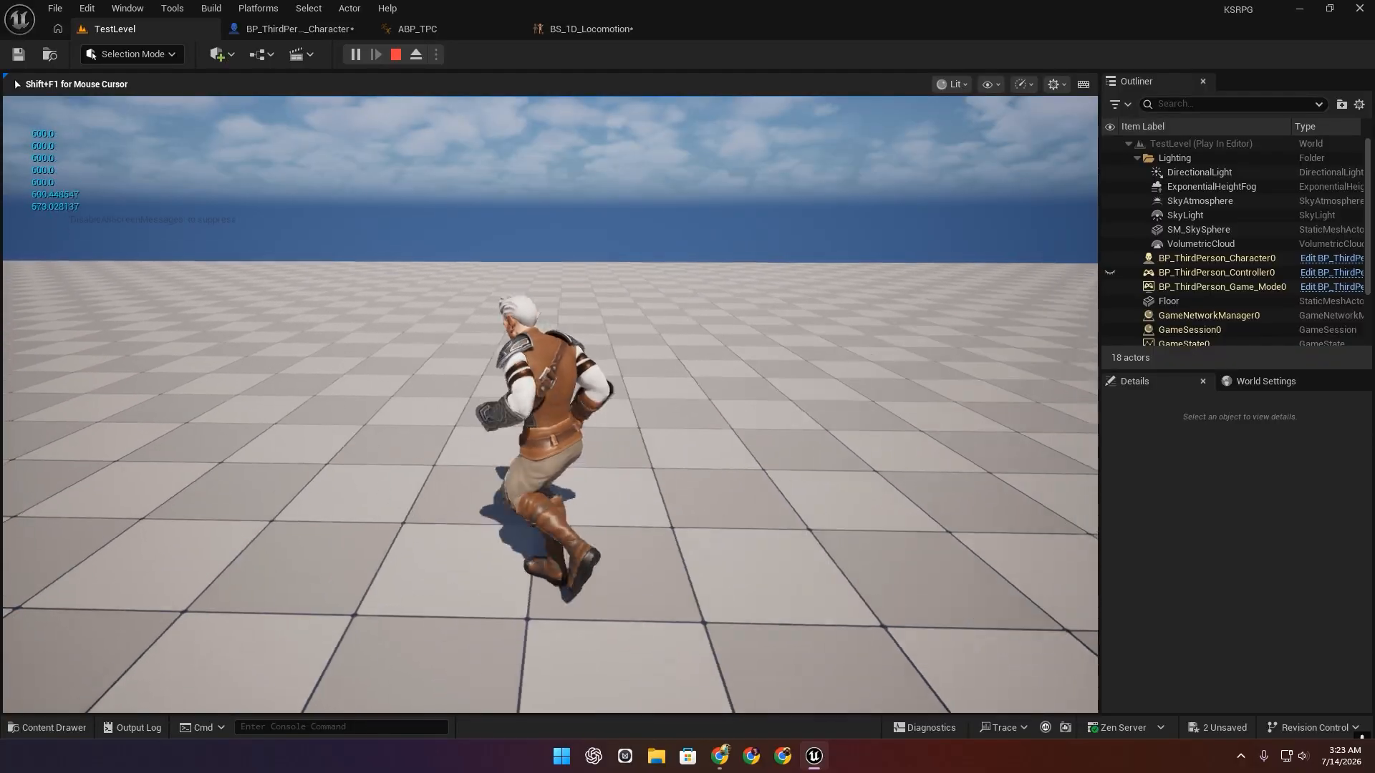
{"action": "key", "text": "Escape"}
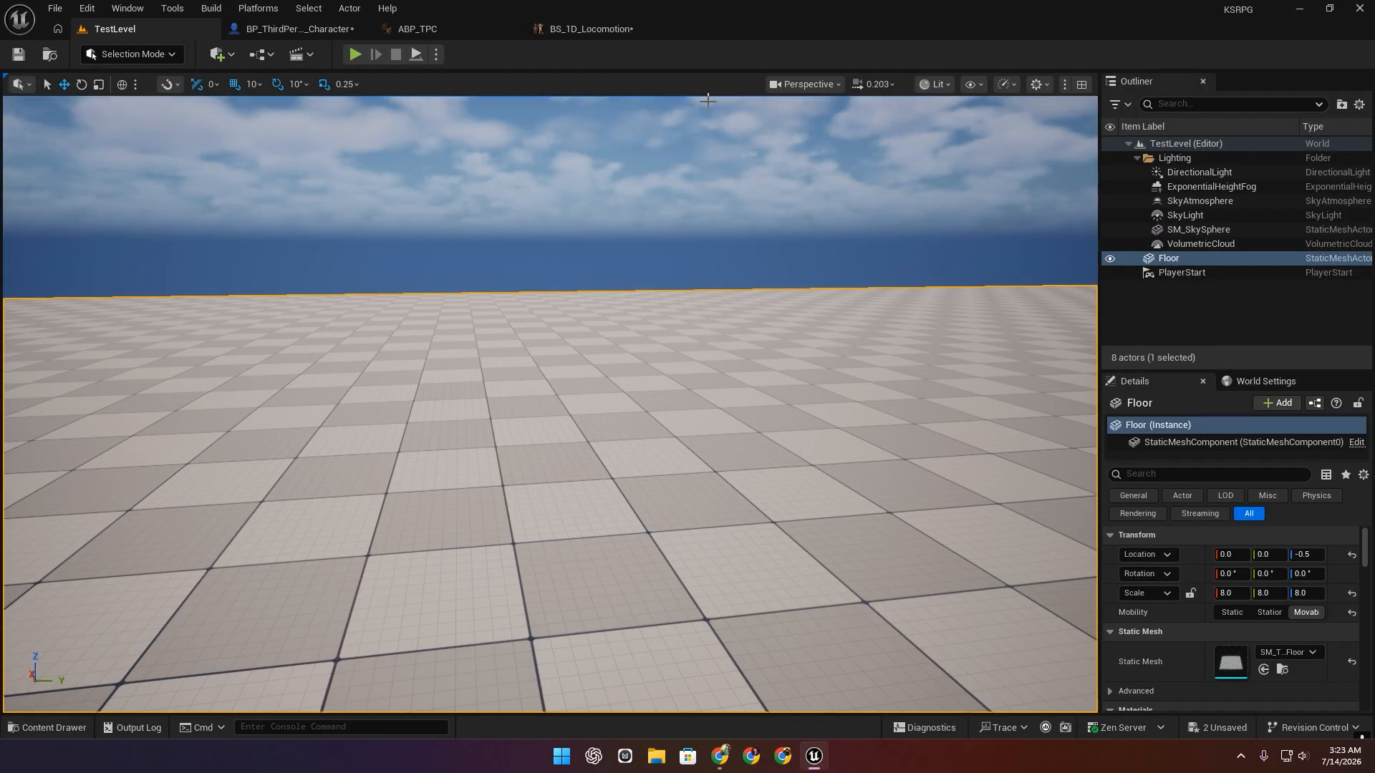
Replace the animation of the blend sample at Speed 600 in BS_1D_Locomotion with Running__1_.
{"action": "left_click", "coordinate": [592, 29]}
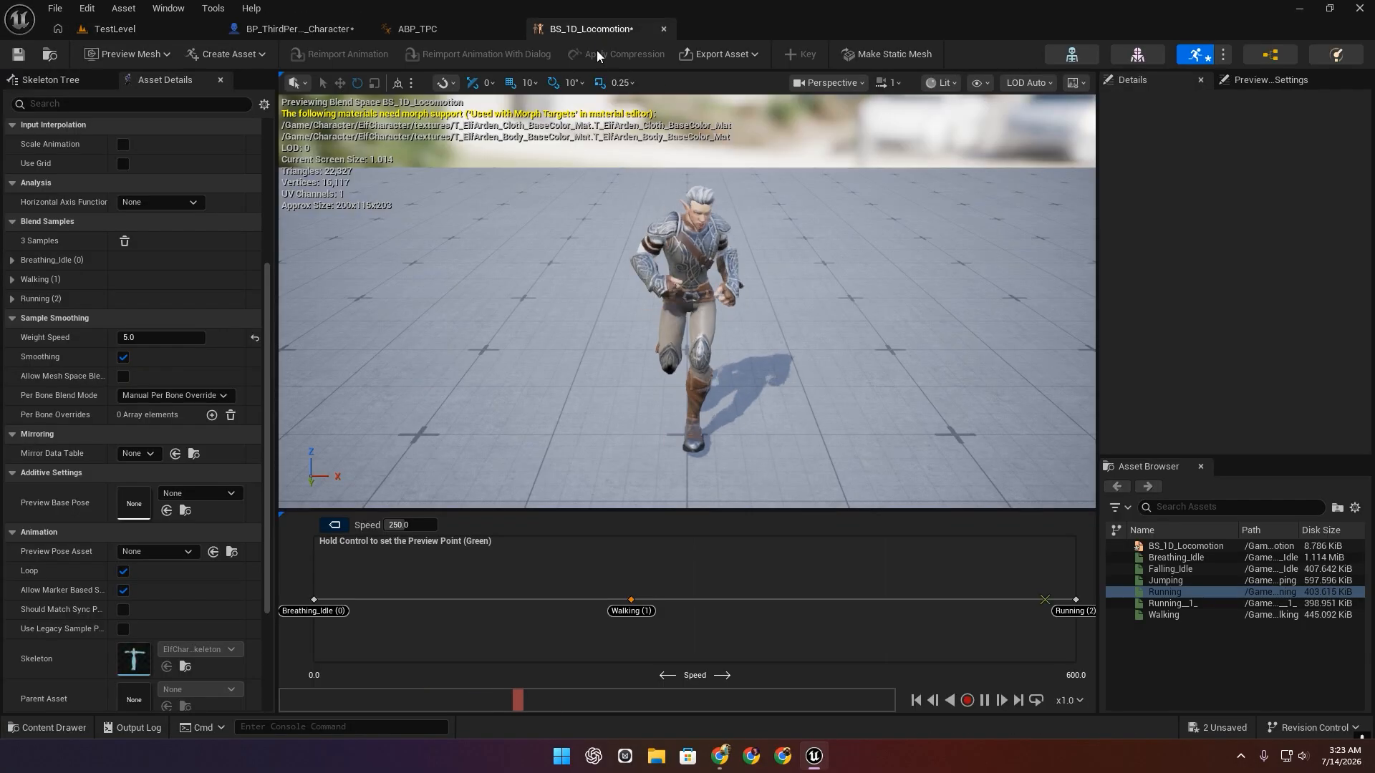
{"action": "right_click", "coordinate": [1075, 599]}
{"action": "left_click", "coordinate": [1255, 514]}
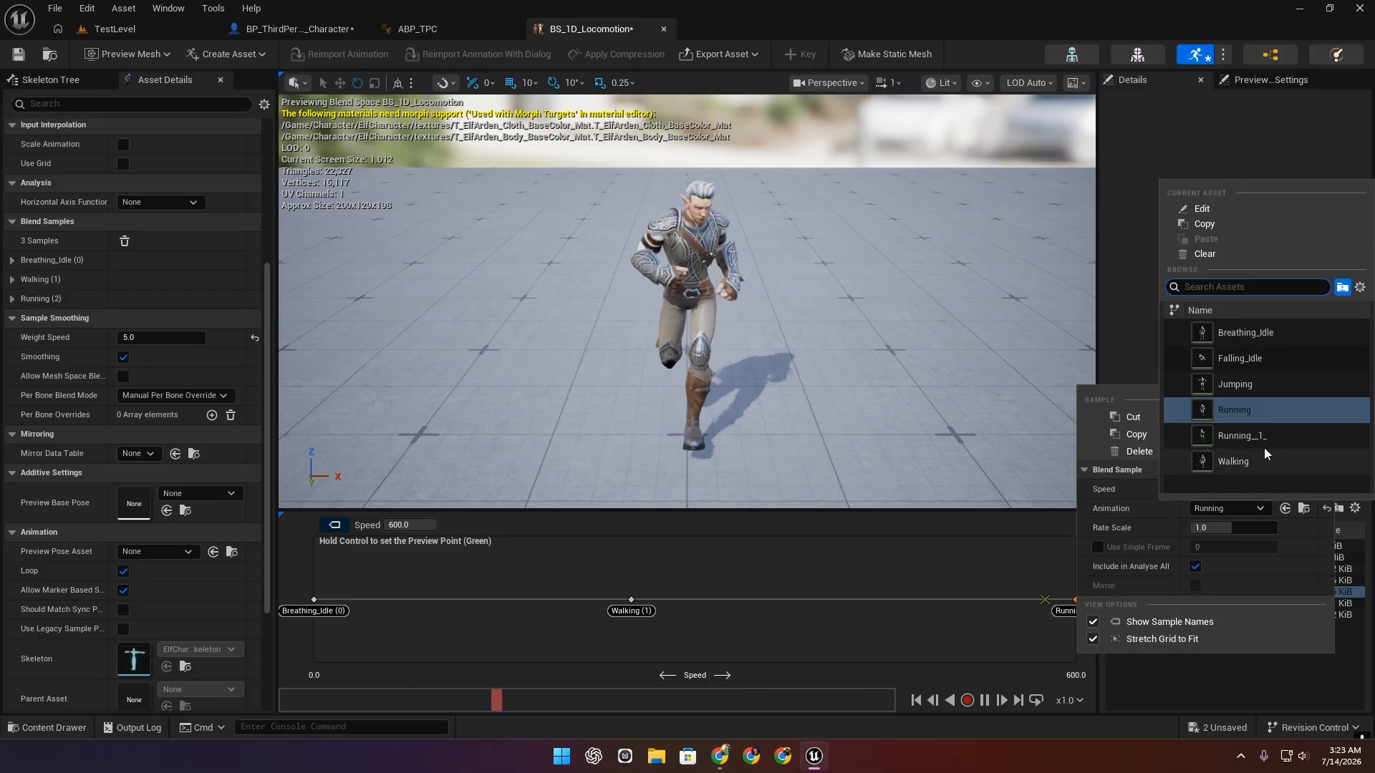
{"action": "left_click", "coordinate": [1244, 436]}
Play-test TestLevel, sprinting the elf forward and back to check the Running__1_ animation in the locomotion blend.
{"action": "left_click", "coordinate": [128, 29]}
{"action": "left_click", "coordinate": [341, 54]}
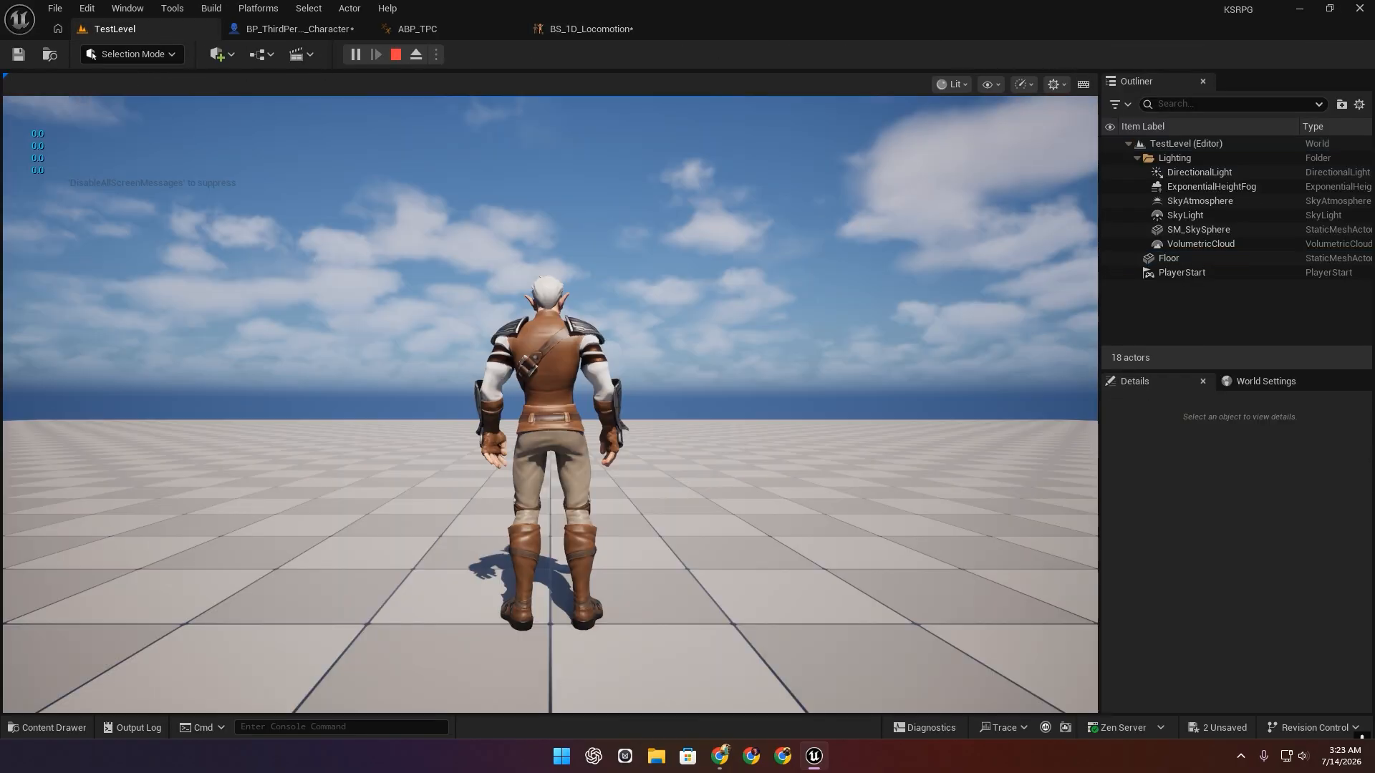
{"action": "key", "text": "w"}
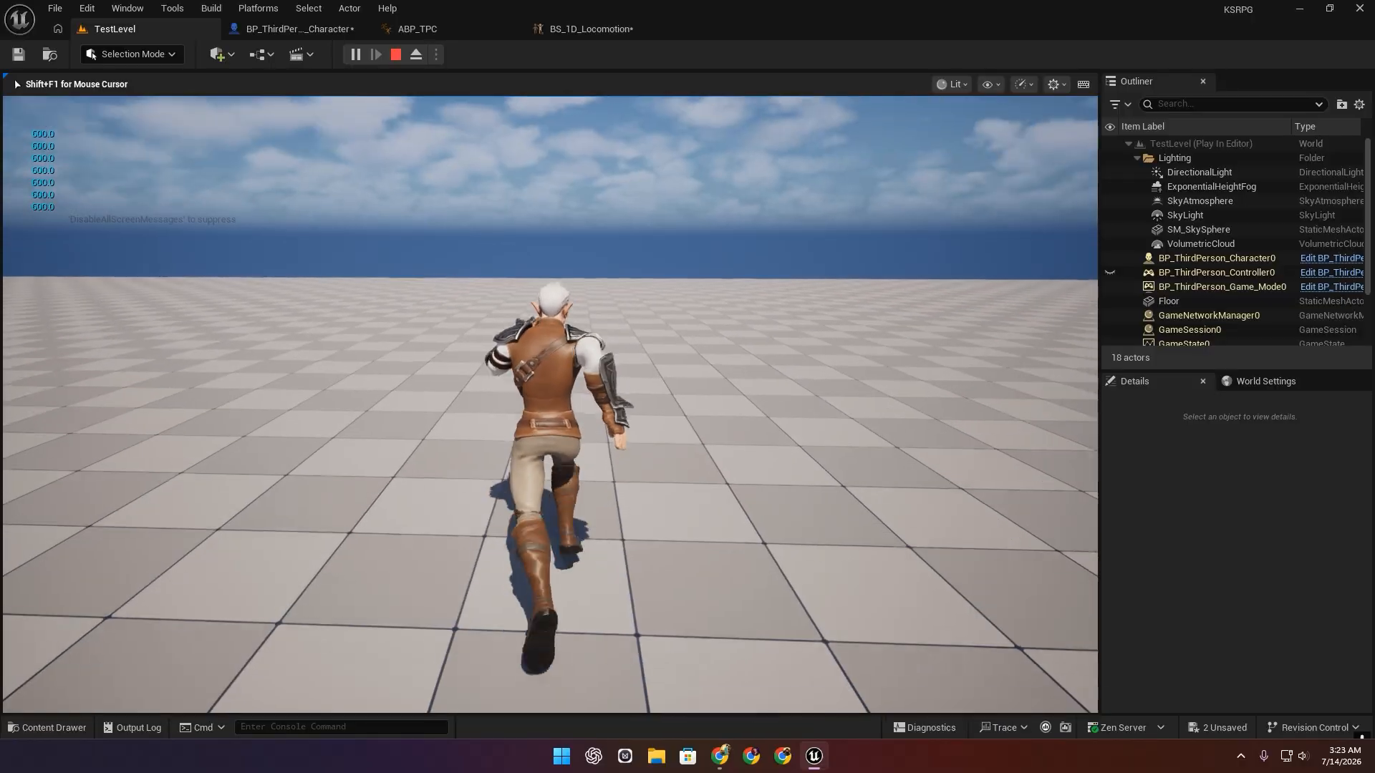
{"action": "key", "text": "s"}
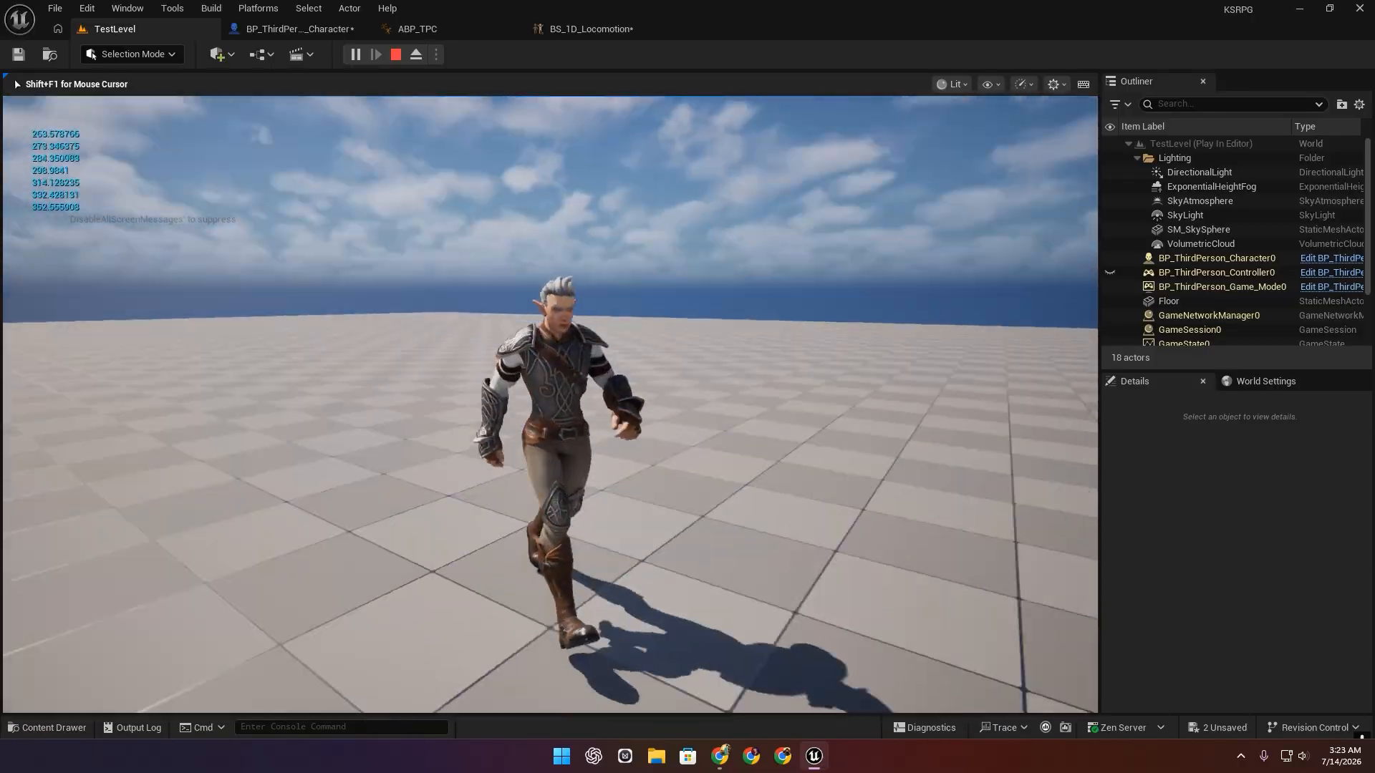
{"action": "key", "text": "w"}
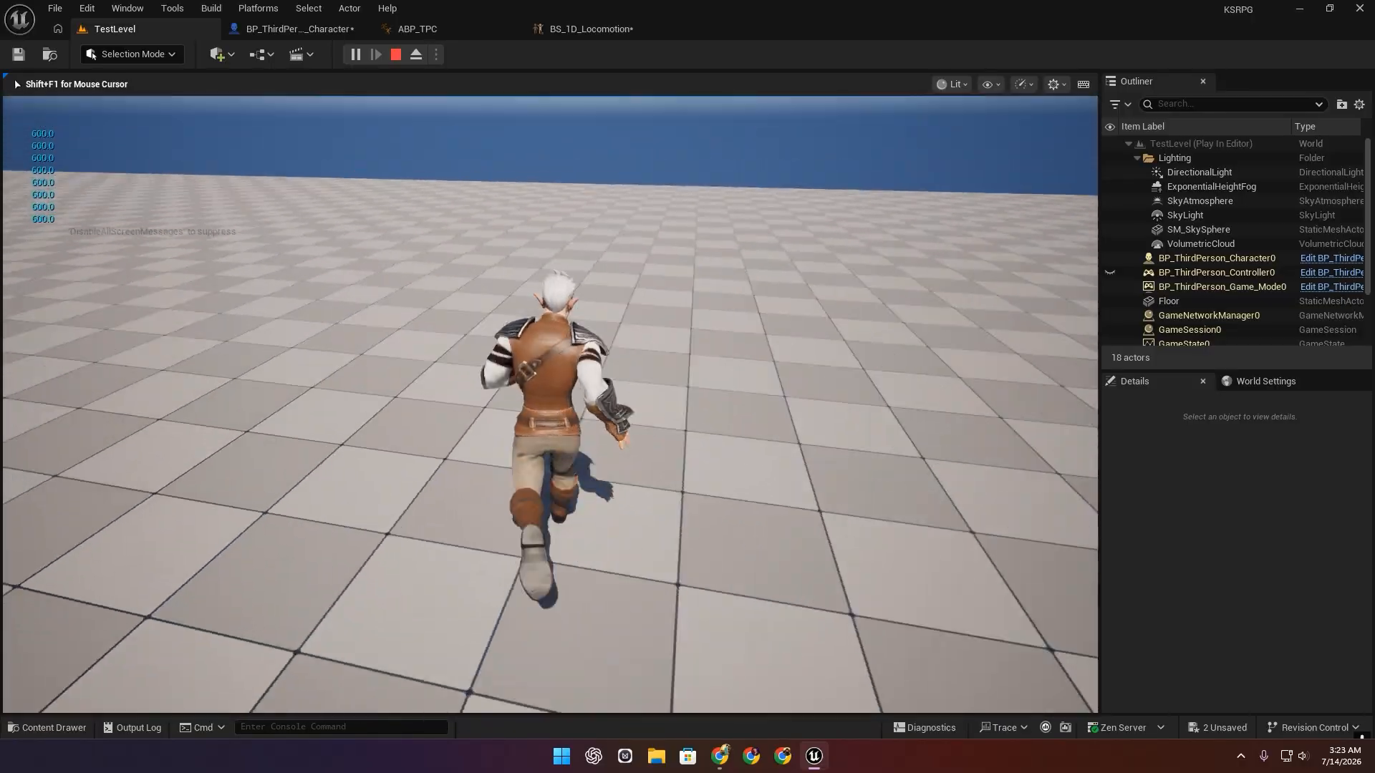
{"action": "key", "text": "Escape"}
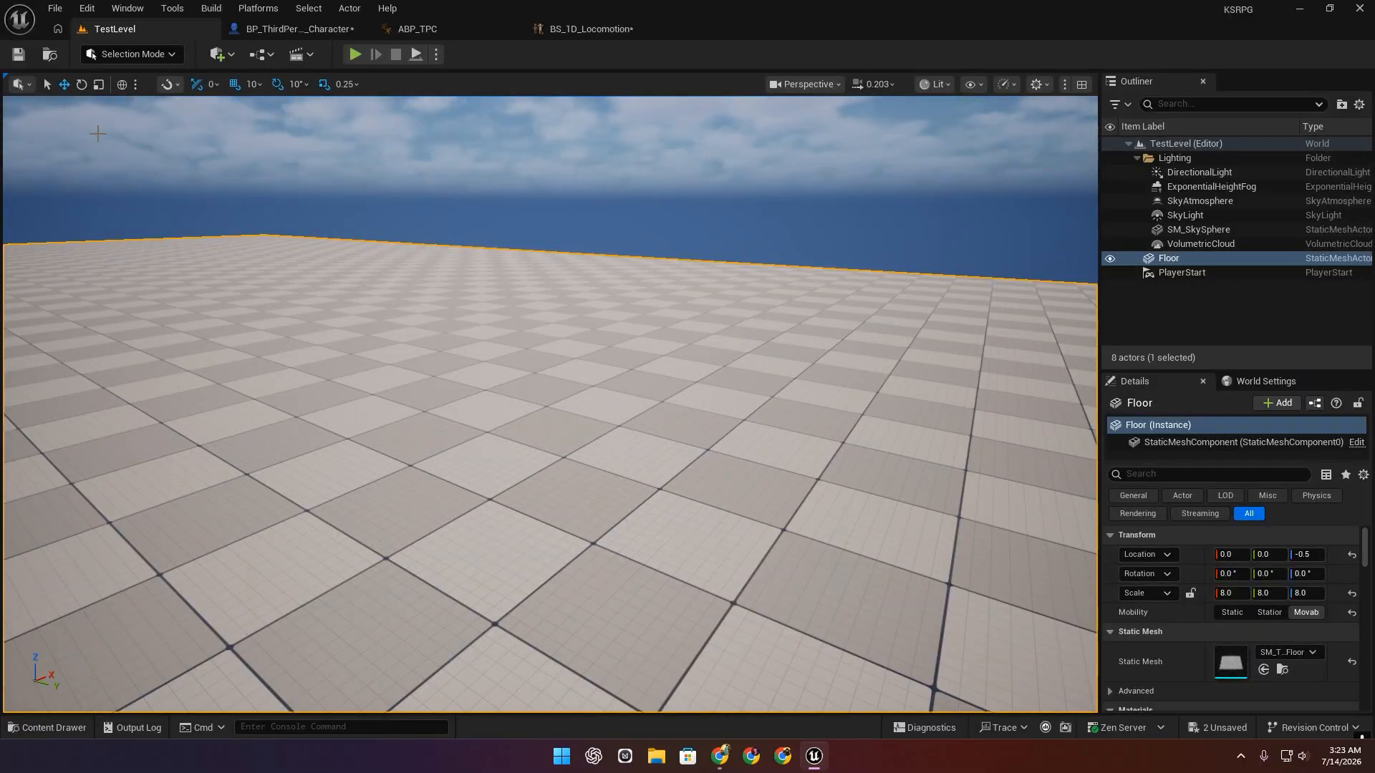
From BS_1D_Locomotion's list of compatible assets, locate the Running__1_ animation in its Locomotion content folder.
{"action": "left_click", "coordinate": [302, 36]}
{"action": "left_click", "coordinate": [422, 29]}
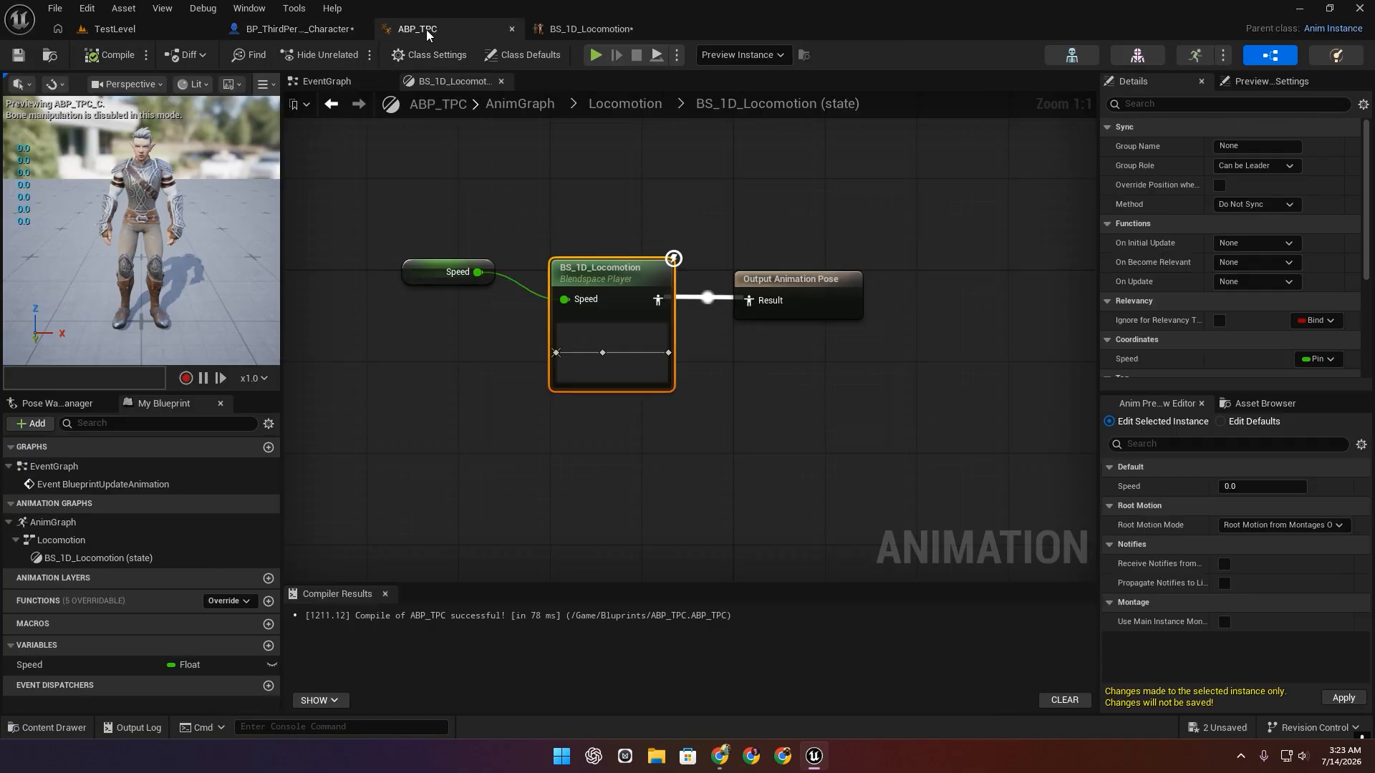
{"action": "left_click", "coordinate": [648, 33]}
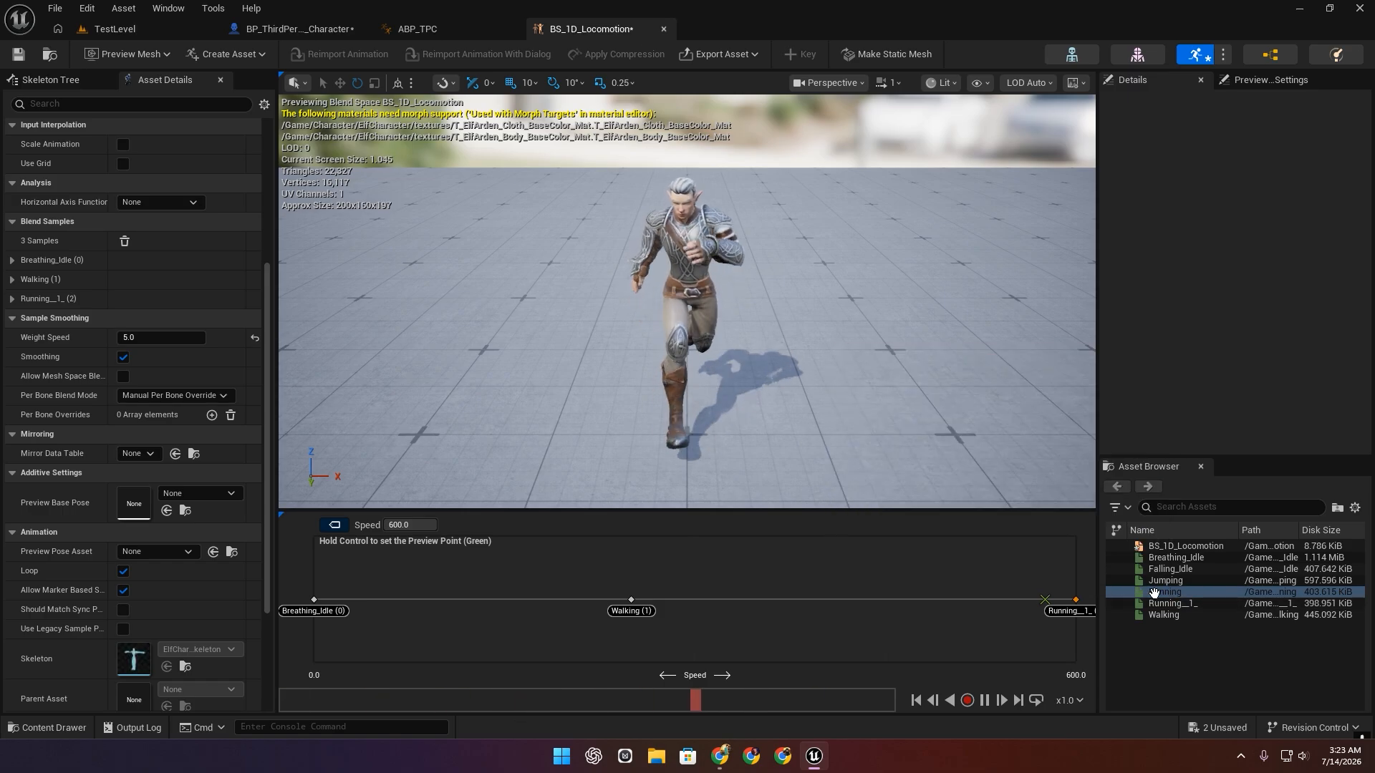
{"action": "right_click", "coordinate": [1172, 604]}
{"action": "left_click", "coordinate": [1241, 594]}
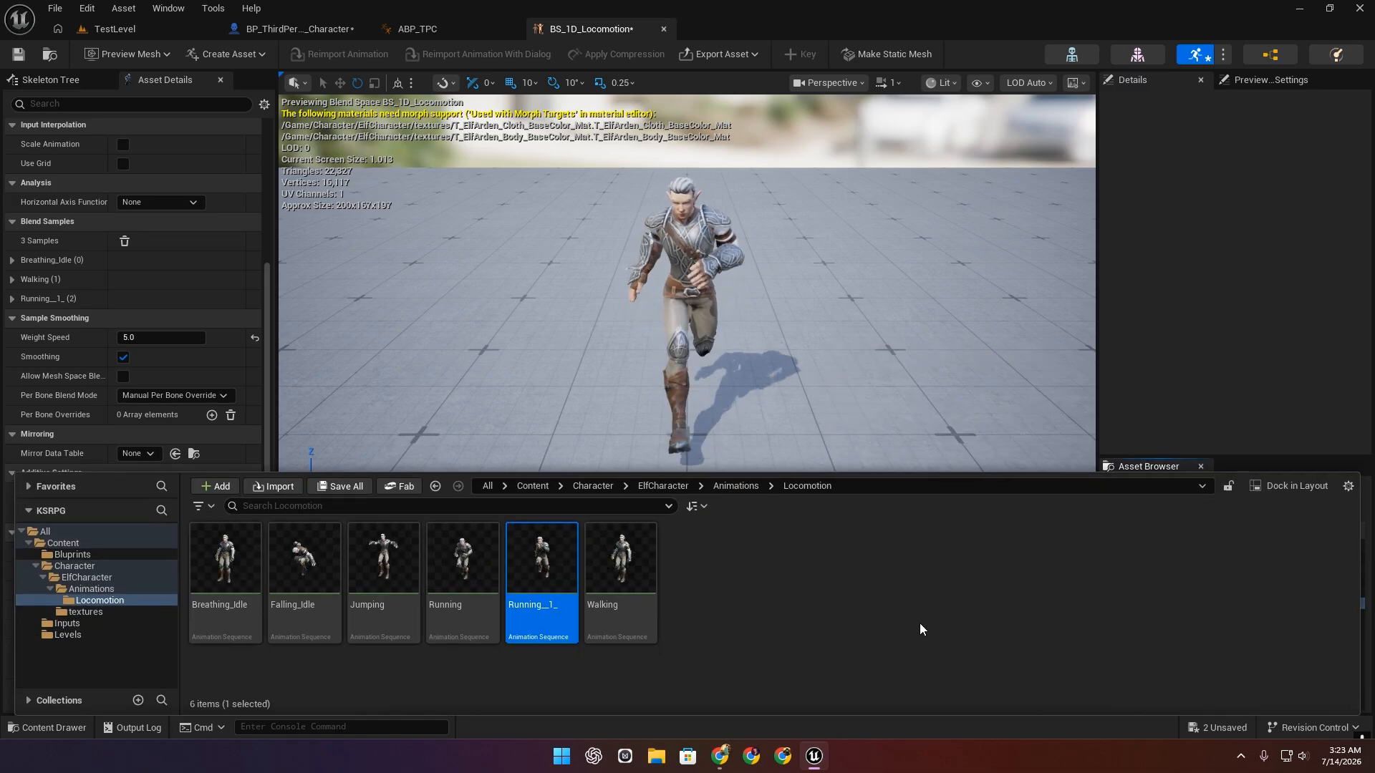
{"action": "left_click", "coordinate": [462, 566]}
{"action": "key", "text": "Delete"}
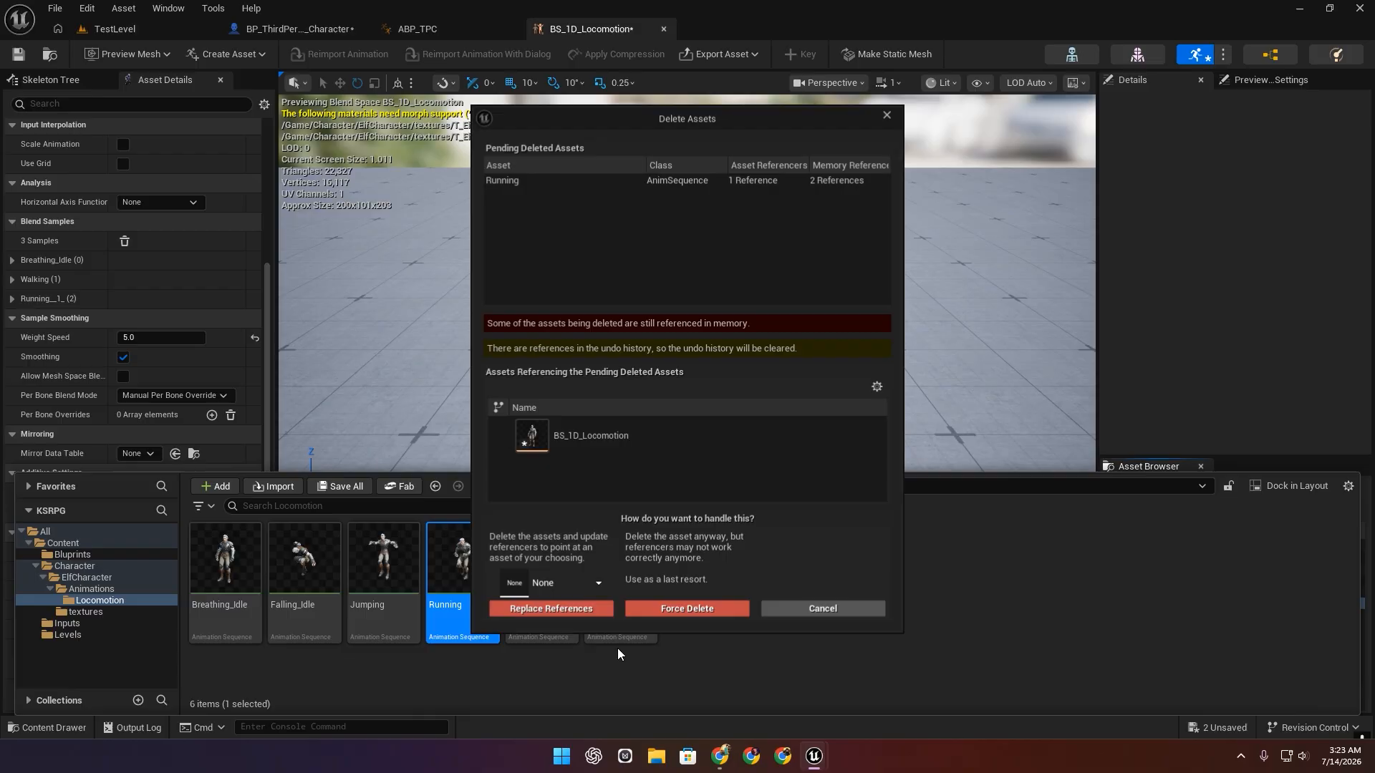
{"action": "left_click", "coordinate": [824, 612]}
Save all modified assets and force-delete the old Running animation from the Locomotion folder.
{"action": "left_click", "coordinate": [55, 9]}
{"action": "left_click", "coordinate": [88, 95]}
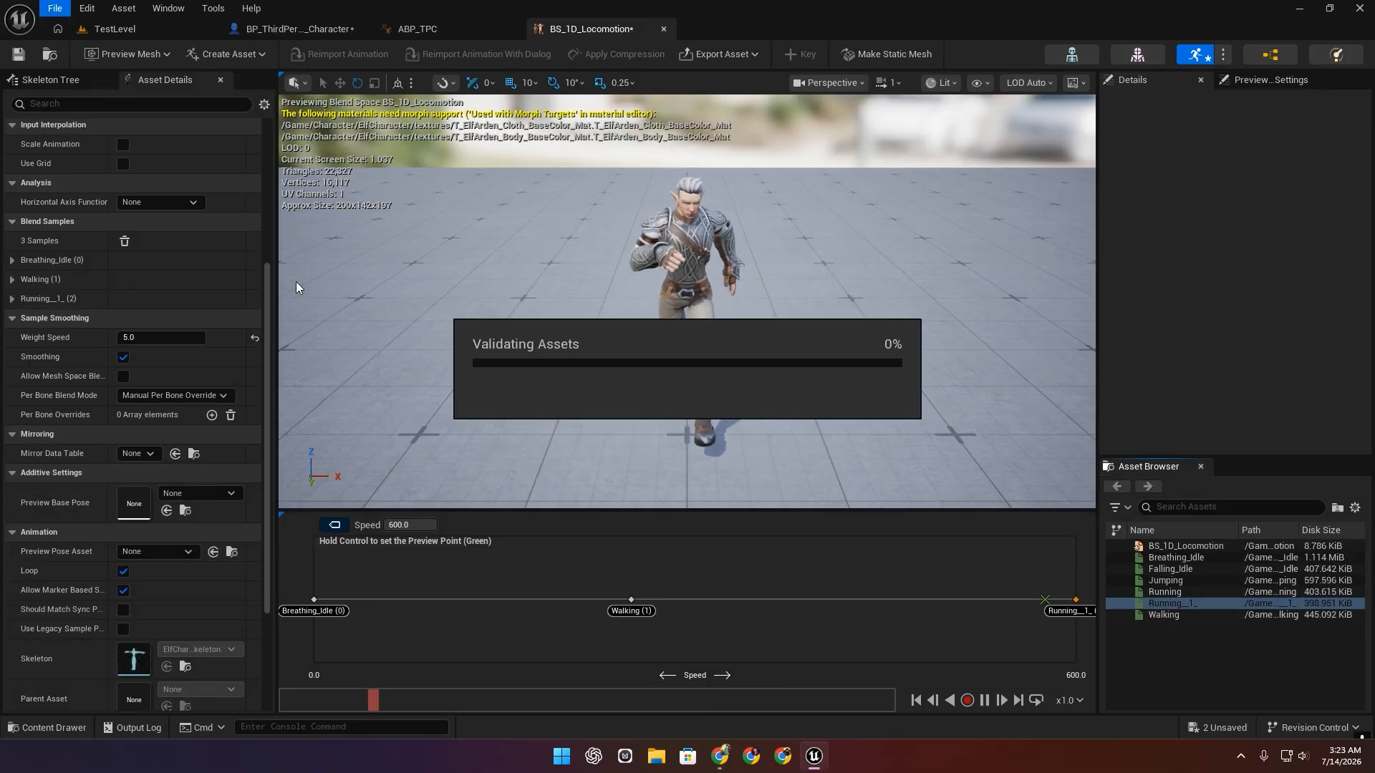
{"action": "left_click", "coordinate": [55, 728]}
{"action": "left_click", "coordinate": [462, 566]}
{"action": "key", "text": "Delete"}
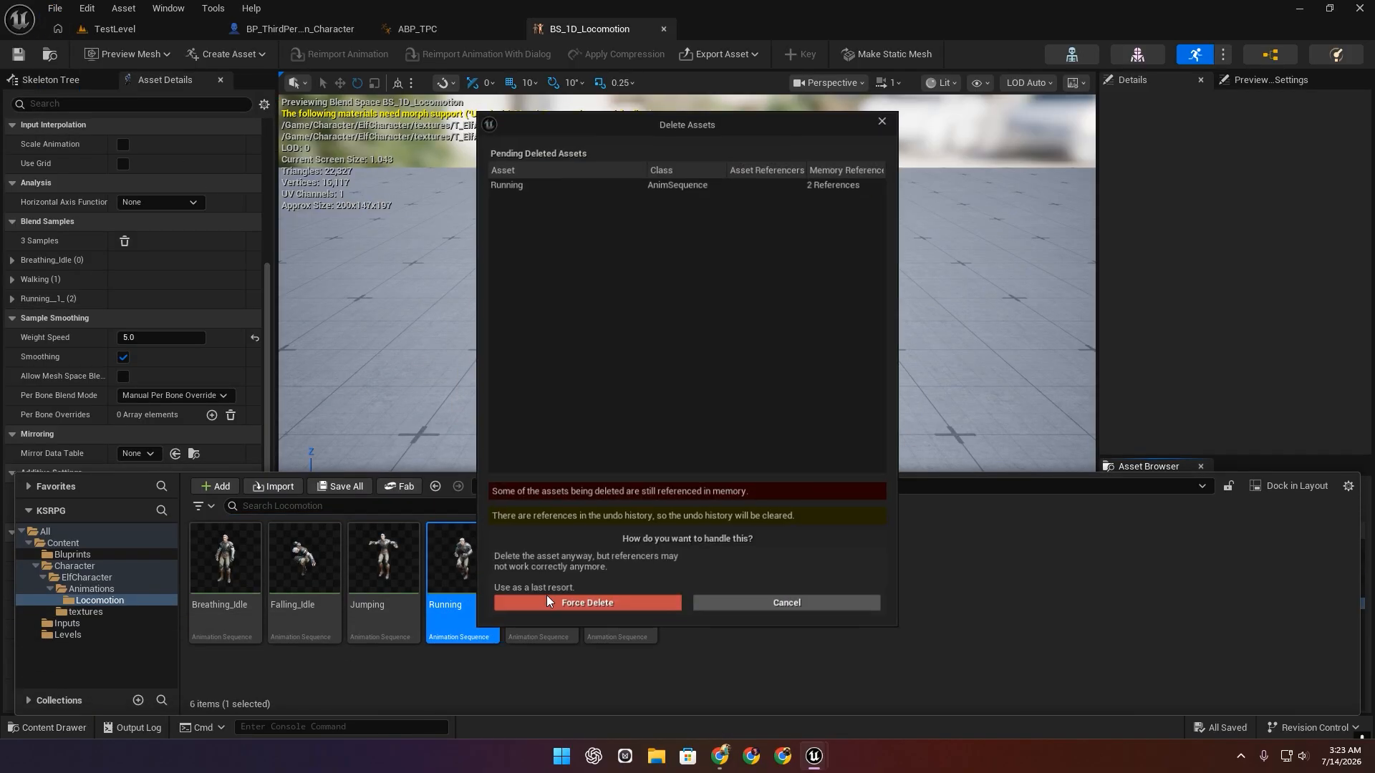
{"action": "left_click", "coordinate": [585, 609]}
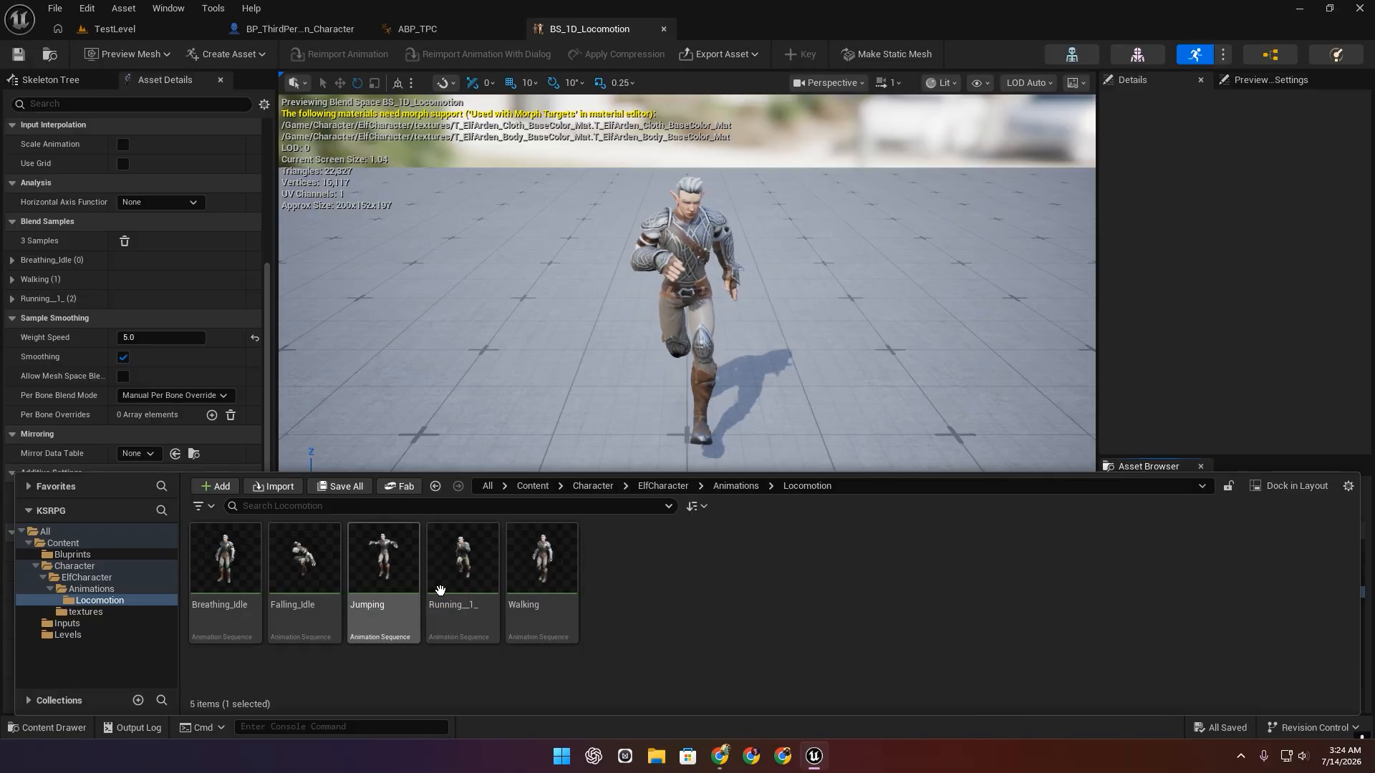
Rename the Running__1_ animation in the Locomotion folder as Running.
{"action": "left_click", "coordinate": [465, 591]}
{"action": "right_click", "coordinate": [465, 591]}
{"action": "left_click", "coordinate": [560, 315]}
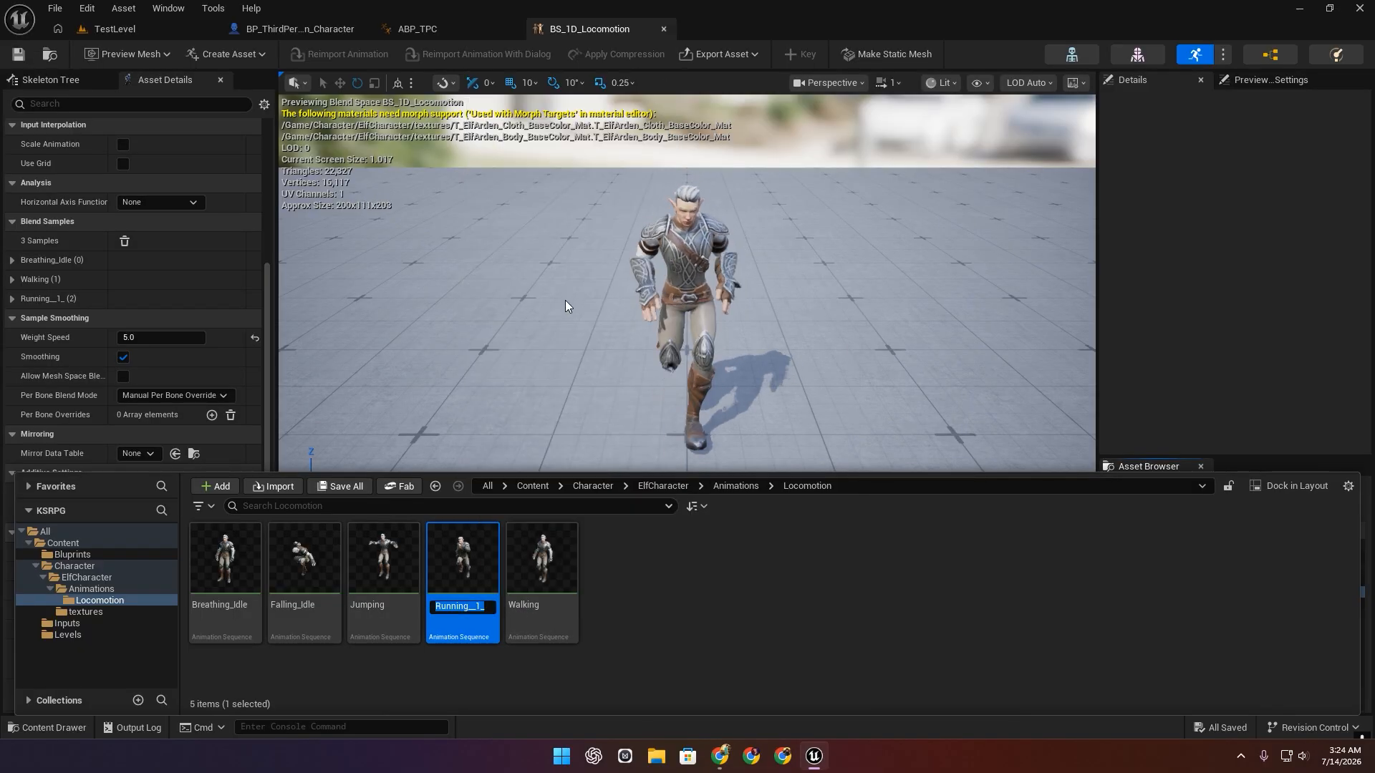
{"action": "type", "text": "Running"}
{"action": "key", "text": "Return"}
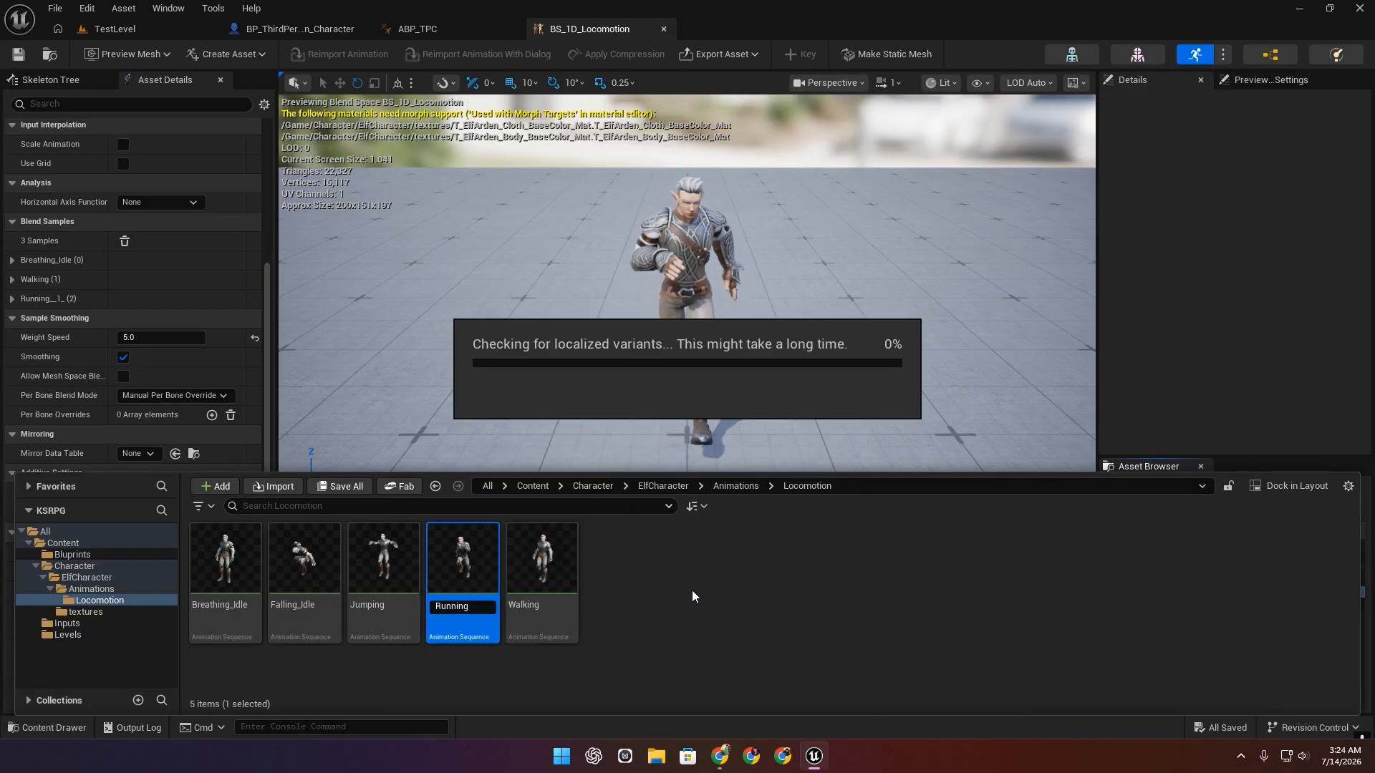
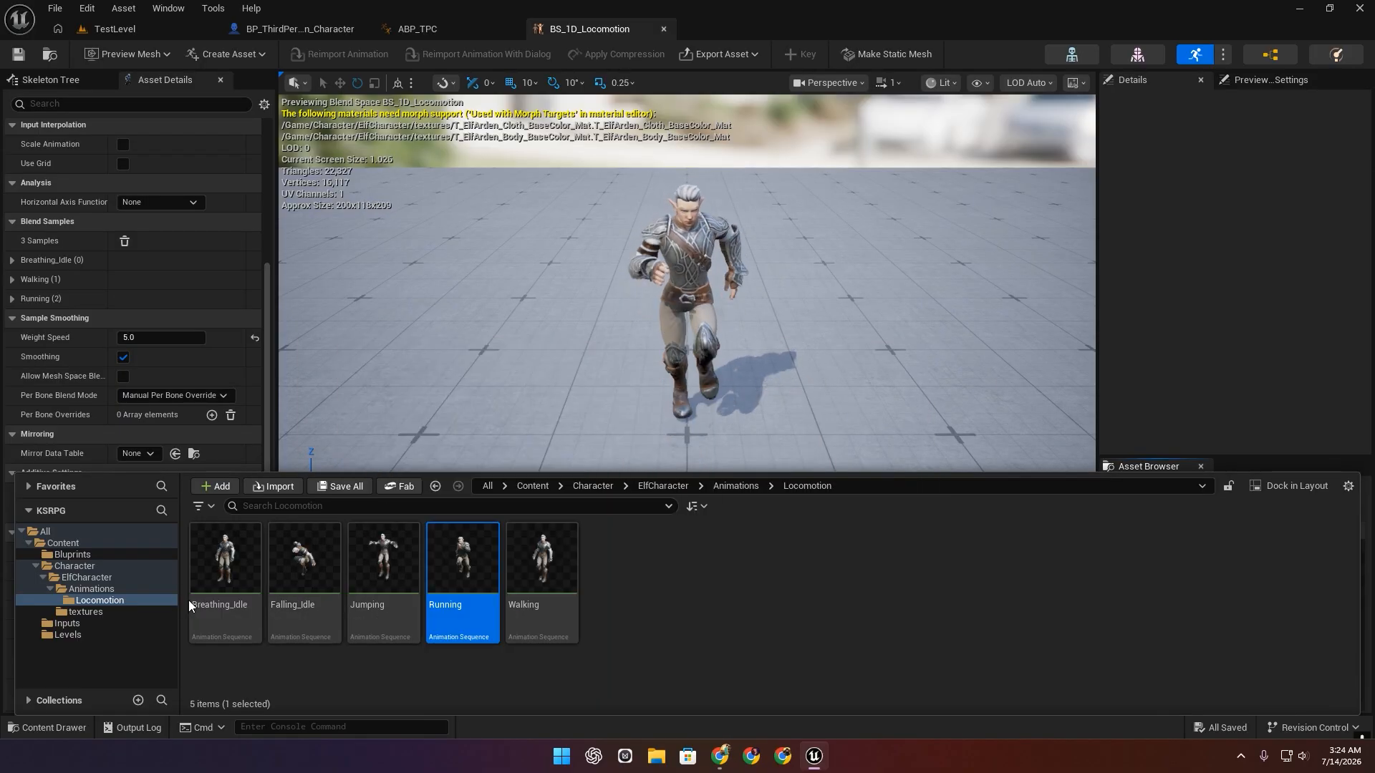
Play-test TestLevel, moving the elf in all directions and stopping to check the locomotion blend with the renamed Running animation.
{"action": "left_click", "coordinate": [196, 26]}
{"action": "left_click", "coordinate": [355, 54]}
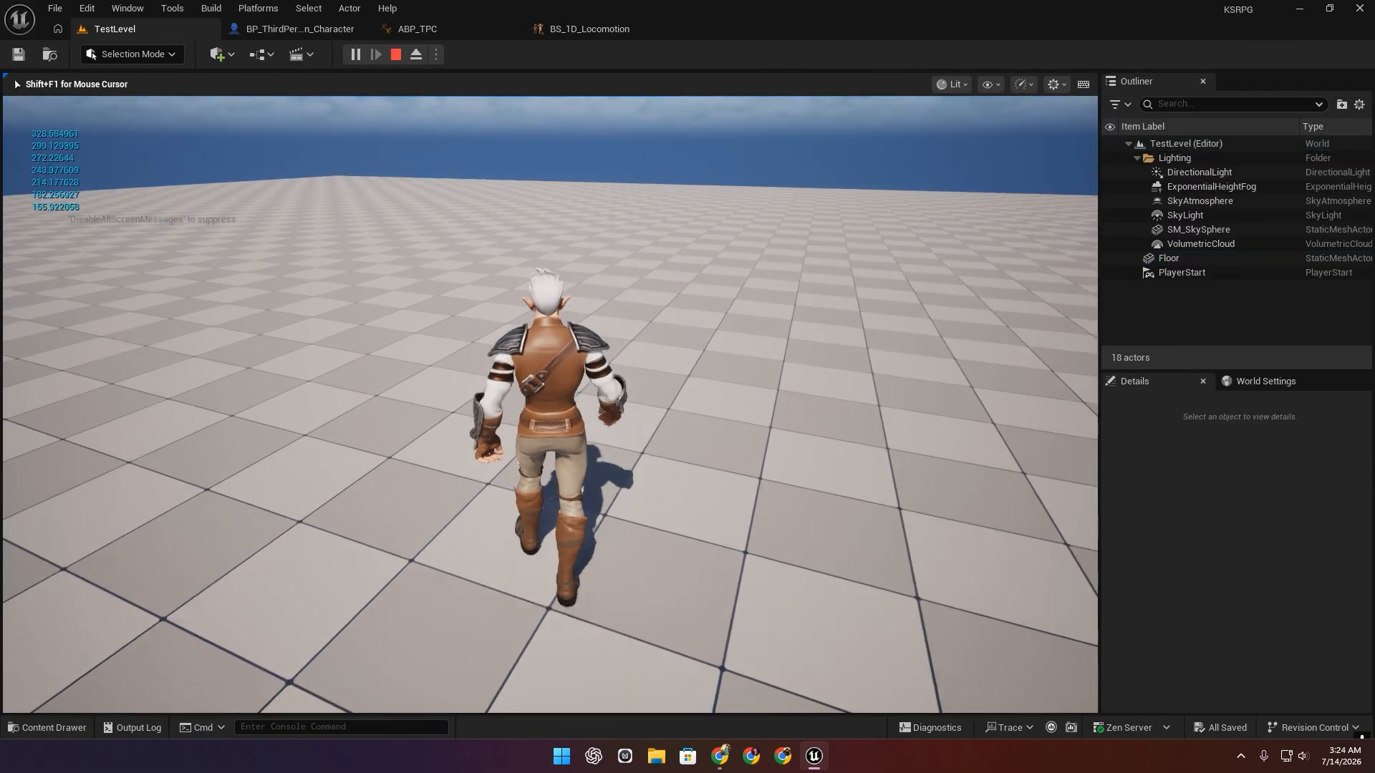
{"action": "key", "text": "w"}
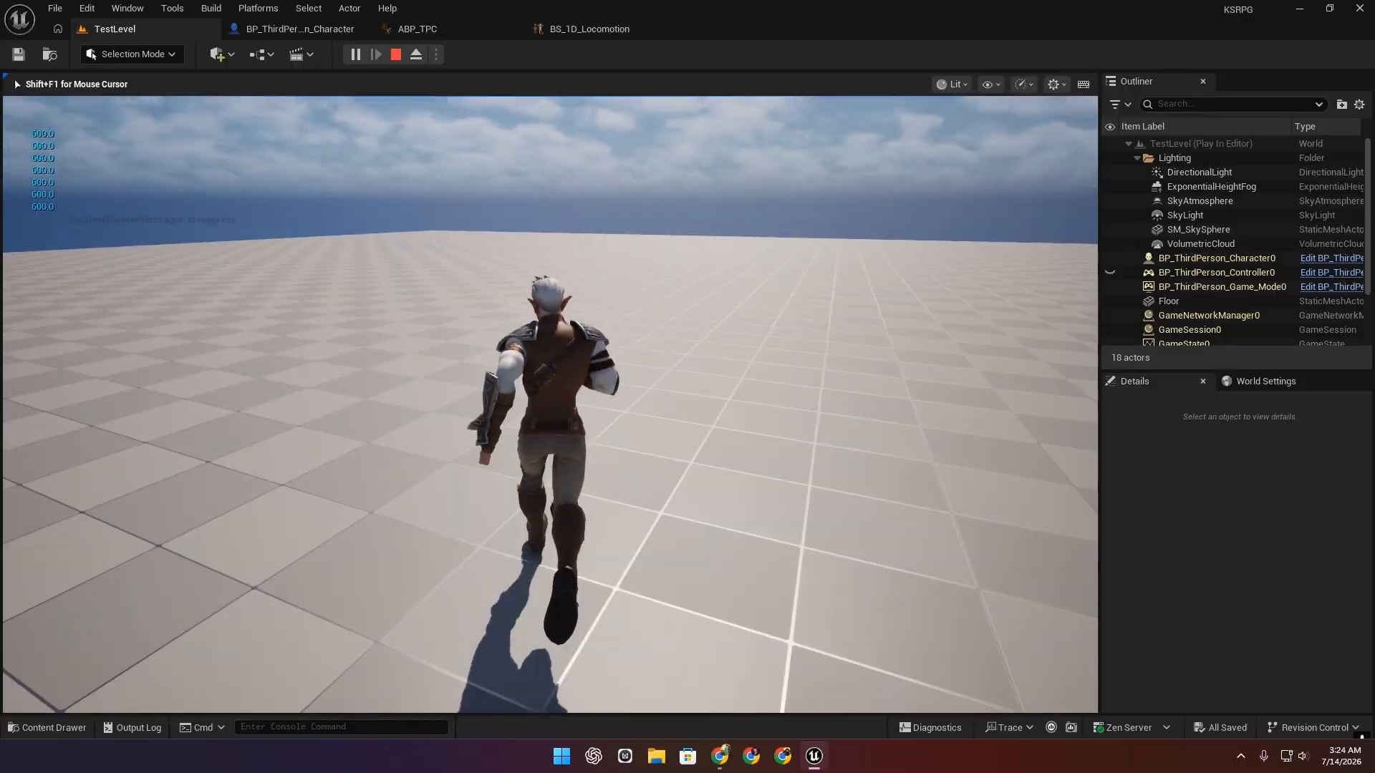
{"action": "key", "text": "a"}
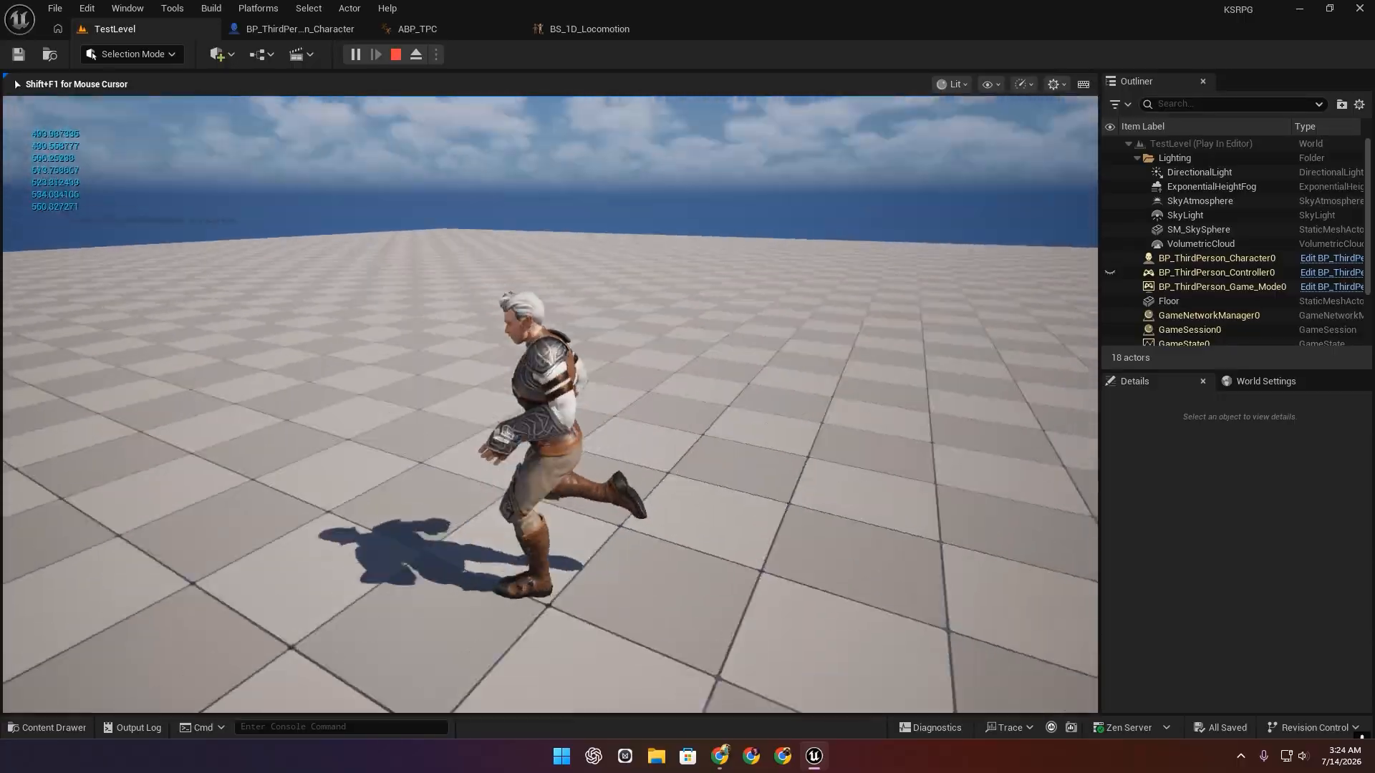
{"action": "key", "text": "w"}
{"action": "key", "text": "d"}
{"action": "key", "text": "s"}
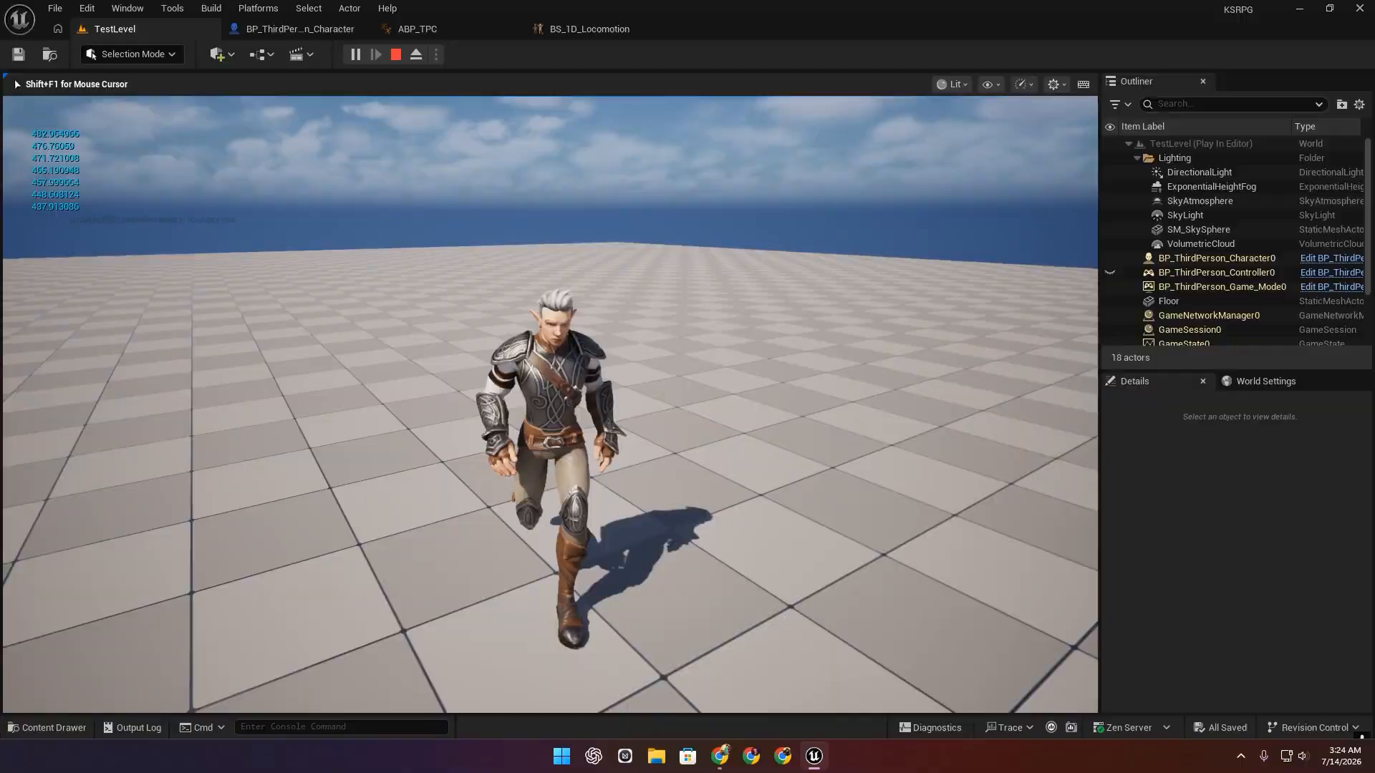
{"action": "key", "text": "w"}
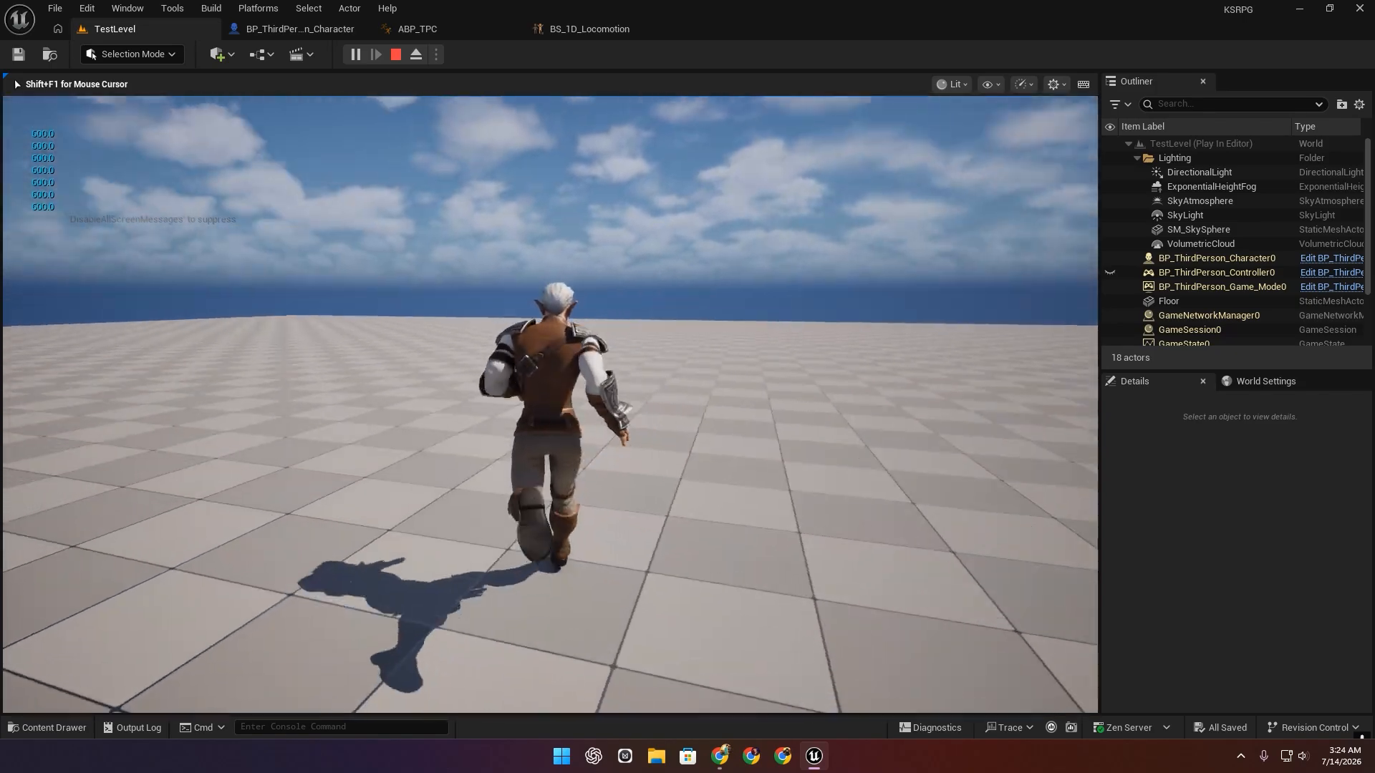
{"action": "key", "text": "w"}
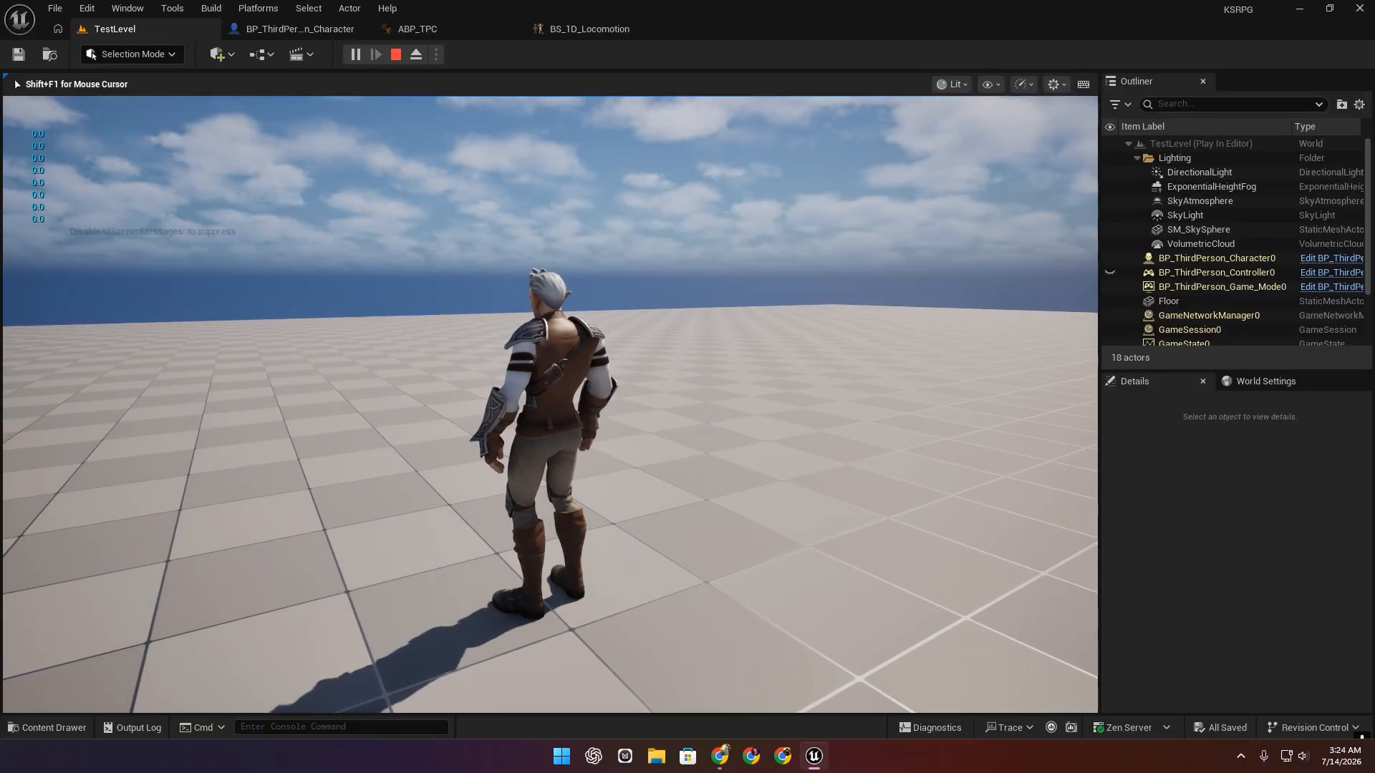
{"action": "key", "text": "Escape"}
View the Breathing_Idle blend sample's settings in BS_1D_Locomotion, and save all assets before closing the blend space.
{"action": "left_click", "coordinate": [555, 32]}
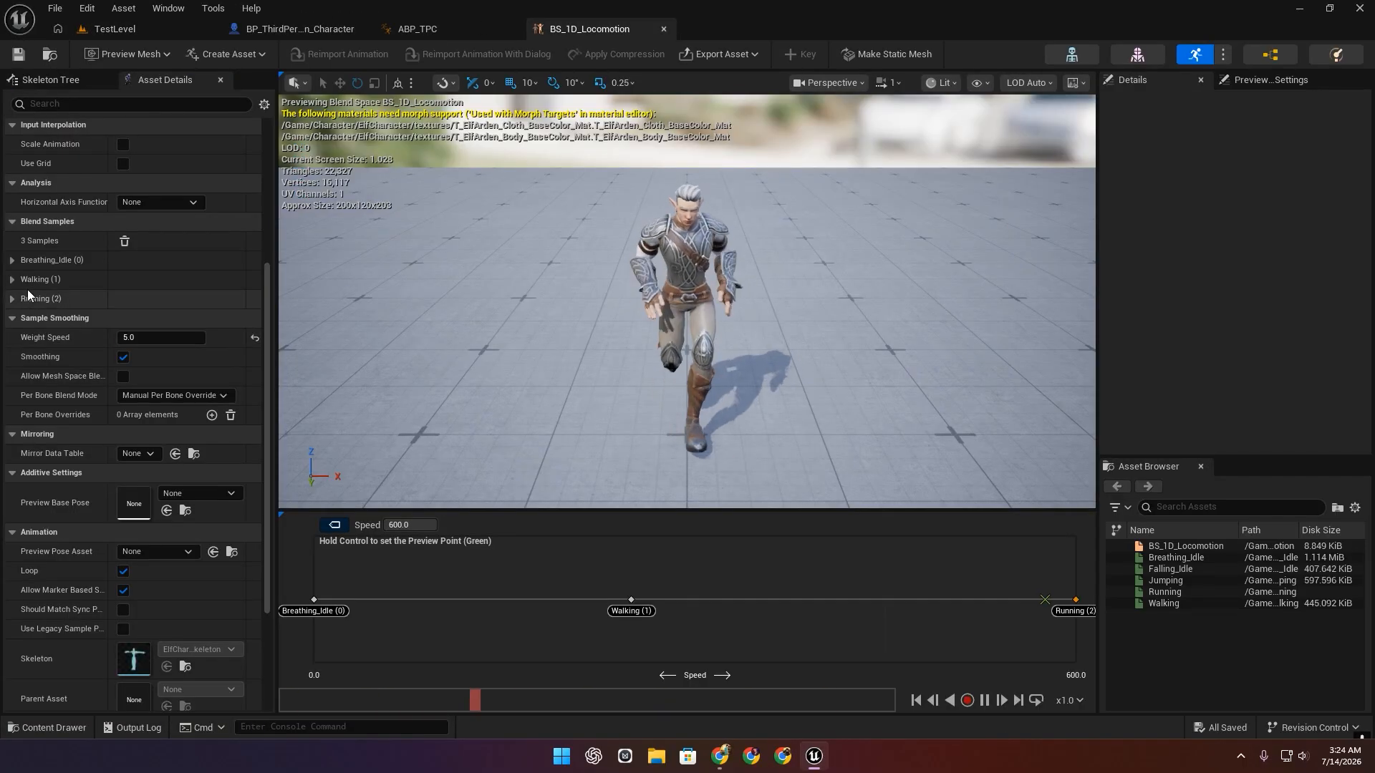
{"action": "left_click", "coordinate": [12, 261]}
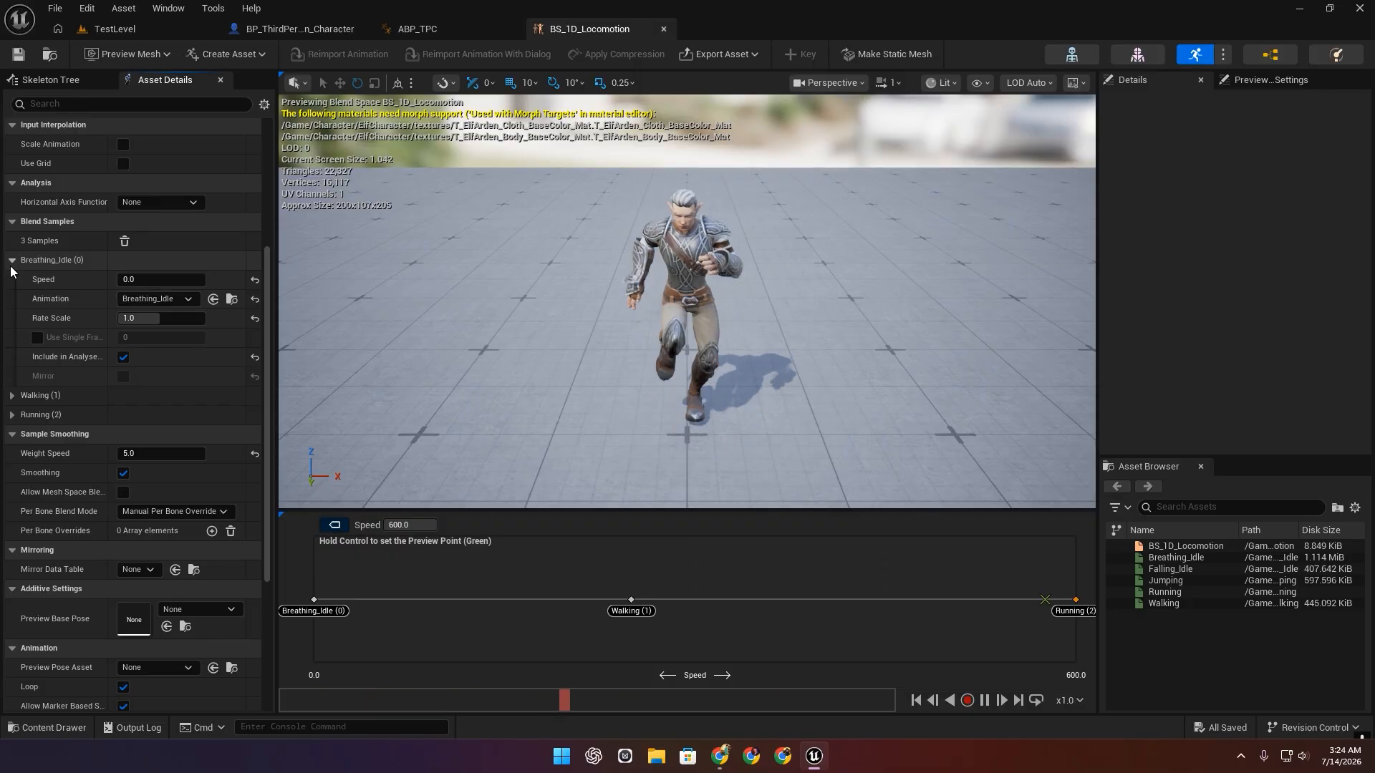
{"action": "left_click", "coordinate": [11, 261]}
{"action": "left_click", "coordinate": [60, 9]}
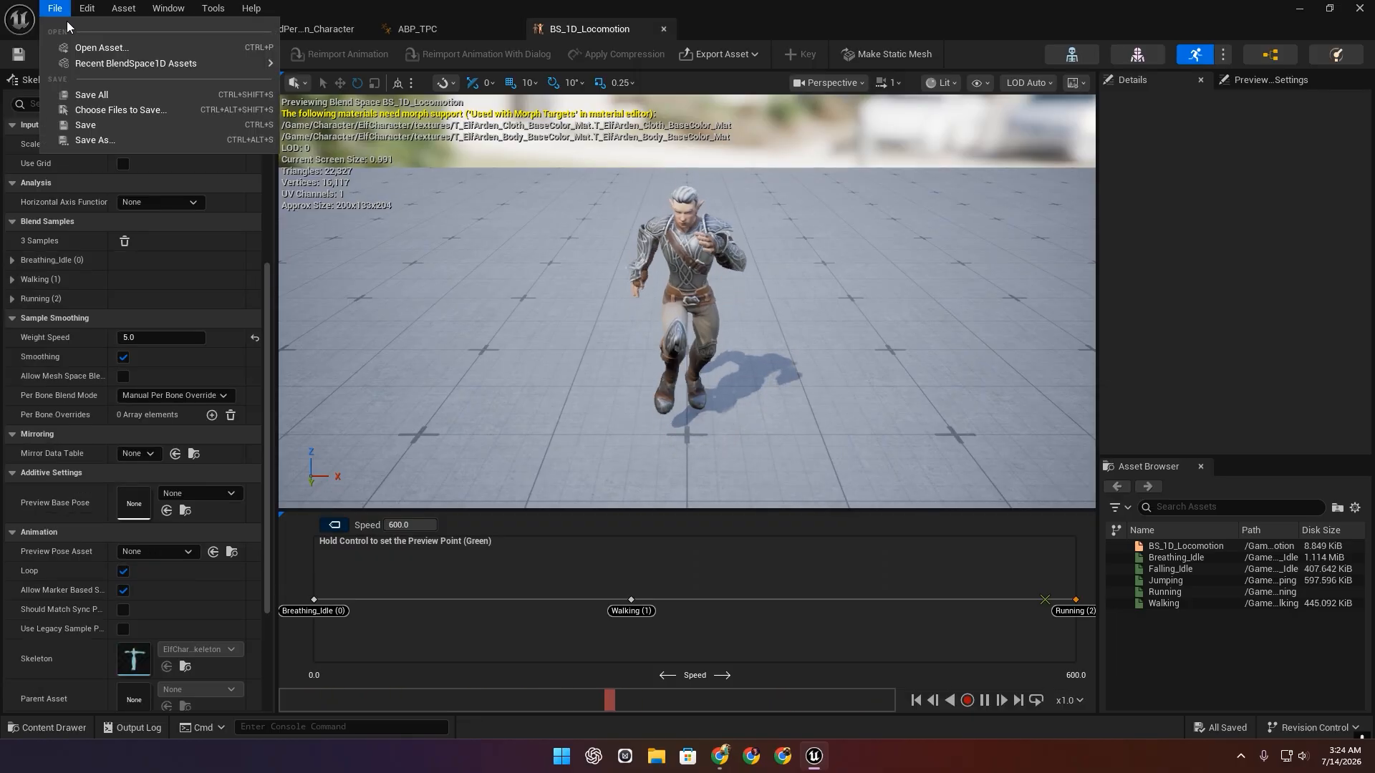
{"action": "left_click", "coordinate": [92, 95]}
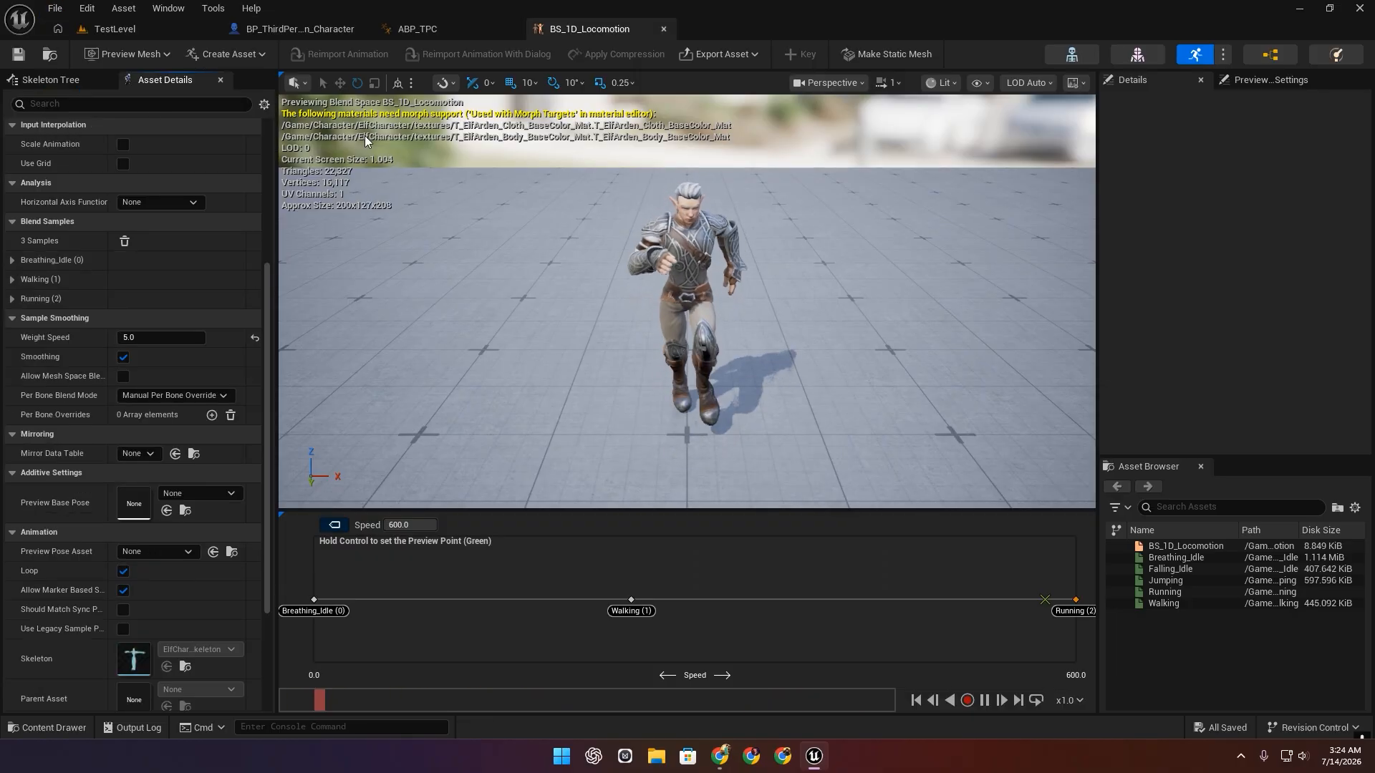
{"action": "left_click", "coordinate": [664, 30]}
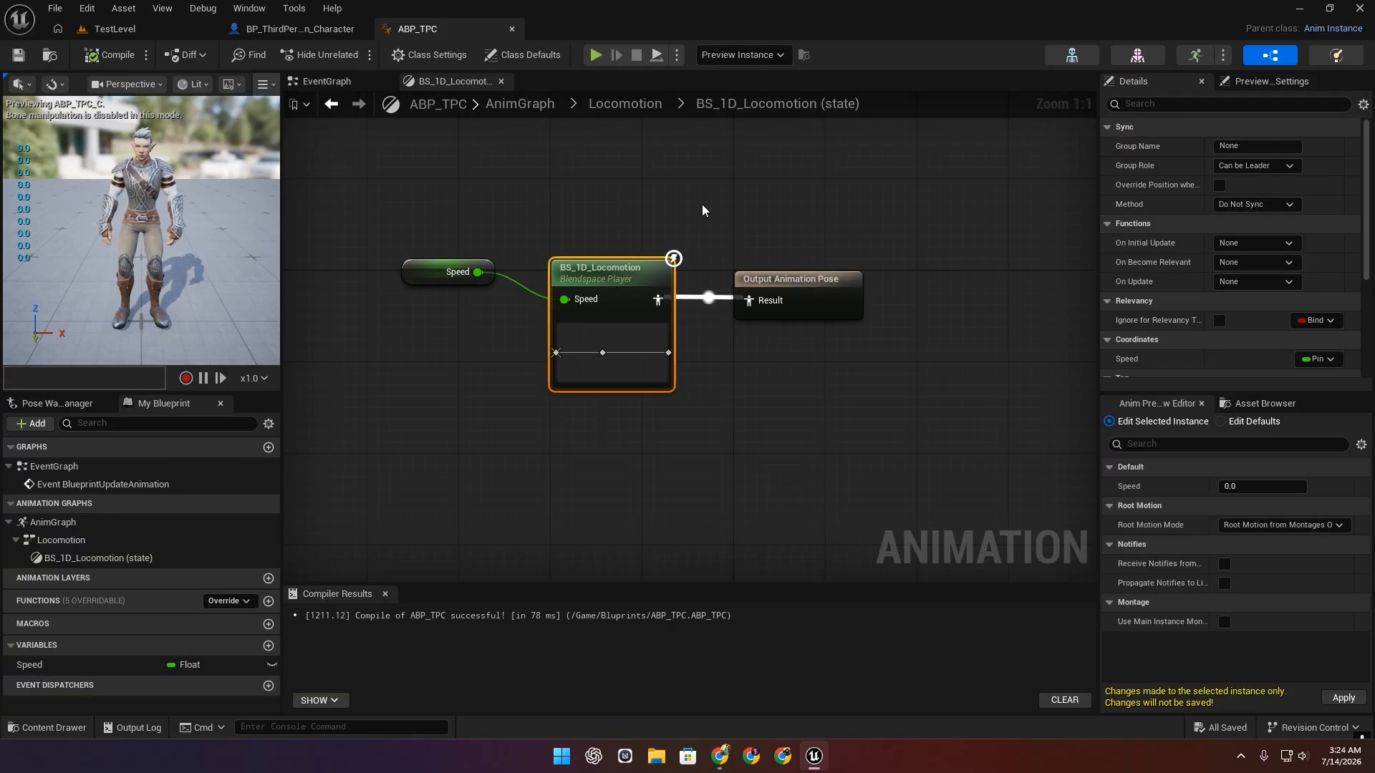
Delete the Print String node and its conversion node from ABP_TPC's EventGraph, and compile and save the blueprint.
{"action": "scroll", "coordinate": [703, 210], "scroll_direction": "down", "scroll_amount": 3}
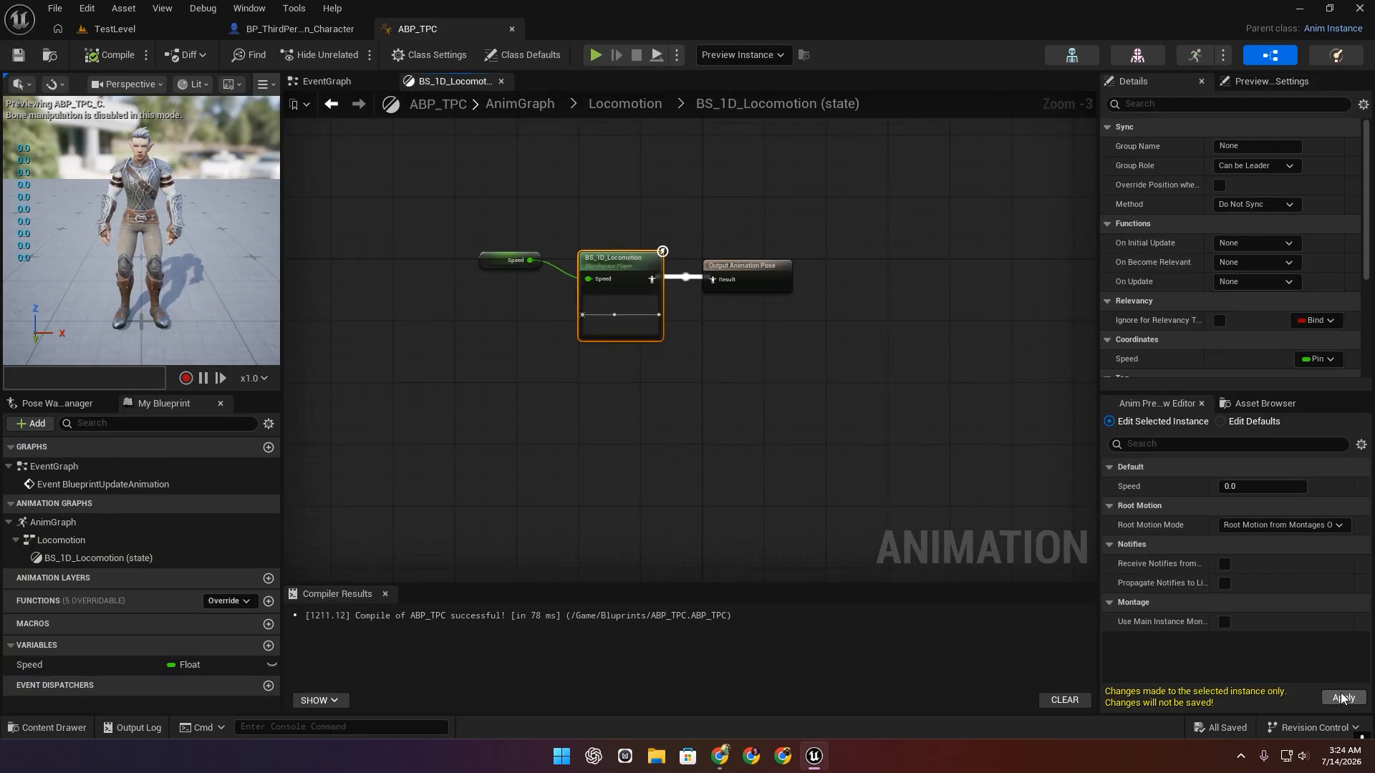
{"action": "right_click_drag", "start_coordinate": [835, 409], "coordinate": [833, 432]}
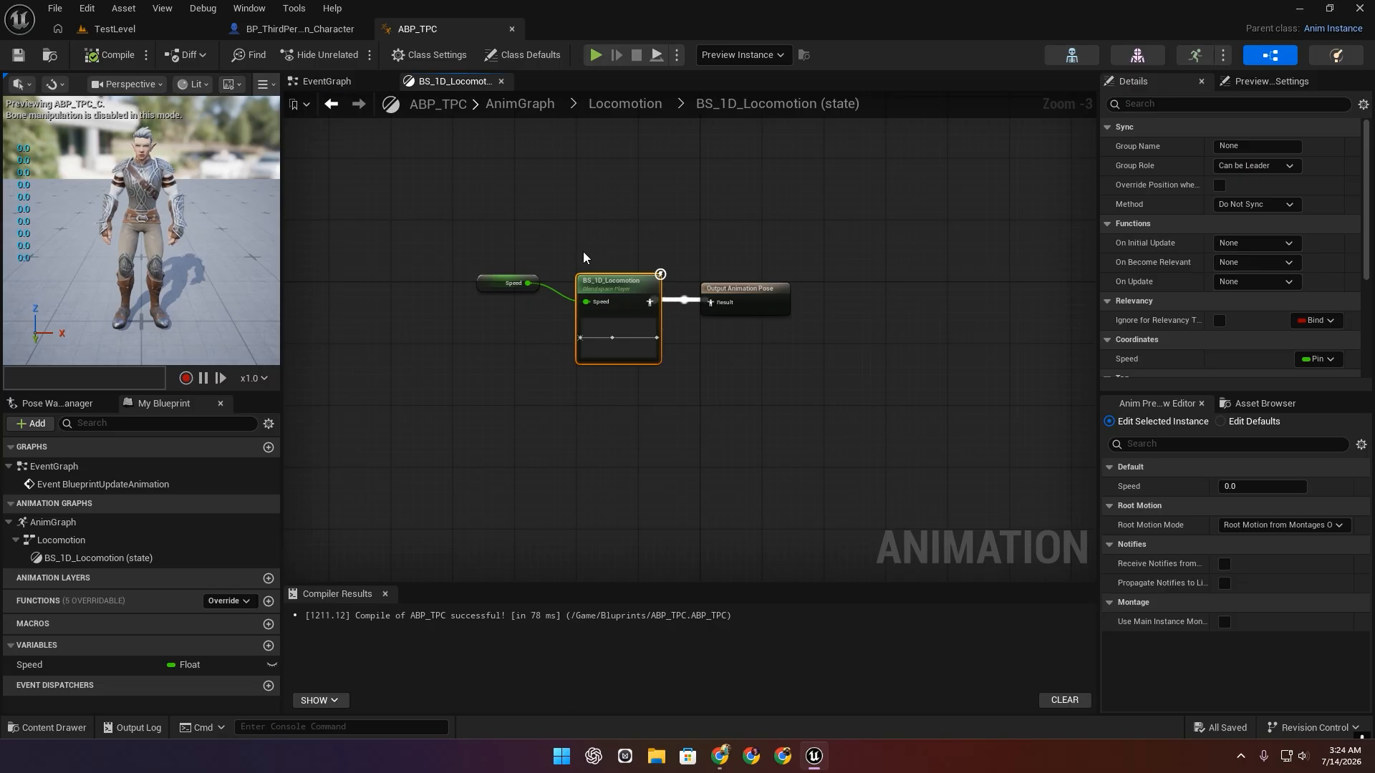
{"action": "left_click", "coordinate": [328, 82]}
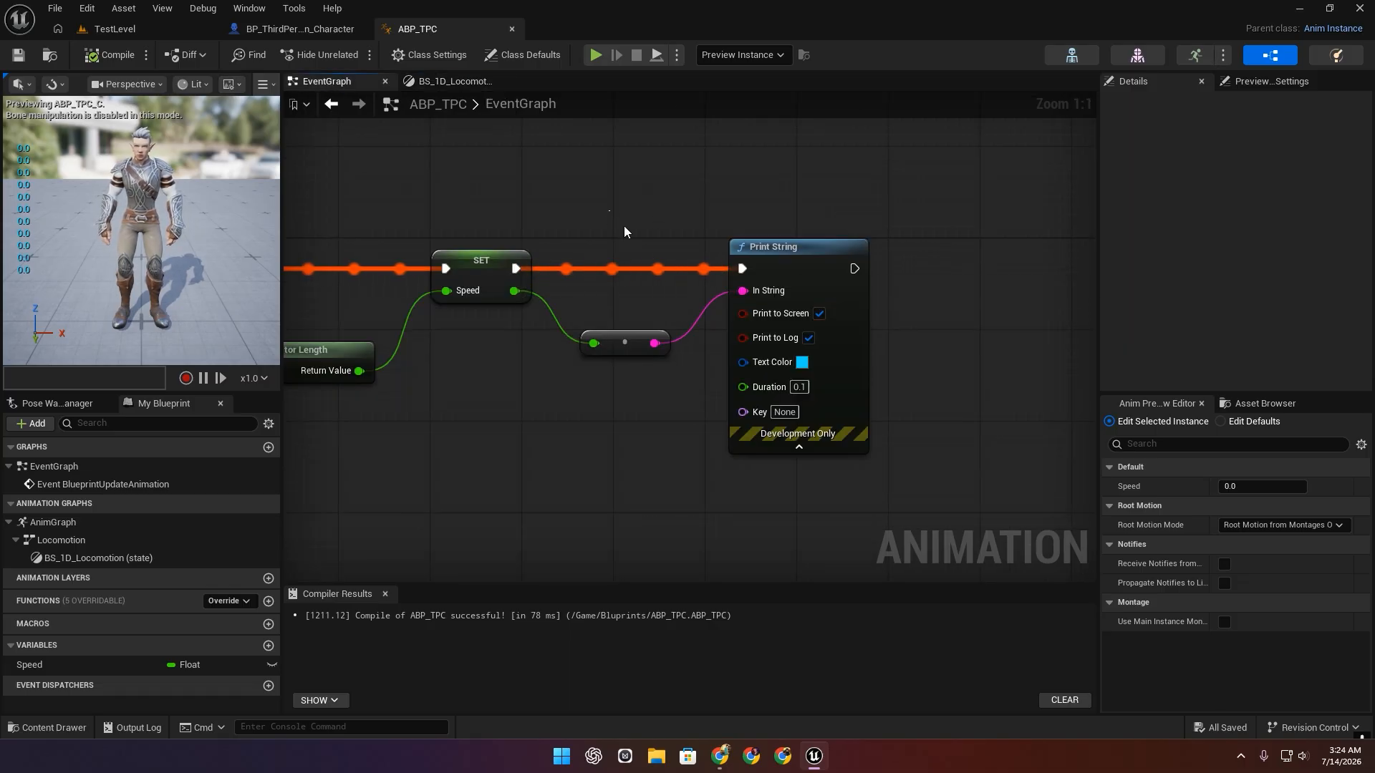
{"action": "key", "text": "Delete"}
{"action": "scroll", "coordinate": [501, 358], "scroll_direction": "down", "scroll_amount": 3}
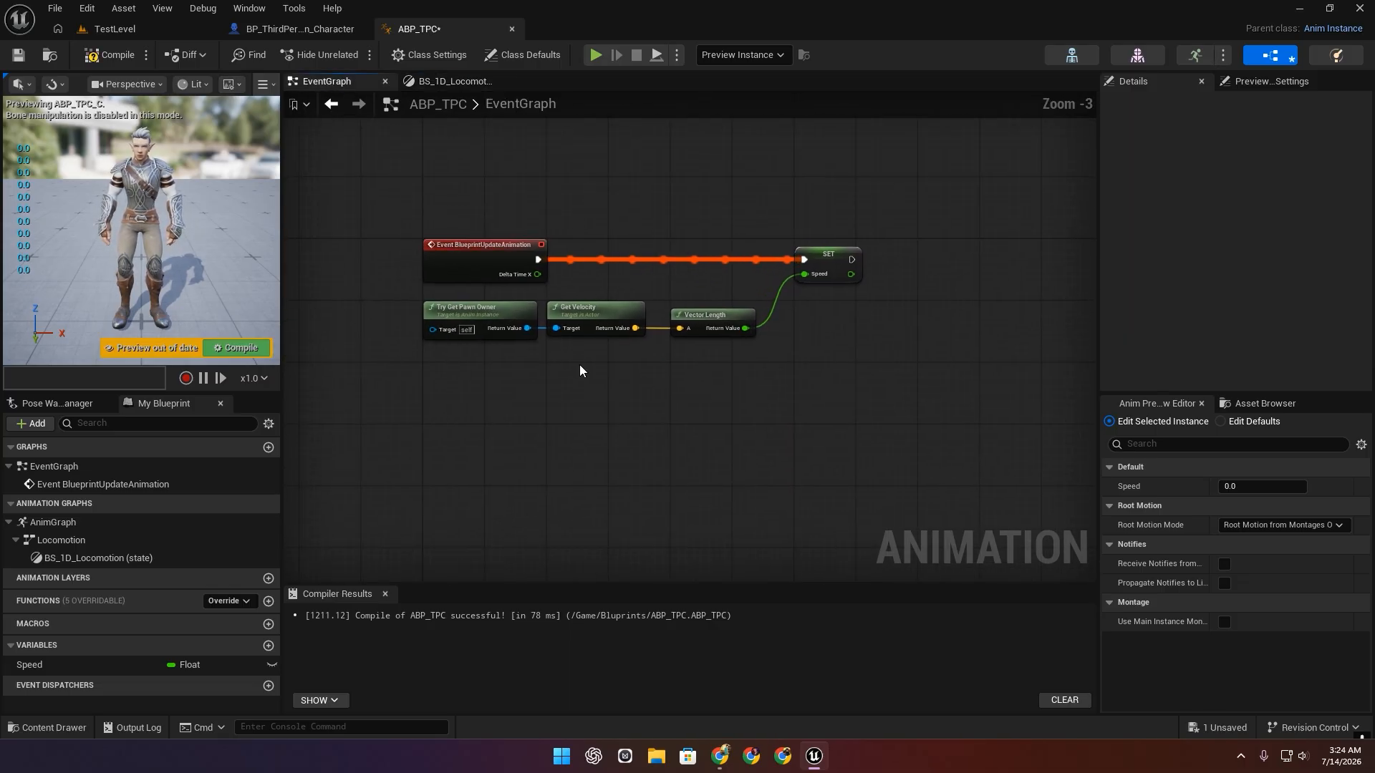
{"action": "right_click_drag", "start_coordinate": [648, 192], "coordinate": [583, 191]}
{"action": "key", "text": "alt+z"}
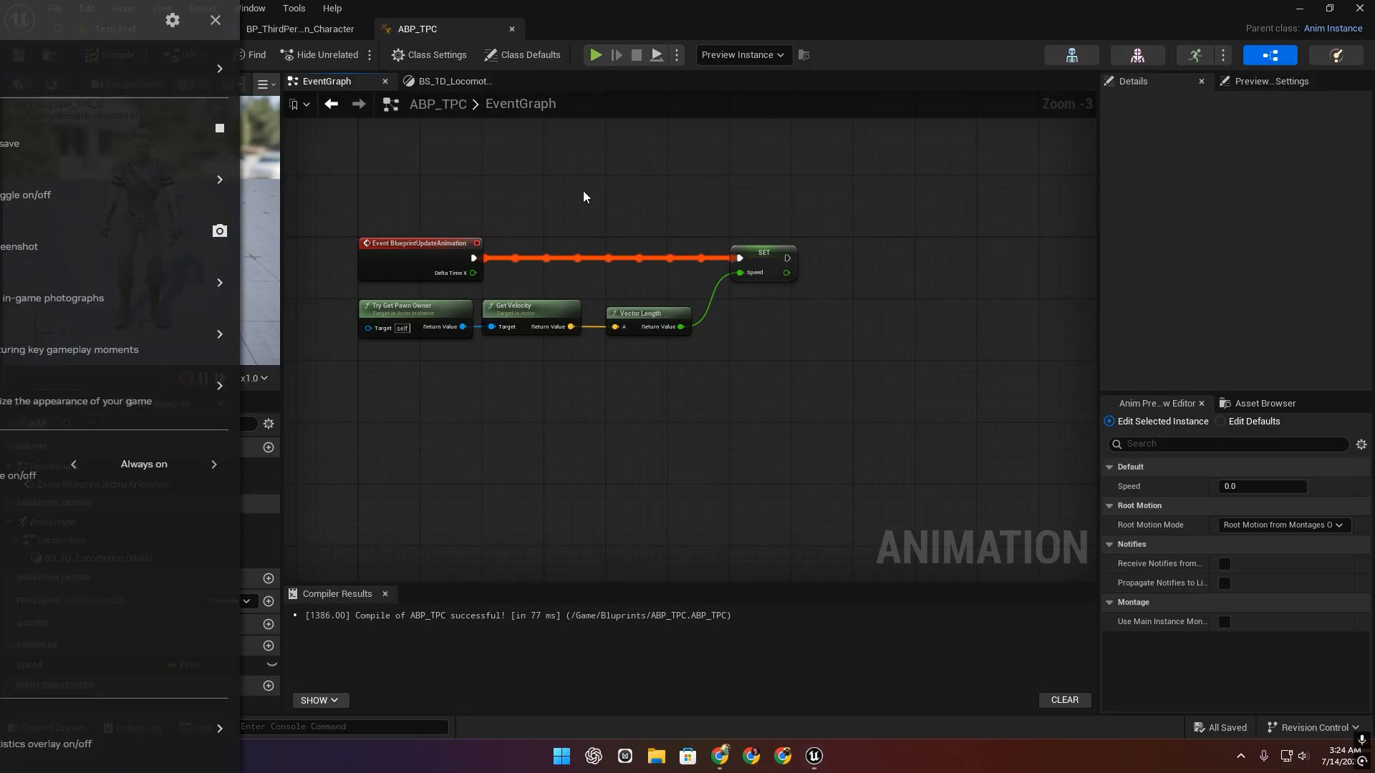
{"action": "key", "text": "alt+z"}
Return to TestLevel and save the current level.
{"action": "left_click", "coordinate": [122, 31]}
{"action": "left_click", "coordinate": [55, 9]}
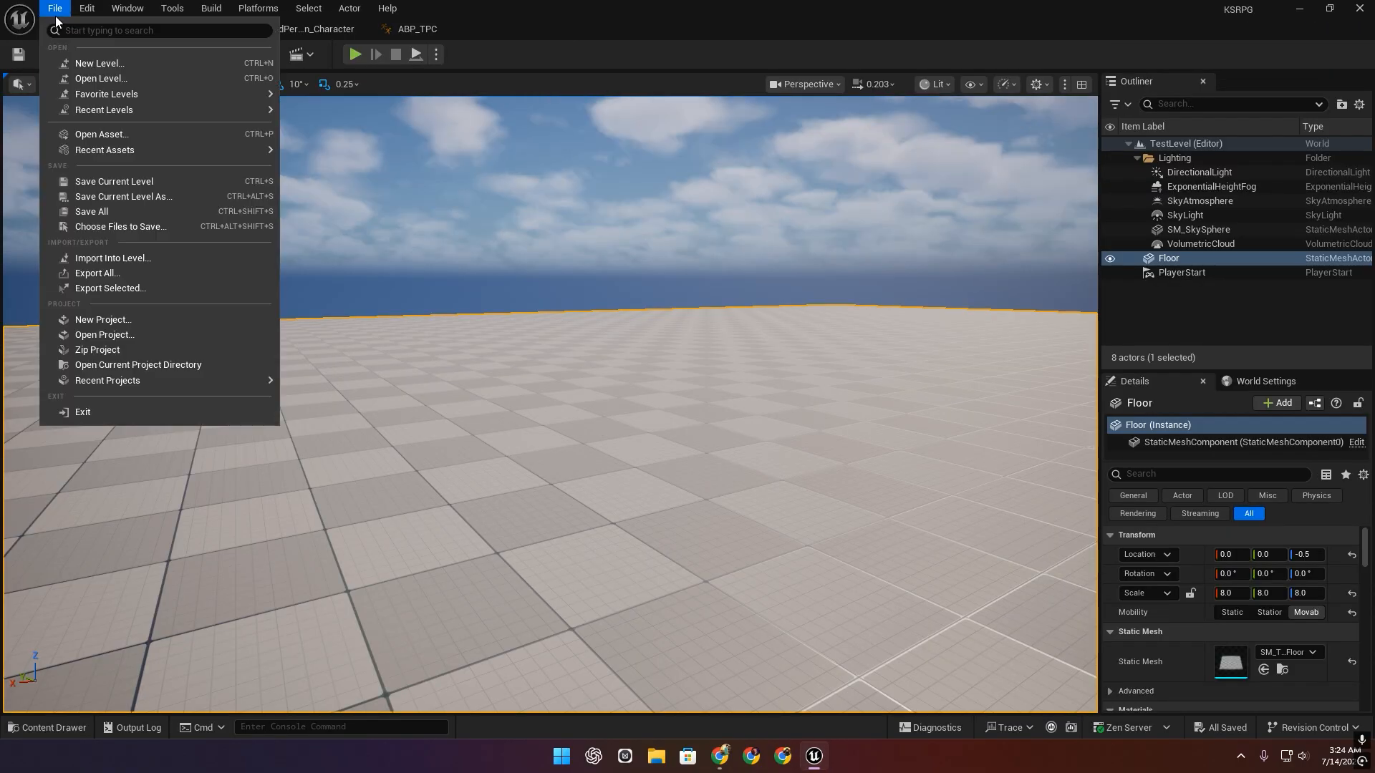
{"action": "left_click", "coordinate": [194, 178]}
Play-test TestLevel without the speed print-out, running the elf forward, sideways and back to check the final idle, walk and sprint blending.
{"action": "key", "text": "alt+p"}
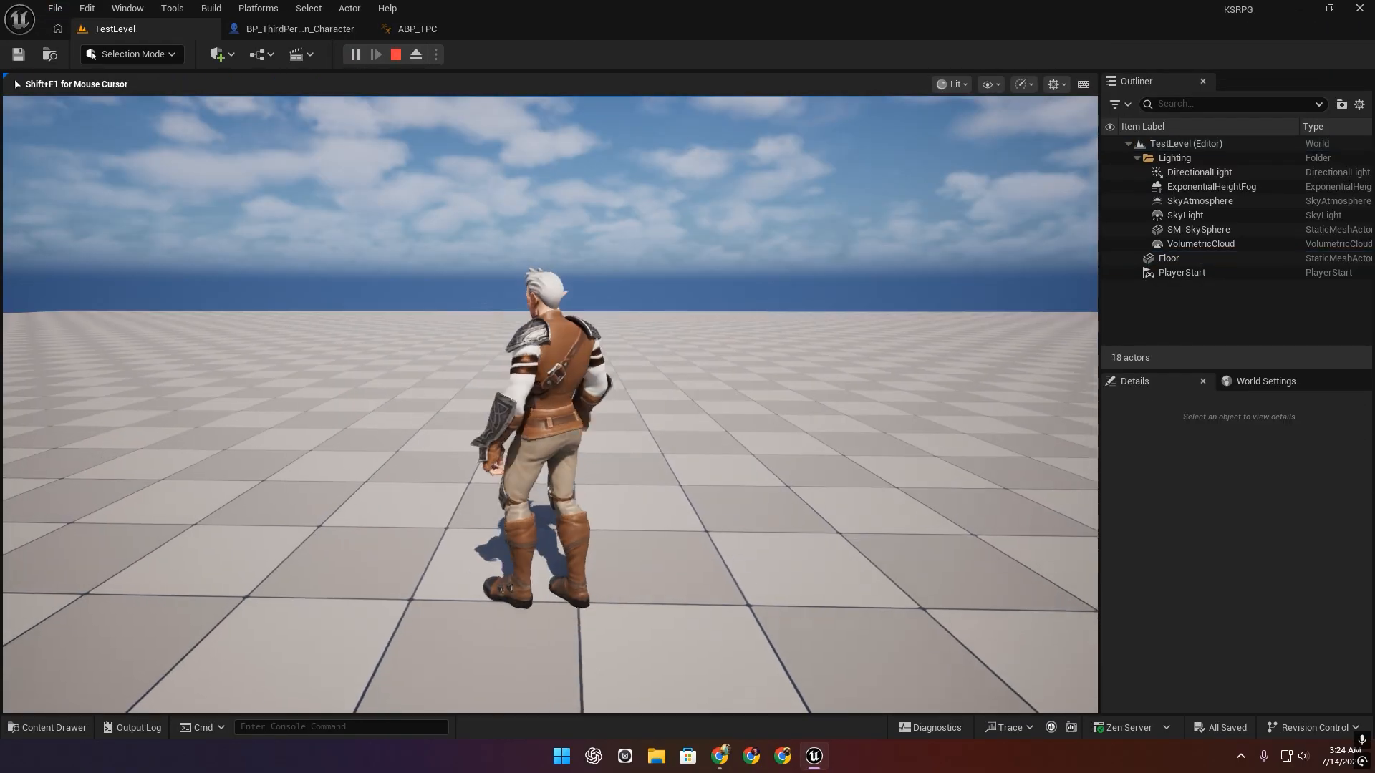
{"action": "key", "text": "w"}
{"action": "key", "text": "w"}
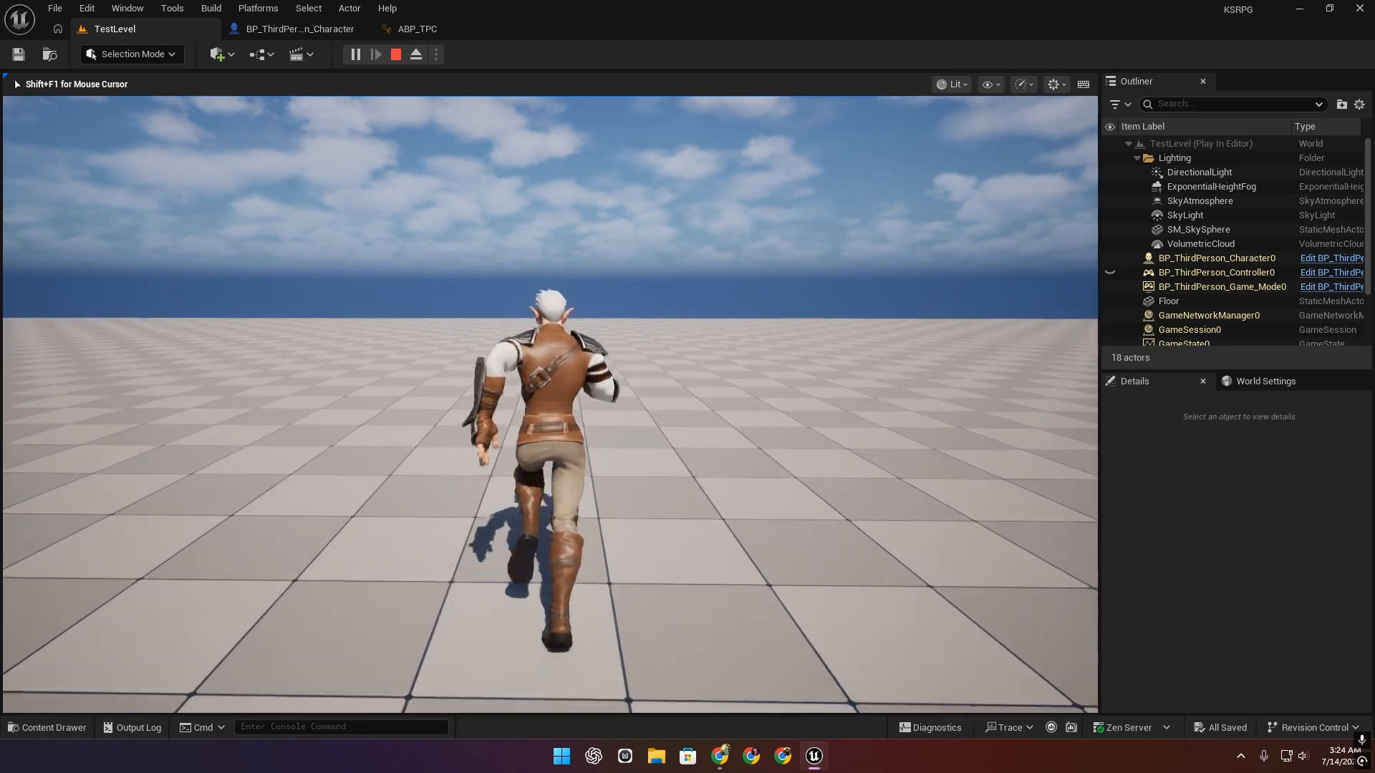
{"action": "key", "text": "a"}
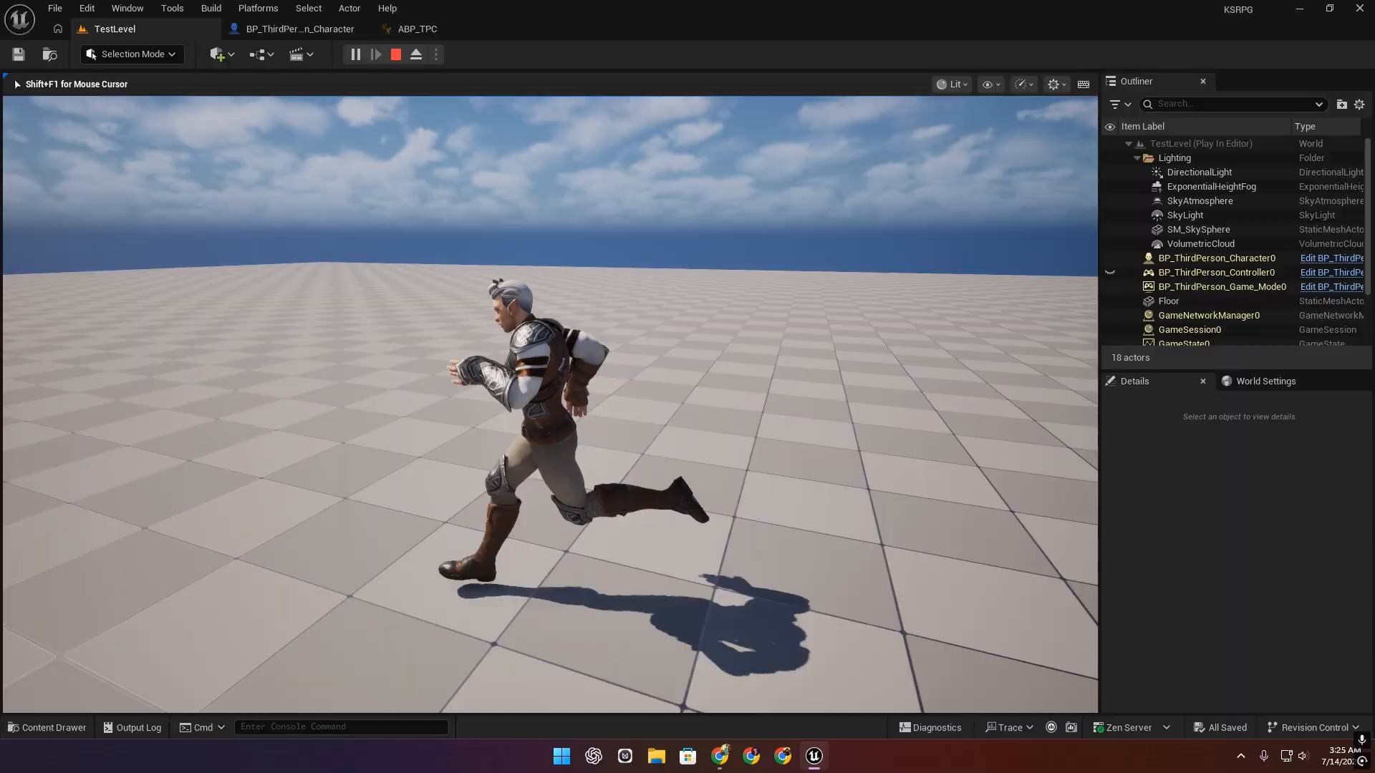
{"action": "key", "text": "s"}
{"action": "key", "text": "d"}
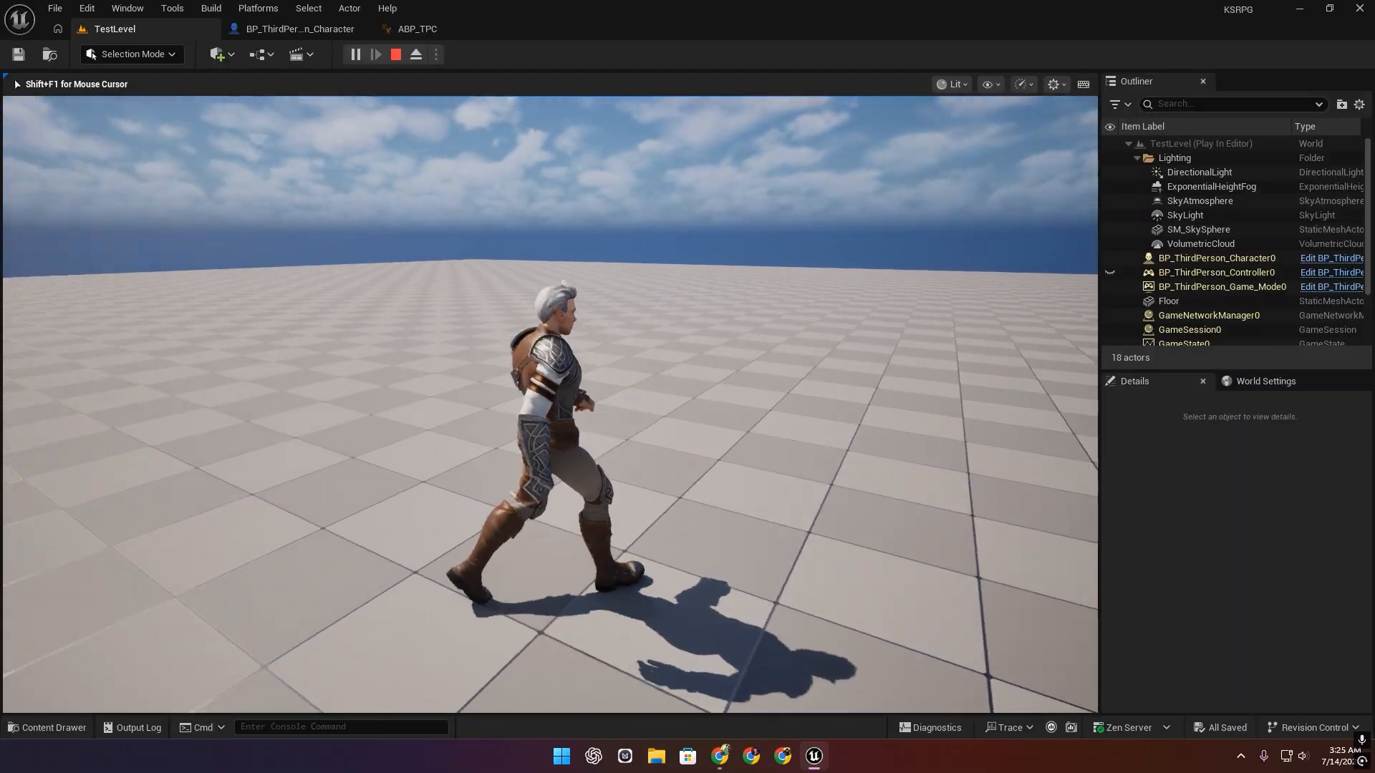
{"action": "key", "text": "w"}
{"action": "key", "text": "a"}
{"action": "key", "text": "s"}
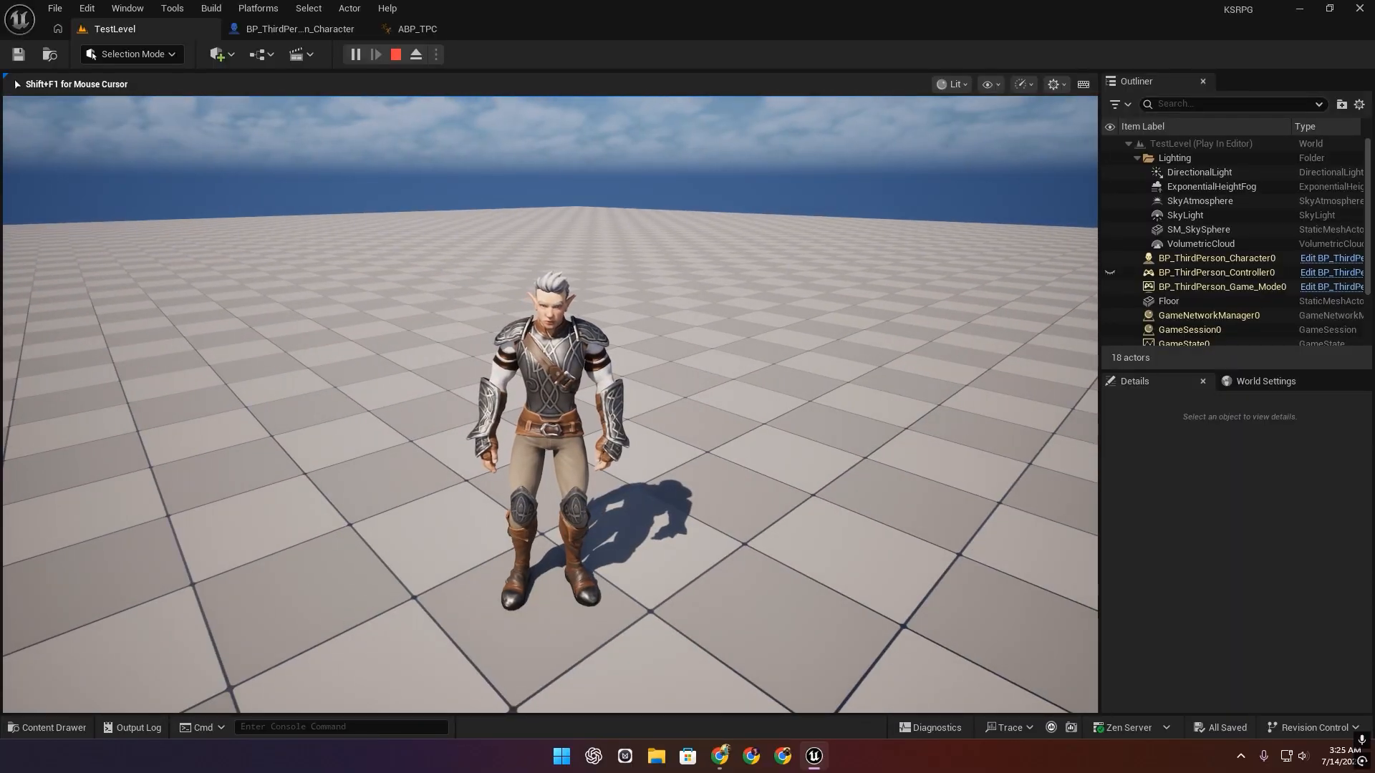
{"action": "key", "text": "Escape"}
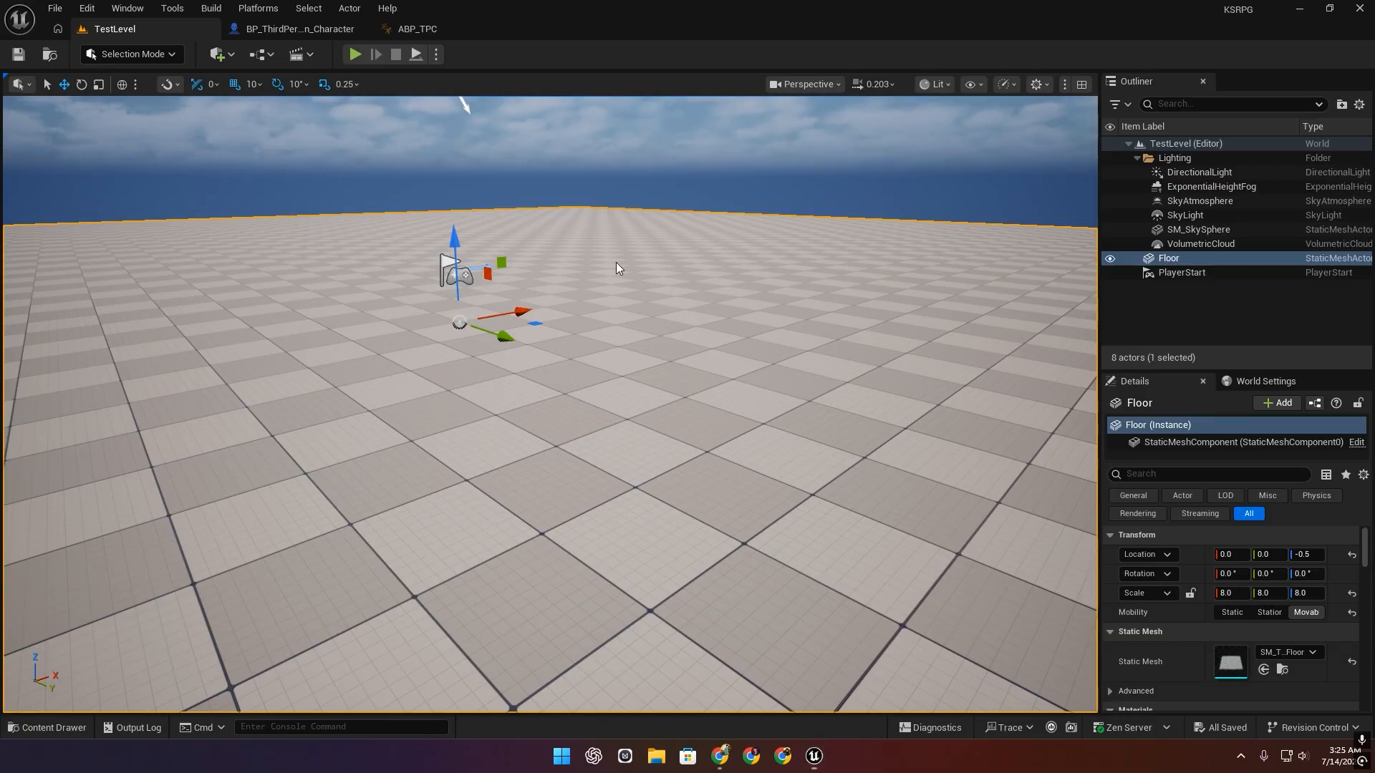
{"action": "key", "text": "alt+z"}
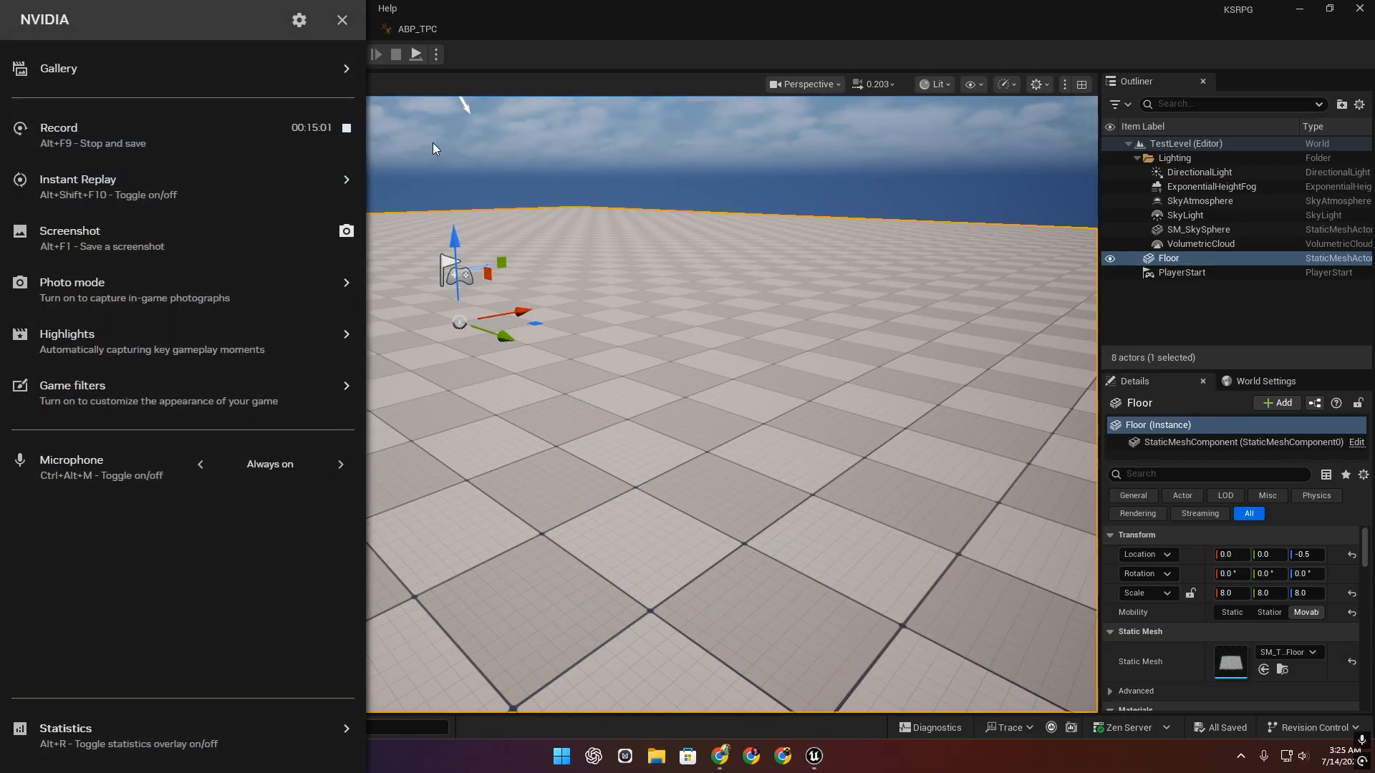
{"action": "key", "text": "alt+z"}
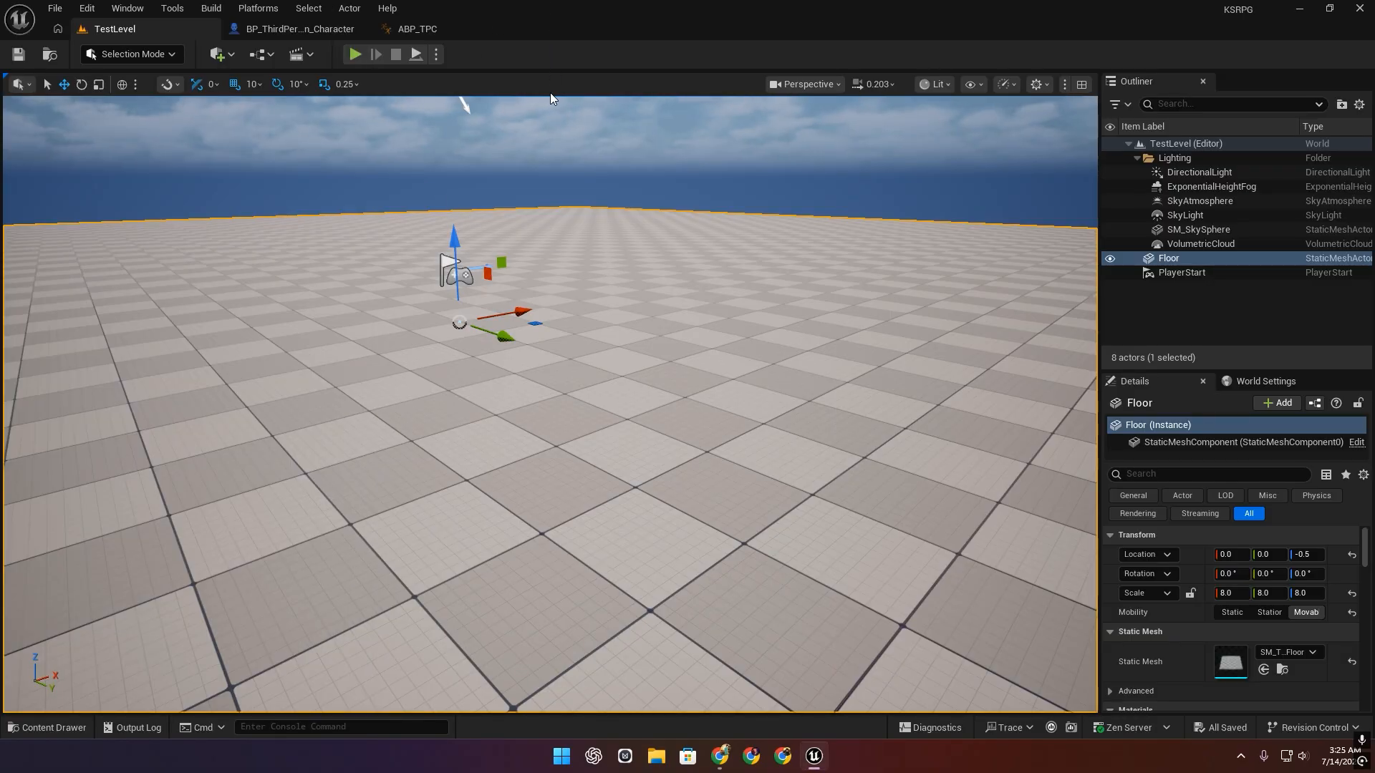
Return to BP_ThirdPerson_Character's EventGraph and review the Left Shift sprint nodes that set Max Walk Speed.
{"action": "left_click", "coordinate": [300, 28]}
{"action": "scroll", "coordinate": [454, 428], "scroll_direction": "down", "scroll_amount": 2}
{"action": "scroll", "coordinate": [453, 427], "scroll_direction": "up", "scroll_amount": 5}
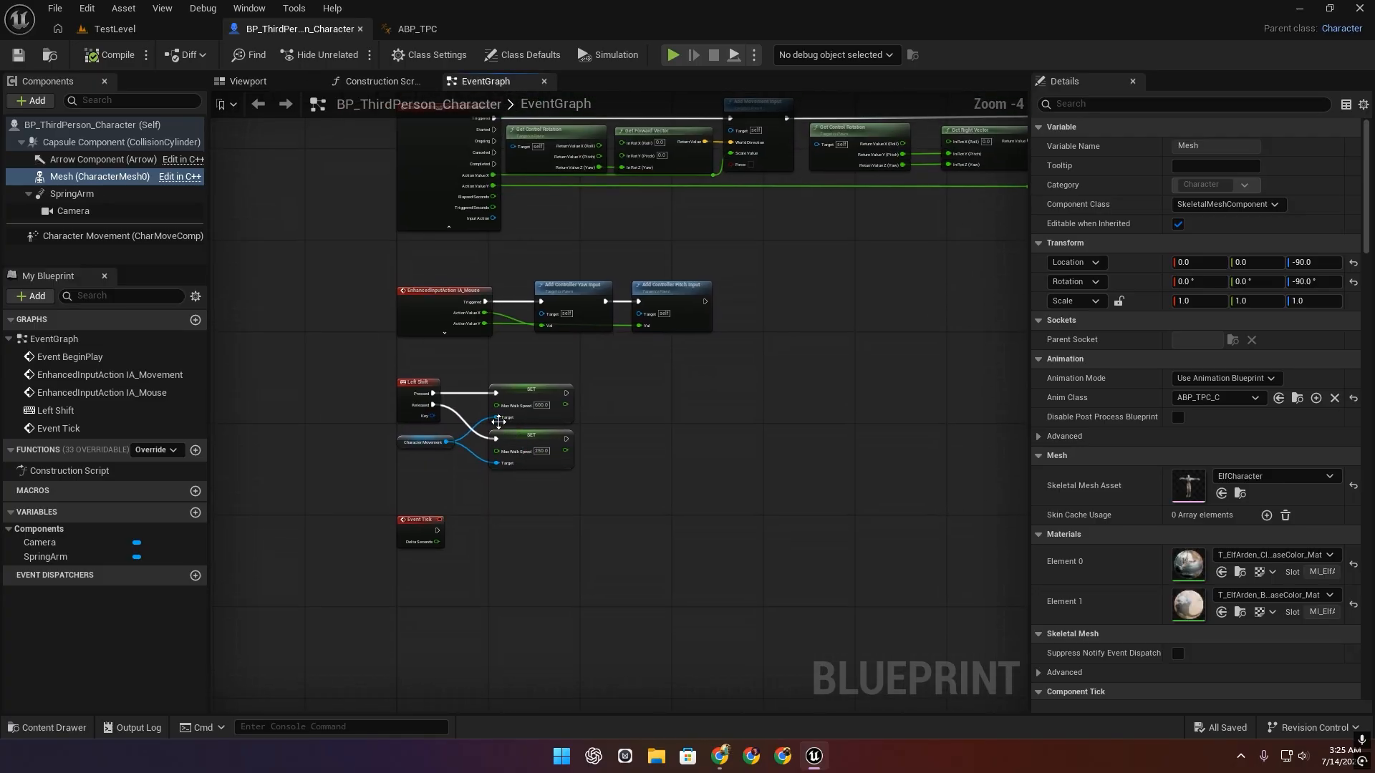
{"action": "right_click_drag", "start_coordinate": [815, 396], "coordinate": [788, 399]}
{"action": "scroll", "coordinate": [742, 374], "scroll_direction": "down", "scroll_amount": 1}
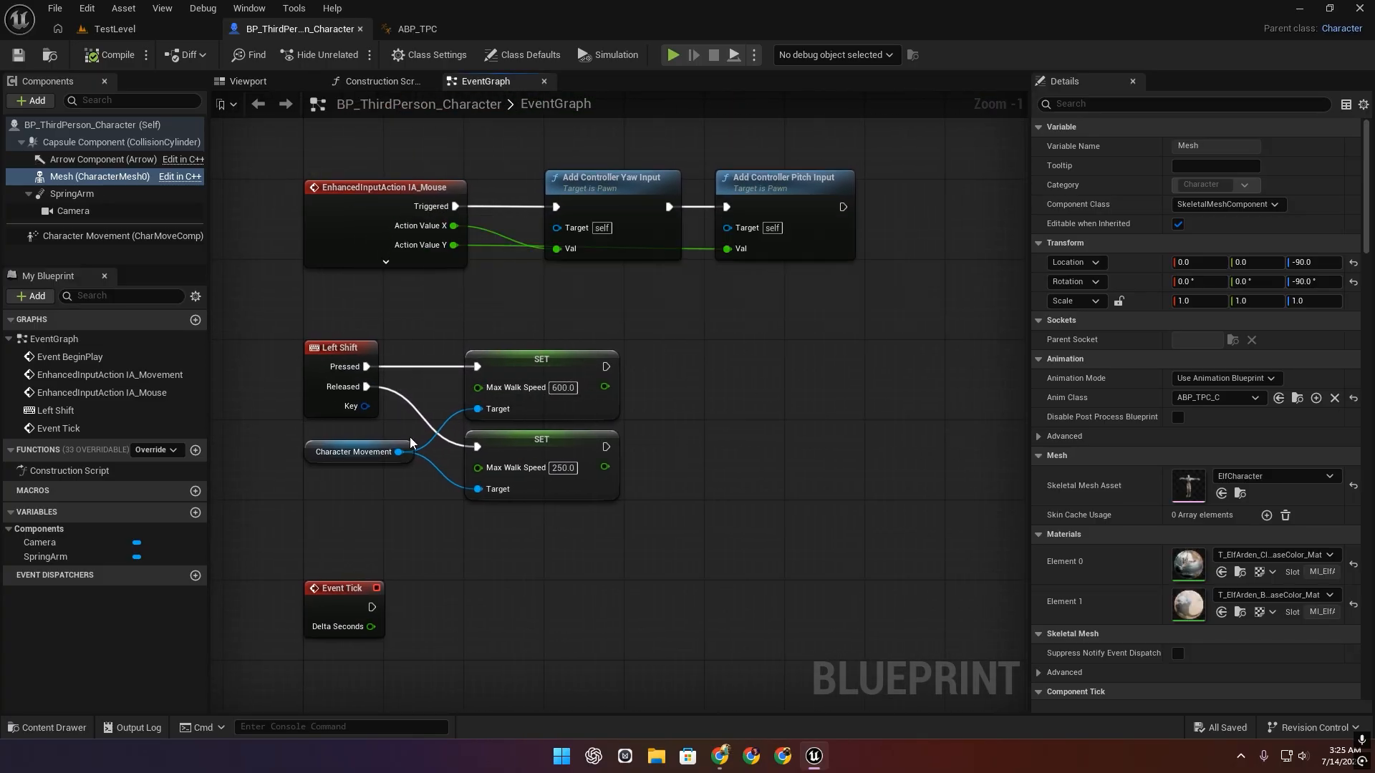
Create an Input Action named IA_Sprinting in the Content > Inputs folder.
{"action": "left_click", "coordinate": [50, 729]}
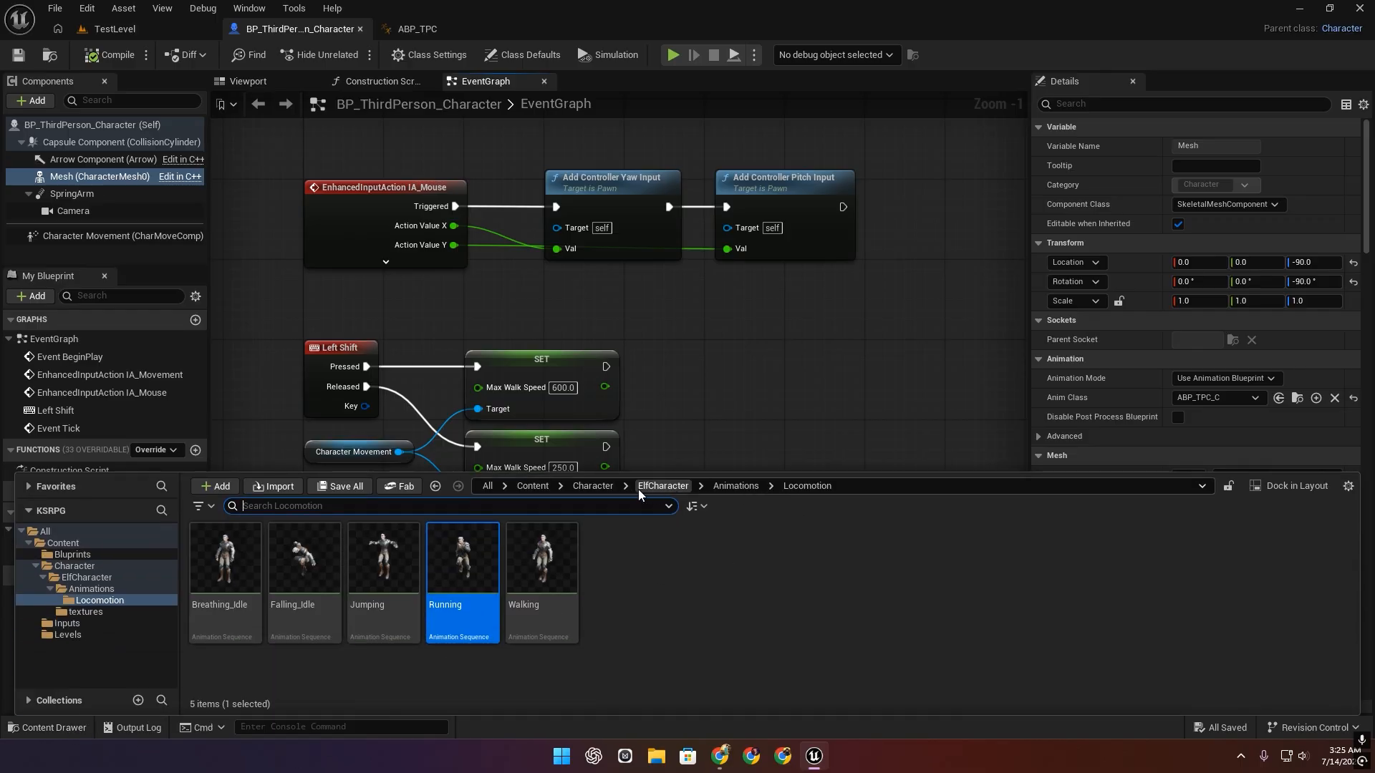
{"action": "left_click", "coordinate": [532, 486]}
{"action": "double_click", "coordinate": [363, 570]}
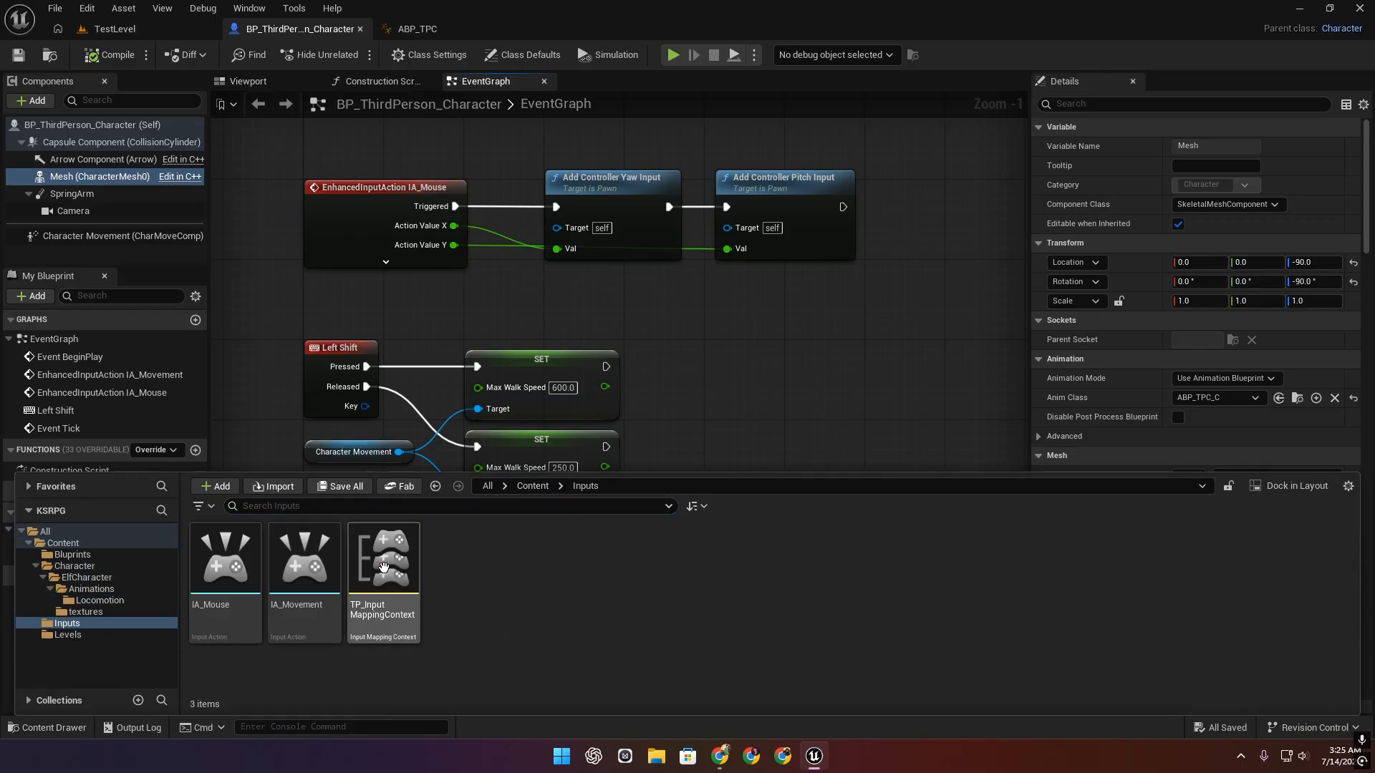
{"action": "right_click", "coordinate": [499, 580]}
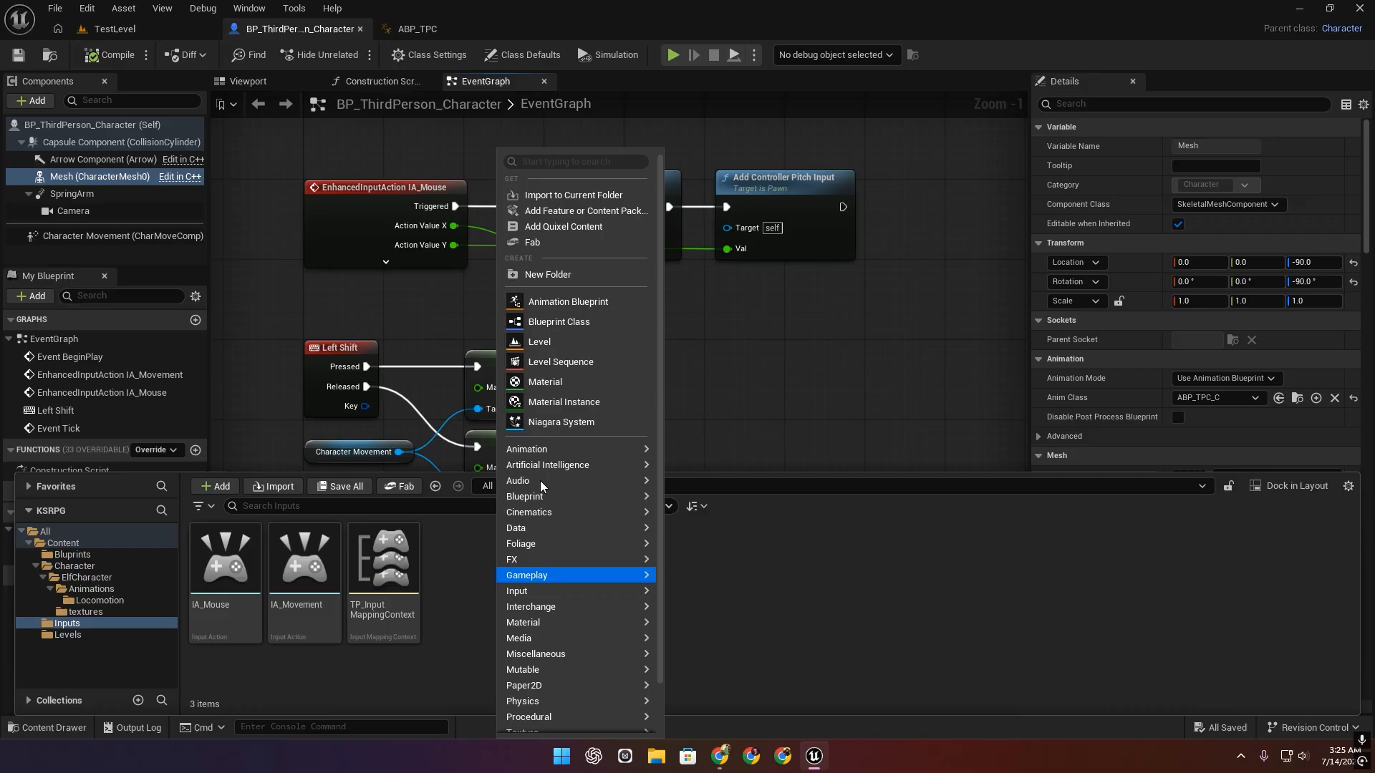
{"action": "scroll", "coordinate": [552, 616], "scroll_direction": "down", "scroll_amount": 2}
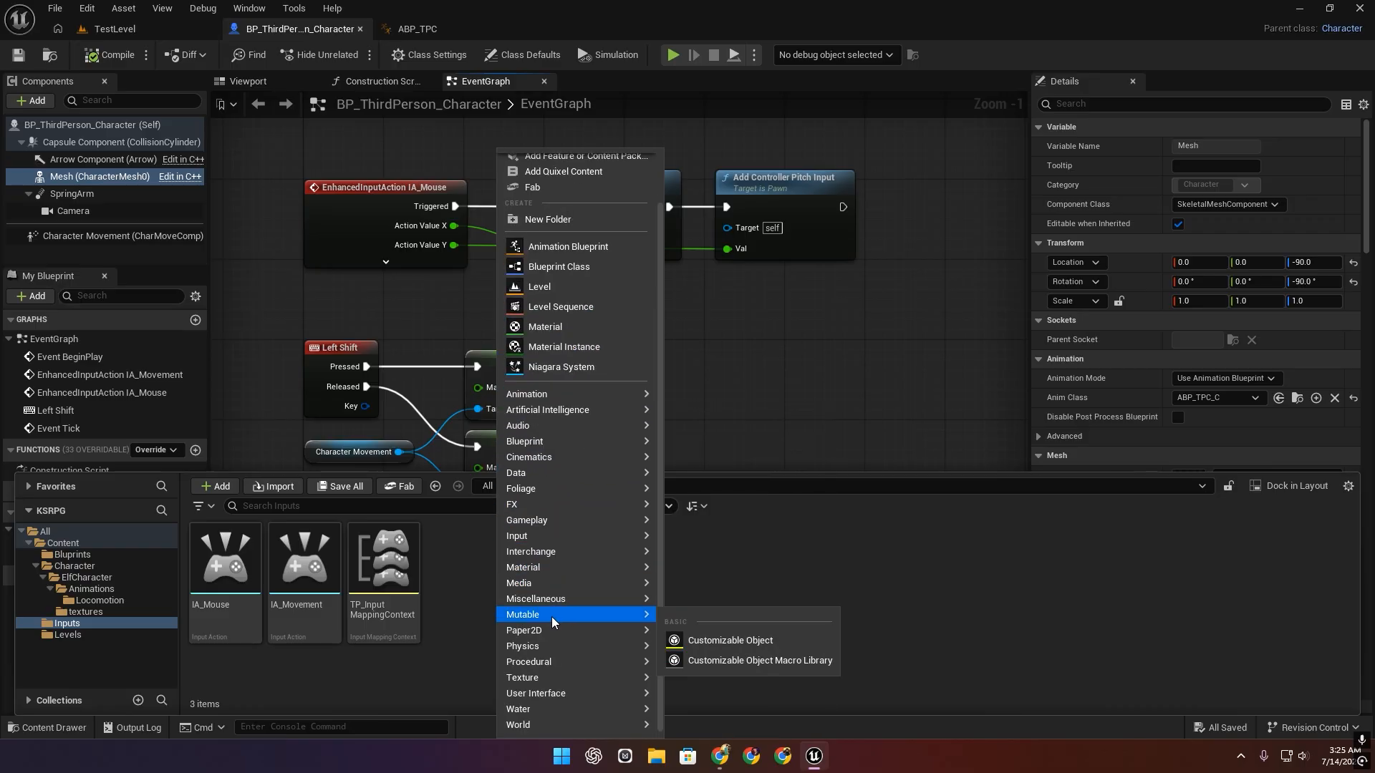
{"action": "mouse_move", "coordinate": [551, 567]}
{"action": "mouse_move", "coordinate": [566, 535]}
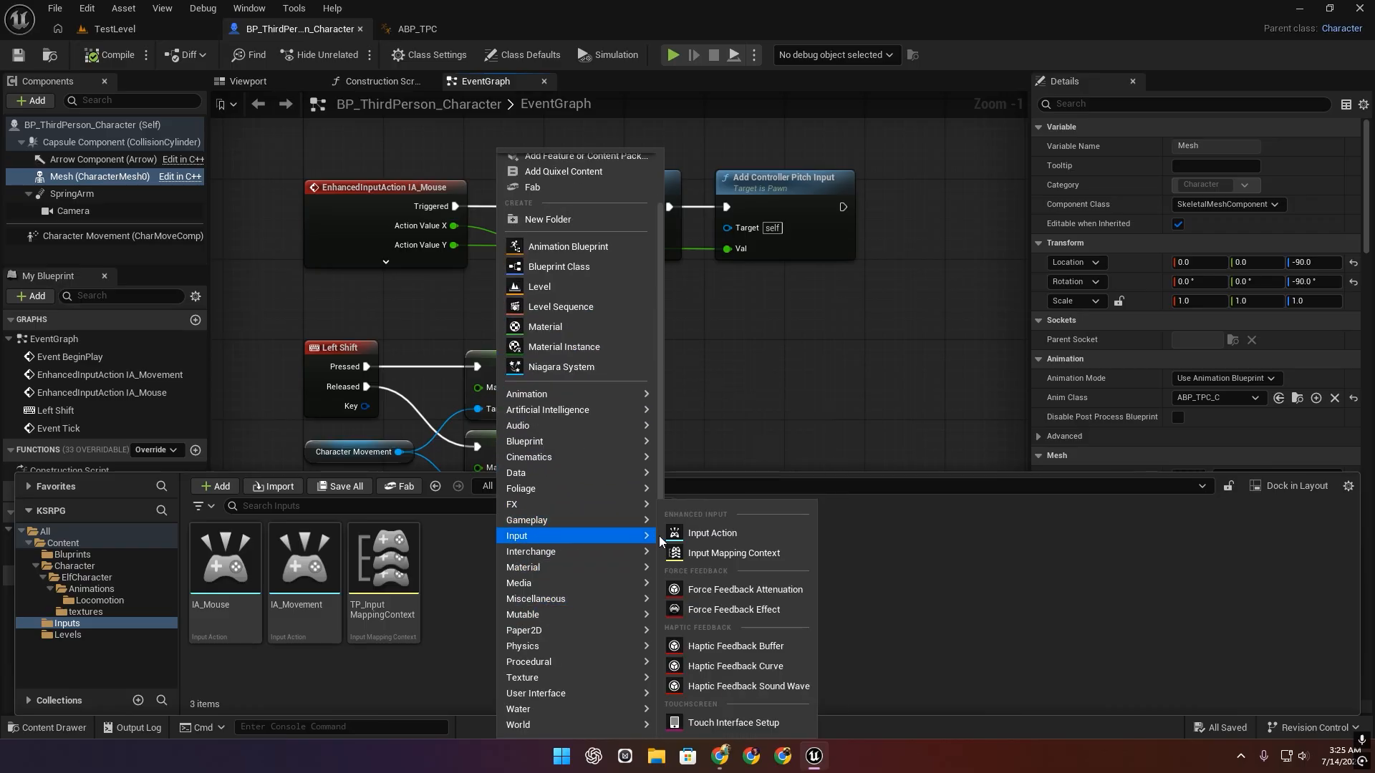
{"action": "left_click", "coordinate": [752, 537]}
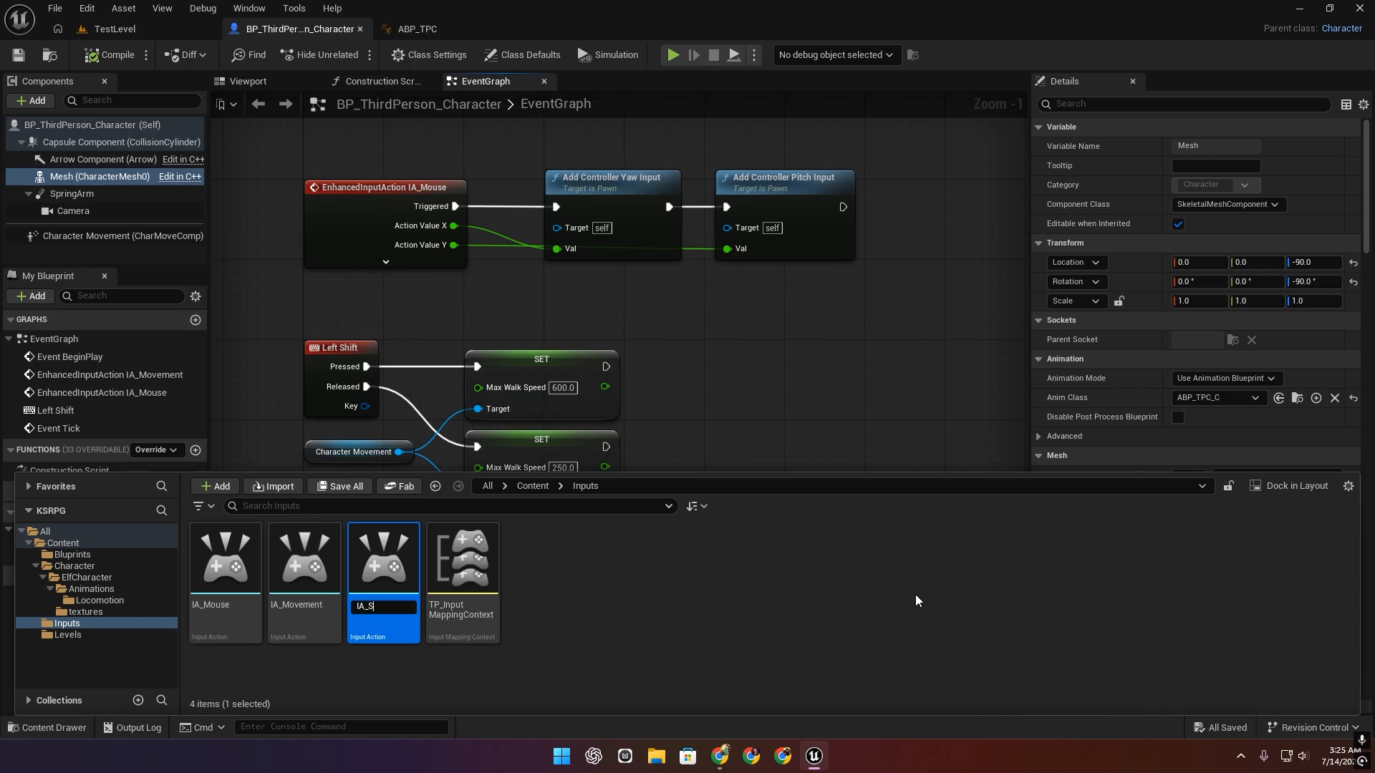
{"action": "type", "text": "IA_Sprinting"}
{"action": "key", "text": "Return"}
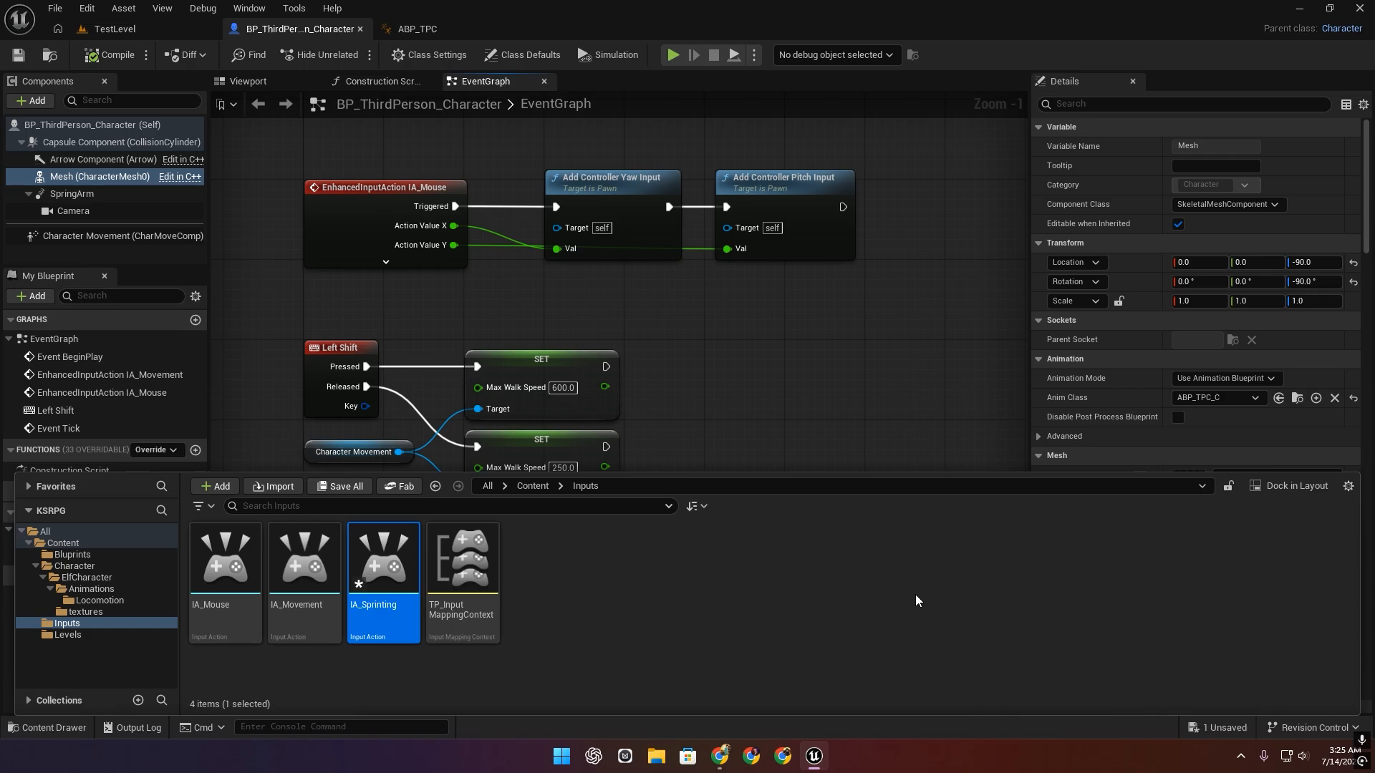
Open IA_Sprinting to check its action settings, and close it to return to BP_ThirdPerson_Character.
{"action": "double_click", "coordinate": [372, 569]}
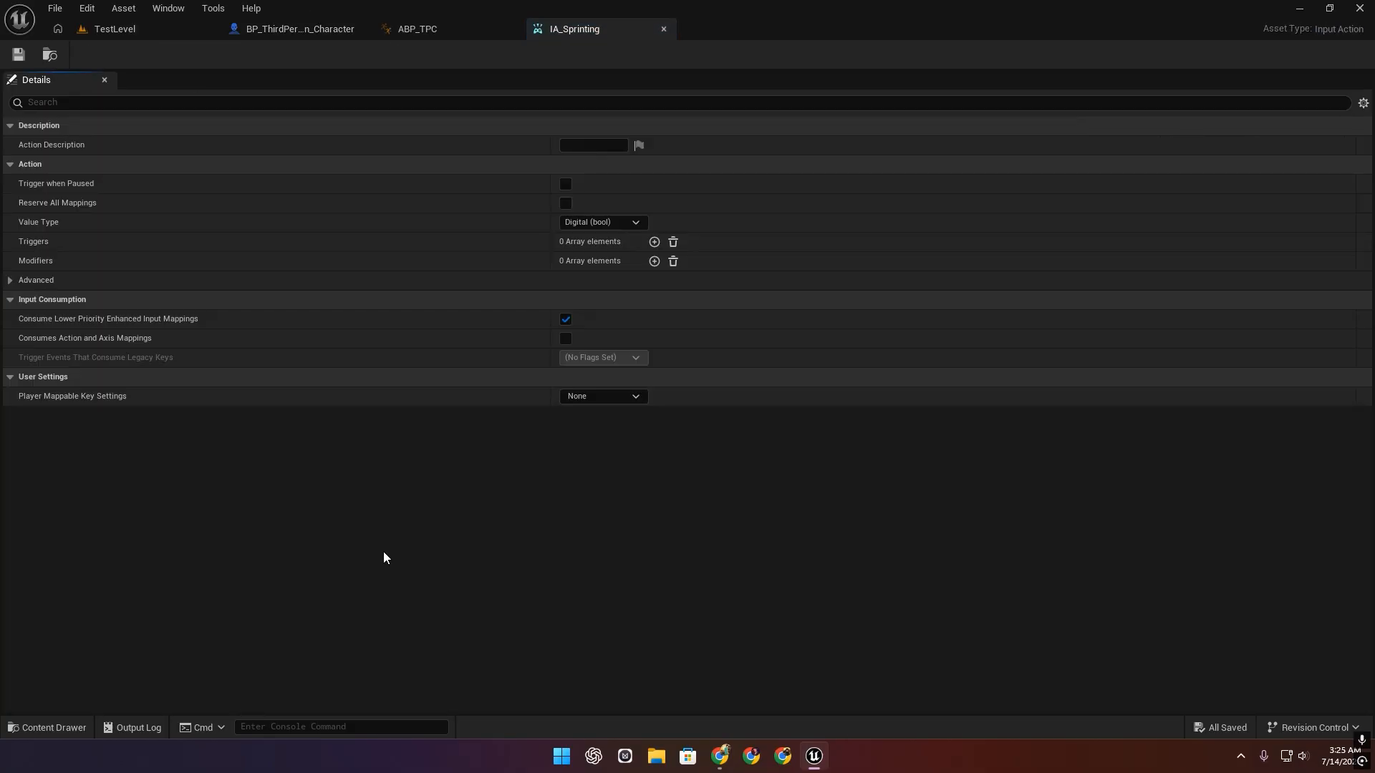
{"action": "left_click", "coordinate": [664, 28]}
{"action": "left_click", "coordinate": [252, 36]}
Add the IA_Sprinting input action event to the EventGraph, and delete the Left Shift event so the new one takes its place.
{"action": "left_click", "coordinate": [47, 728]}
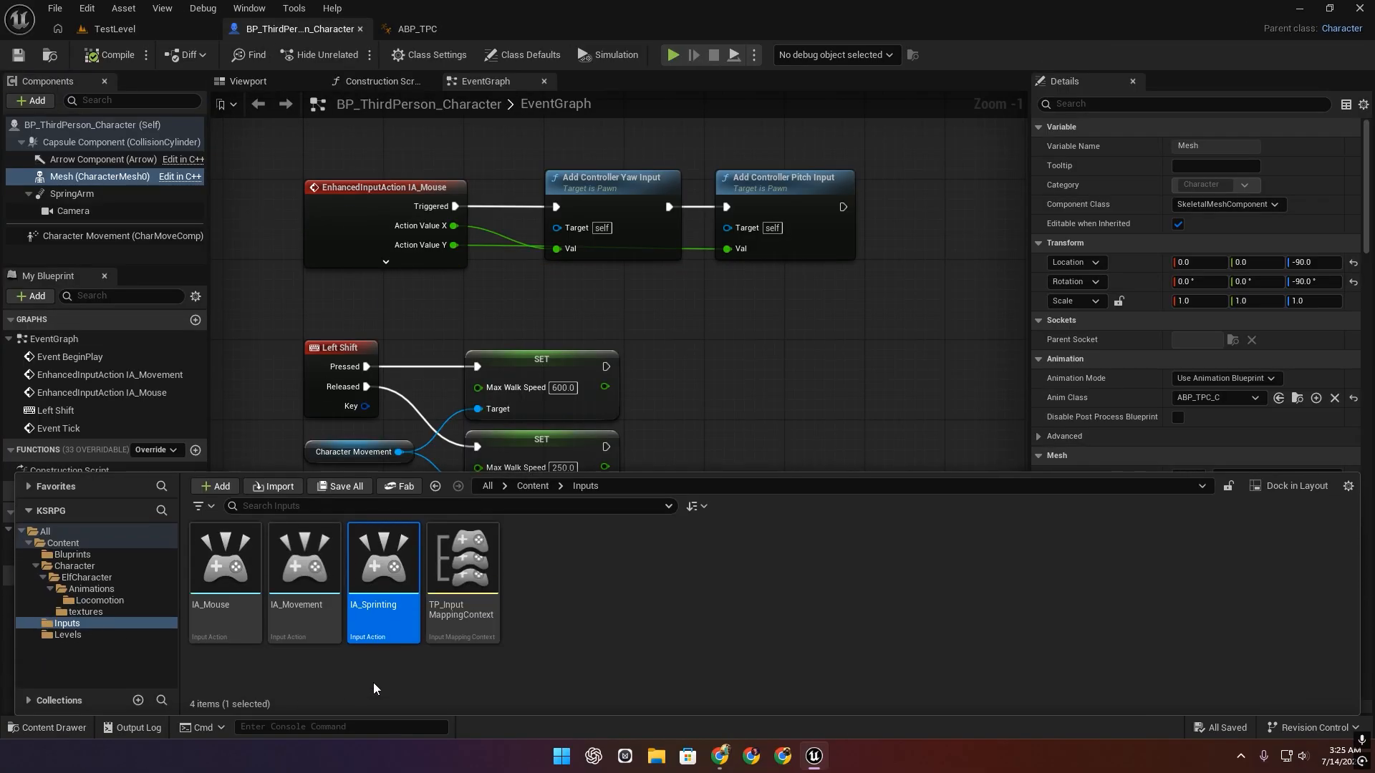
{"action": "left_click_drag", "start_coordinate": [403, 549], "coordinate": [745, 347]}
{"action": "left_click", "coordinate": [832, 417]}
{"action": "right_click_drag", "start_coordinate": [473, 433], "coordinate": [421, 414]}
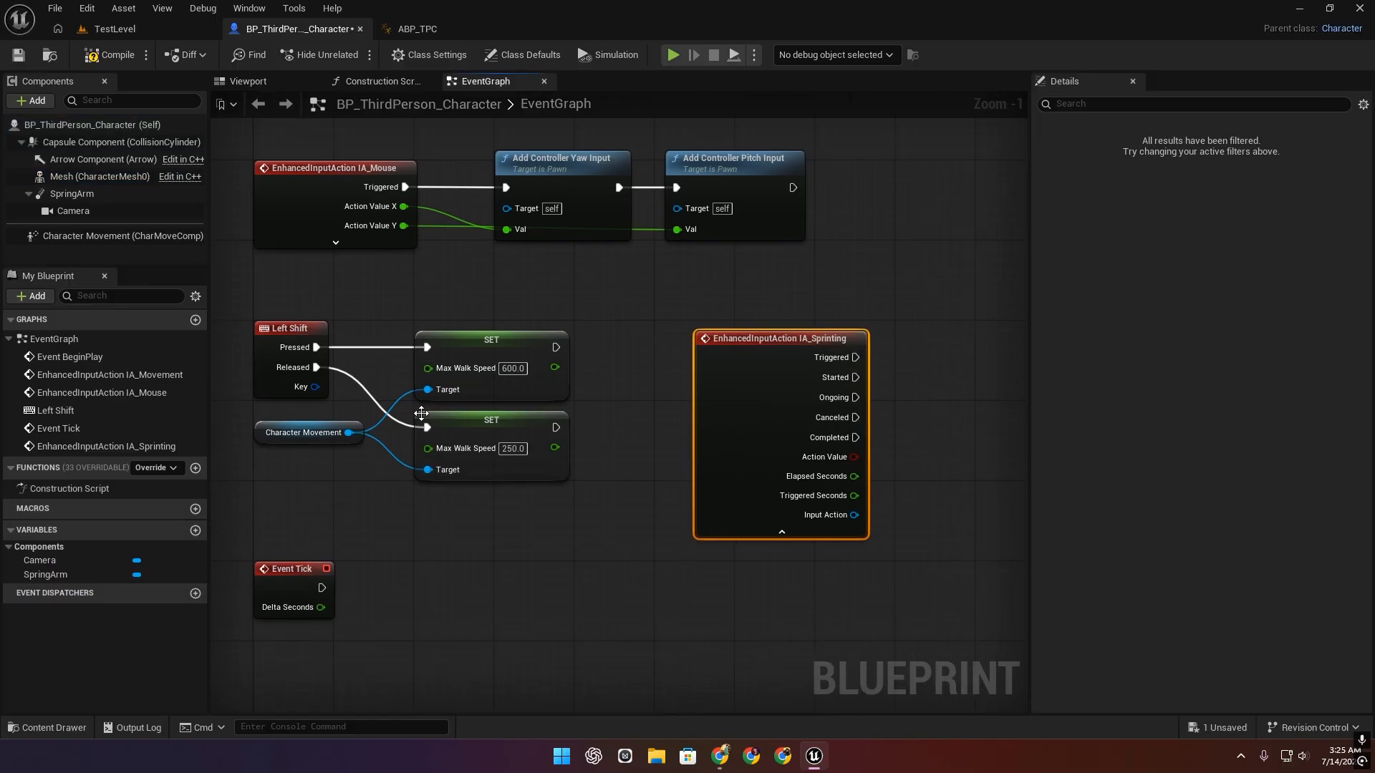
{"action": "key", "text": "Delete"}
{"action": "left_click_drag", "start_coordinate": [779, 369], "coordinate": [330, 360]}
Rearrange the graph so the Character Movement node and both Max Walk Speed setters sit clear of the IA_Sprinting event.
{"action": "left_click_drag", "start_coordinate": [646, 308], "coordinate": [544, 472]}
{"action": "right_click_drag", "start_coordinate": [600, 534], "coordinate": [794, 495]}
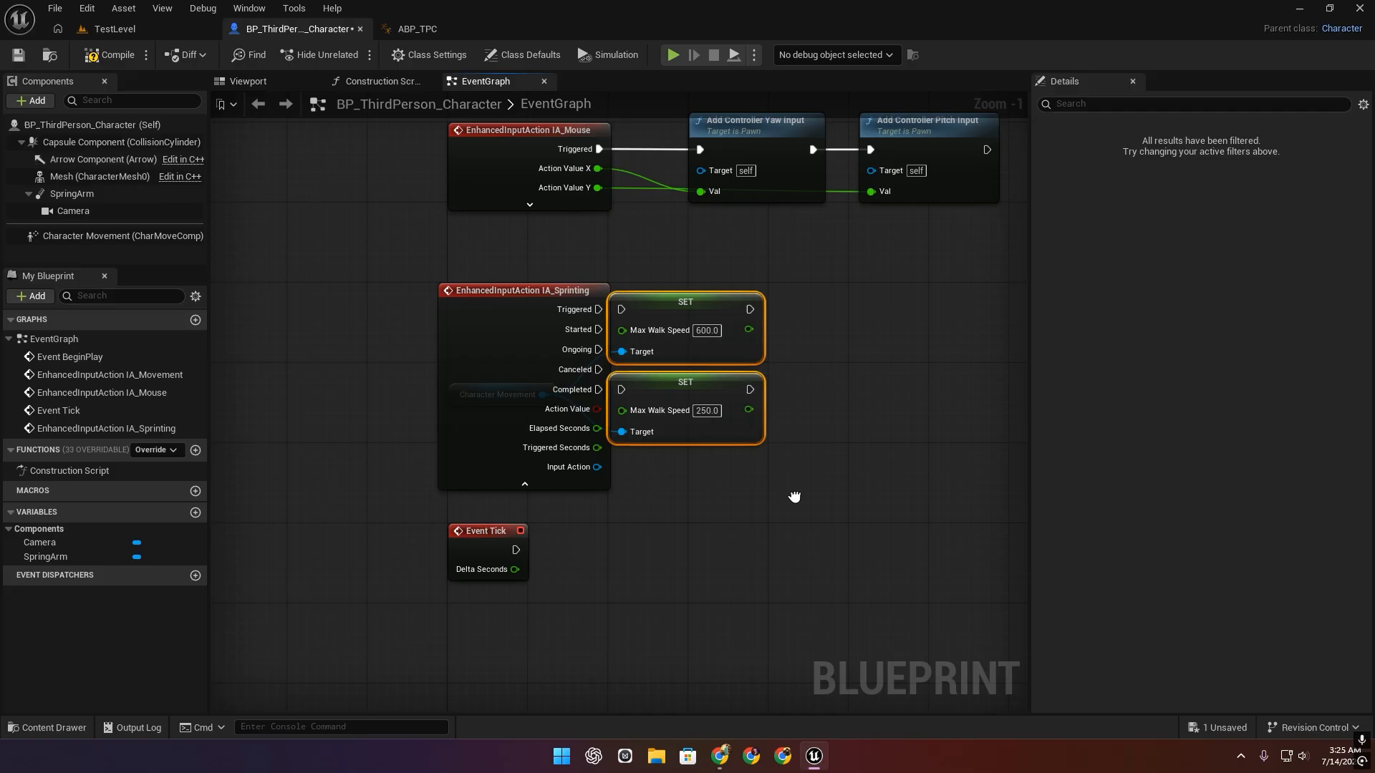
{"action": "left_click_drag", "start_coordinate": [496, 304], "coordinate": [355, 313]}
{"action": "left_click_drag", "start_coordinate": [697, 452], "coordinate": [697, 452]}
{"action": "left_click_drag", "start_coordinate": [703, 315], "coordinate": [935, 335]}
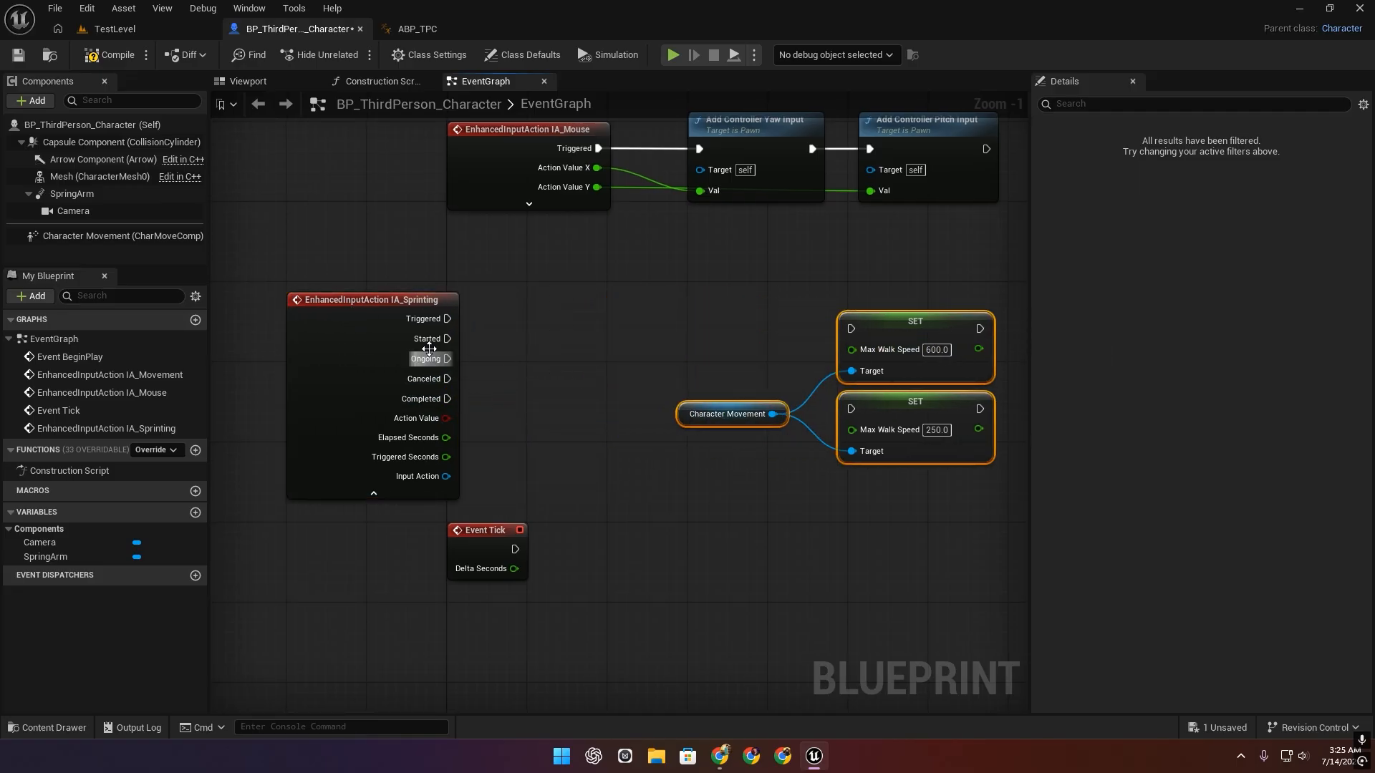
{"action": "left_click_drag", "start_coordinate": [364, 315], "coordinate": [527, 305]}
{"action": "right_click_drag", "start_coordinate": [698, 395], "coordinate": [437, 416]}
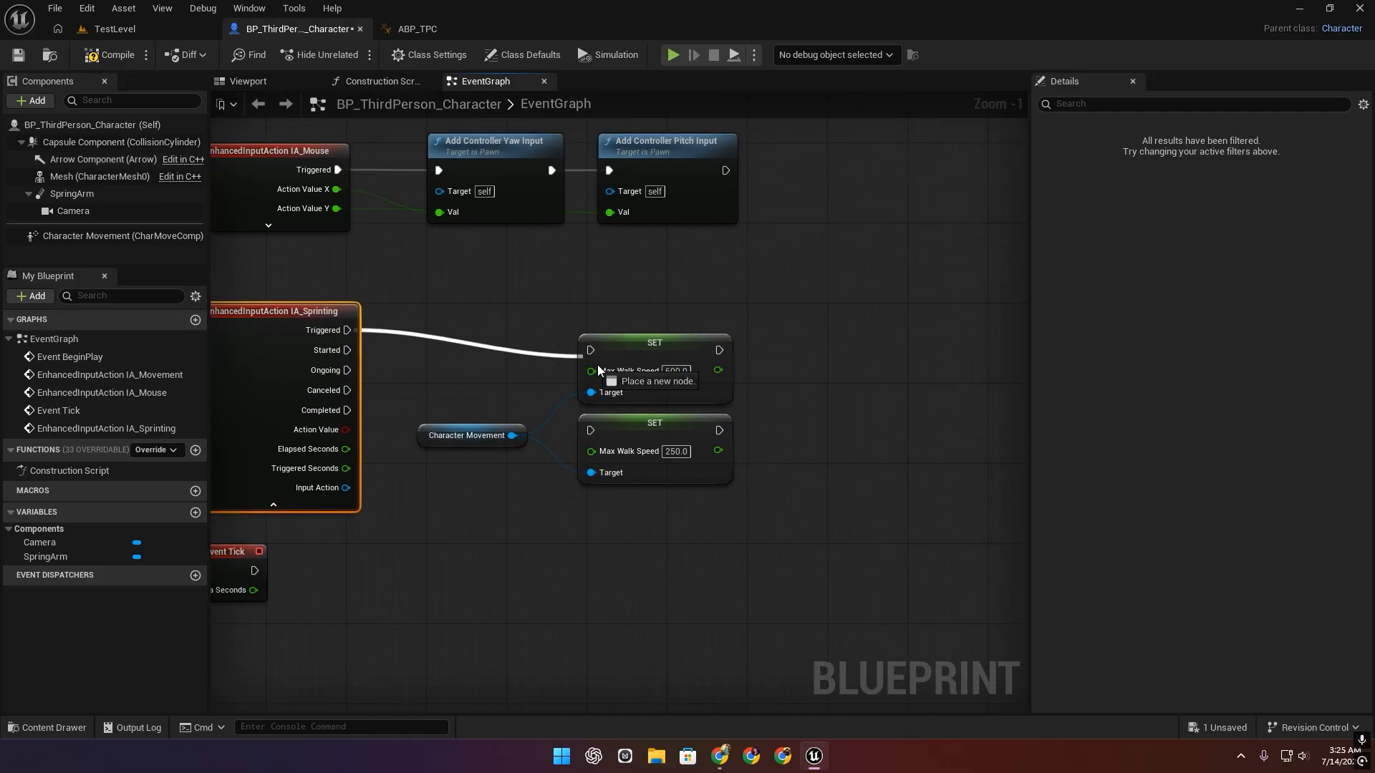
Connect IA_Sprinting's Triggered output to the 600 Max Walk Speed setter and its Completed and Canceled outputs to the 250 setter, and save the blueprint.
{"action": "left_click_drag", "start_coordinate": [597, 365], "coordinate": [593, 351]}
{"action": "left_click_drag", "start_coordinate": [460, 311], "coordinate": [548, 414]}
{"action": "left_click_drag", "start_coordinate": [652, 351], "coordinate": [631, 331]}
{"action": "right_click_drag", "start_coordinate": [462, 460], "coordinate": [502, 448]}
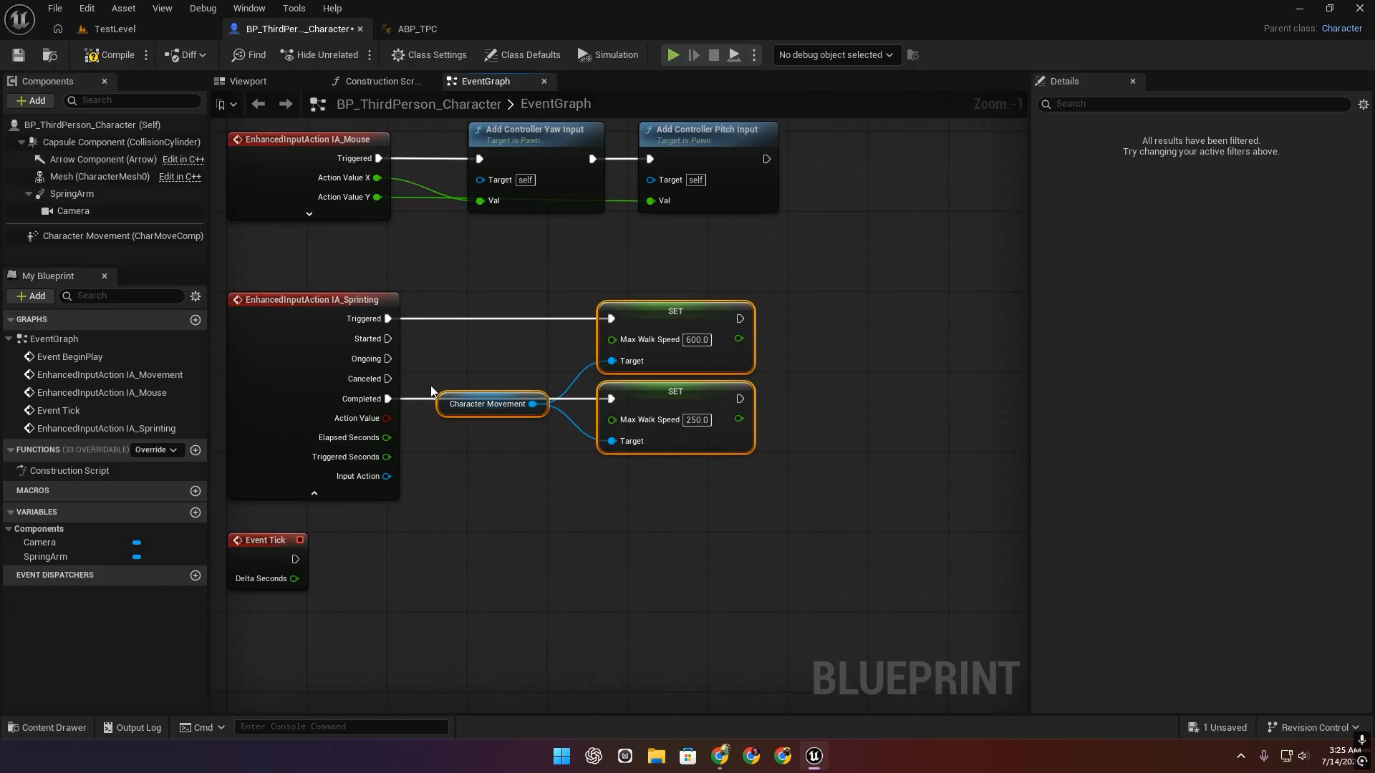
{"action": "left_click_drag", "start_coordinate": [604, 398], "coordinate": [612, 399]}
{"action": "right_click_drag", "start_coordinate": [478, 496], "coordinate": [513, 486]}
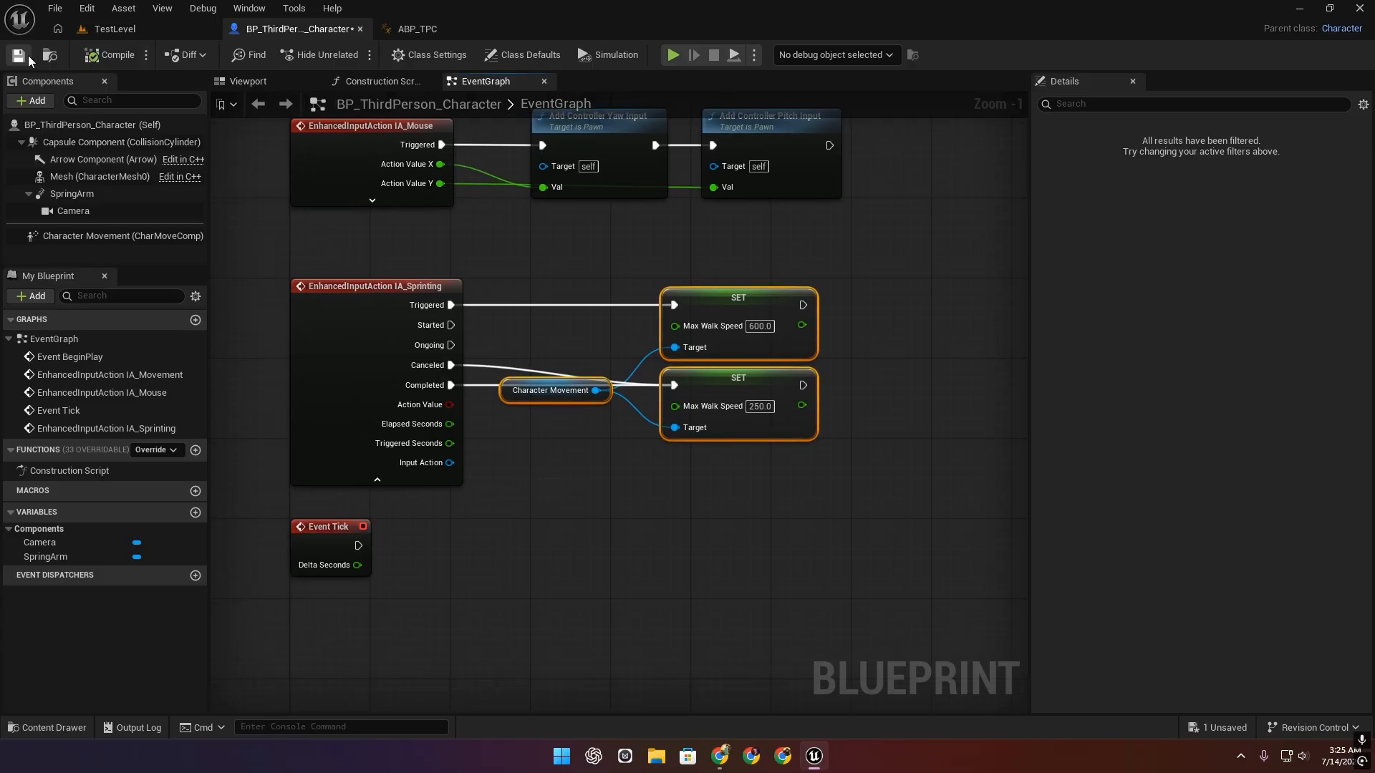
Play-test the character walking forward with the rewired sprint event.
{"action": "key", "text": "w"}
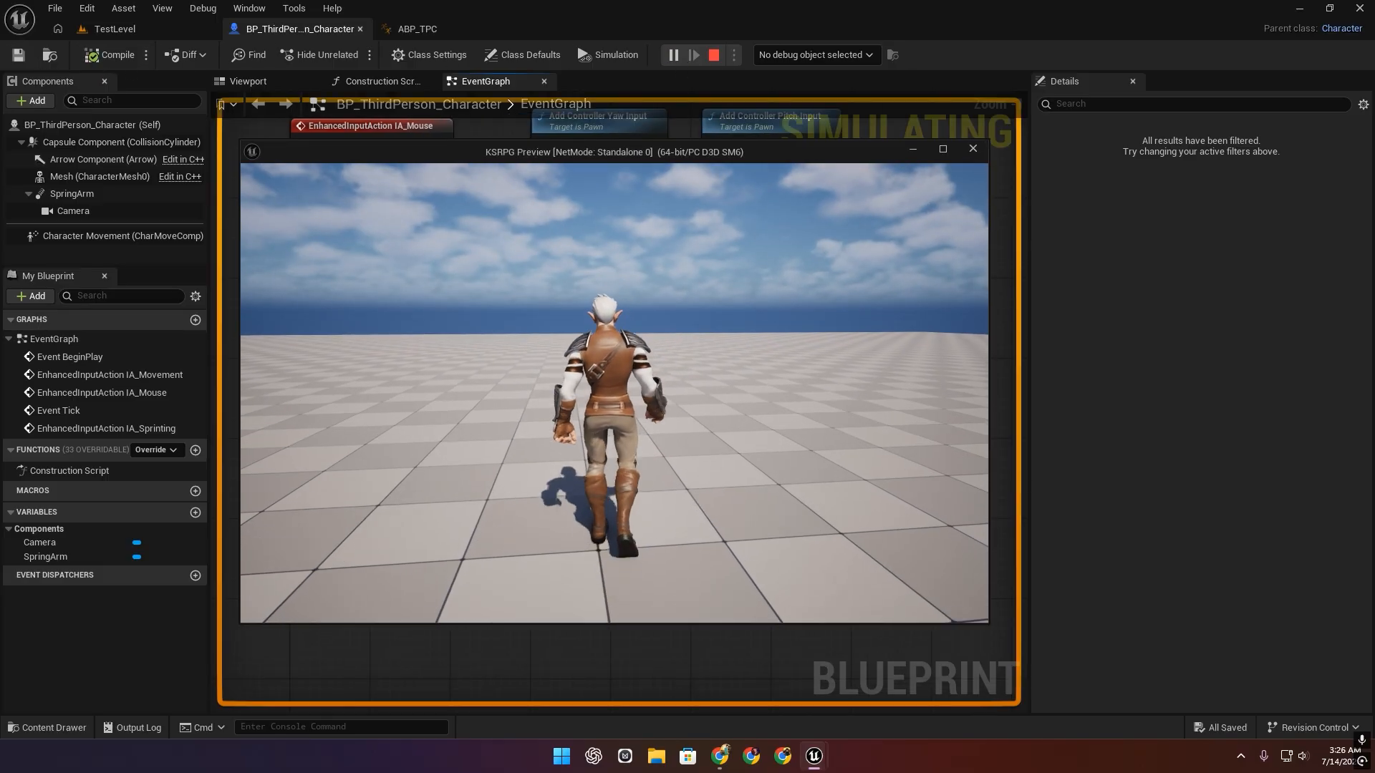
{"action": "key", "text": "Escape"}
Open TP_InputMappingContext from the Inputs folder and add a mapping for IA_Sprinting.
{"action": "left_click", "coordinate": [50, 727]}
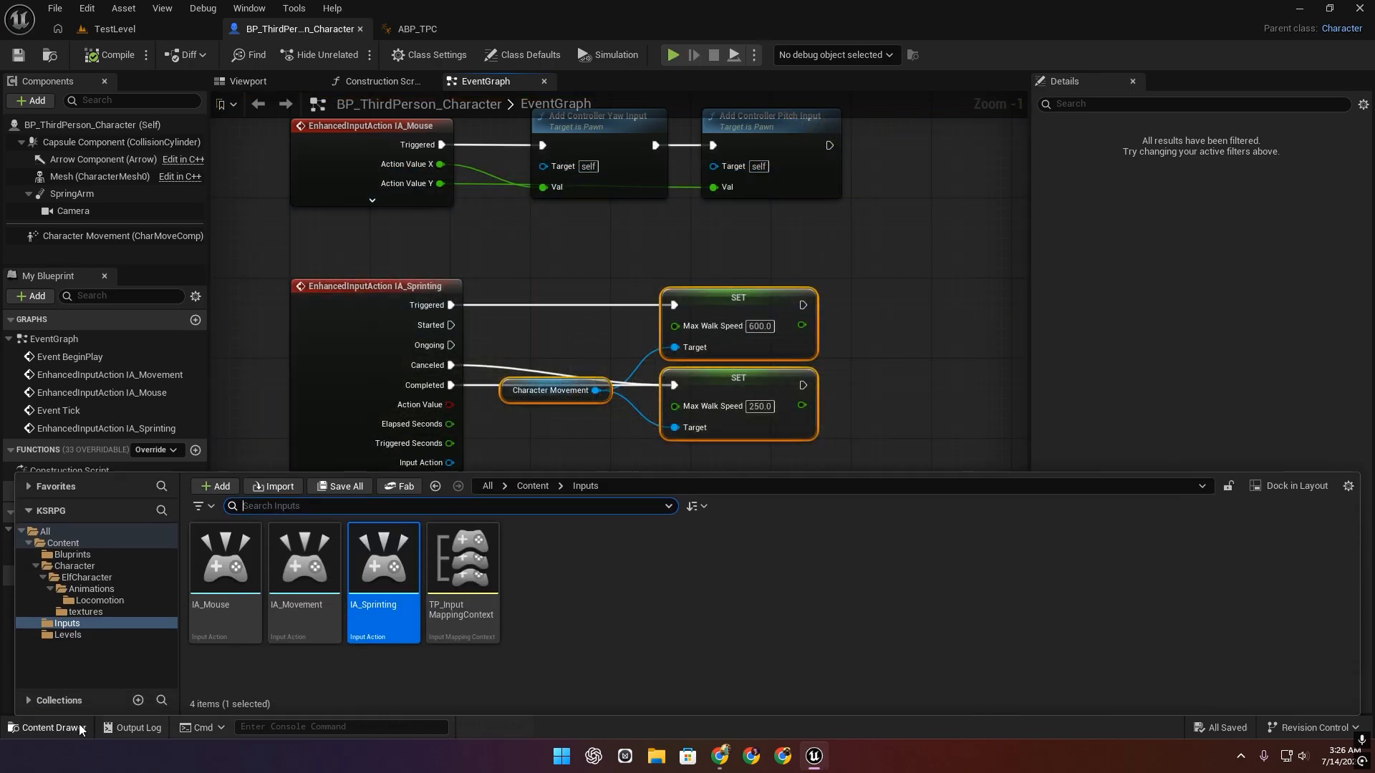
{"action": "key", "text": "Return"}
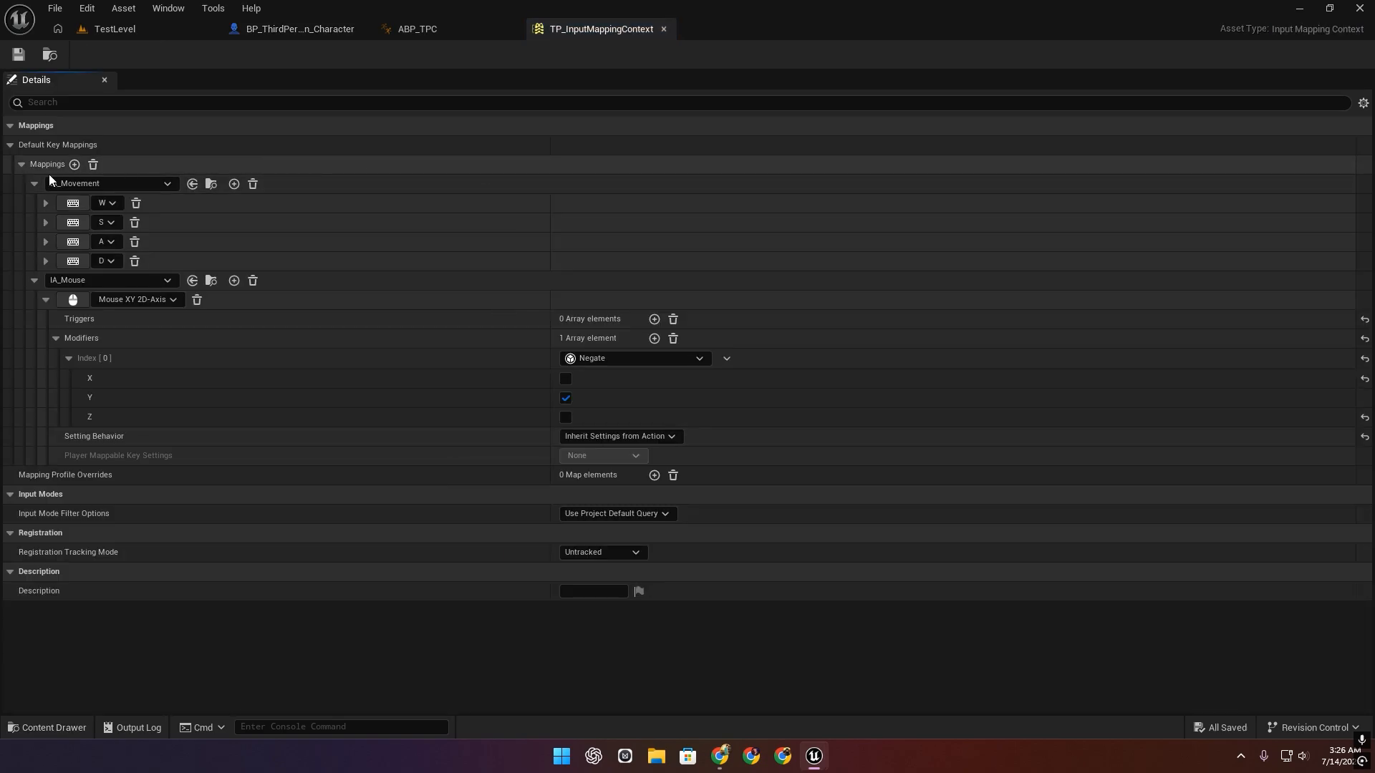
{"action": "left_click", "coordinate": [75, 166]}
{"action": "left_click", "coordinate": [34, 184]}
{"action": "left_click", "coordinate": [33, 203]}
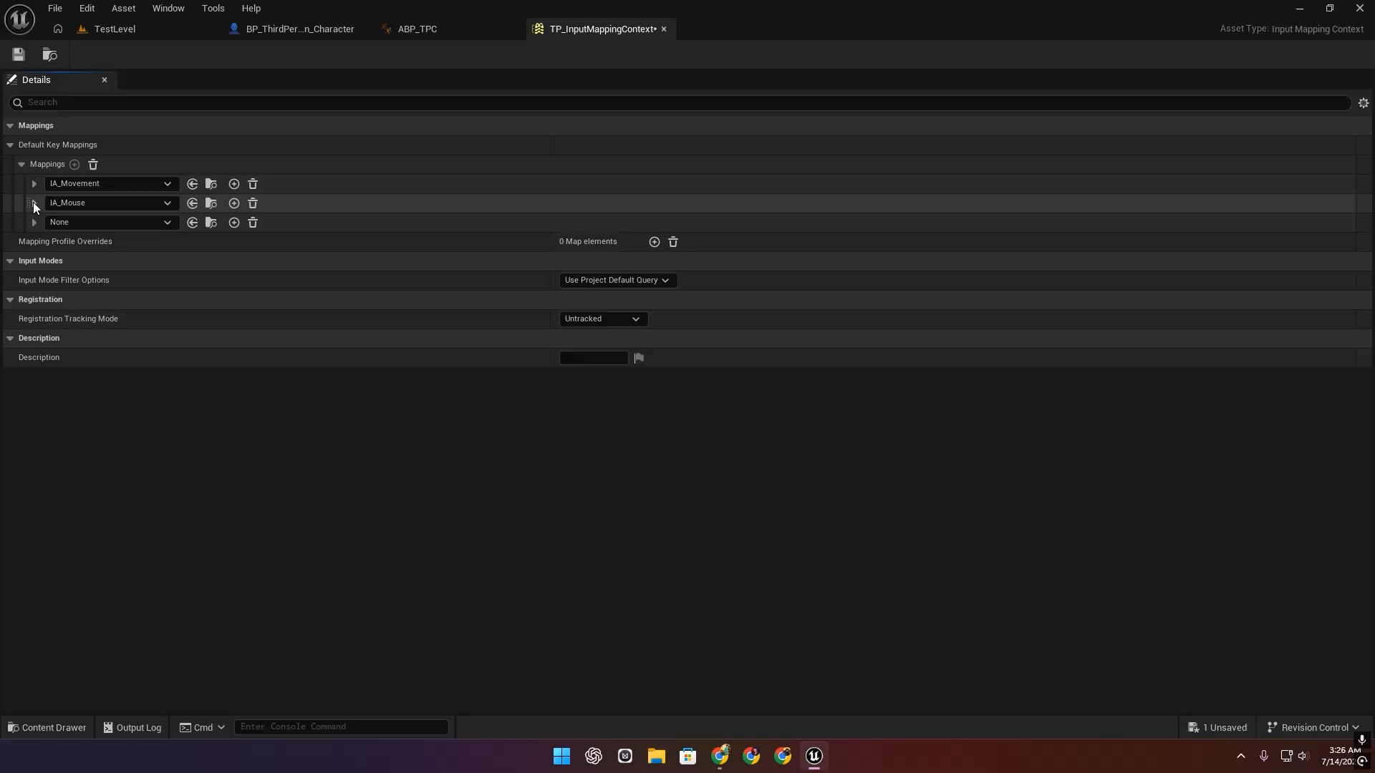
{"action": "left_click", "coordinate": [119, 225]}
{"action": "left_click", "coordinate": [136, 421]}
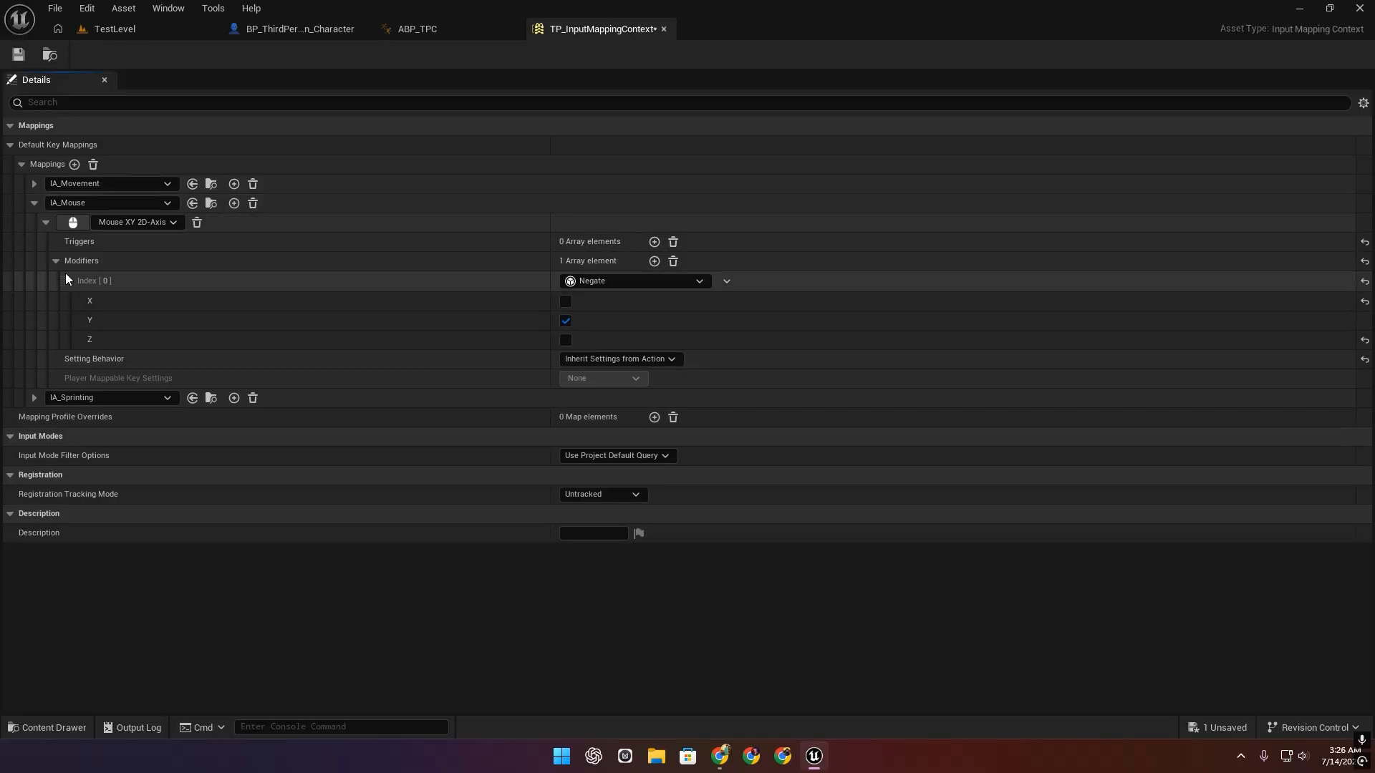
Bind the IA_Sprinting mapping to the Left Shift key and check its trigger and modifier settings.
{"action": "left_click", "coordinate": [34, 203]}
{"action": "left_click", "coordinate": [35, 222]}
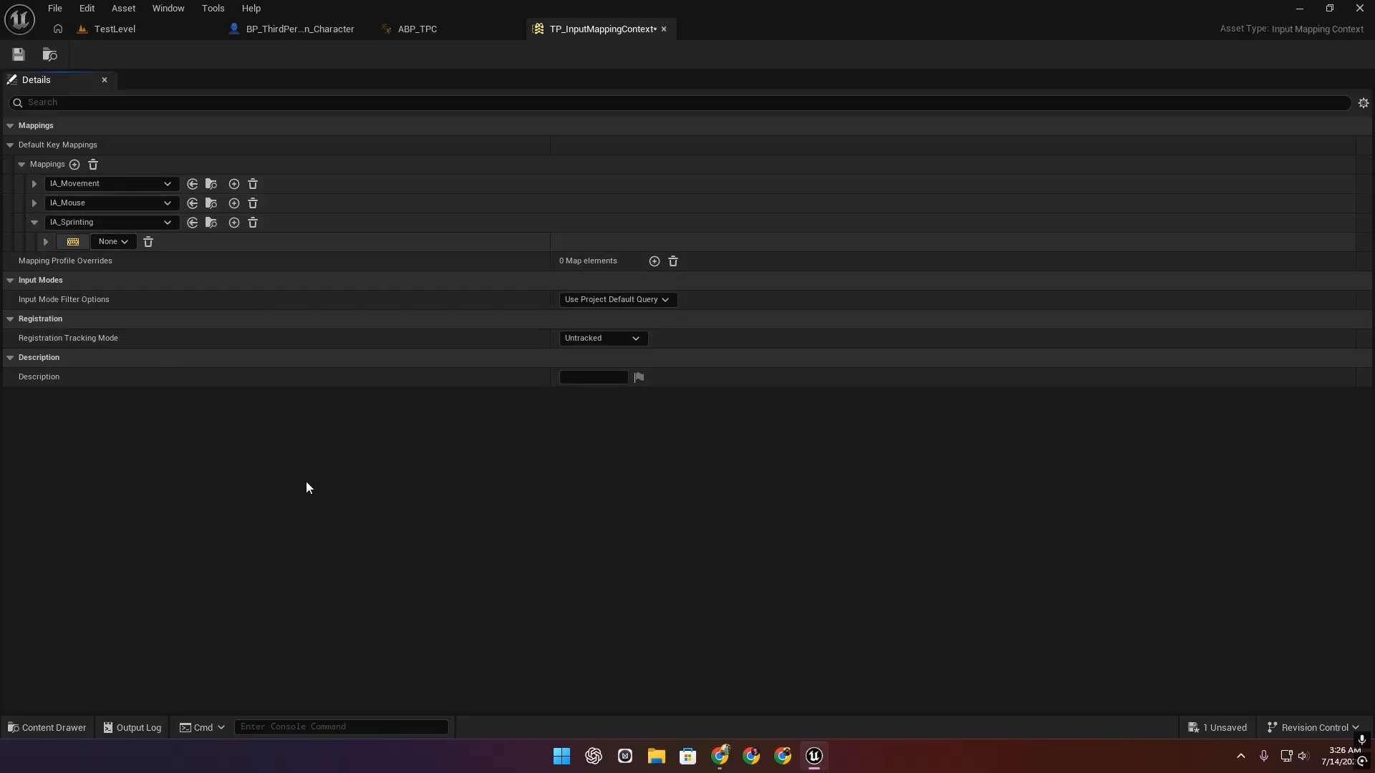
{"action": "key", "text": "shift"}
{"action": "left_click", "coordinate": [46, 243]}
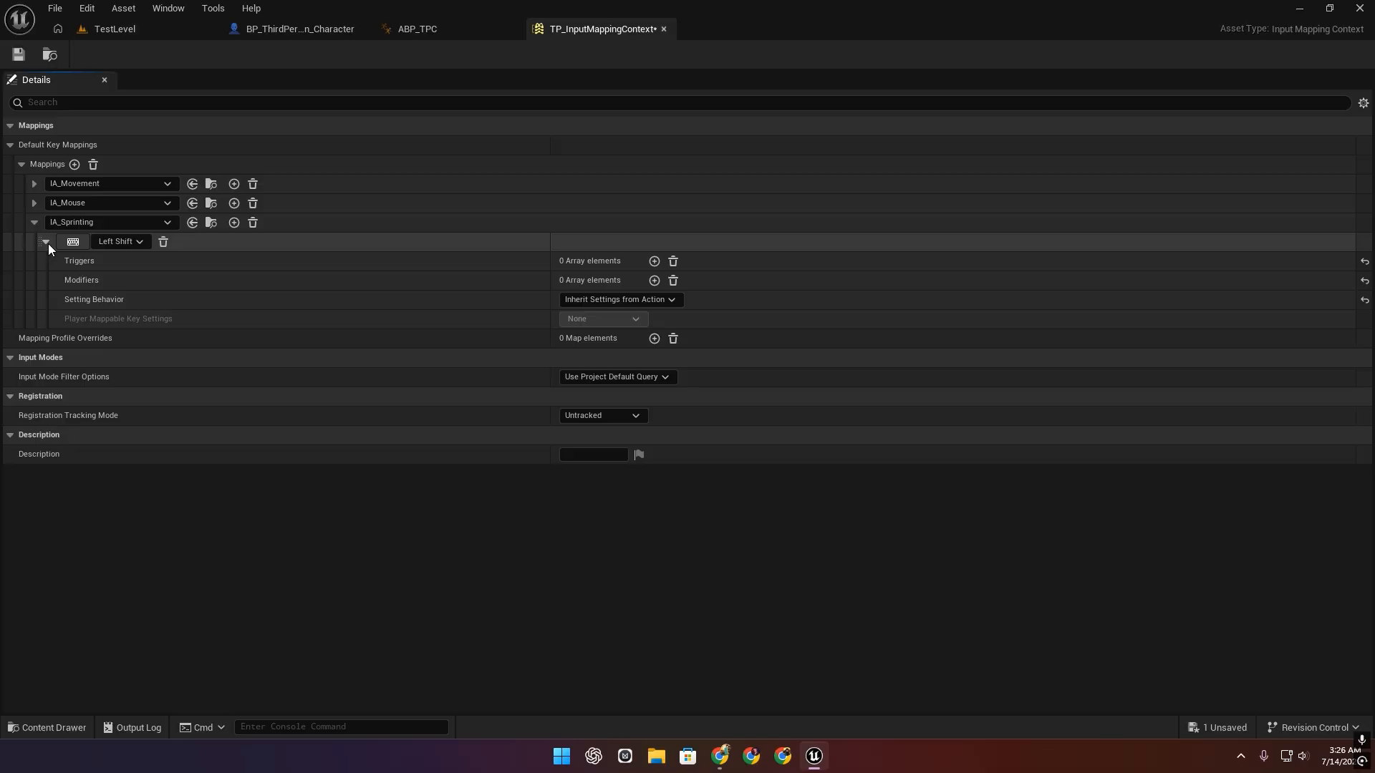
{"action": "left_click", "coordinate": [47, 243]}
Return to BP_ThirdPerson_Character and play-test walking and sprinting with the new Left Shift mapping.
{"action": "left_click", "coordinate": [296, 29]}
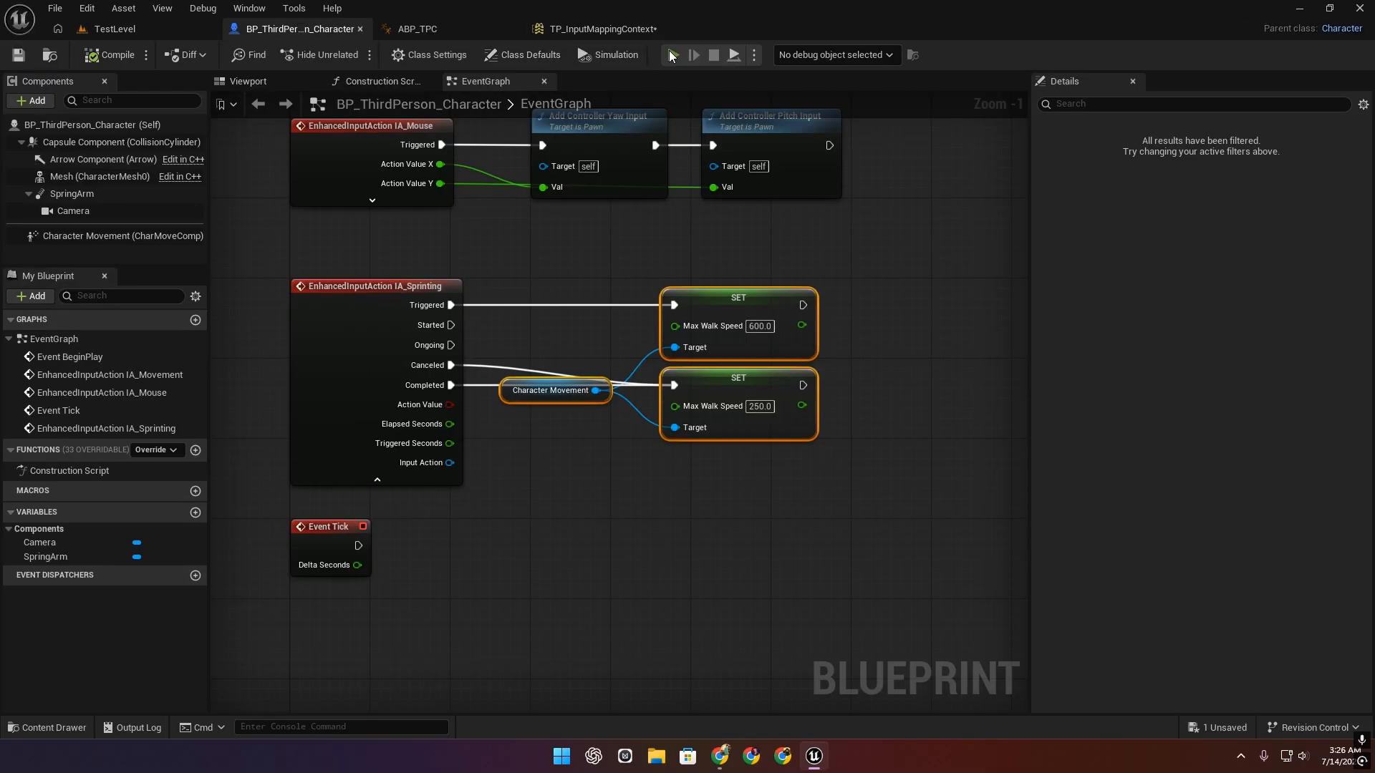
{"action": "left_click", "coordinate": [672, 55]}
{"action": "key", "text": "w"}
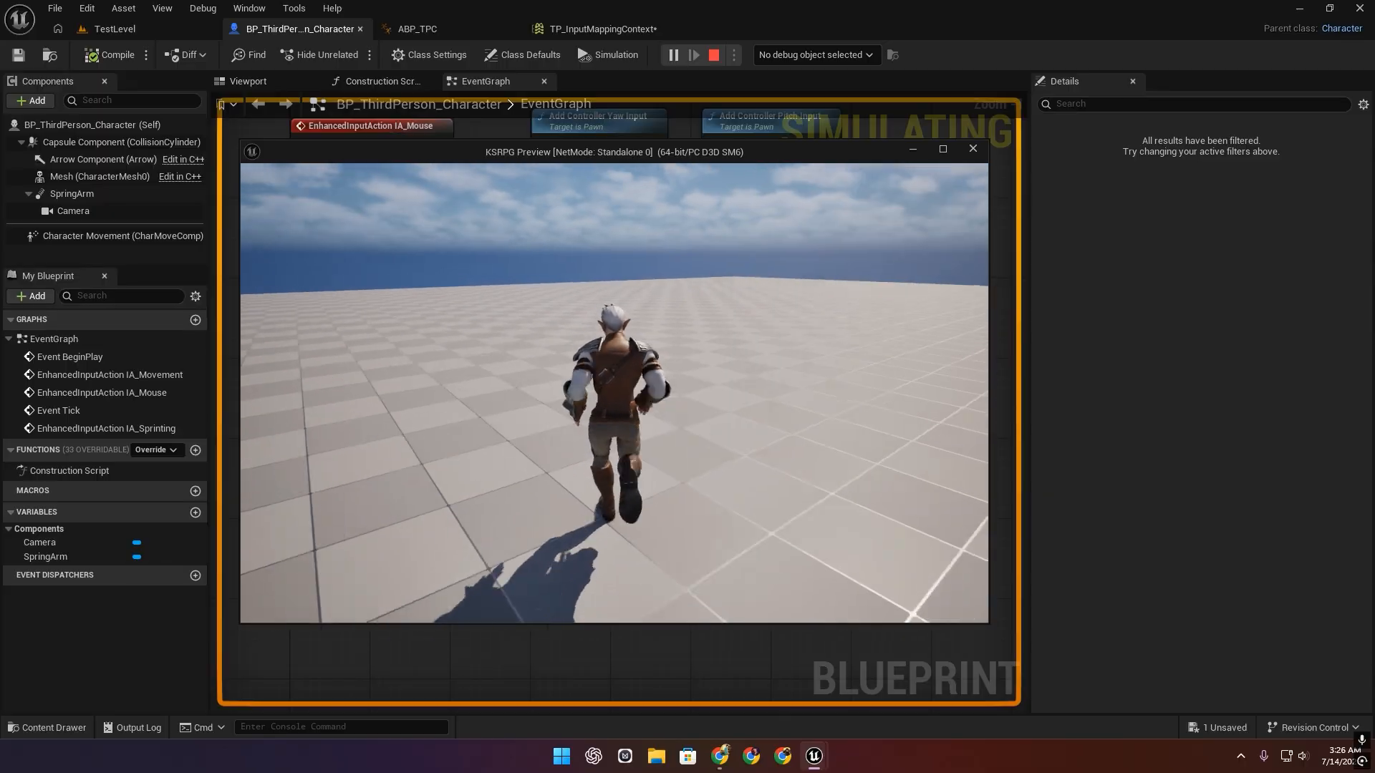
{"action": "key", "text": "Escape"}
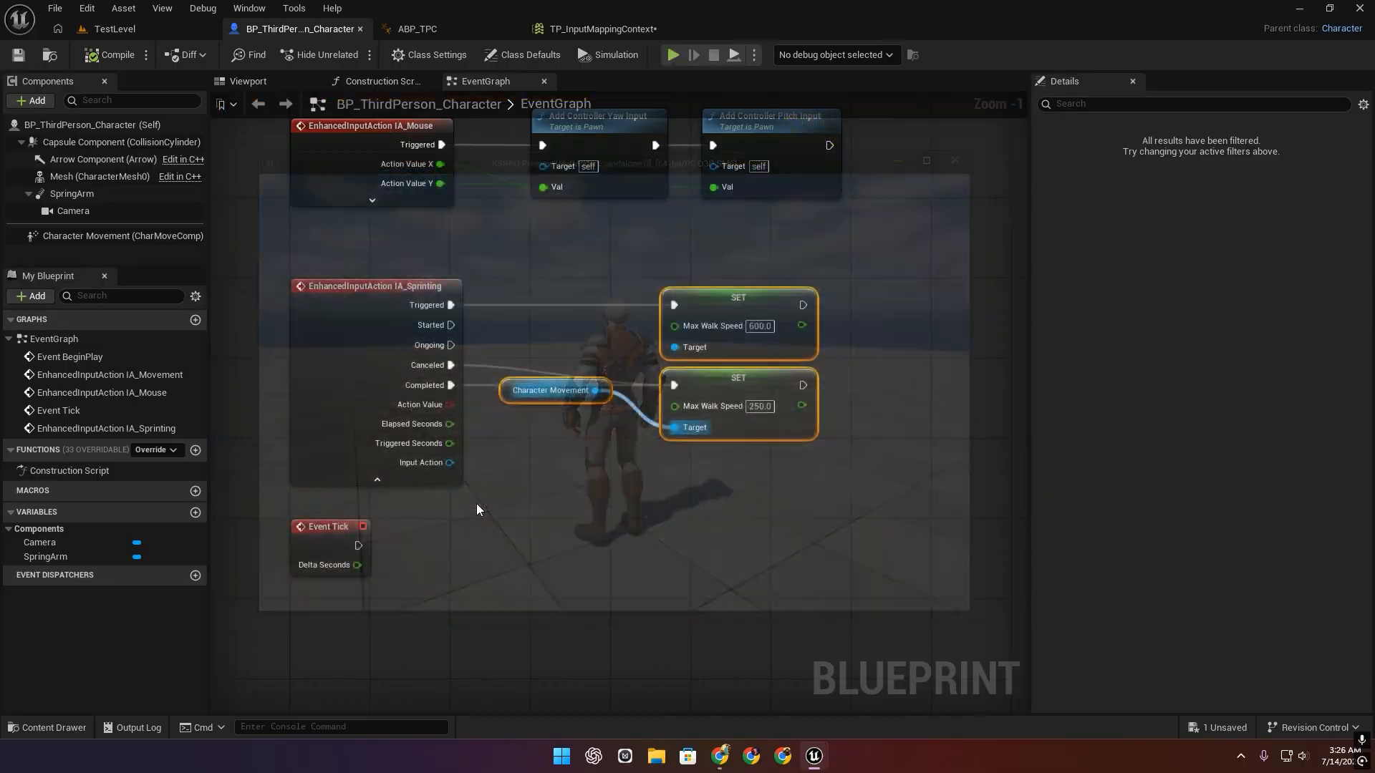
Save all assets, collapse the unused pins of the IA_Sprinting event, and look over the whole EventGraph.
{"action": "left_click", "coordinate": [56, 9]}
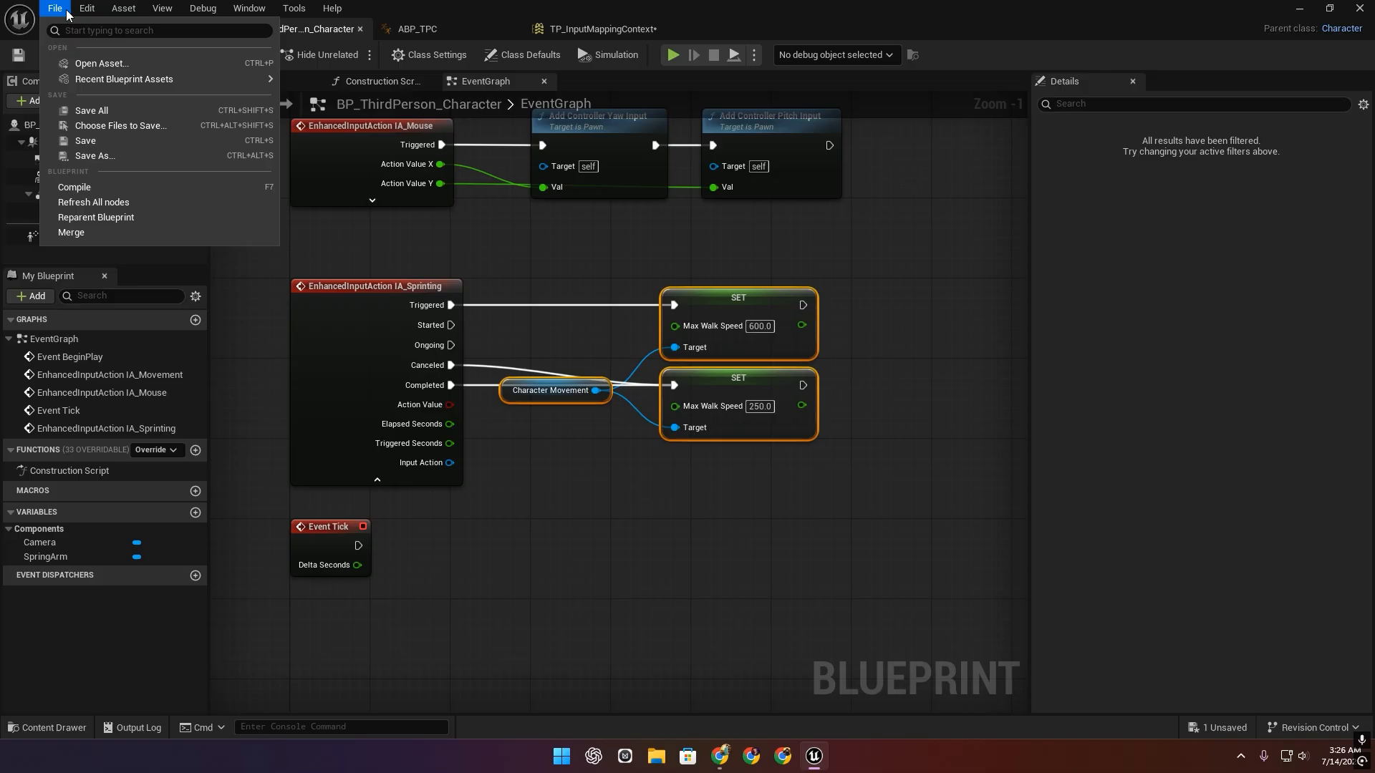
{"action": "left_click", "coordinate": [84, 112]}
{"action": "left_click", "coordinate": [377, 480]}
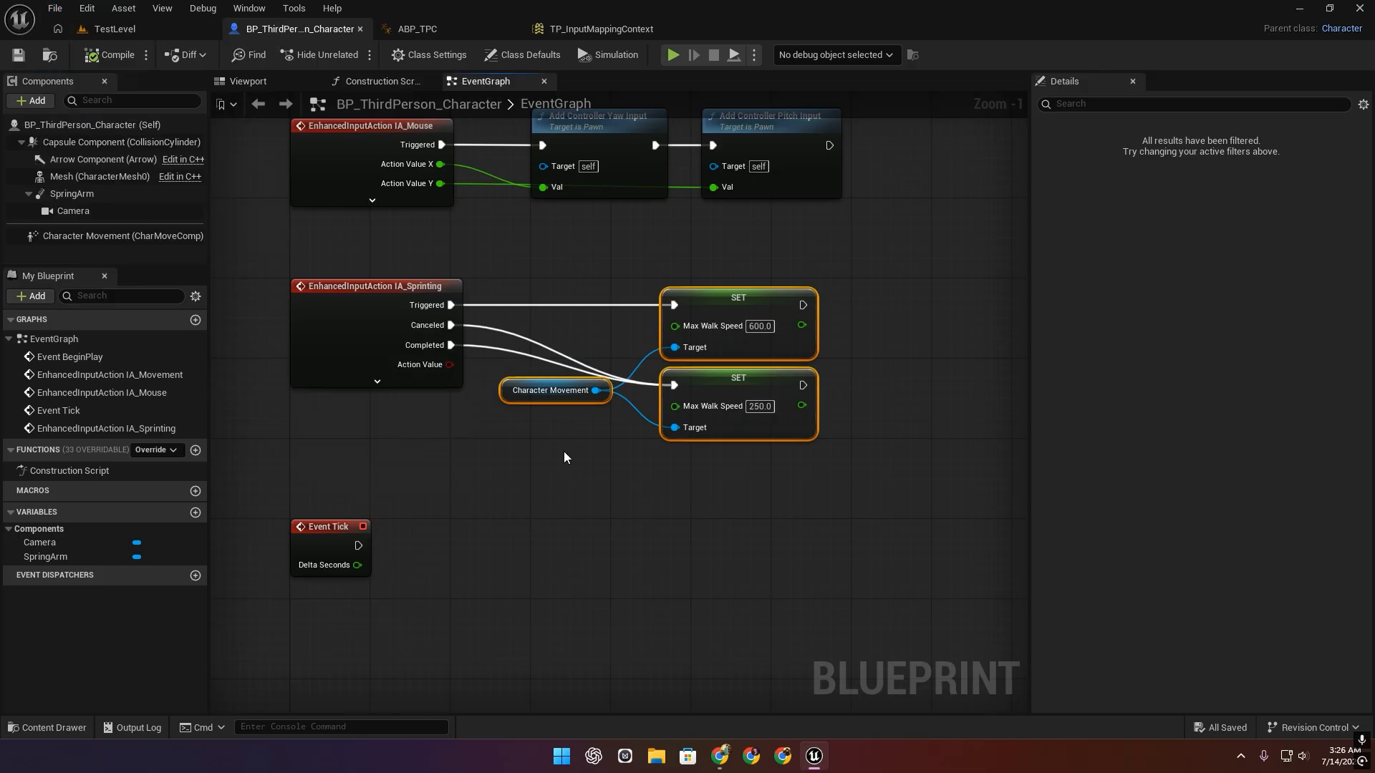
{"action": "scroll", "coordinate": [436, 433], "scroll_direction": "down", "scroll_amount": 3}
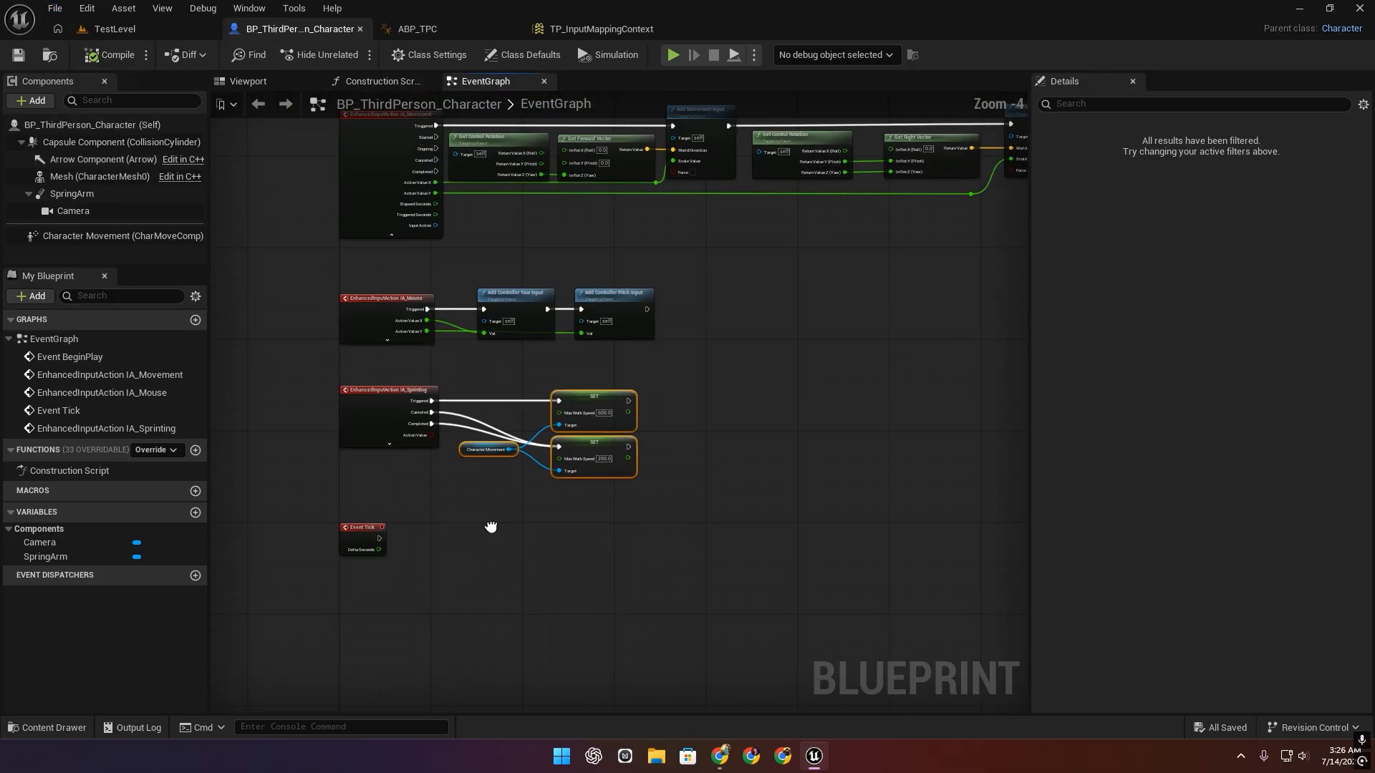
{"action": "scroll", "coordinate": [431, 562], "scroll_direction": "down", "scroll_amount": 1}
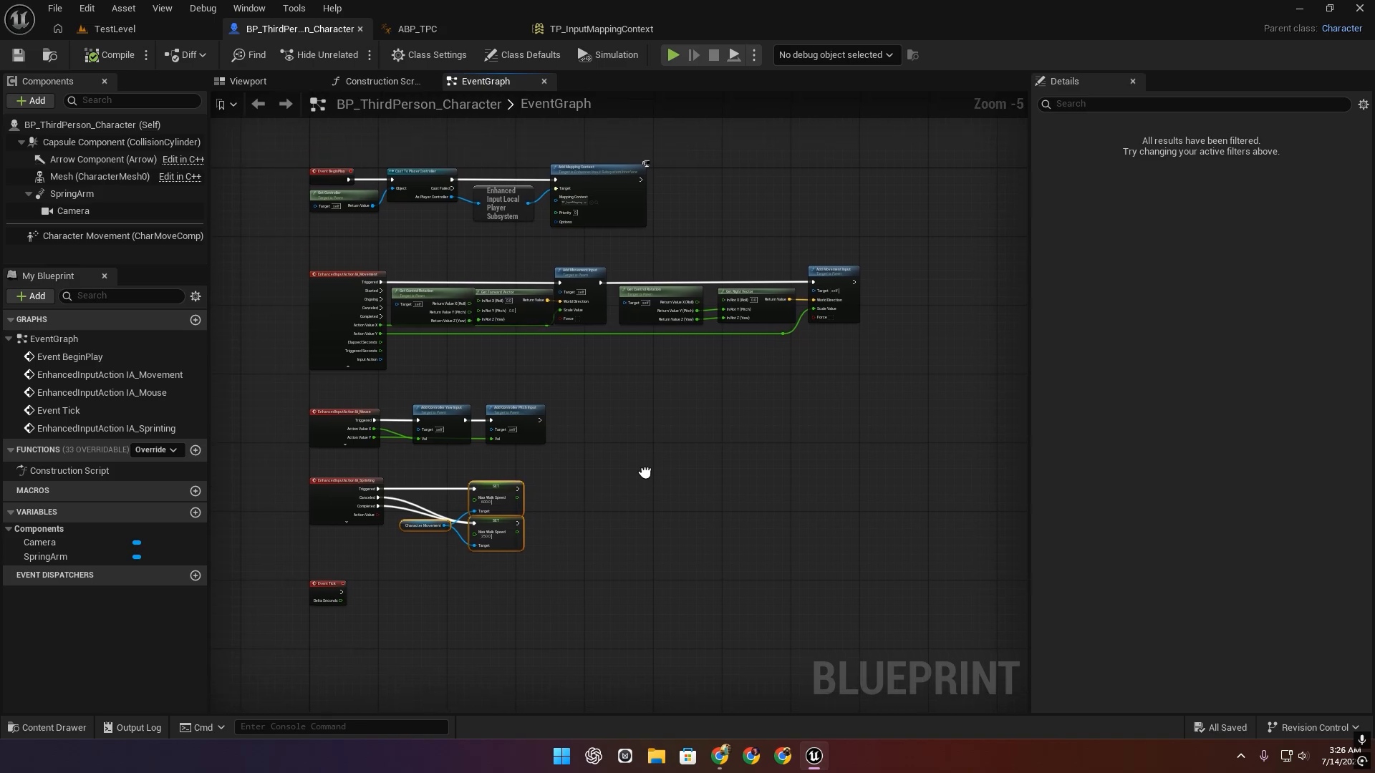